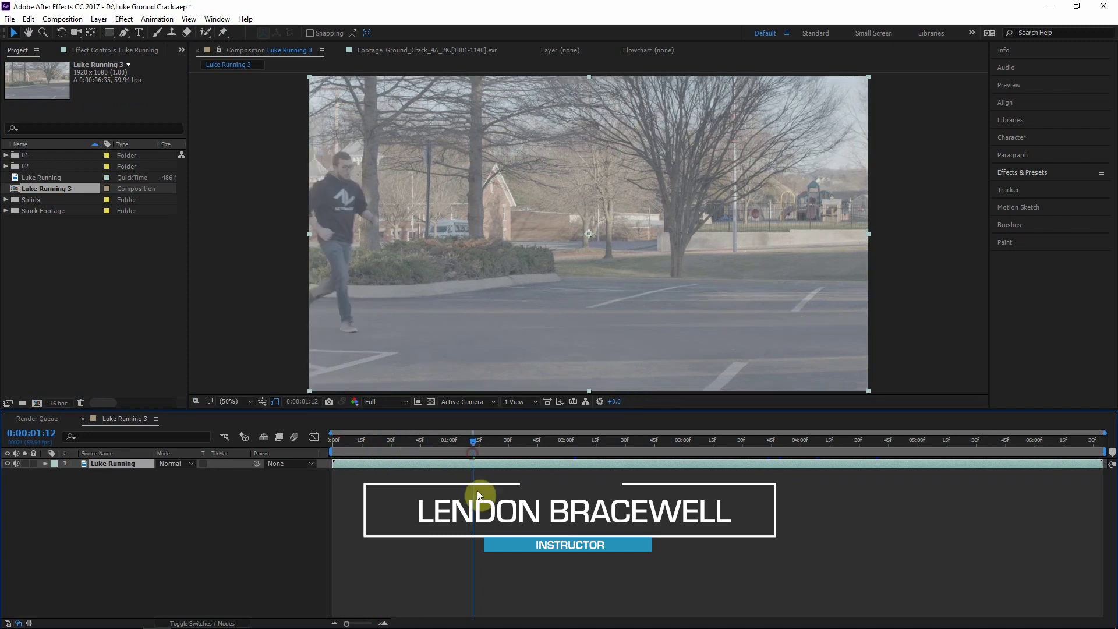
Scrub through the running footage in the composition to preview the shot
{"action": "left_click", "coordinate": [403, 390]}
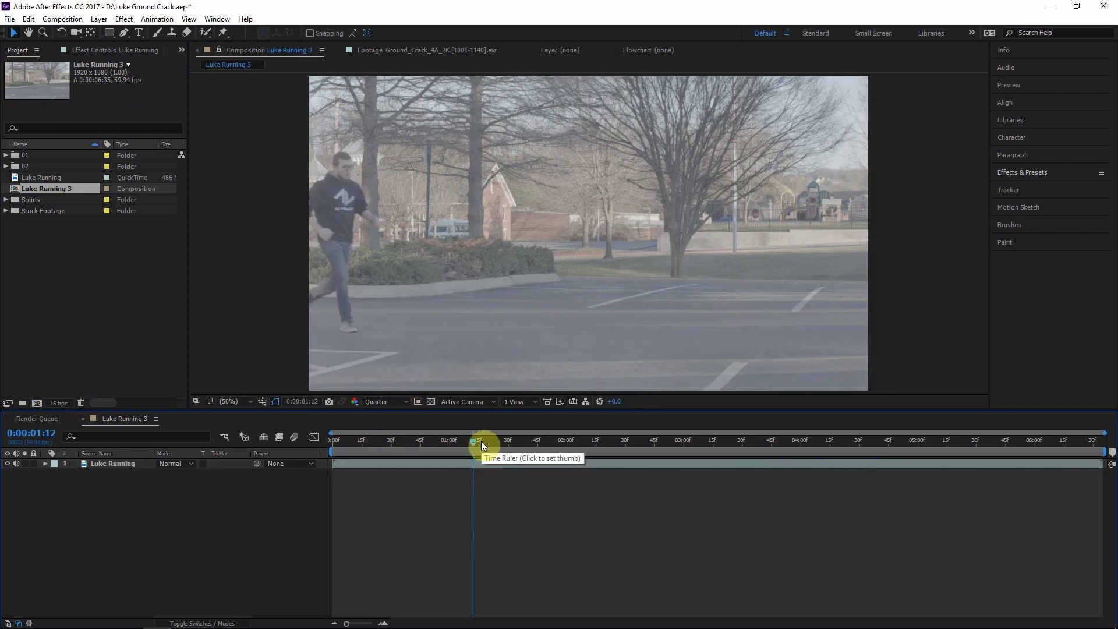
{"action": "scroll", "coordinate": [461, 344], "scroll_direction": "down", "scroll_amount": 2}
{"action": "scroll", "coordinate": [461, 344], "scroll_direction": "up", "scroll_amount": 2}
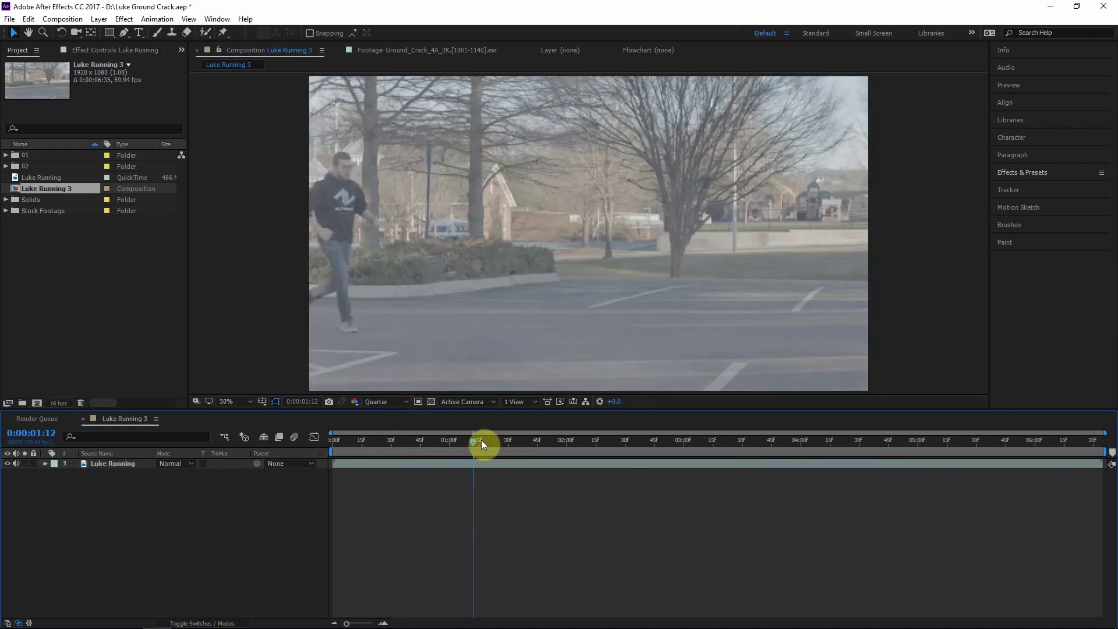
{"action": "left_click_drag", "start_coordinate": [474, 442], "coordinate": [606, 451]}
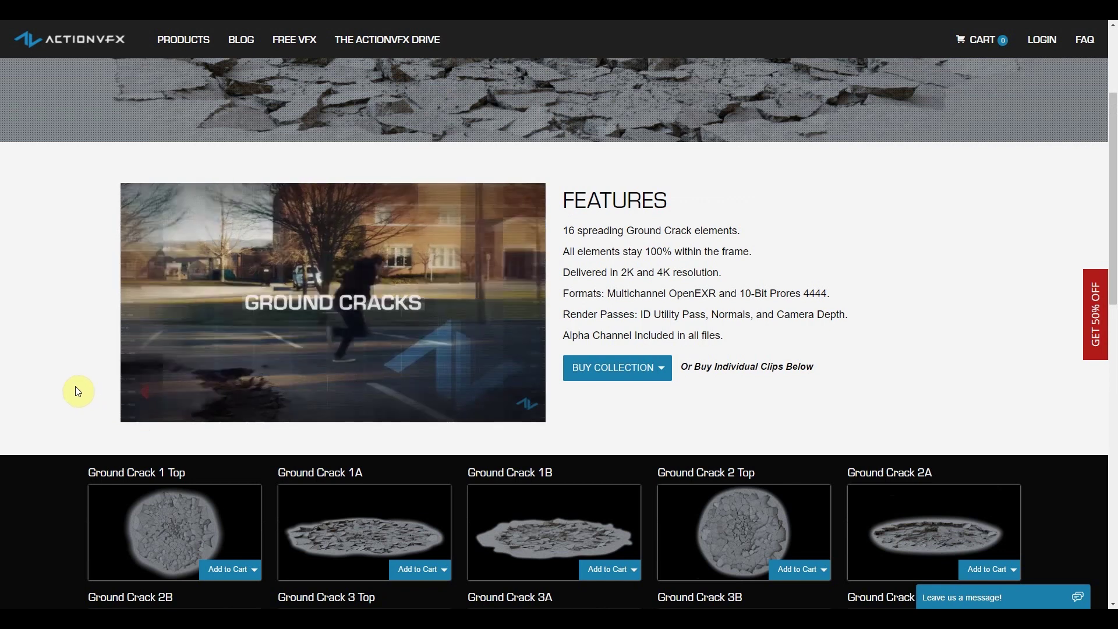
Switch to the ActionVFX Ground Cracks page and look through the individual crack clips
{"action": "scroll", "coordinate": [861, 369], "scroll_direction": "down", "scroll_amount": 2}
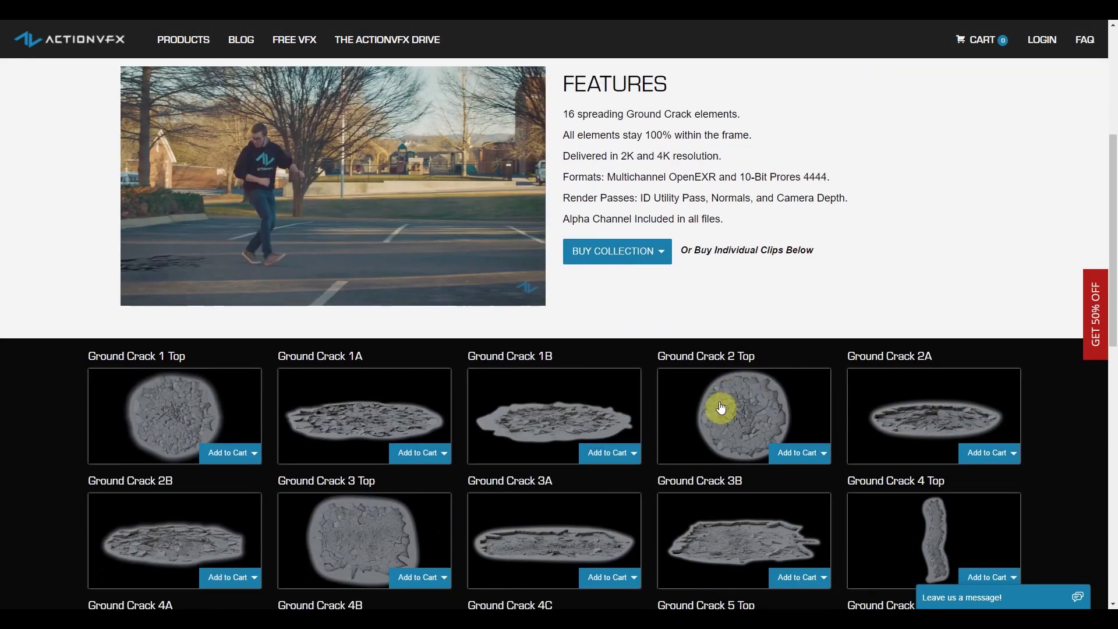
{"action": "scroll", "coordinate": [598, 490], "scroll_direction": "down", "scroll_amount": 1}
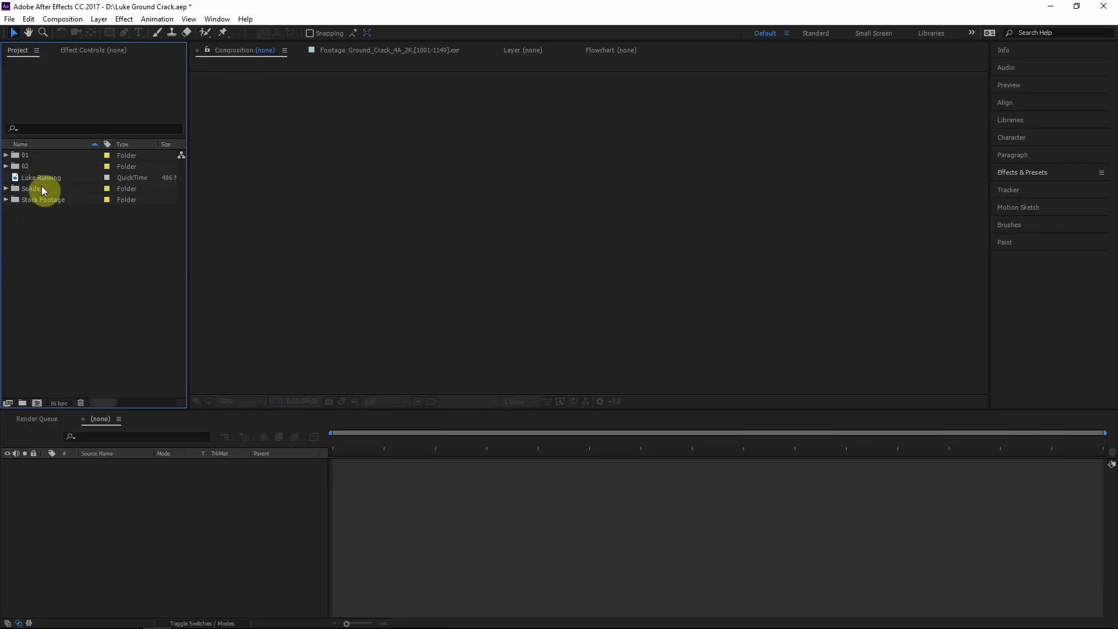
Create a new composition from the running footage clip in the project
{"action": "left_click_drag", "start_coordinate": [37, 177], "coordinate": [41, 294]}
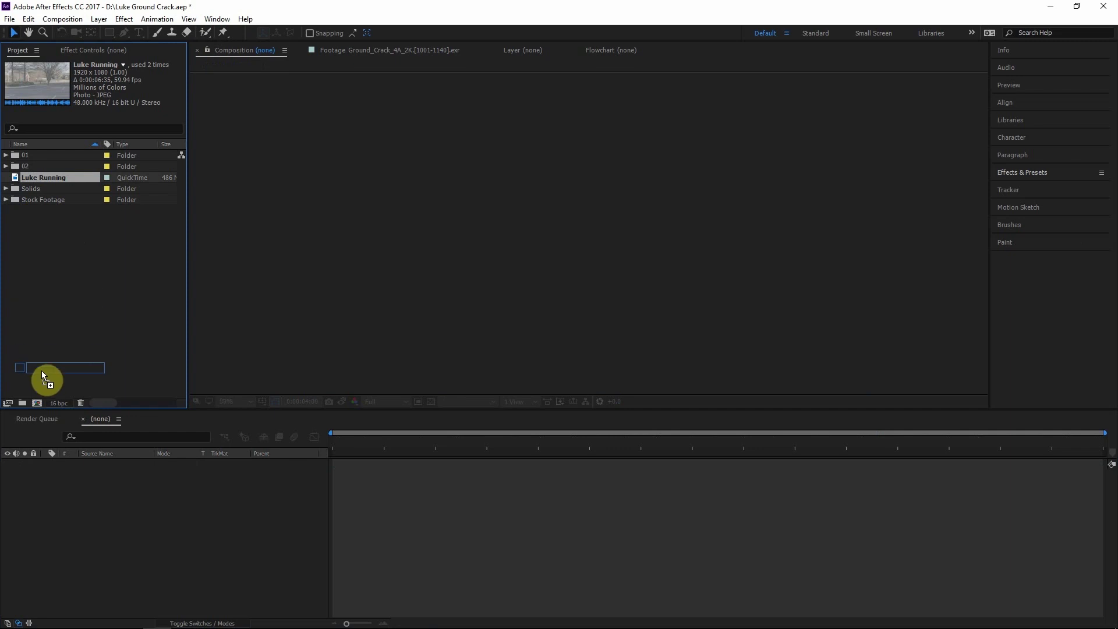
{"action": "left_click_drag", "start_coordinate": [36, 400], "coordinate": [36, 400]}
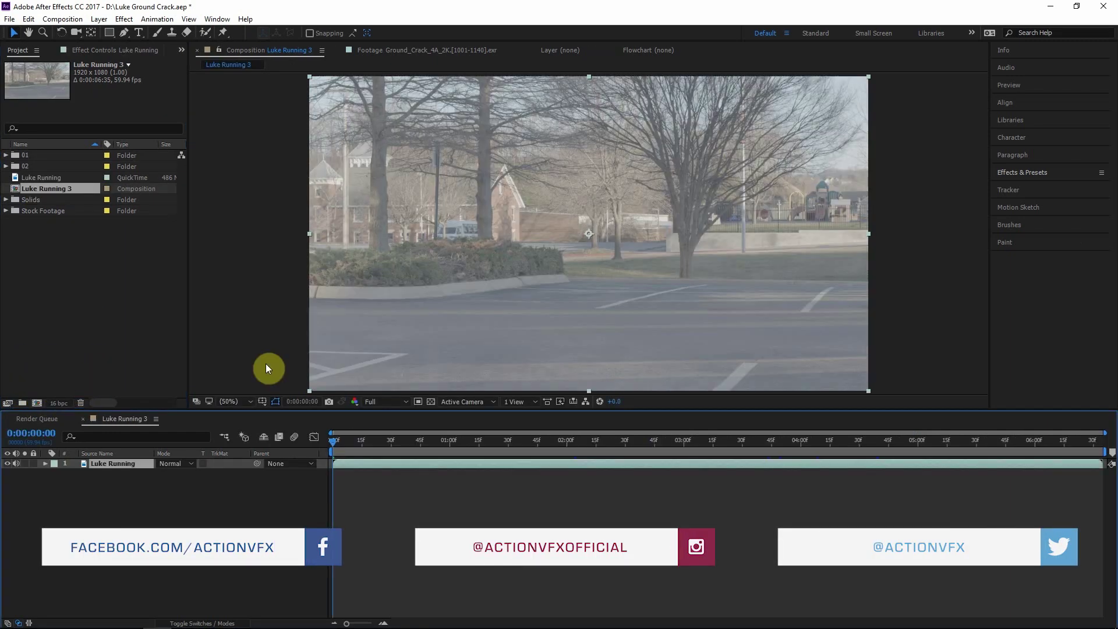
Shift the footage layer earlier so the composition starts with the runner already in frame
{"action": "left_click_drag", "start_coordinate": [378, 441], "coordinate": [590, 445]}
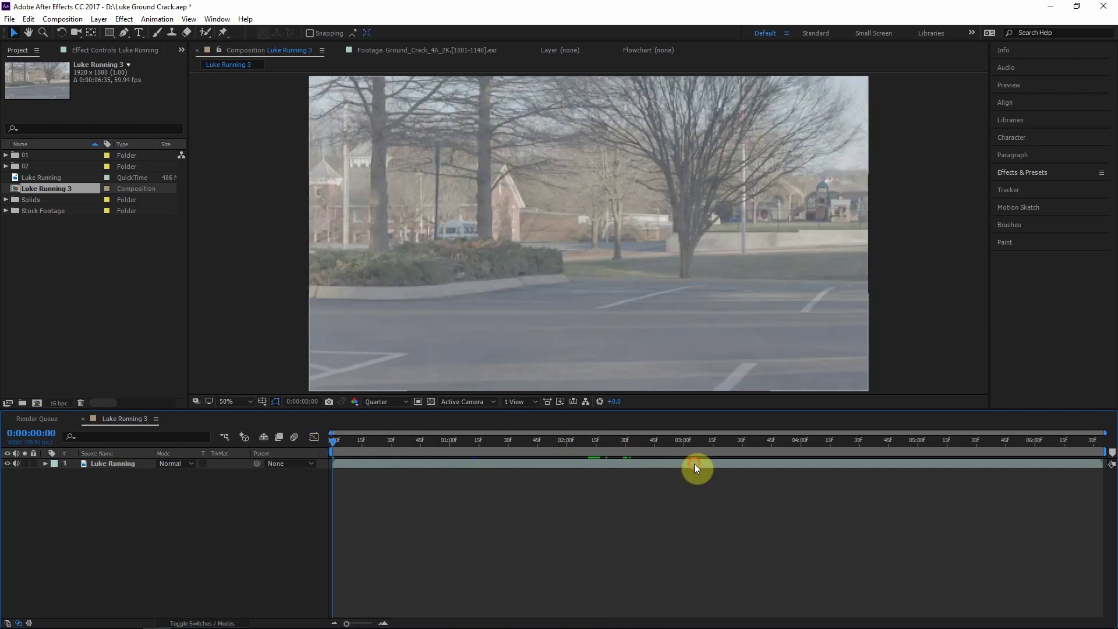
{"action": "left_click", "coordinate": [694, 463]}
{"action": "left_click_drag", "start_coordinate": [647, 464], "coordinate": [435, 466]}
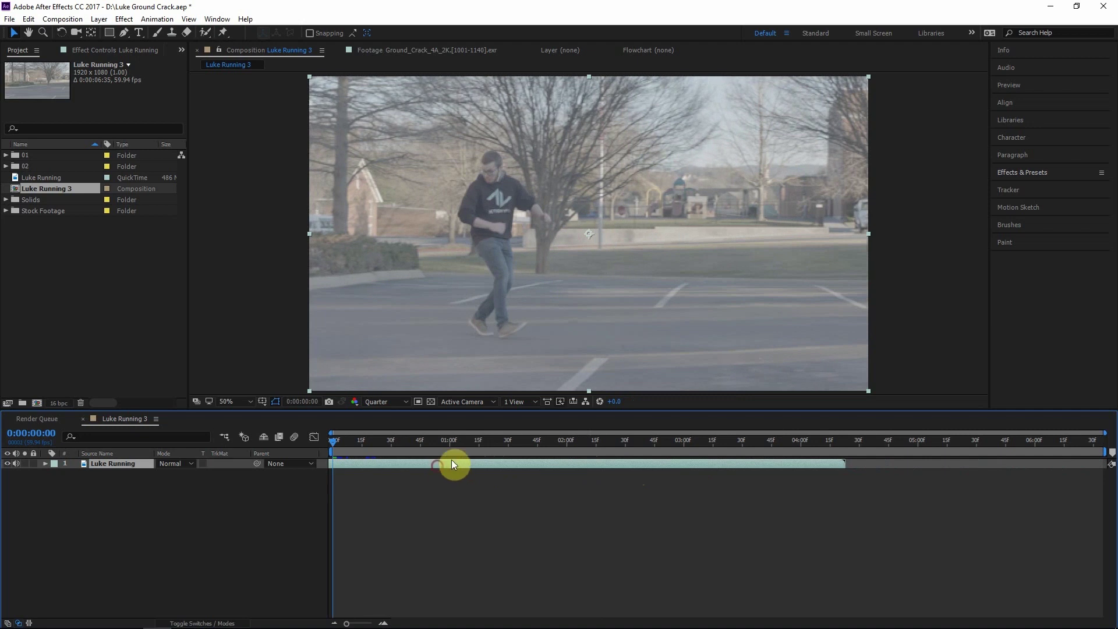
End the work area at about 0:00:03:35 and trim the composition to the work area
{"action": "left_click_drag", "start_coordinate": [335, 444], "coordinate": [753, 445]}
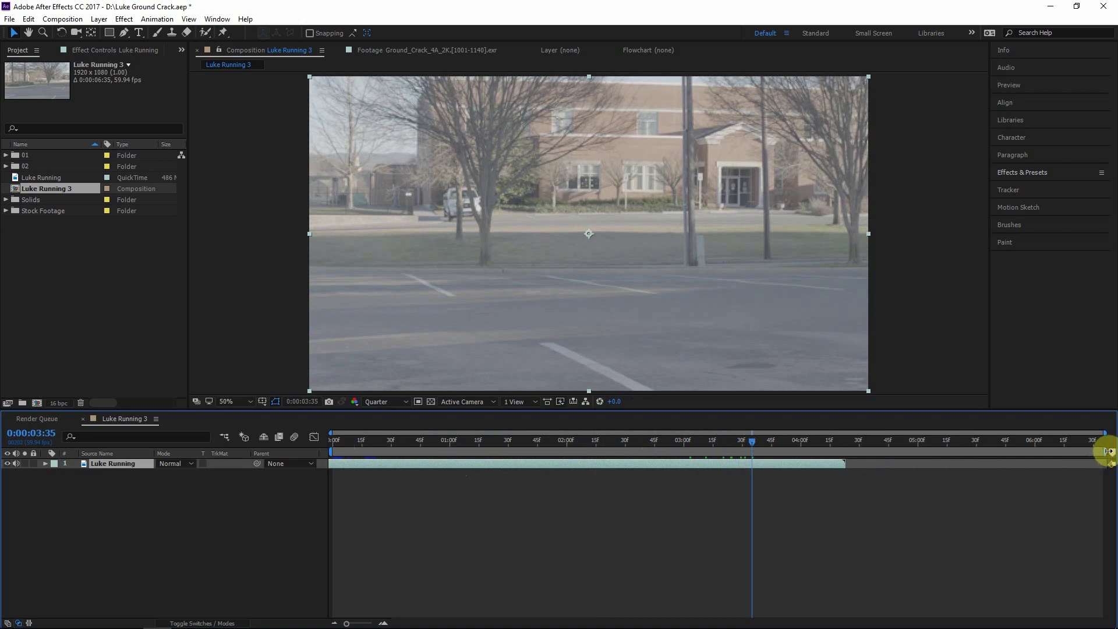
{"action": "left_click_drag", "start_coordinate": [1107, 451], "coordinate": [759, 454]}
{"action": "right_click", "coordinate": [745, 454]}
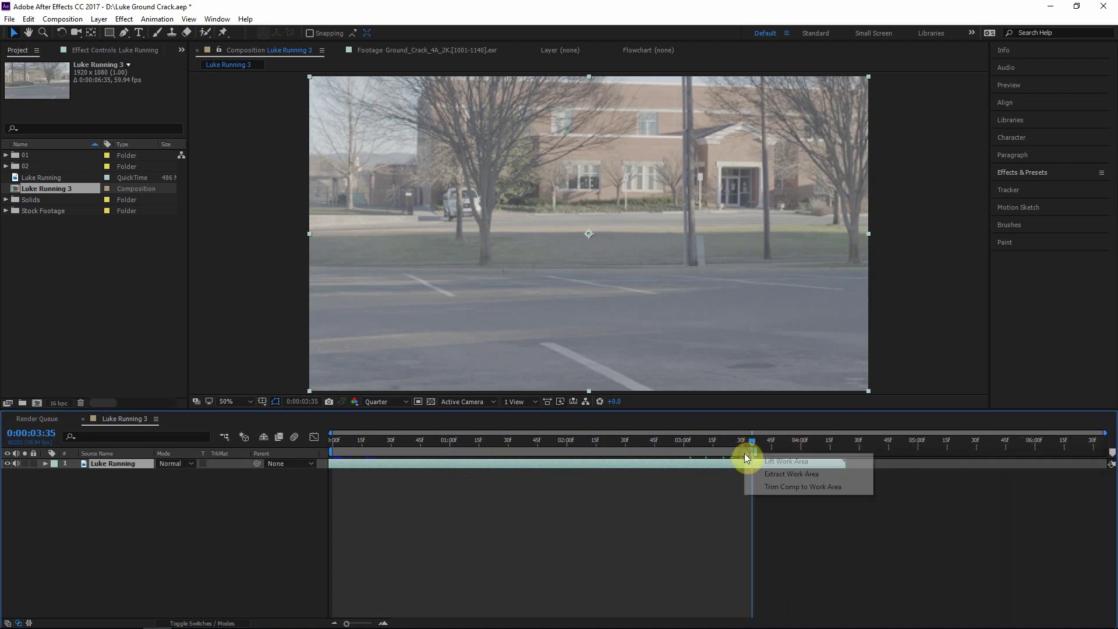
{"action": "left_click", "coordinate": [783, 490]}
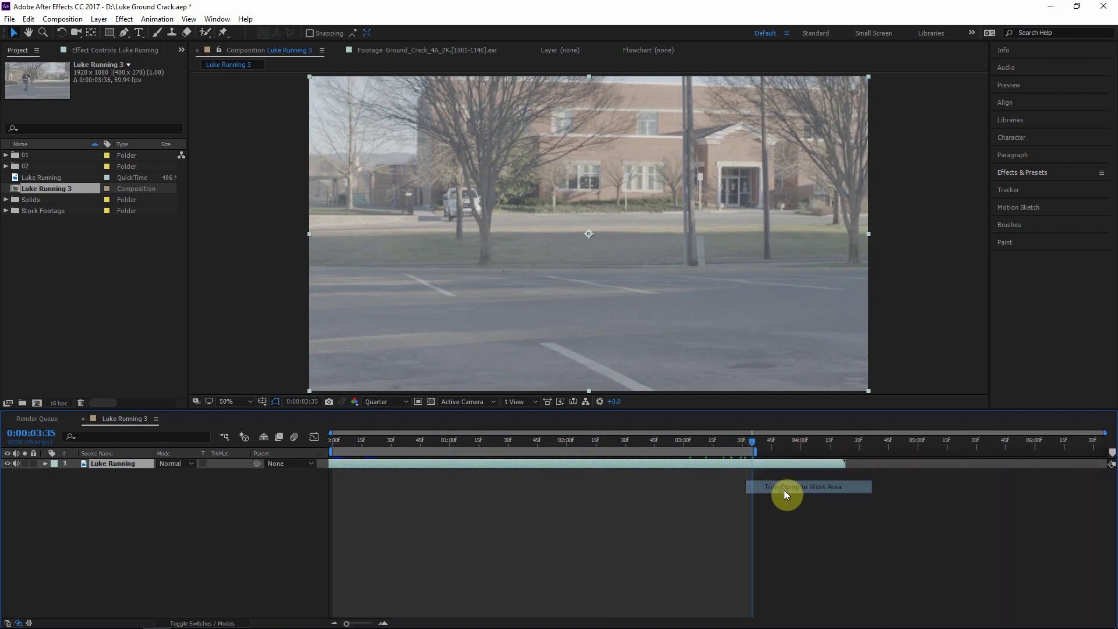
Examine the tracking options available for the footage layer, including Track Motion and Track in mocha AE
{"action": "left_click_drag", "start_coordinate": [582, 441], "coordinate": [613, 441]}
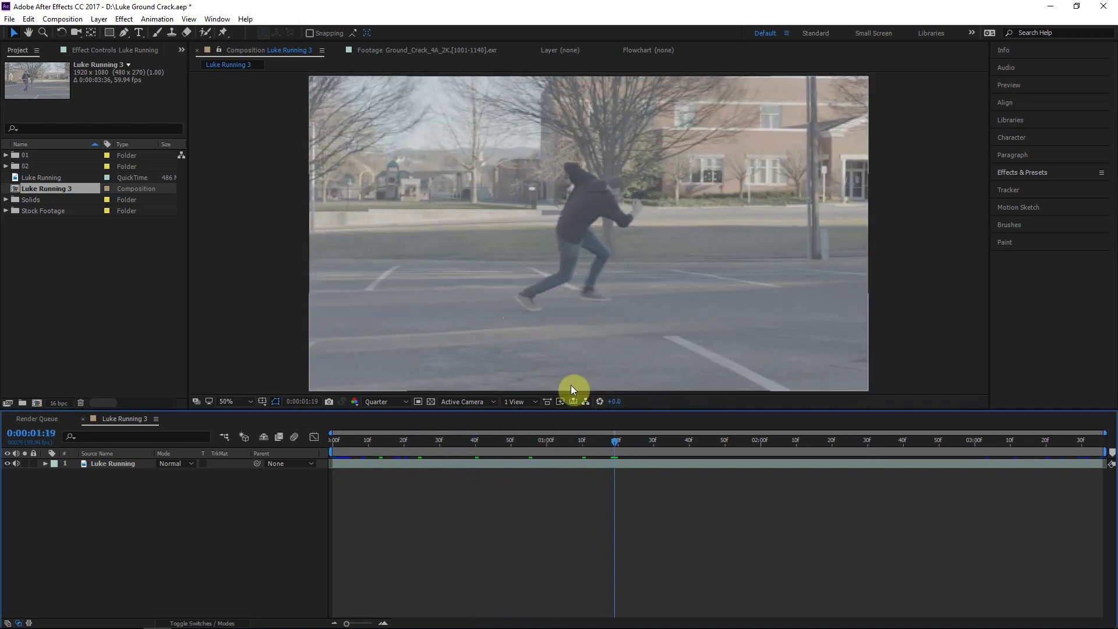
{"action": "right_click", "coordinate": [507, 461]}
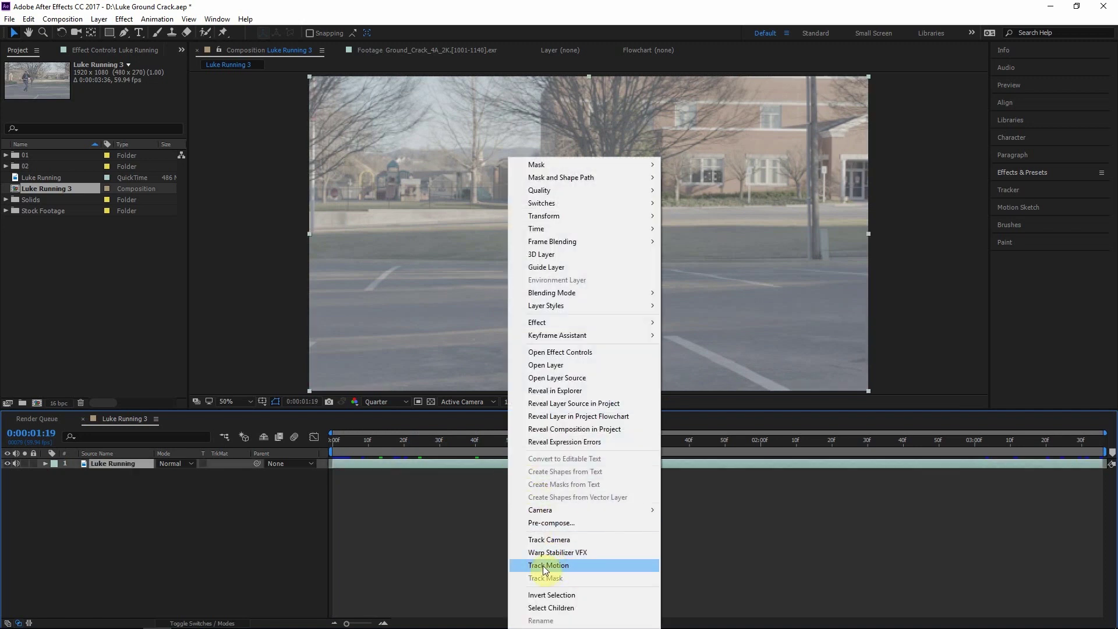
{"action": "left_click", "coordinate": [477, 541]}
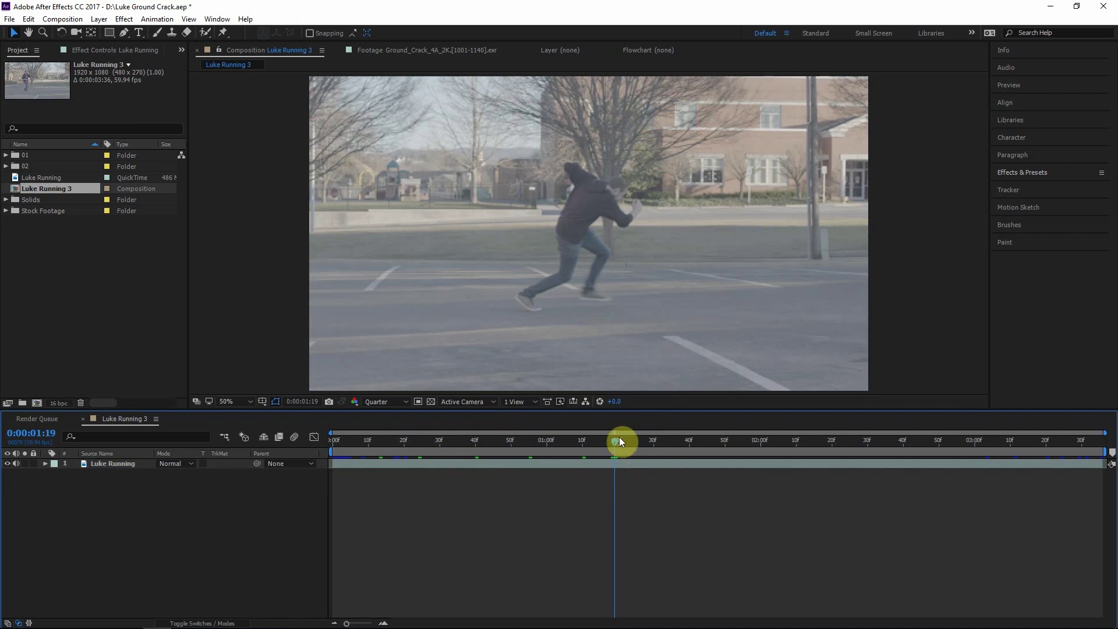
{"action": "left_click", "coordinate": [506, 462]}
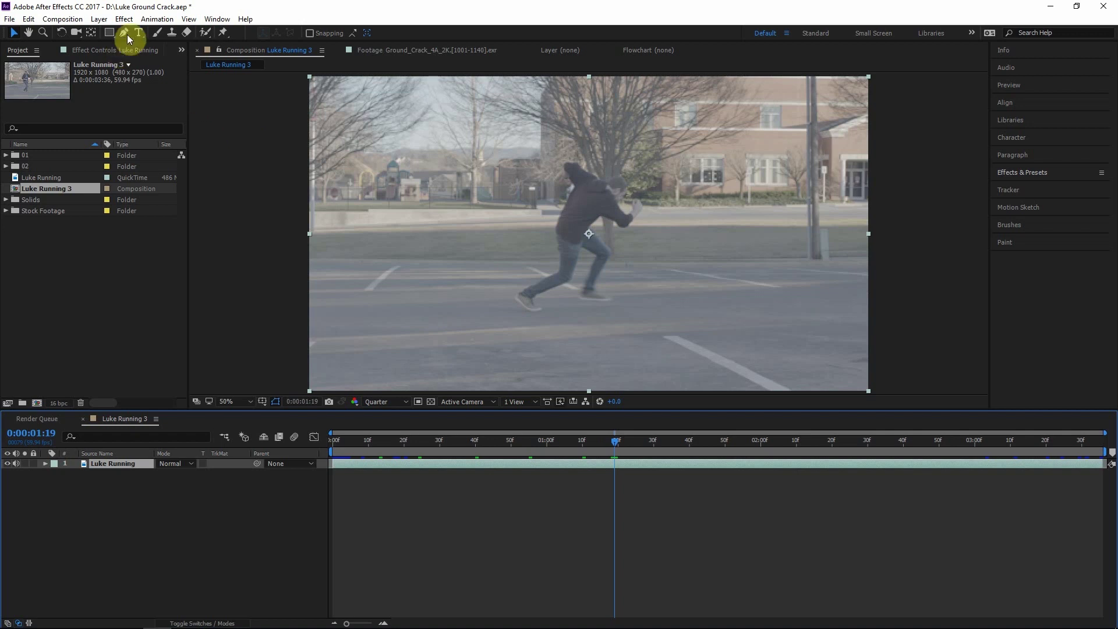
{"action": "left_click", "coordinate": [156, 18]}
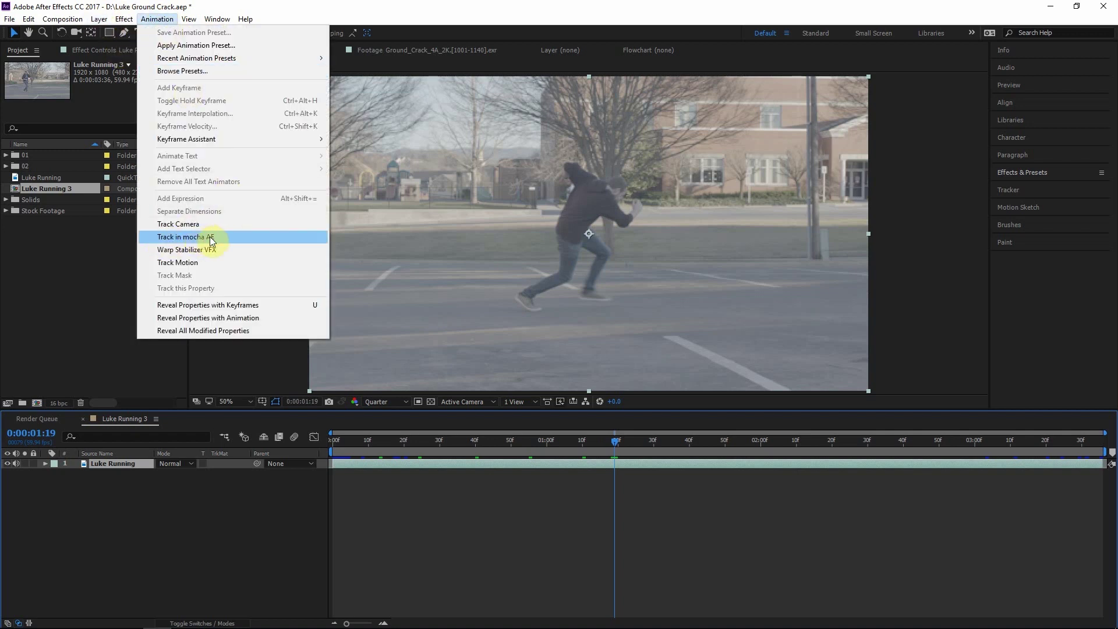
{"action": "left_click", "coordinate": [150, 19]}
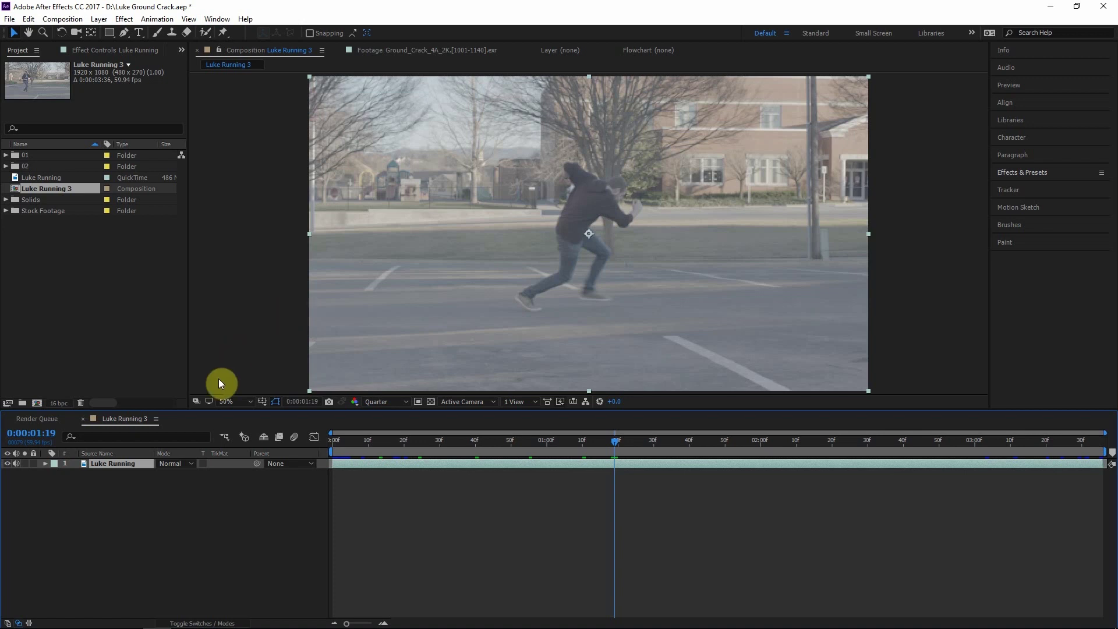
{"action": "right_click", "coordinate": [165, 579]}
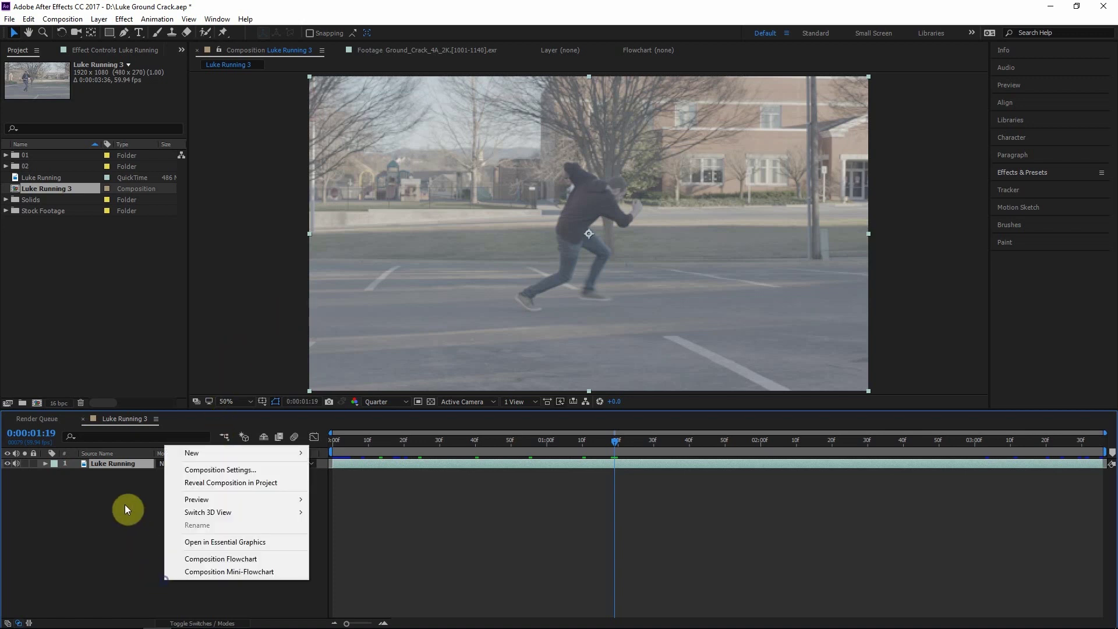
Find the mocha Pro effect by searching for "moch" and apply it to the footage layer
{"action": "left_click", "coordinate": [111, 466]}
{"action": "left_click", "coordinate": [1032, 171]}
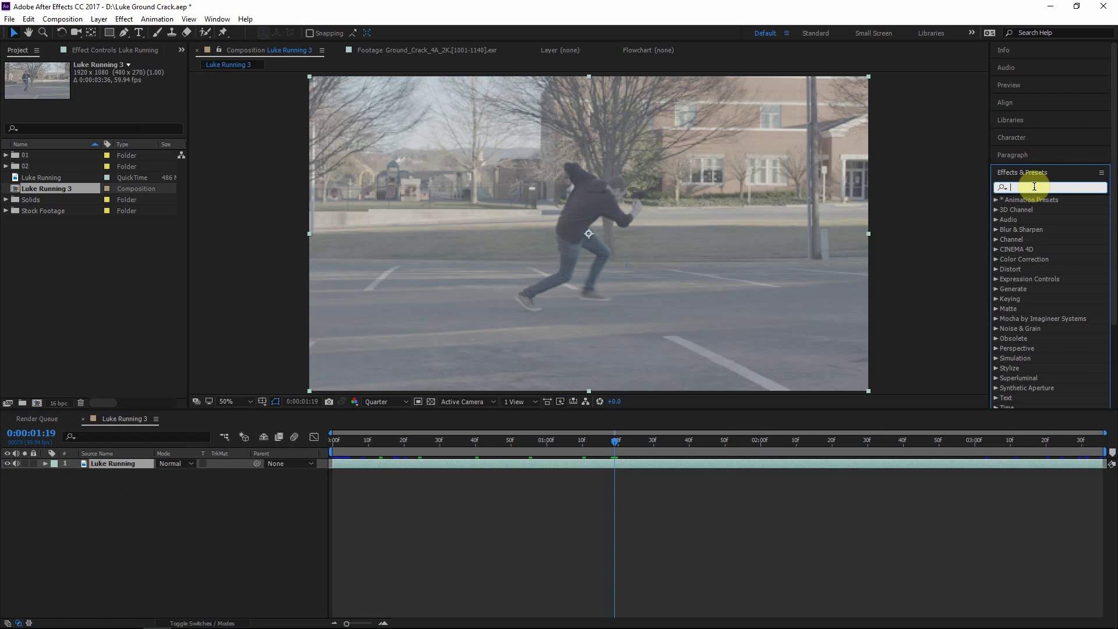
{"action": "left_click", "coordinate": [1034, 186]}
{"action": "type", "text": "moch"}
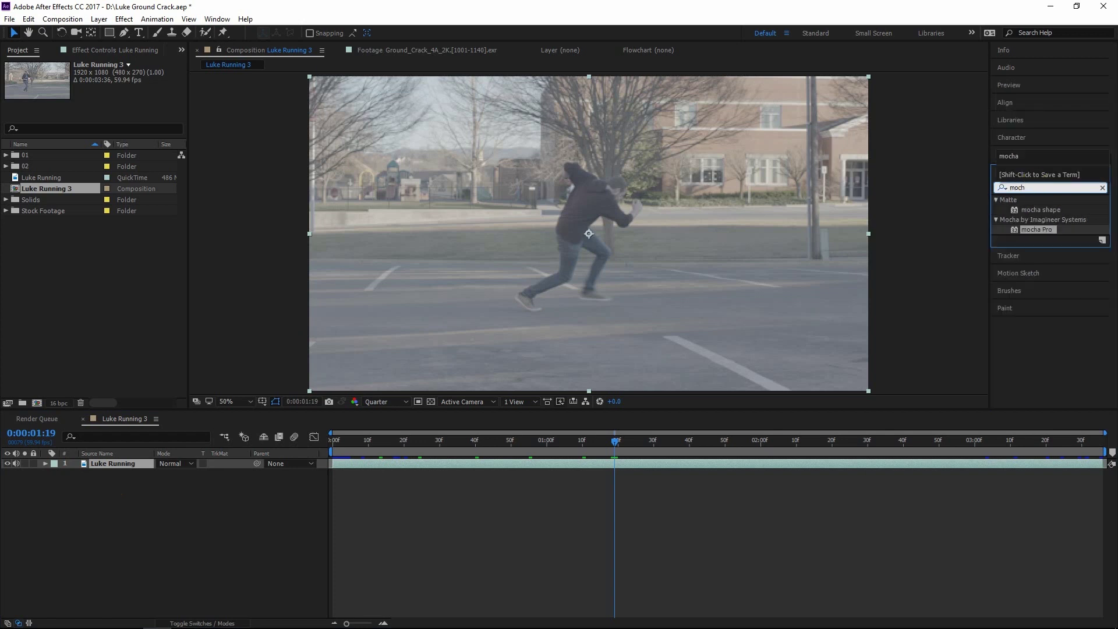
{"action": "left_click_drag", "start_coordinate": [1045, 228], "coordinate": [692, 464]}
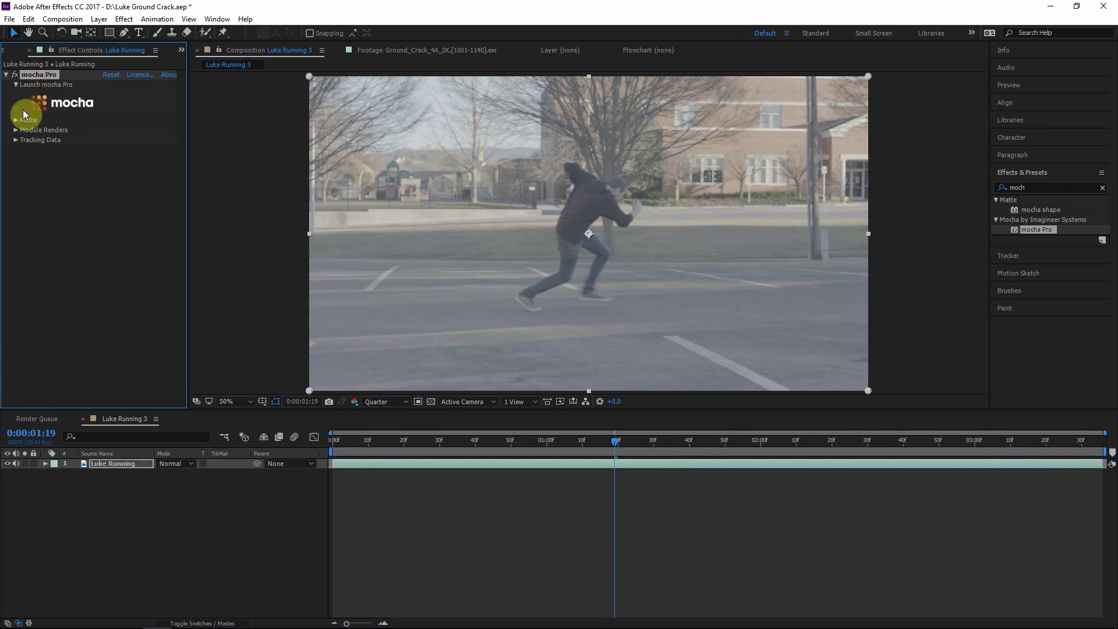
Set the composition preview resolution to Full and launch mocha Pro from the layer's effect
{"action": "left_click", "coordinate": [51, 102]}
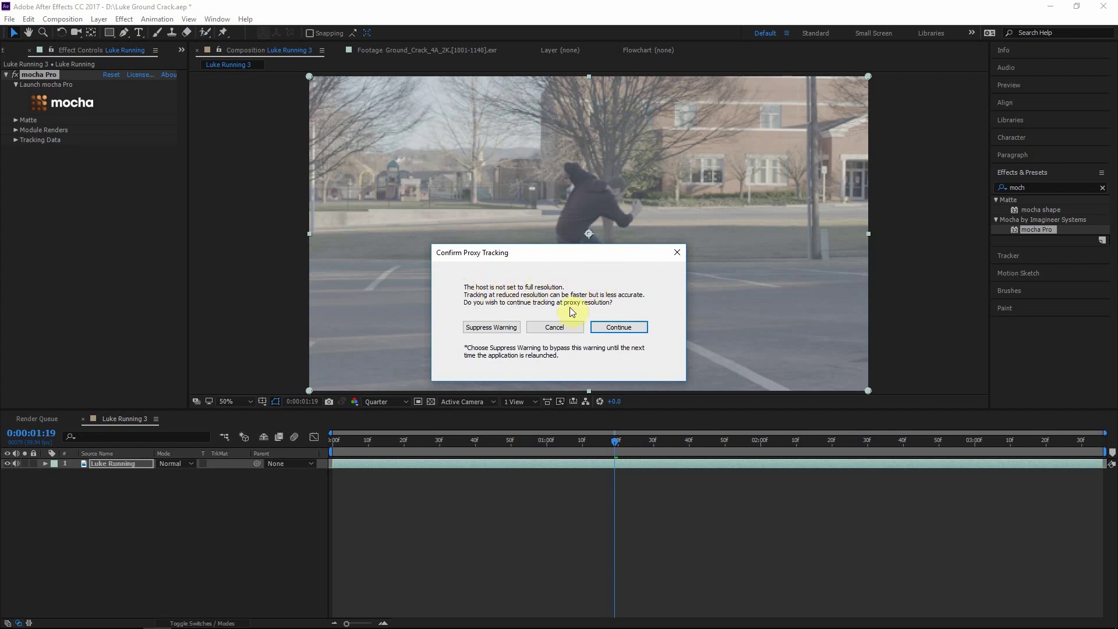
{"action": "left_click", "coordinate": [564, 327]}
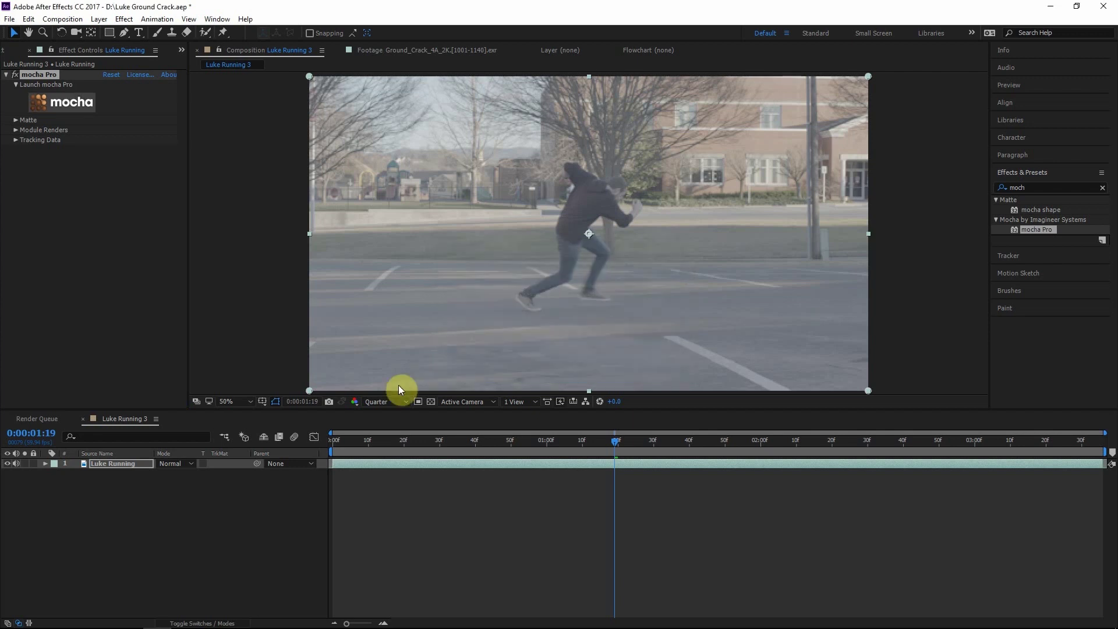
{"action": "left_click", "coordinate": [379, 399]}
{"action": "left_click", "coordinate": [384, 424]}
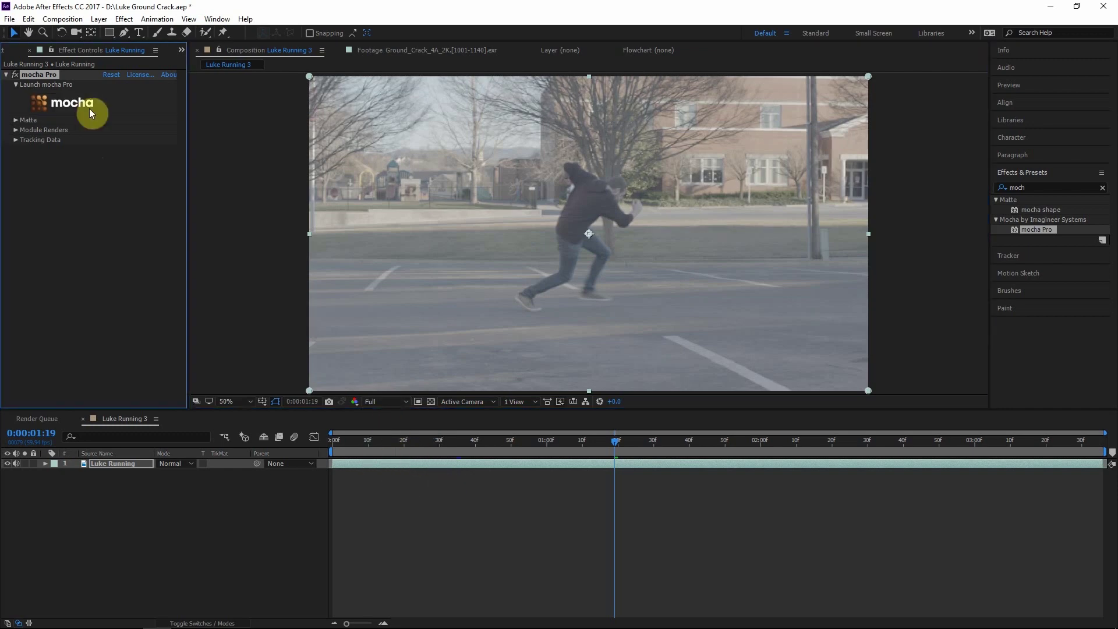
{"action": "left_click", "coordinate": [63, 105]}
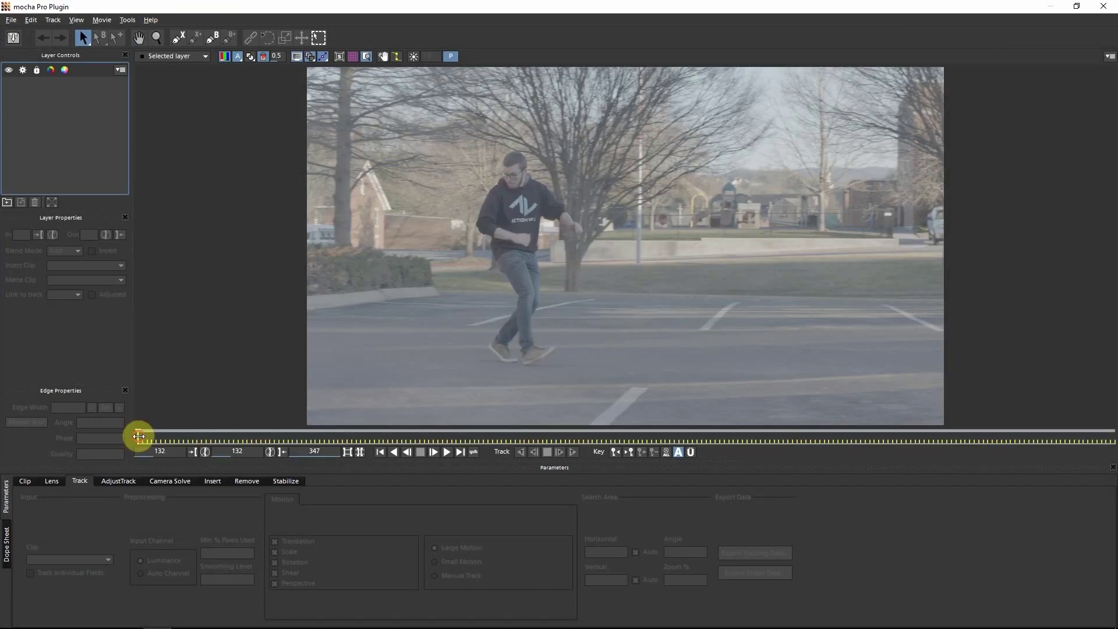
Draw a closed four-point X-spline around the parking lot pavement on the last frame, 347
{"action": "left_click_drag", "start_coordinate": [421, 420], "coordinate": [1115, 434]}
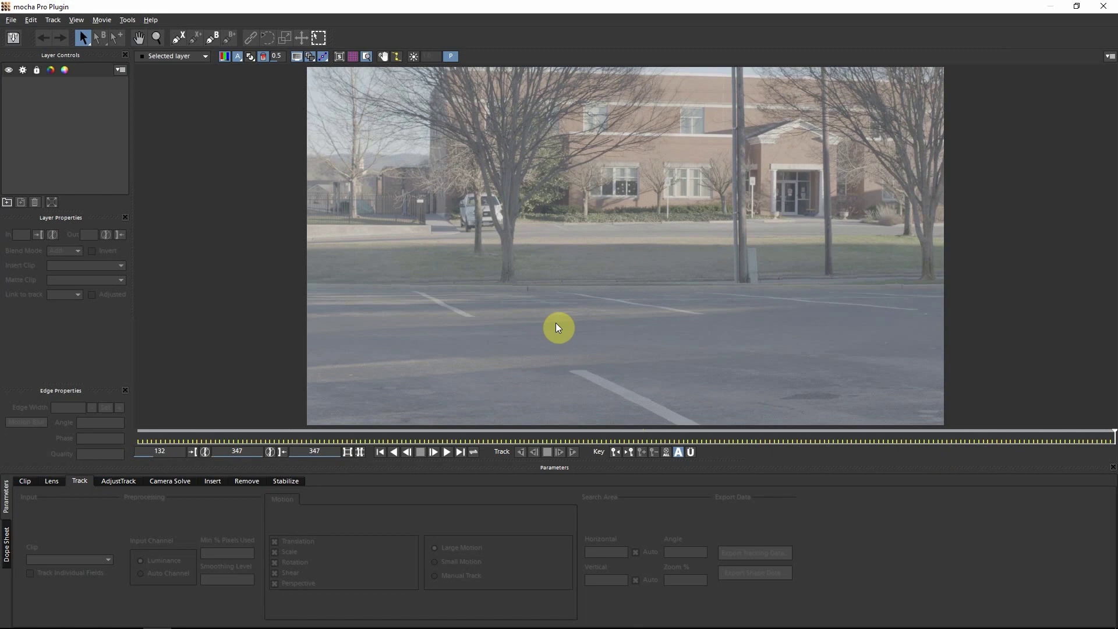
{"action": "left_click", "coordinate": [179, 37]}
{"action": "left_click", "coordinate": [875, 400]}
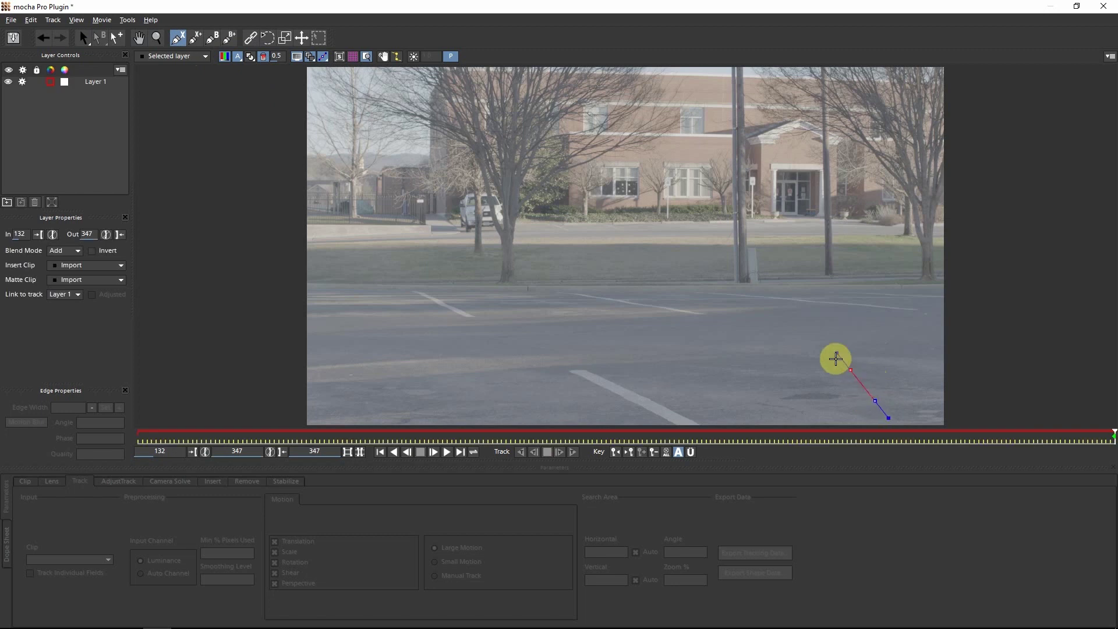
{"action": "left_click", "coordinate": [711, 307]}
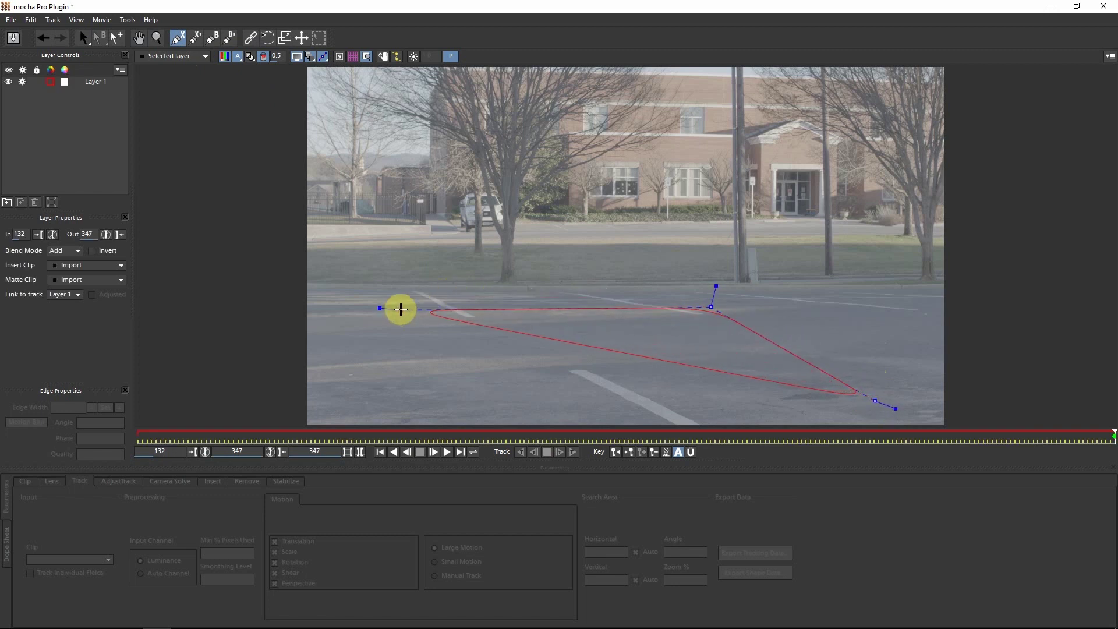
{"action": "left_click", "coordinate": [401, 308]}
{"action": "left_click", "coordinate": [371, 394]}
{"action": "left_click", "coordinate": [367, 409]}
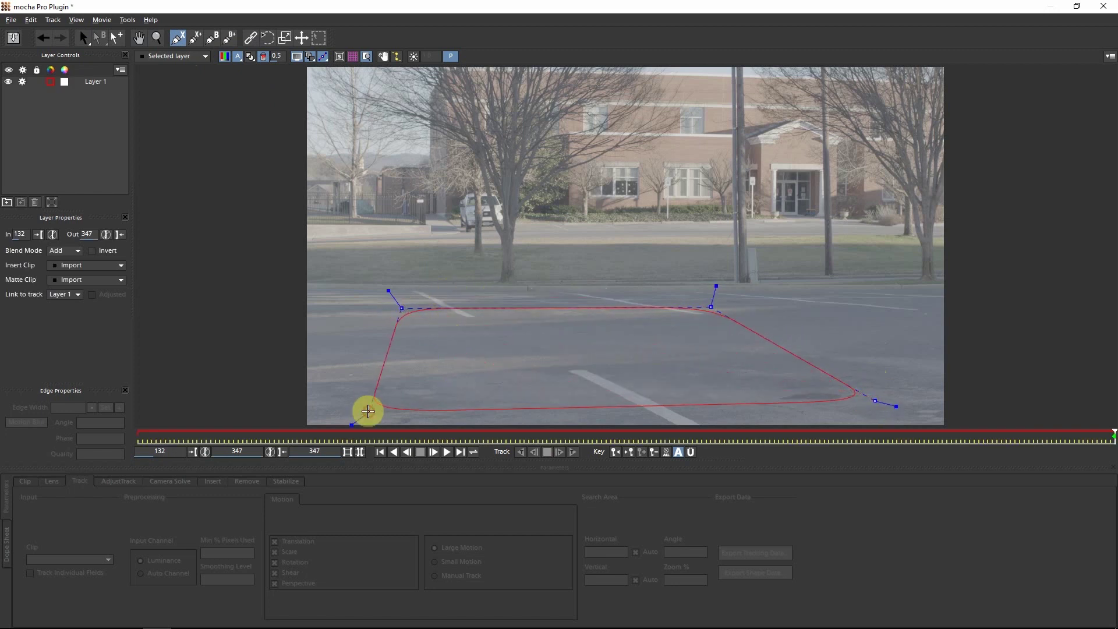
{"action": "right_click", "coordinate": [798, 407]}
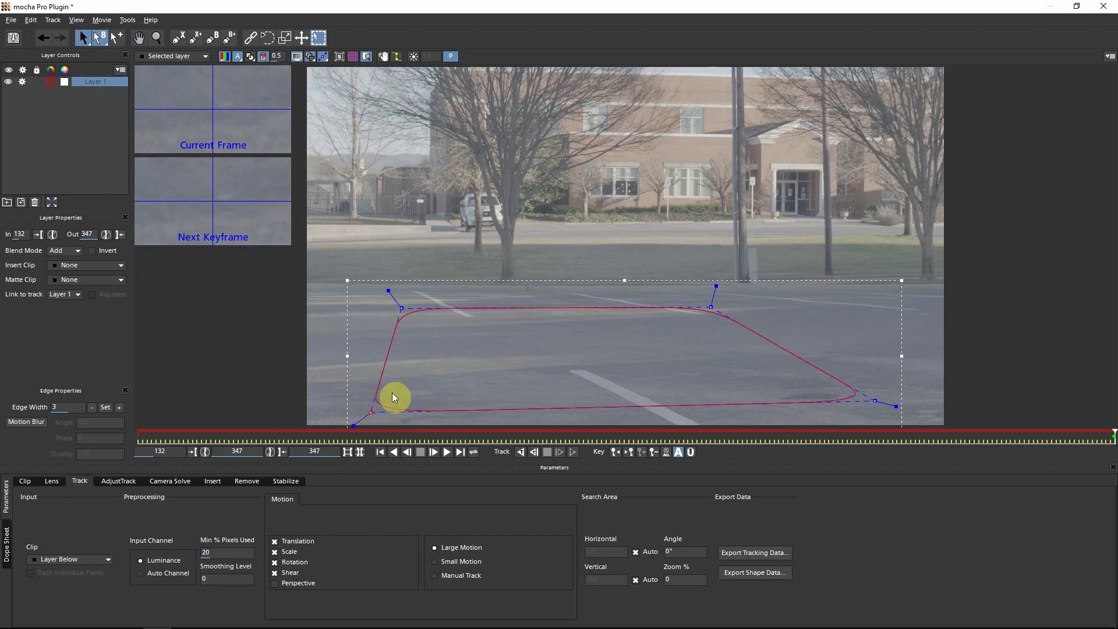
Refine the corner points of the pavement spline and track the layer backward from the last frame
{"action": "left_click_drag", "start_coordinate": [874, 400], "coordinate": [872, 408]}
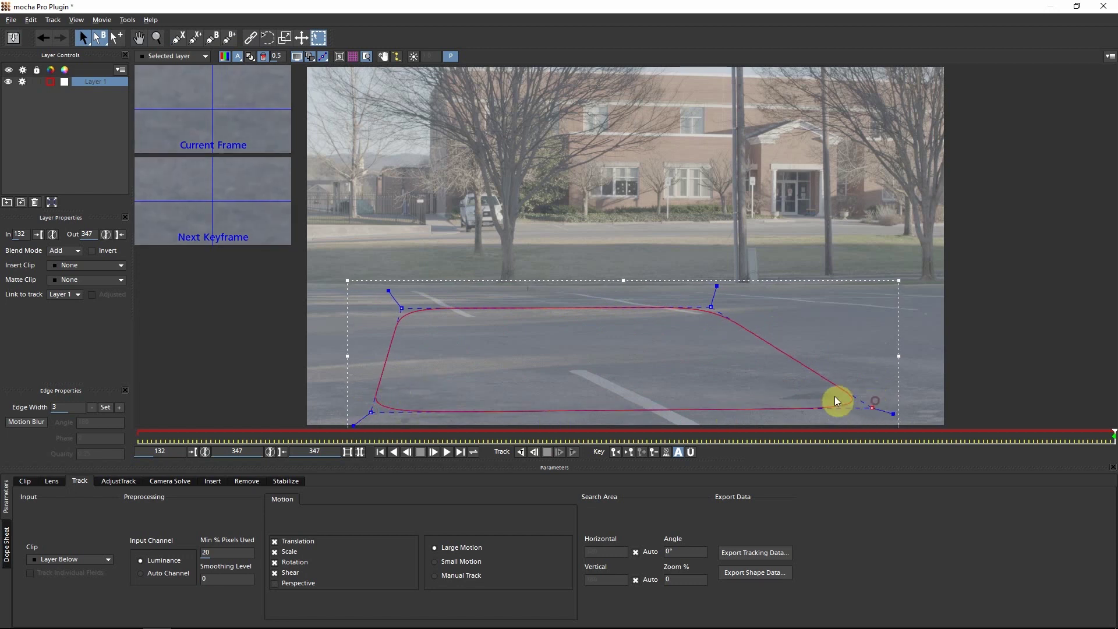
{"action": "left_click_drag", "start_coordinate": [712, 304], "coordinate": [711, 302]}
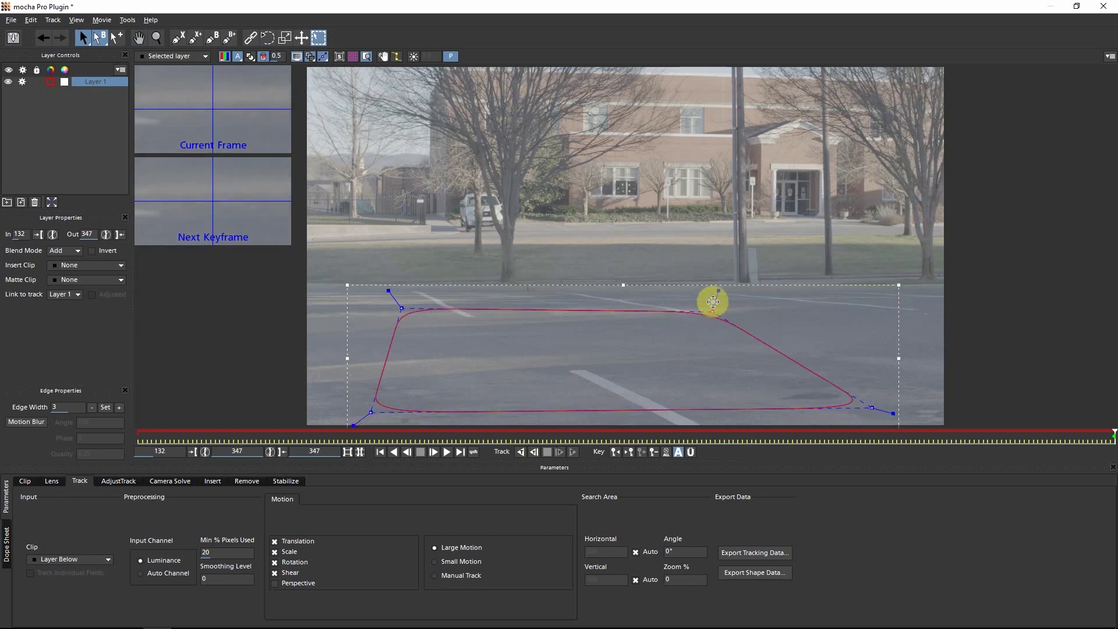
{"action": "left_click_drag", "start_coordinate": [401, 308], "coordinate": [426, 306]}
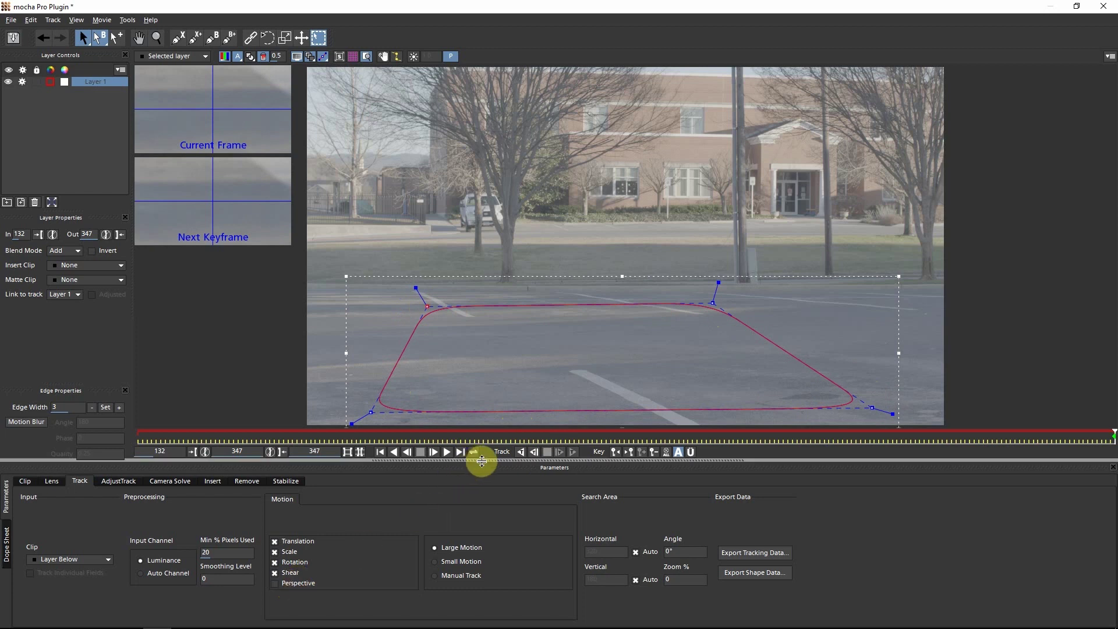
{"action": "left_click", "coordinate": [521, 451]}
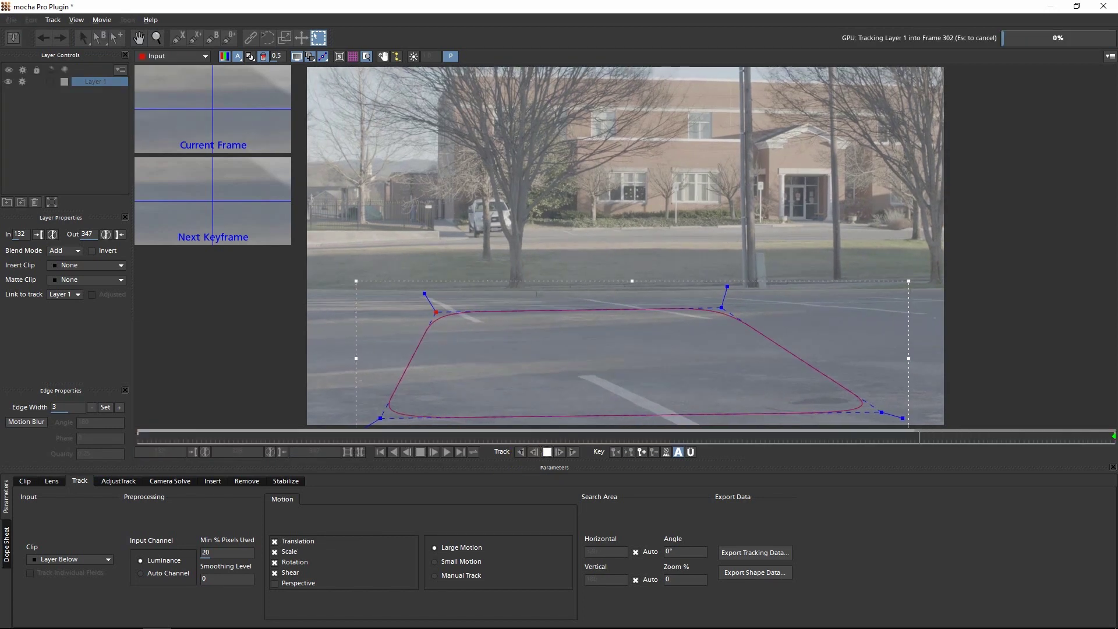
Stop the backward track of the pavement layer at frame 261 and lock Layer 1
{"action": "key", "text": "Escape"}
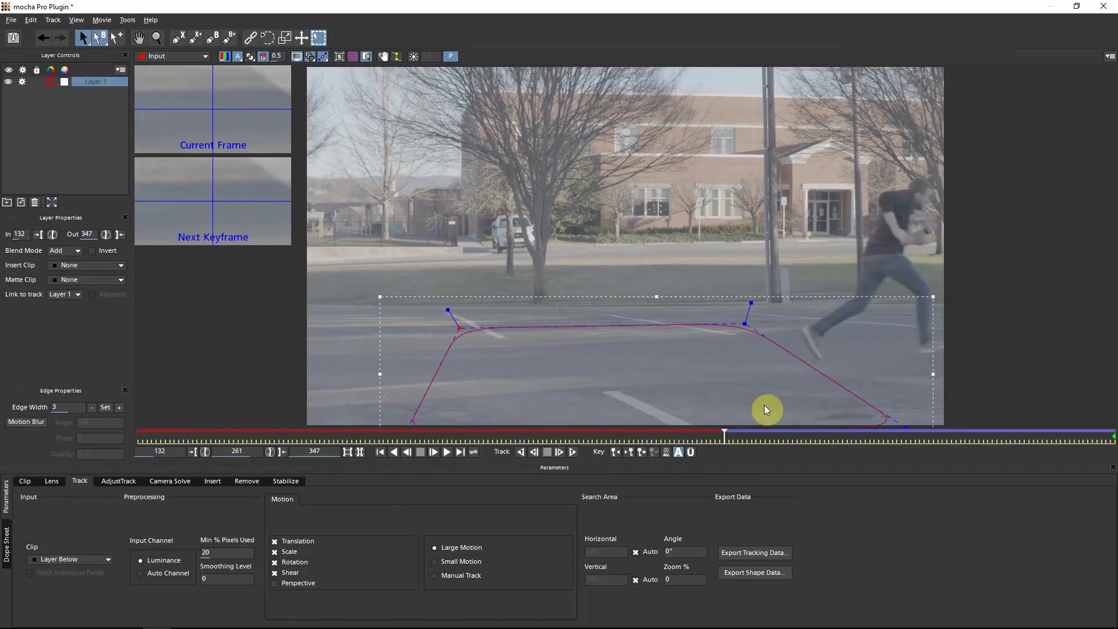
{"action": "mouse_move", "coordinate": [723, 435]}
{"action": "left_mouse_down"}
{"action": "mouse_move", "coordinate": [597, 426]}
{"action": "mouse_move", "coordinate": [724, 436]}
{"action": "left_mouse_up"}
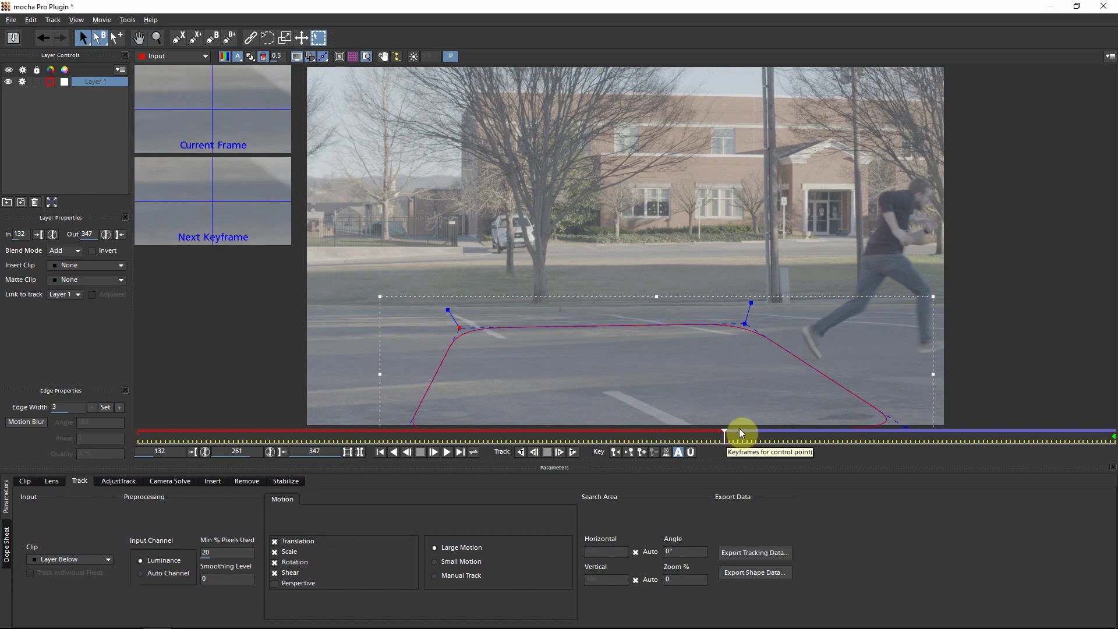
{"action": "left_click", "coordinate": [36, 81]}
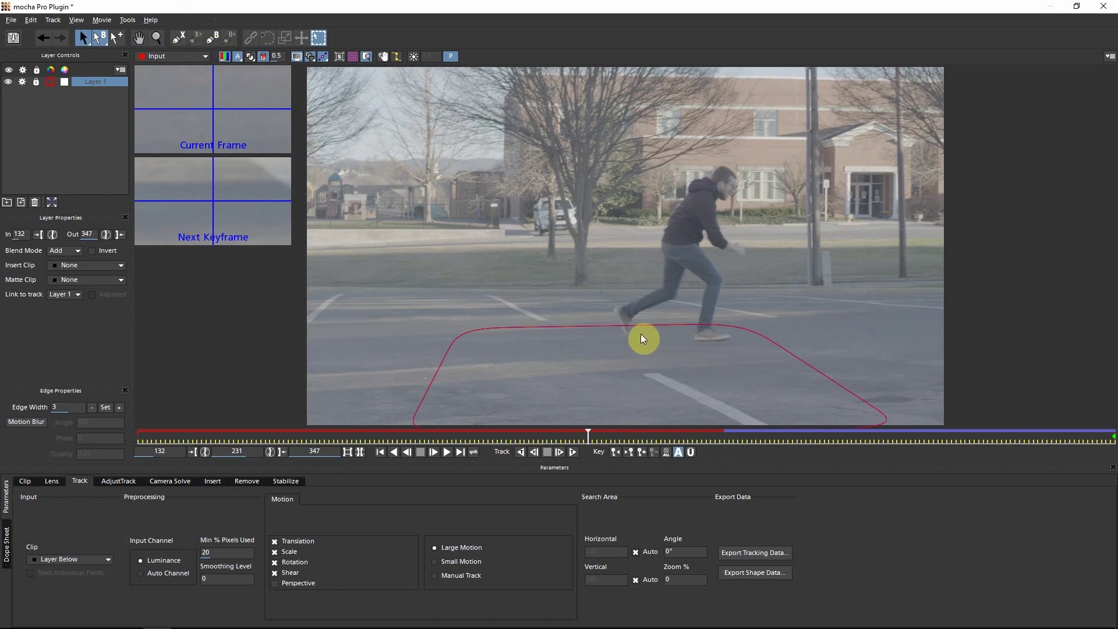
Draw a closed X-spline around the runner's lower body at frame 231 as a new layer above the pavement layer
{"action": "left_click", "coordinate": [178, 36]}
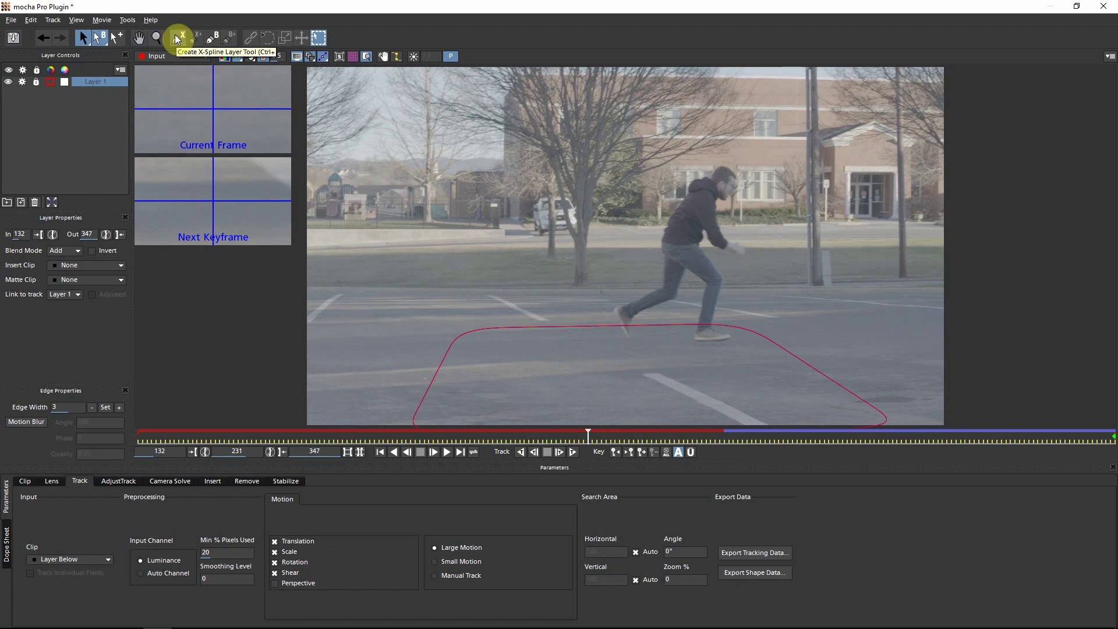
{"action": "left_click", "coordinate": [544, 130]}
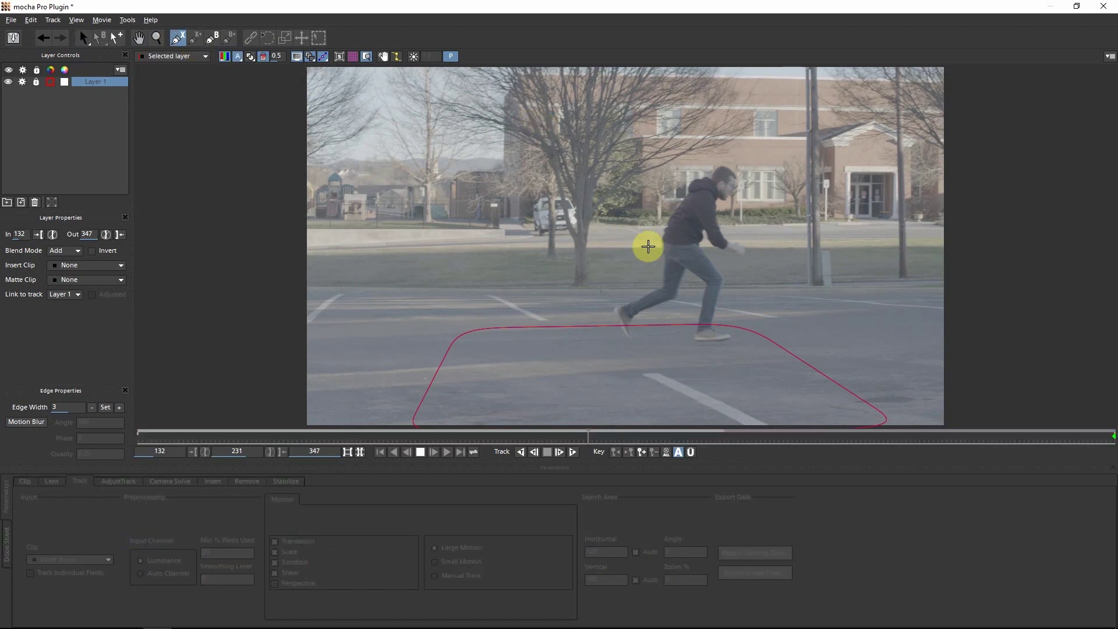
{"action": "left_click", "coordinate": [640, 257]}
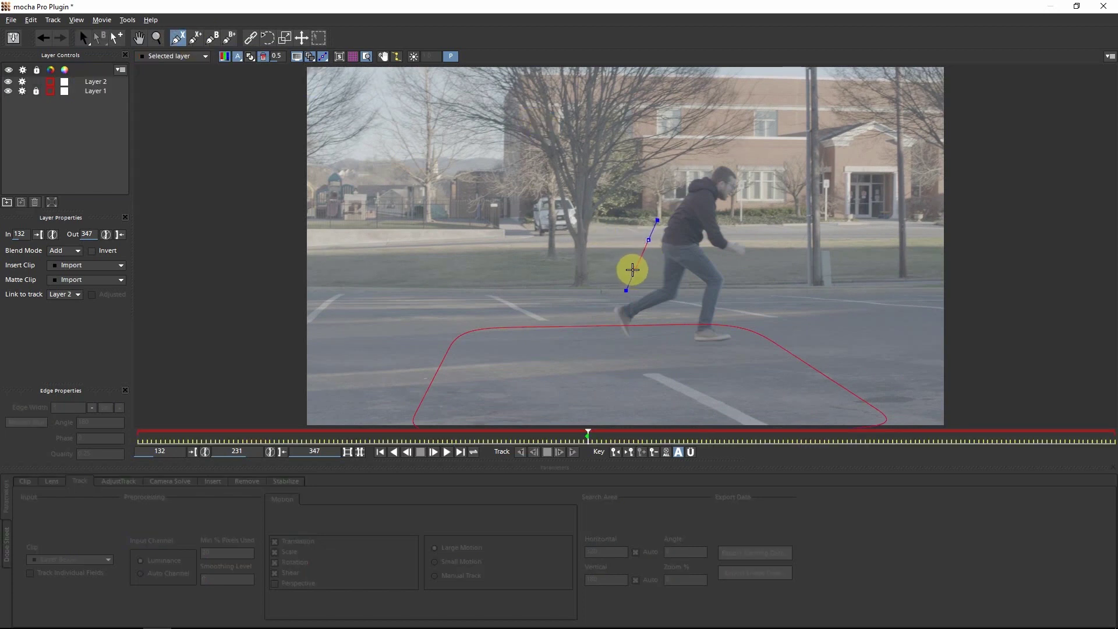
{"action": "left_click", "coordinate": [627, 271]}
{"action": "left_click", "coordinate": [596, 319]}
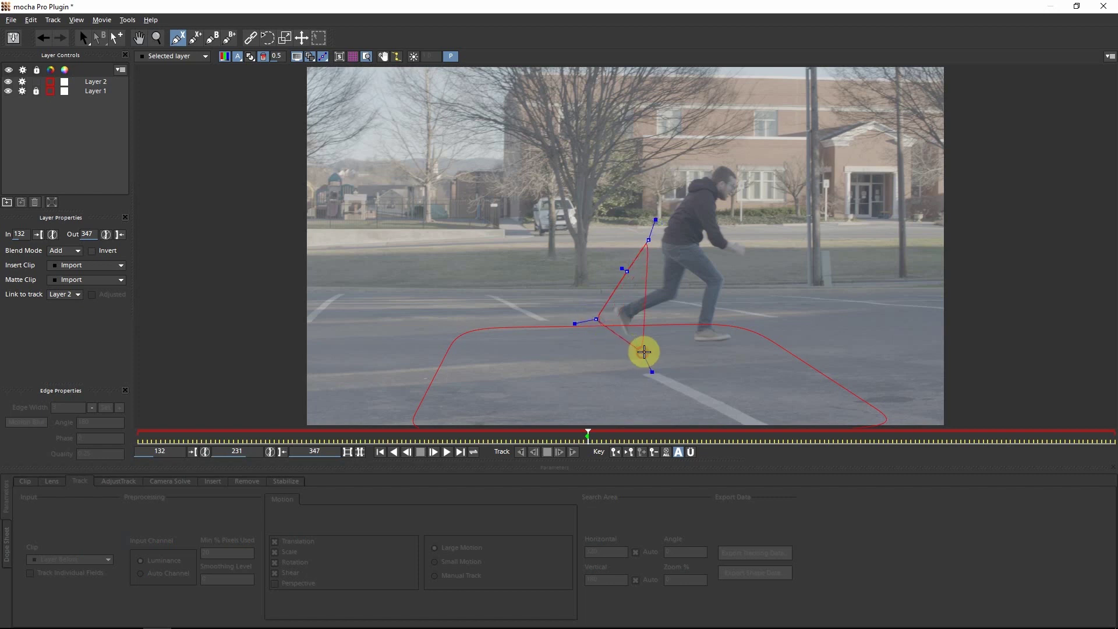
{"action": "left_click", "coordinate": [643, 352]}
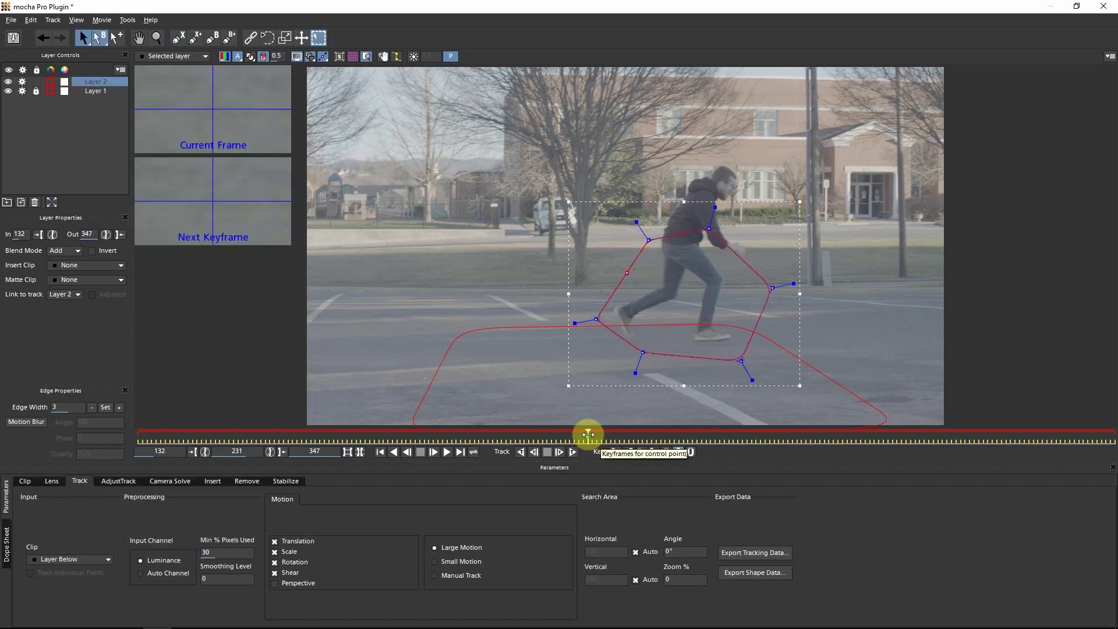
Keyframe the runner spline at frames 218 and 196, moving and reshaping it to surround the runner's legs
{"action": "left_click_drag", "start_coordinate": [587, 436], "coordinate": [515, 434]}
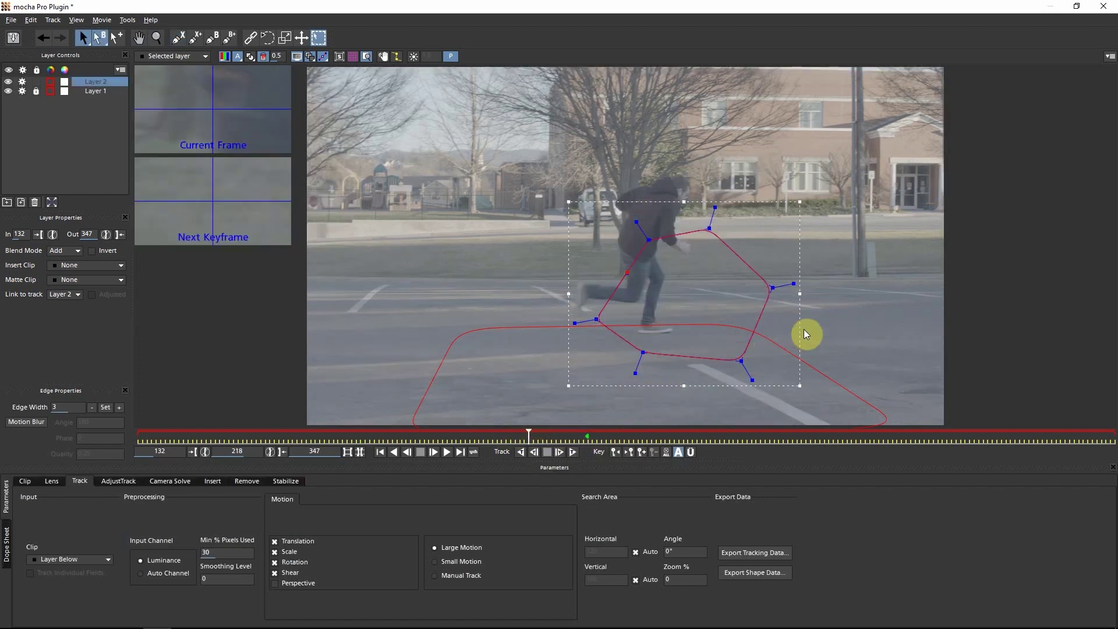
{"action": "left_click_drag", "start_coordinate": [798, 327], "coordinate": [732, 322]}
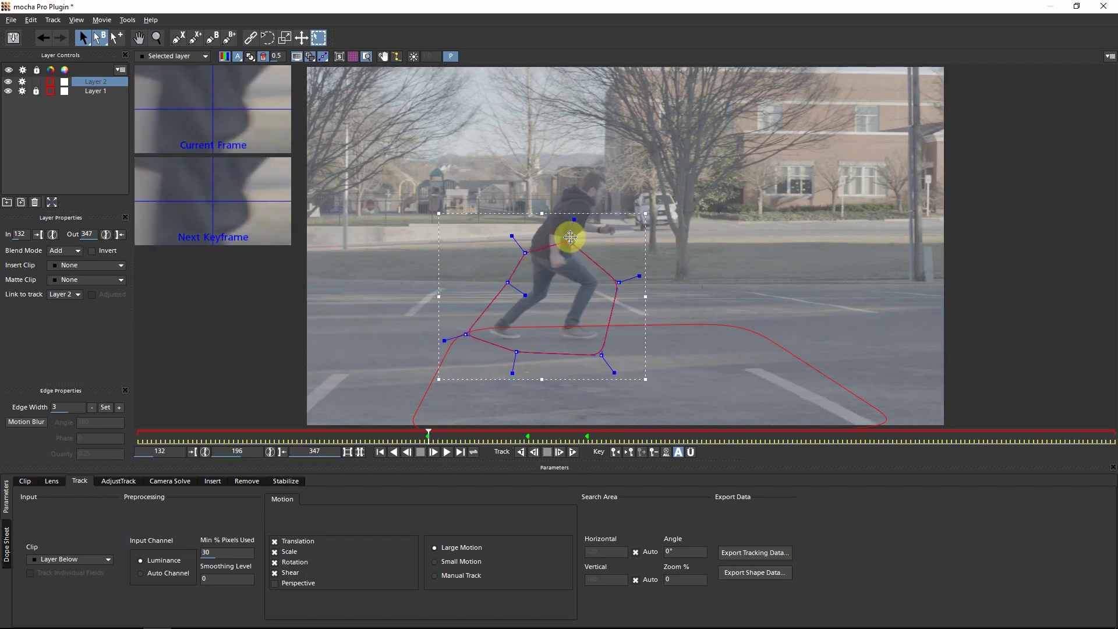
{"action": "left_click_drag", "start_coordinate": [516, 352], "coordinate": [514, 353]}
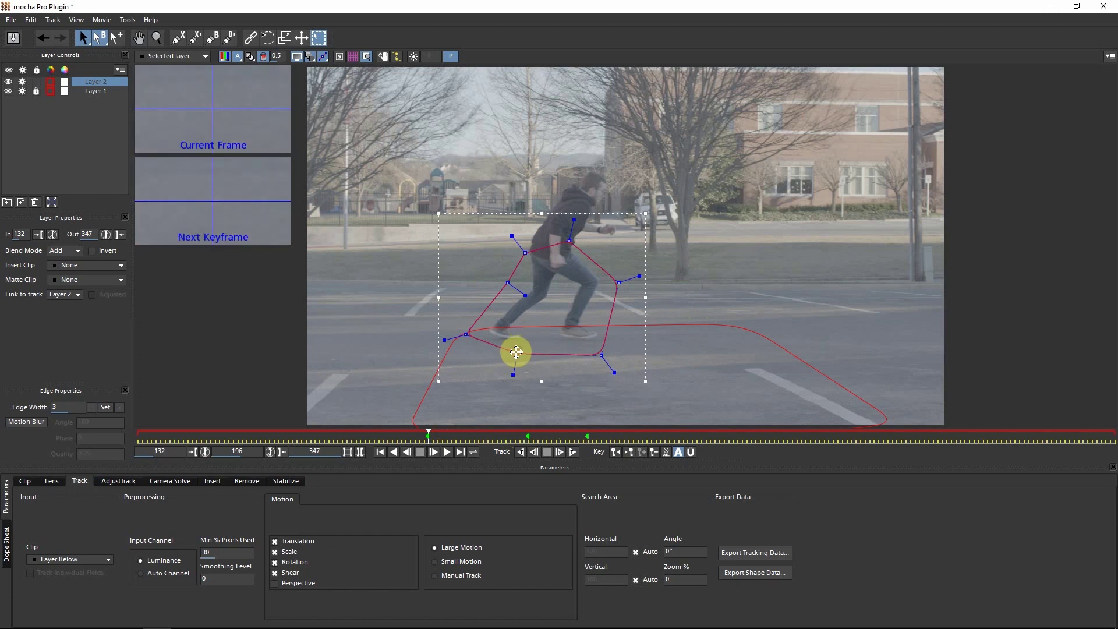
Turn off Shear, Rotation and Scale so only Translation is tracked, and track the runner layer backward from frame 196
{"action": "left_click", "coordinate": [275, 571]}
{"action": "left_click", "coordinate": [274, 562]}
{"action": "left_click", "coordinate": [275, 552]}
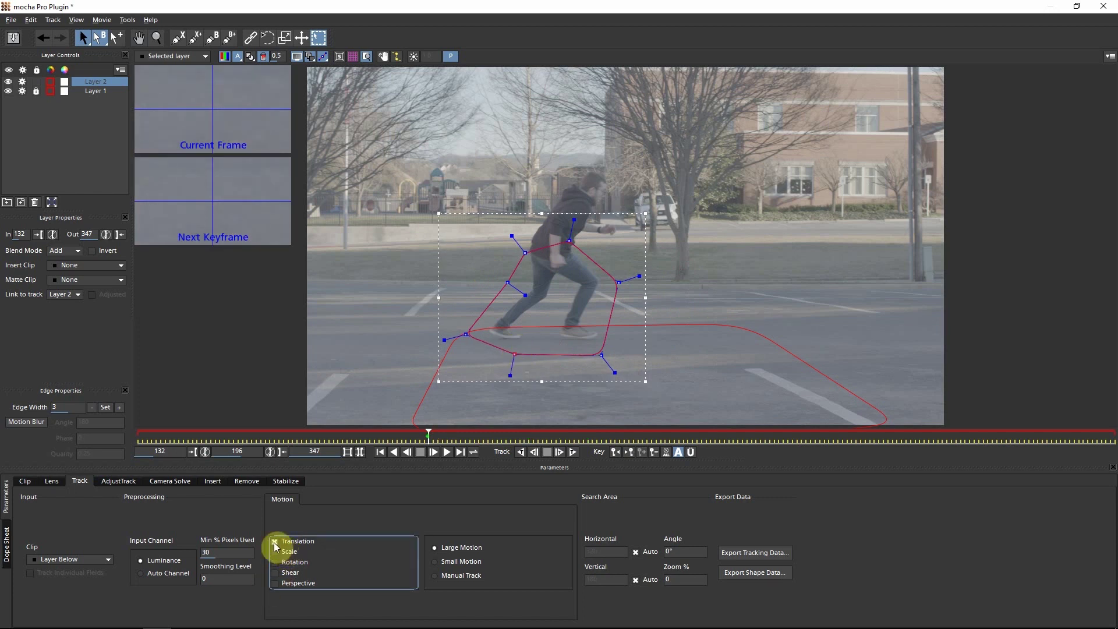
{"action": "left_click", "coordinate": [522, 452]}
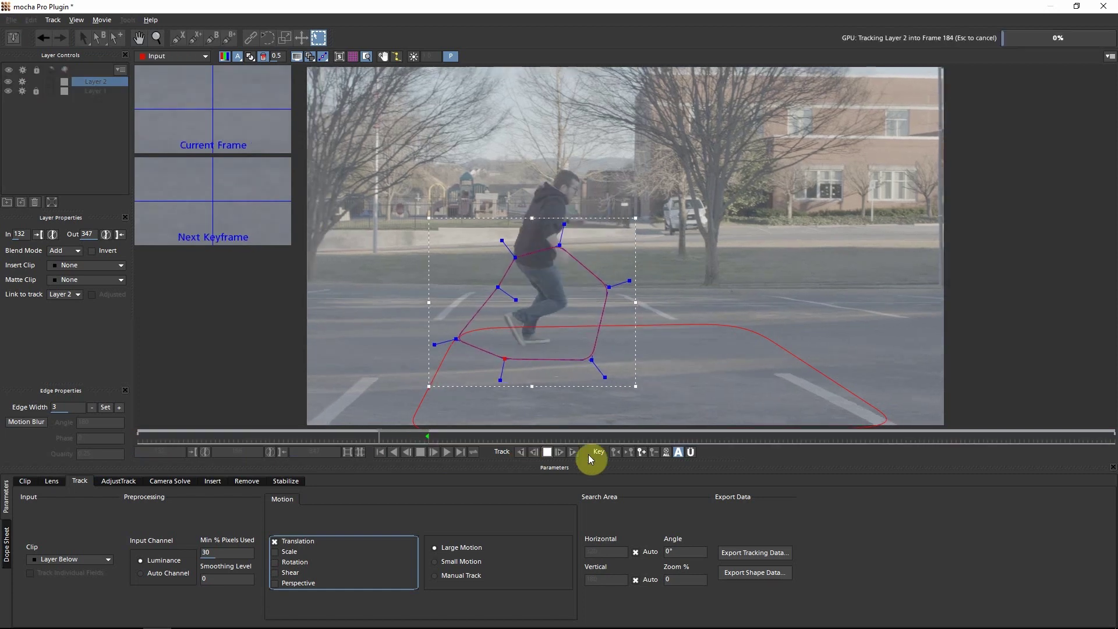
{"action": "left_click", "coordinate": [548, 452]}
Adjust the runner spline's points at frames 155 and 176 so it encloses the runner's legs
{"action": "left_click_drag", "start_coordinate": [387, 436], "coordinate": [243, 441]}
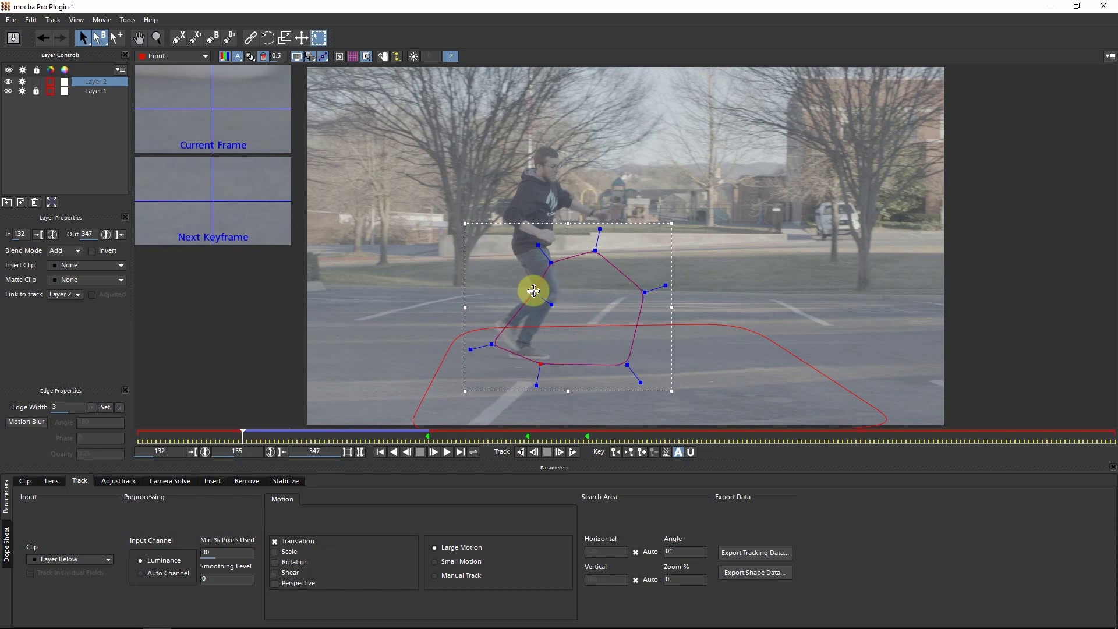
{"action": "left_click_drag", "start_coordinate": [533, 289], "coordinate": [495, 278]}
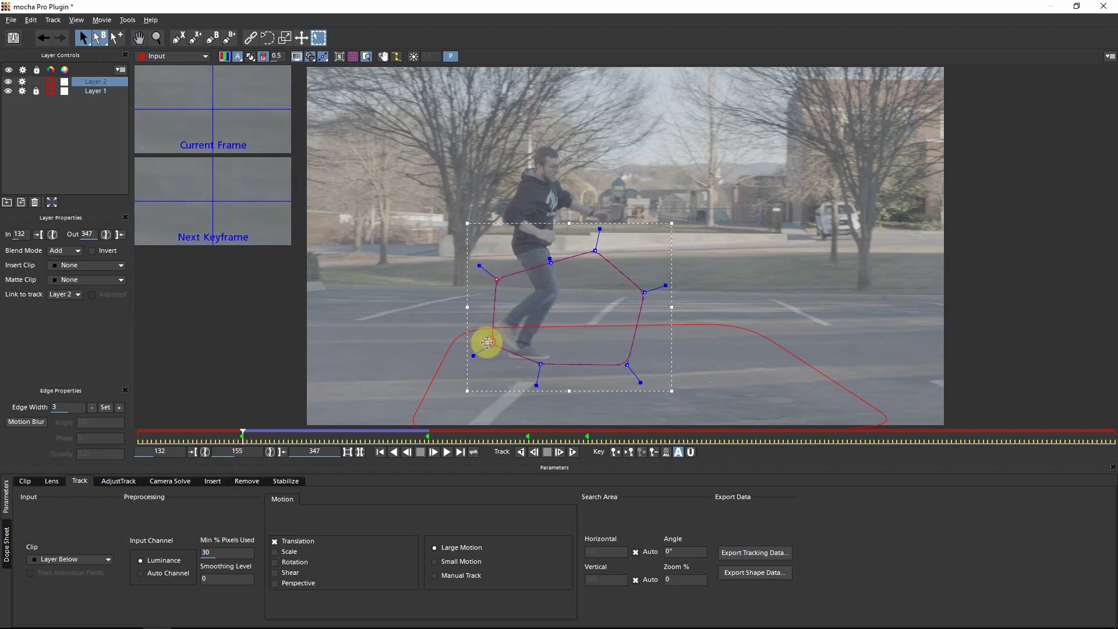
{"action": "left_click_drag", "start_coordinate": [243, 439], "coordinate": [338, 431]}
{"action": "left_click_drag", "start_coordinate": [581, 292], "coordinate": [615, 286]}
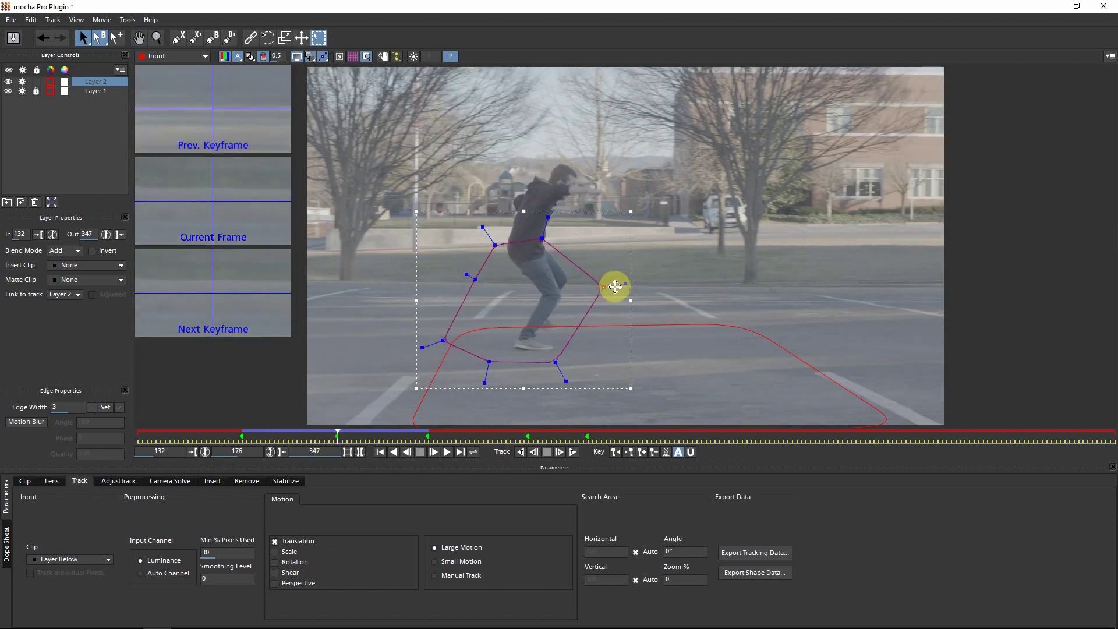
{"action": "left_click", "coordinate": [499, 244]}
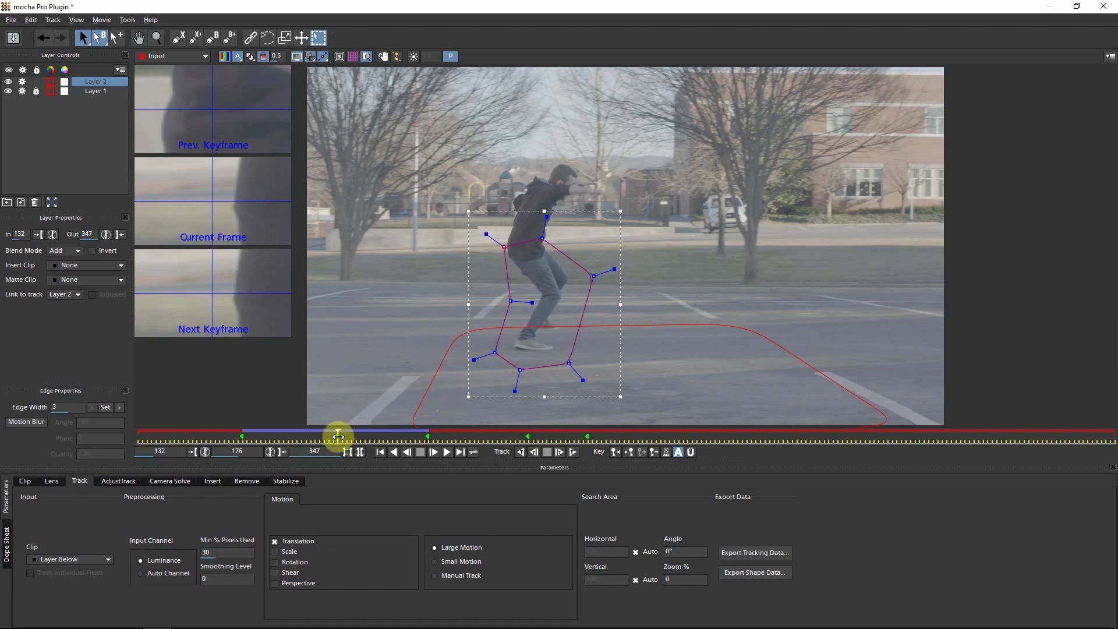
Add runner spline keyframes at frames 164 and 150 and across the remaining shot, moving it out of view by frame 281
{"action": "left_click_drag", "start_coordinate": [337, 437], "coordinate": [248, 438]}
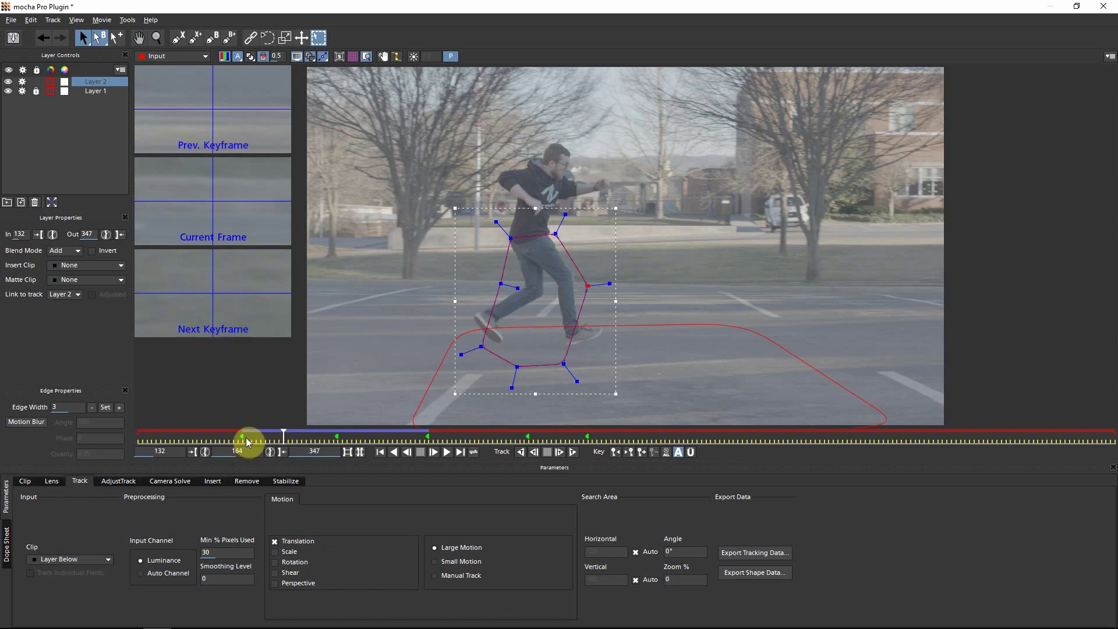
{"action": "left_click", "coordinate": [220, 435]}
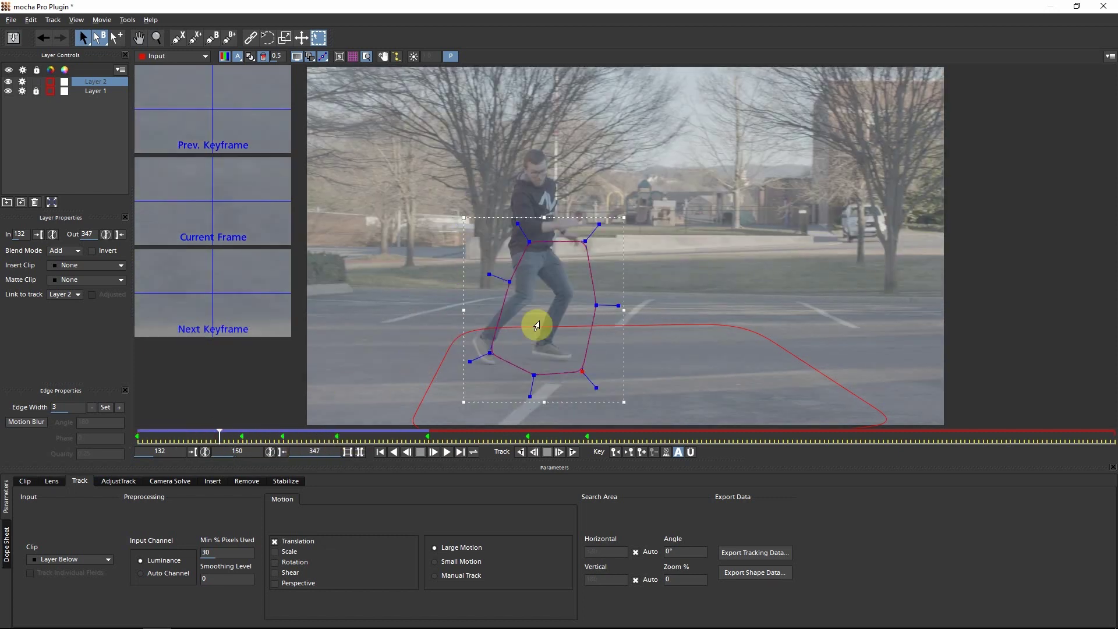
{"action": "left_click", "coordinate": [815, 438]}
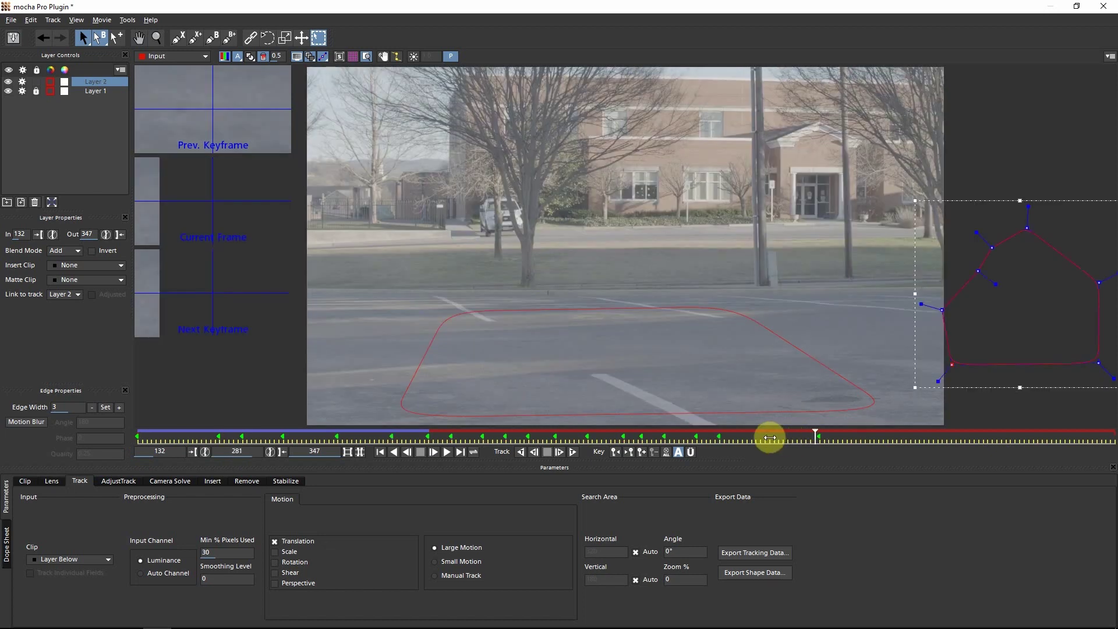
{"action": "left_click_drag", "start_coordinate": [770, 438], "coordinate": [365, 436]}
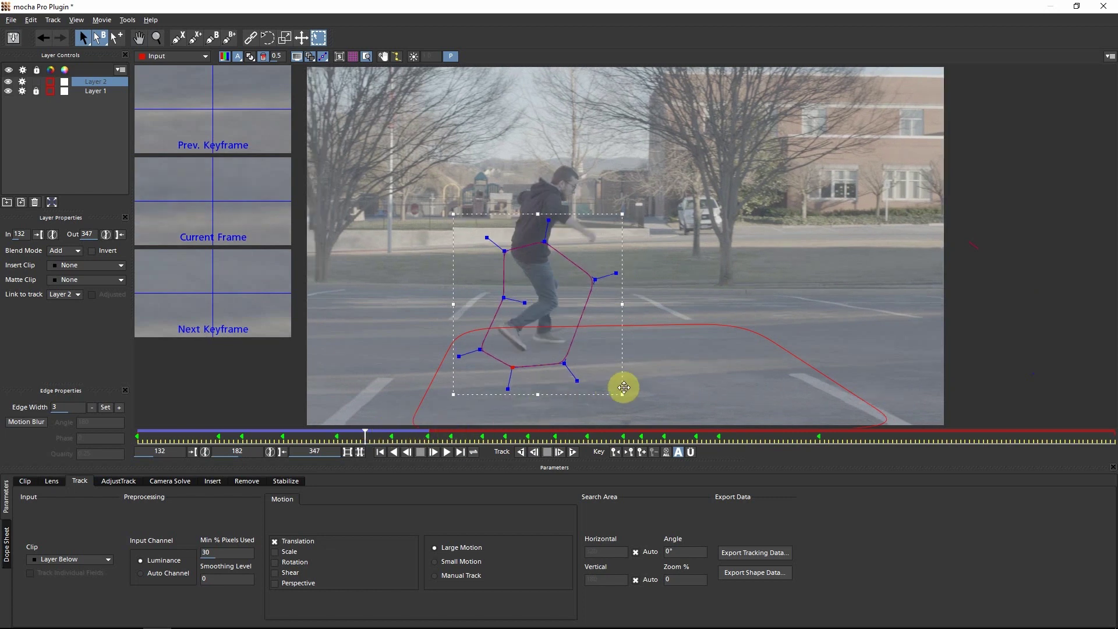
Unlock Layer 1 and compare the pavement and runner splines by selecting each layer in turn at frame 182
{"action": "left_click", "coordinate": [74, 118]}
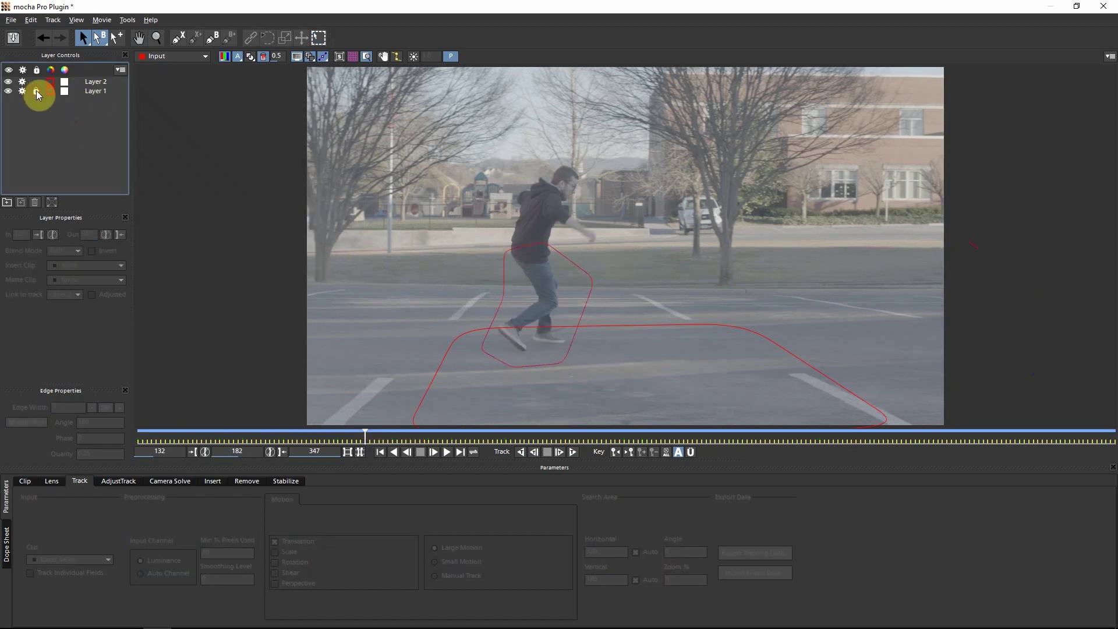
{"action": "left_click", "coordinate": [36, 91]}
{"action": "left_click", "coordinate": [95, 91]}
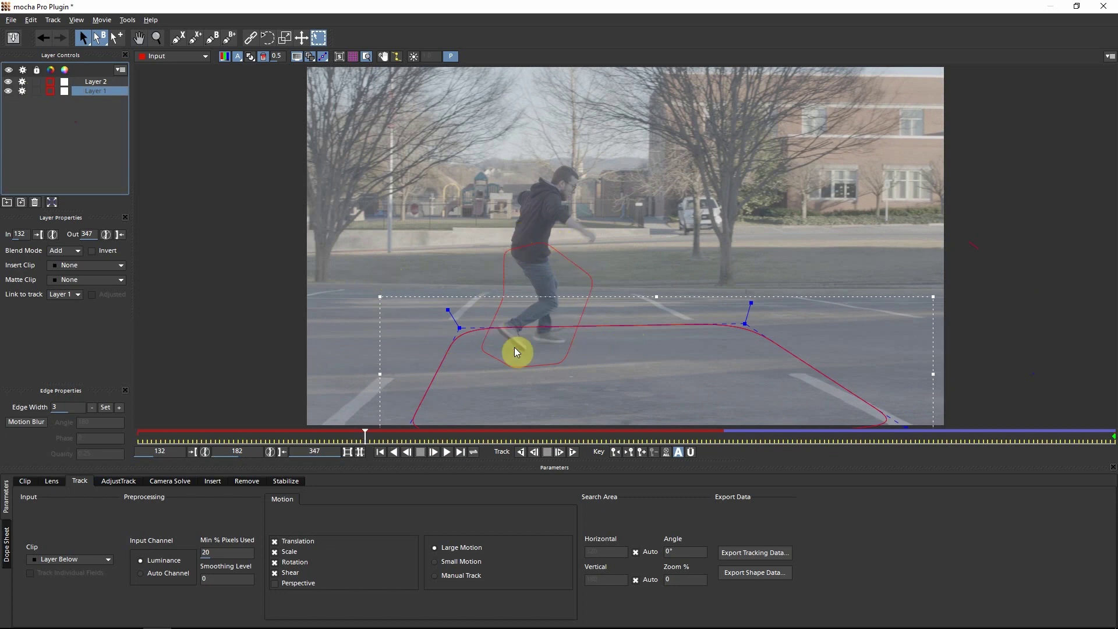
{"action": "left_click", "coordinate": [96, 82]}
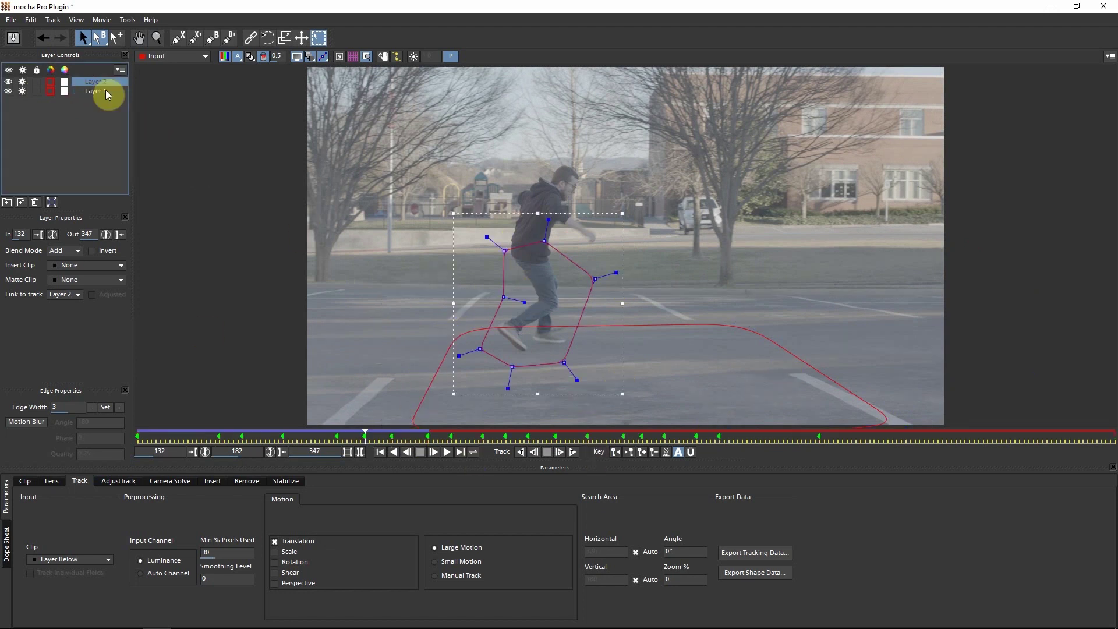
{"action": "left_click", "coordinate": [106, 90]}
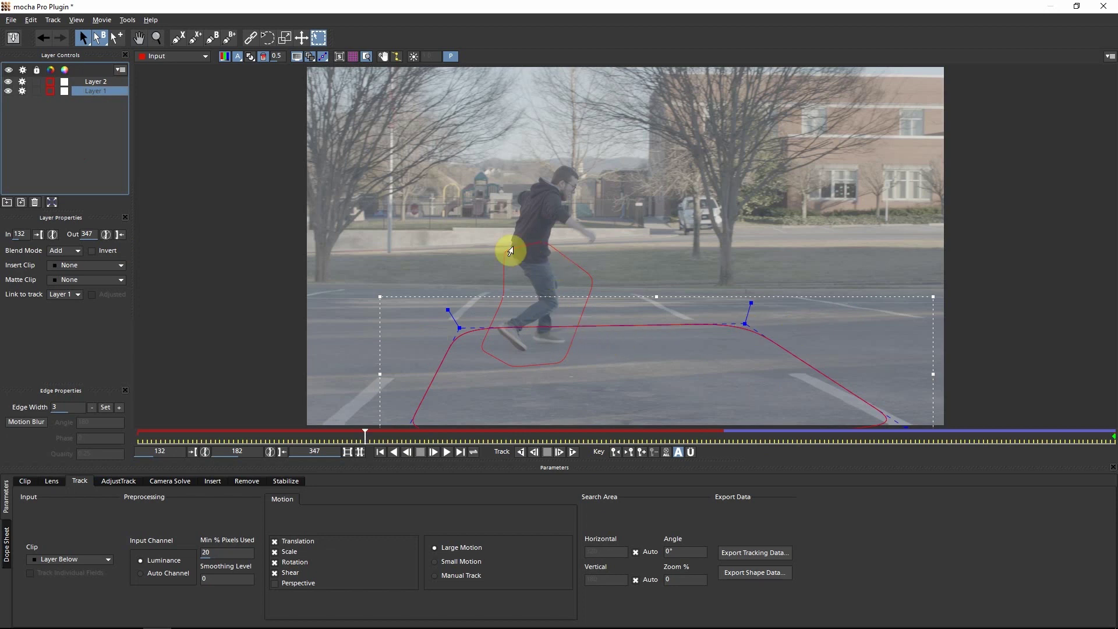
{"action": "left_click", "coordinate": [100, 83]}
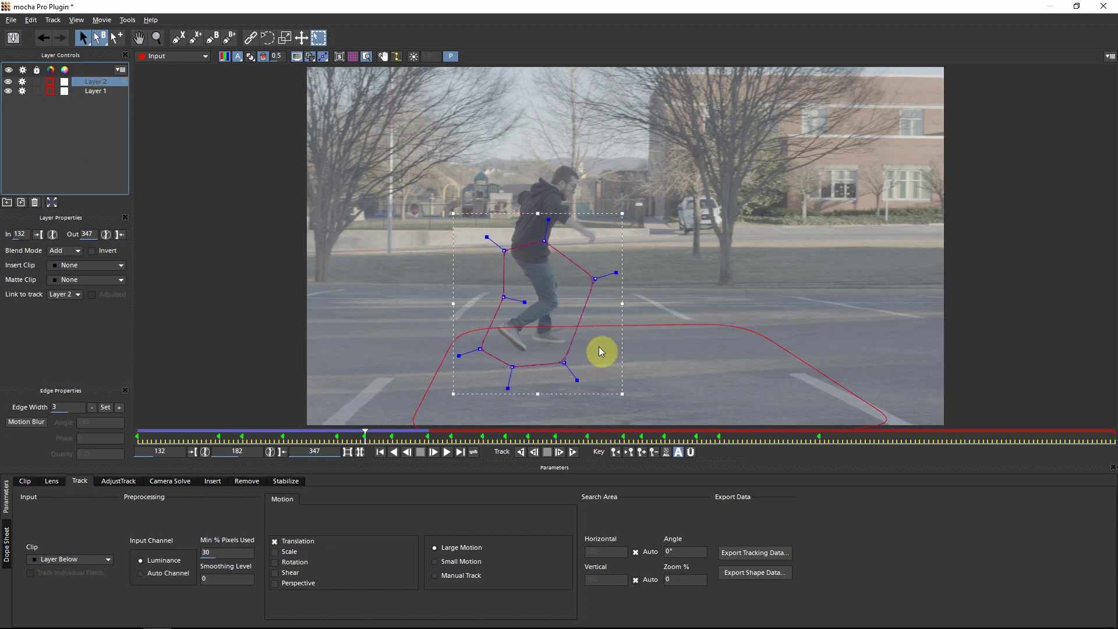
{"action": "left_click", "coordinate": [65, 135]}
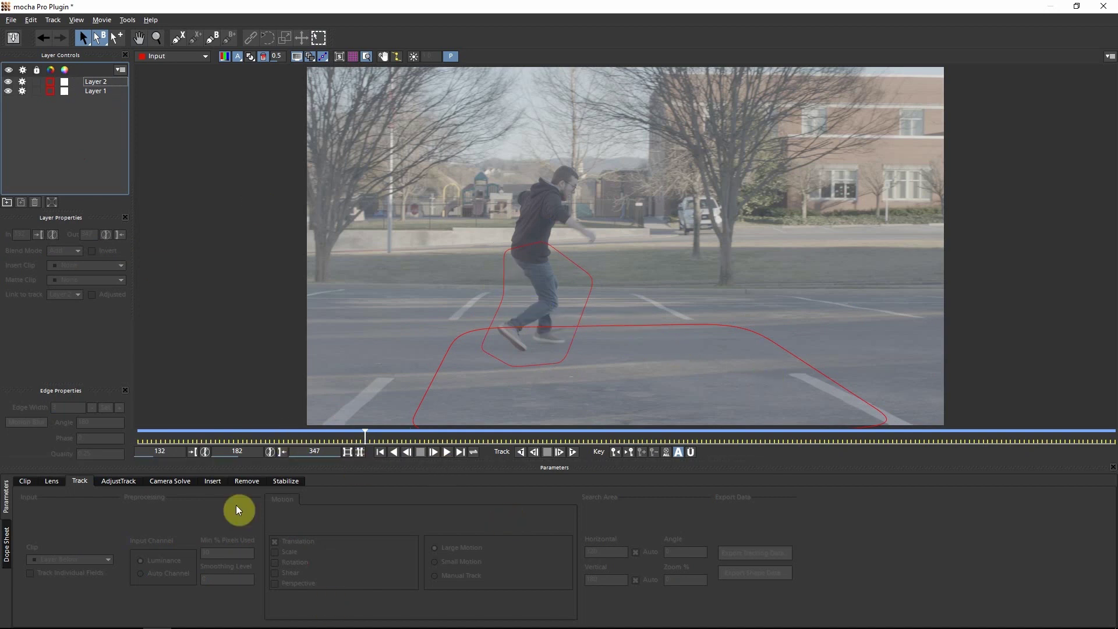
Resume tracking the pavement layer backward and stop the track at frame 222
{"action": "left_click", "coordinate": [94, 91]}
{"action": "left_click", "coordinate": [517, 453]}
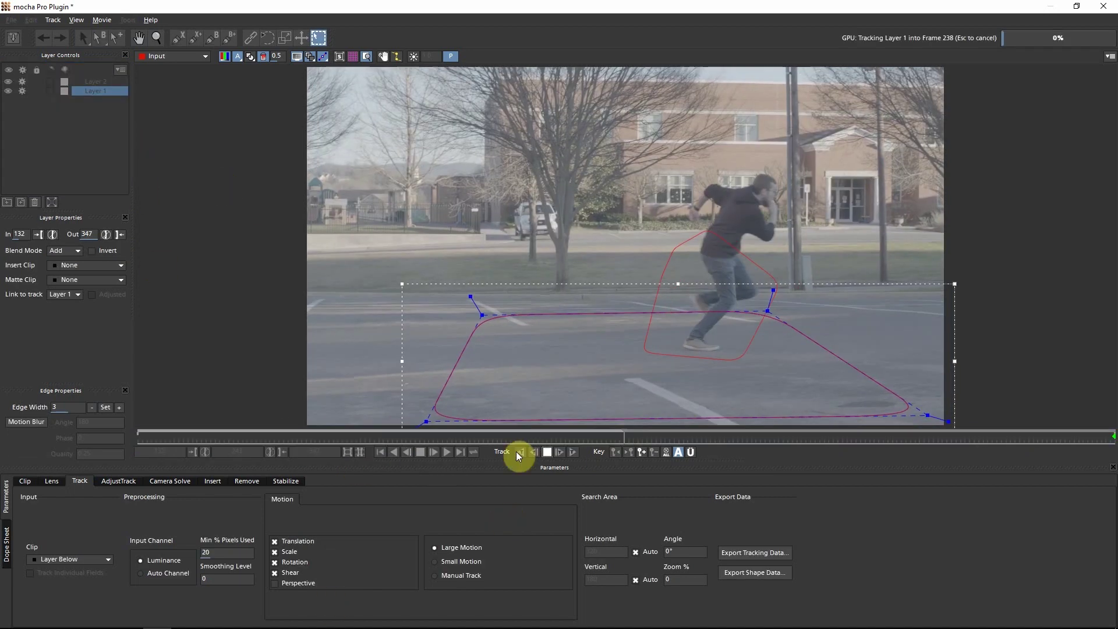
{"action": "left_click", "coordinate": [548, 452]}
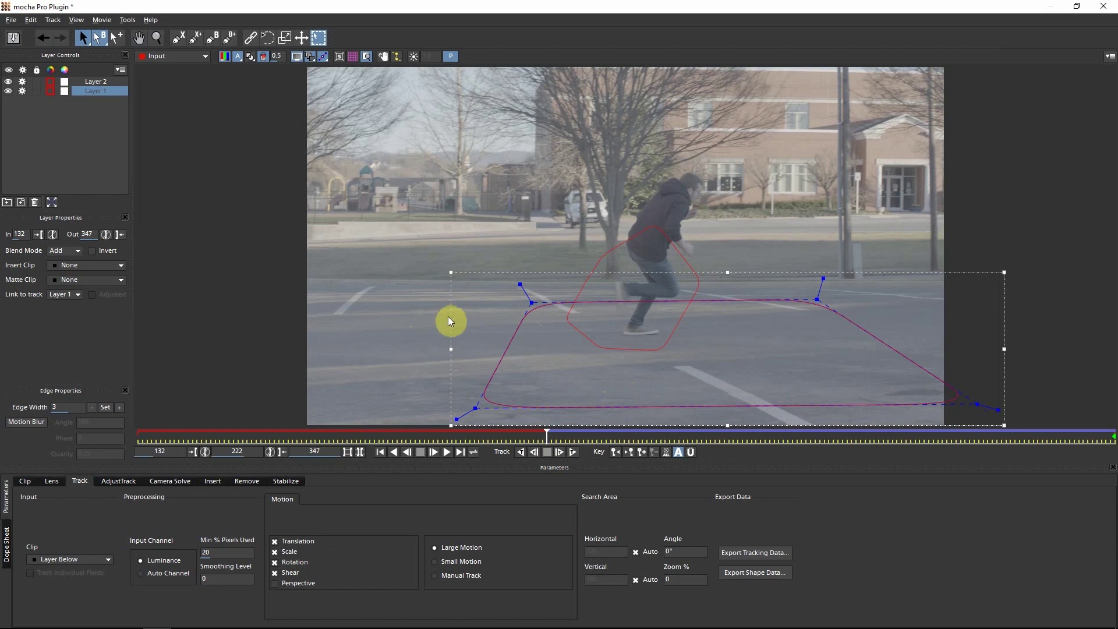
Shift the whole pavement spline left at frame 222, over pavement still in view, and turn on the planar grid overlay
{"action": "left_click_drag", "start_coordinate": [449, 318], "coordinate": [278, 317]}
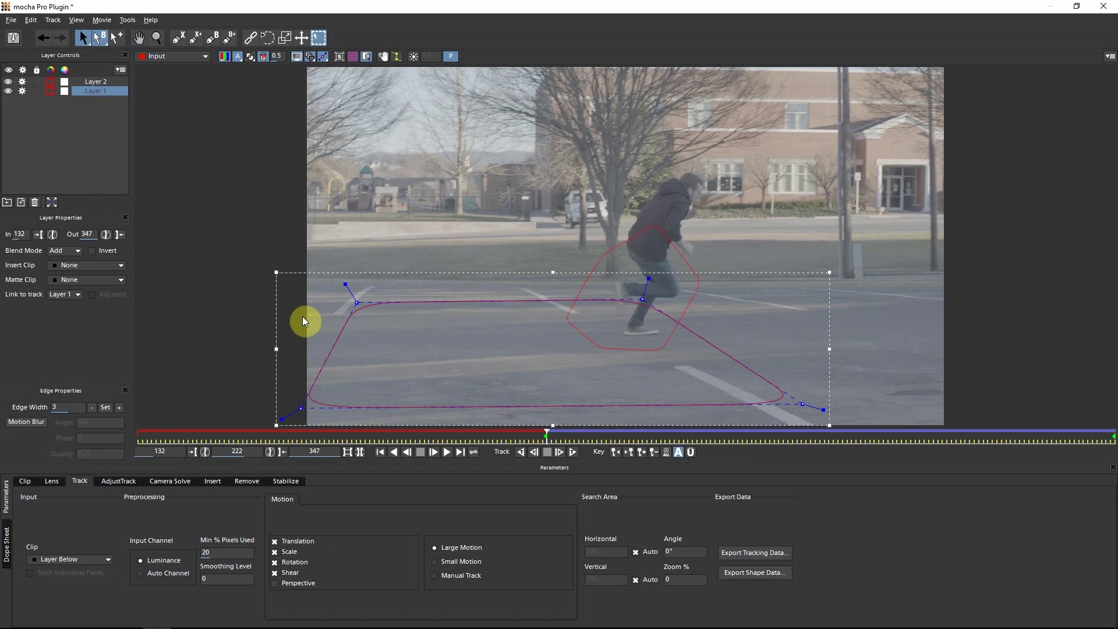
{"action": "left_click_drag", "start_coordinate": [276, 312], "coordinate": [273, 313]}
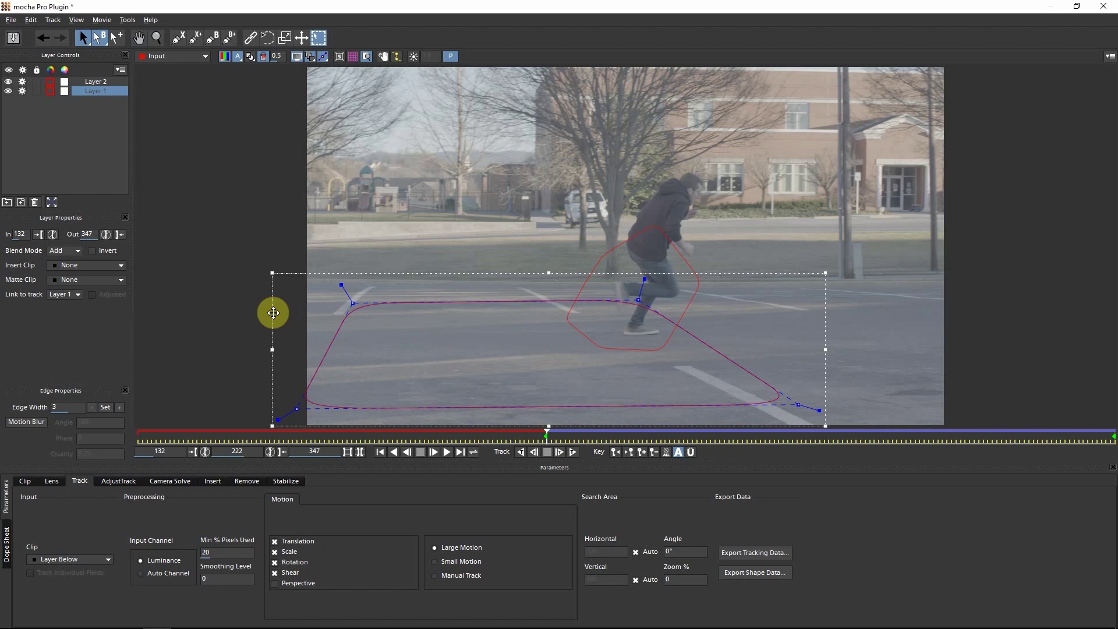
{"action": "left_click", "coordinate": [353, 55]}
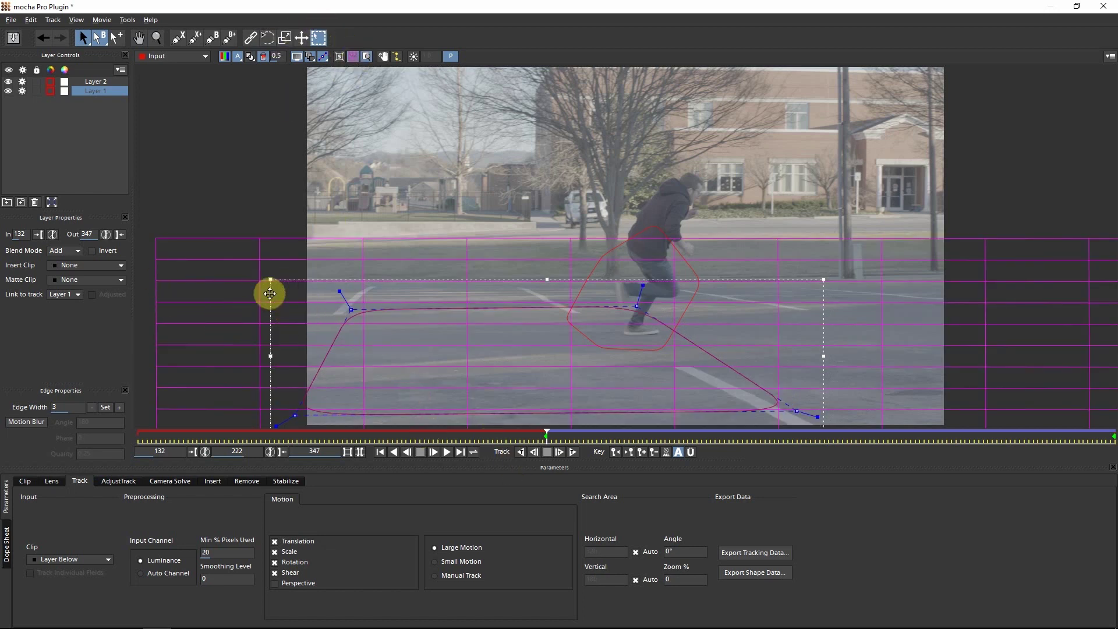
{"action": "left_click_drag", "start_coordinate": [270, 294], "coordinate": [244, 279]}
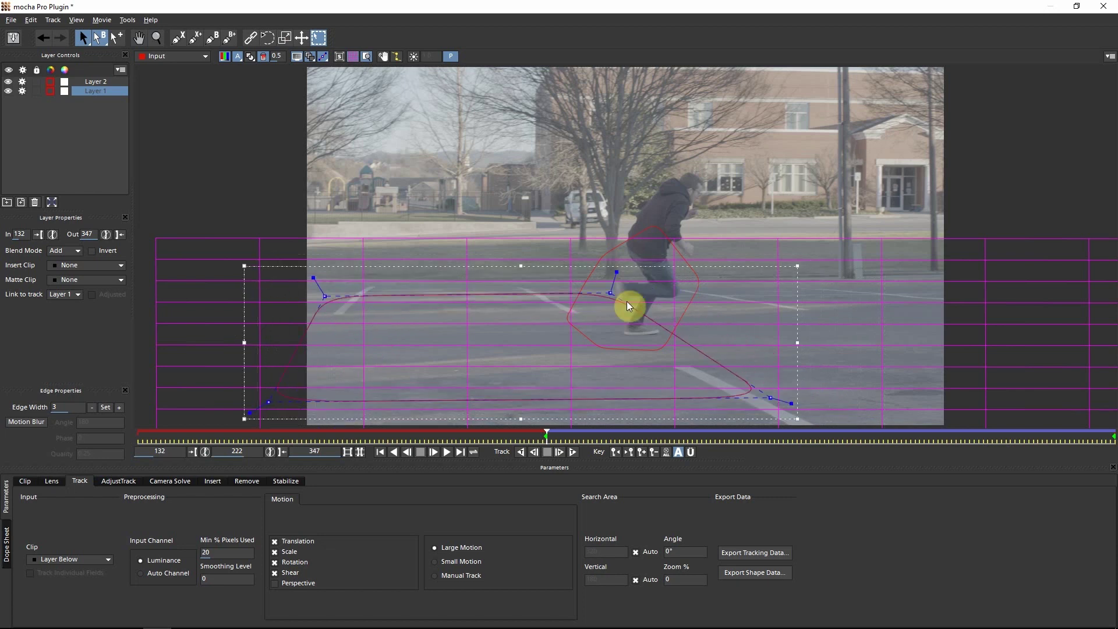
Reshape the pavement spline at frame 222 by moving its right corners and pulling the lower-left corner into the frame
{"action": "mouse_move", "coordinate": [794, 317]}
{"action": "left_mouse_down"}
{"action": "mouse_move", "coordinate": [836, 312]}
{"action": "mouse_move", "coordinate": [796, 313]}
{"action": "mouse_move", "coordinate": [801, 301]}
{"action": "left_mouse_up"}
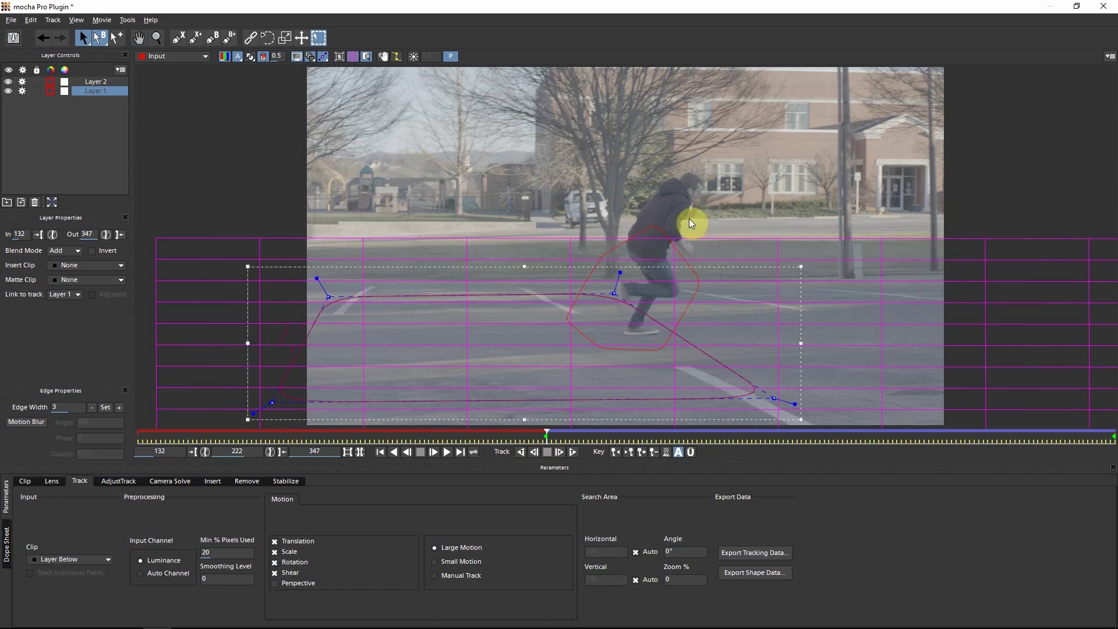
{"action": "left_click_drag", "start_coordinate": [788, 396], "coordinate": [789, 403]}
{"action": "left_click_drag", "start_coordinate": [601, 290], "coordinate": [603, 289]}
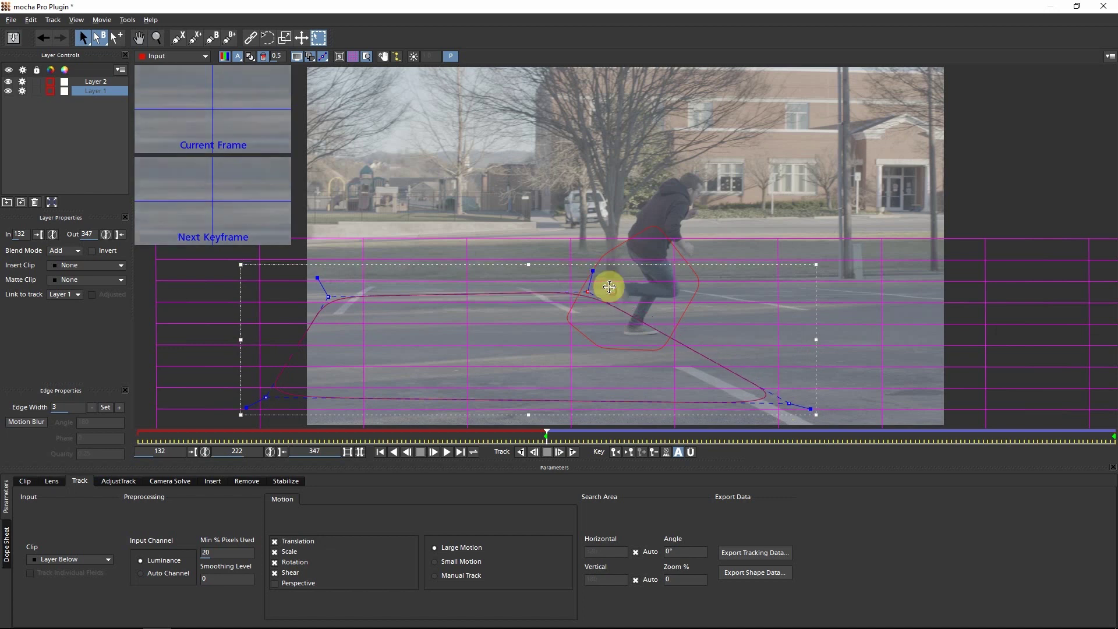
{"action": "left_click_drag", "start_coordinate": [266, 397], "coordinate": [426, 386]}
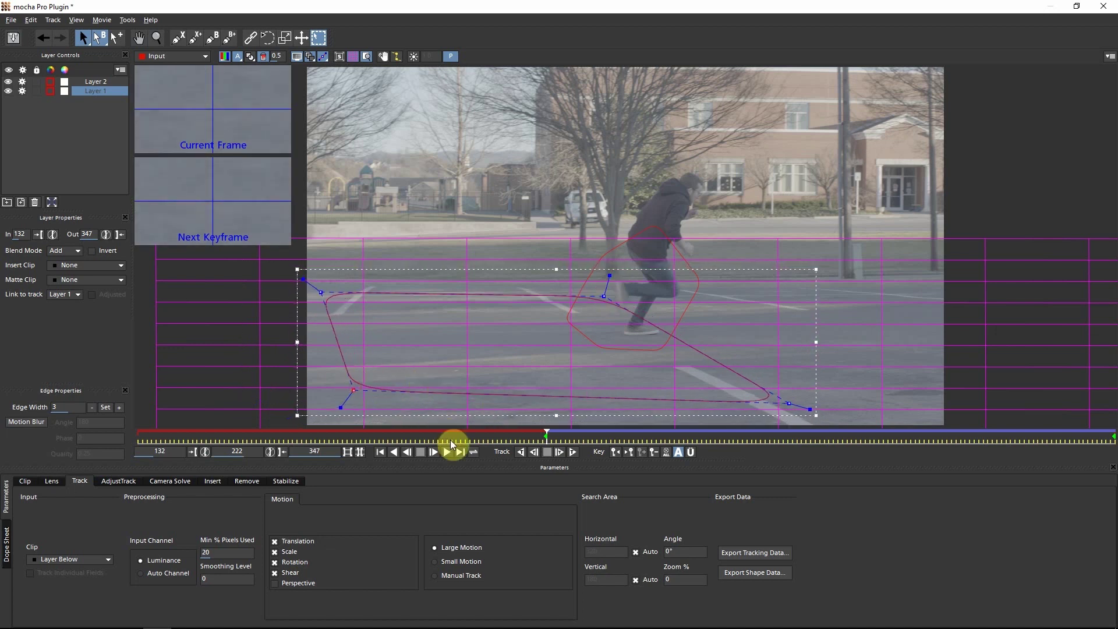
Lock Layer 2 and track the pavement layer backward from frame 222 to frame 132
{"action": "left_click", "coordinate": [36, 82]}
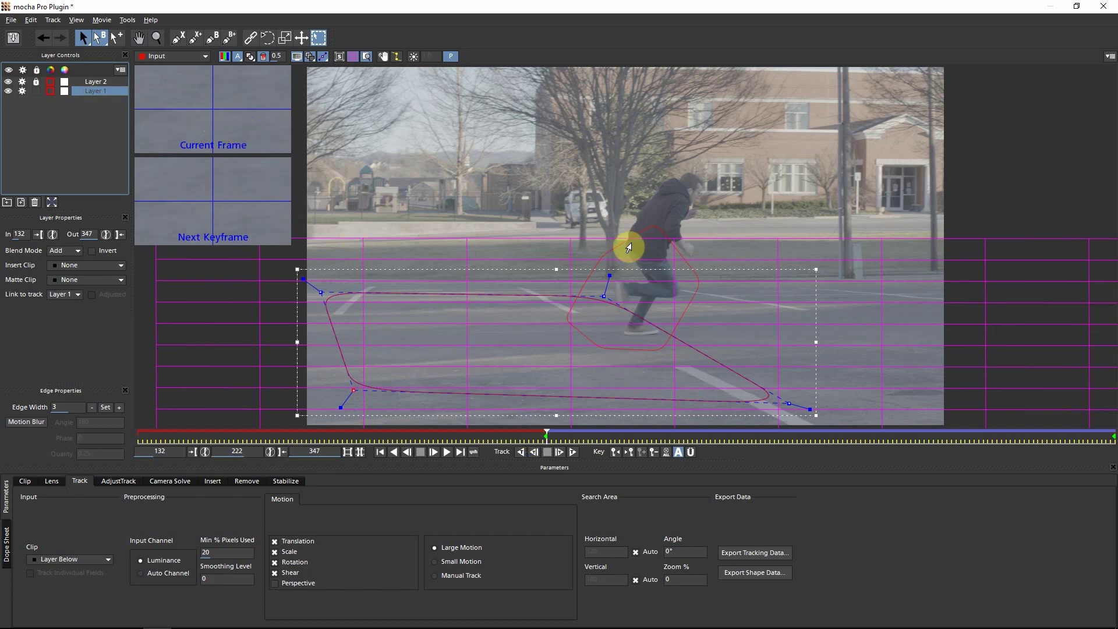
{"action": "left_click", "coordinate": [125, 83]}
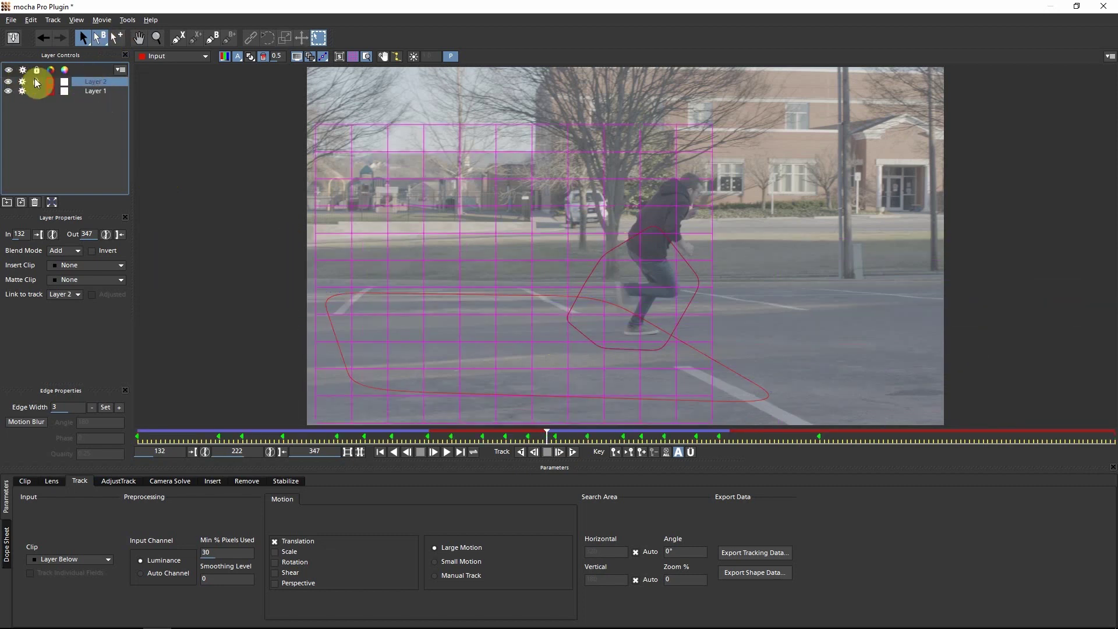
{"action": "left_click", "coordinate": [36, 82]}
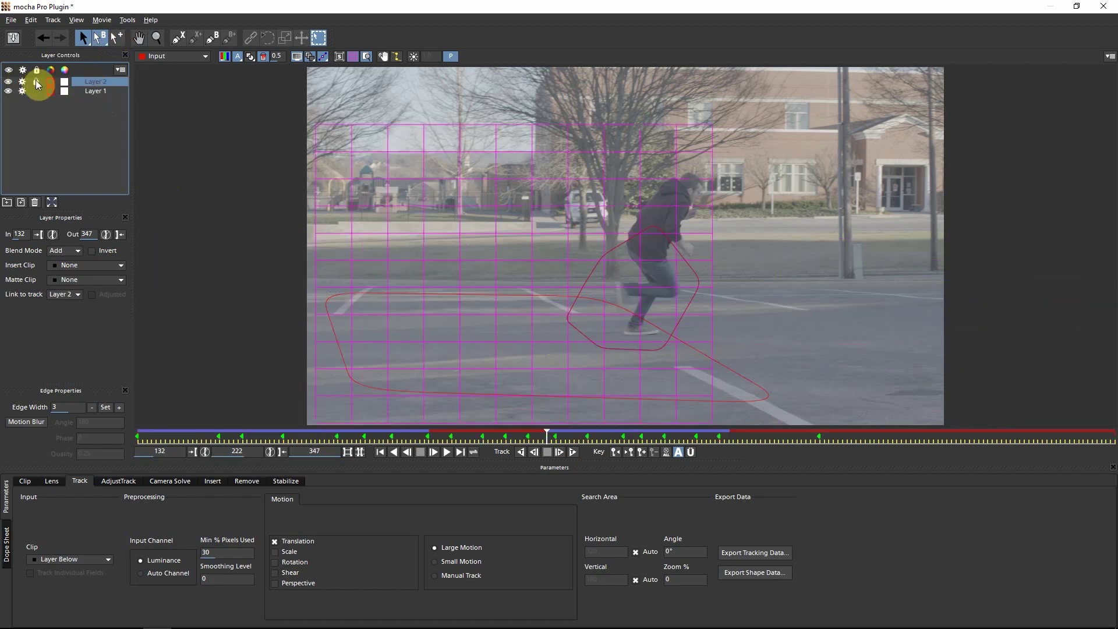
{"action": "left_click", "coordinate": [99, 92]}
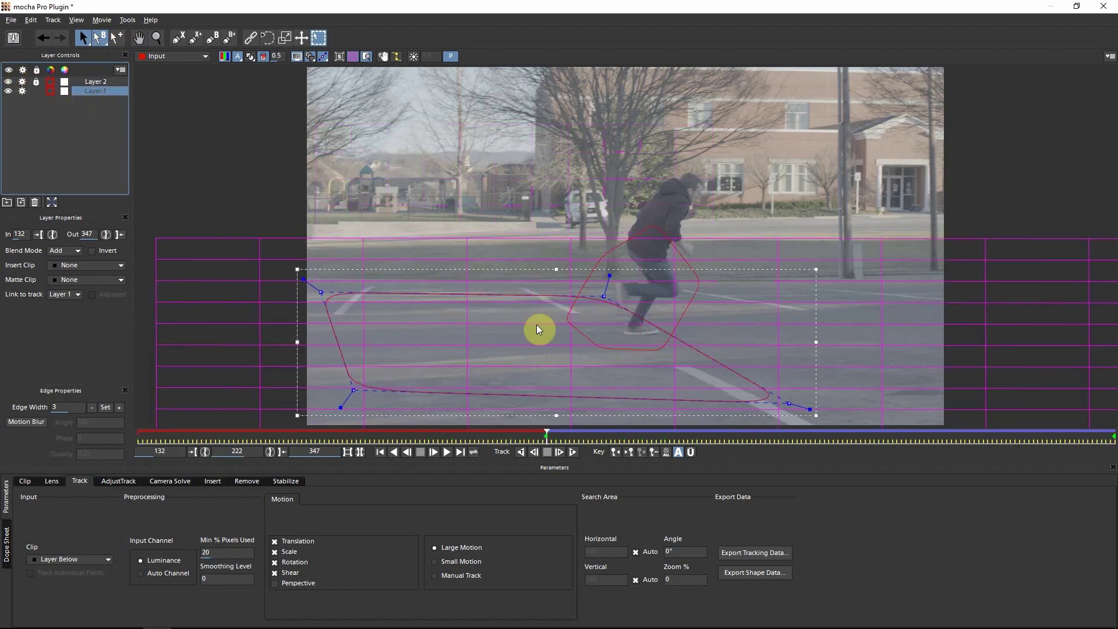
{"action": "left_click", "coordinate": [524, 450]}
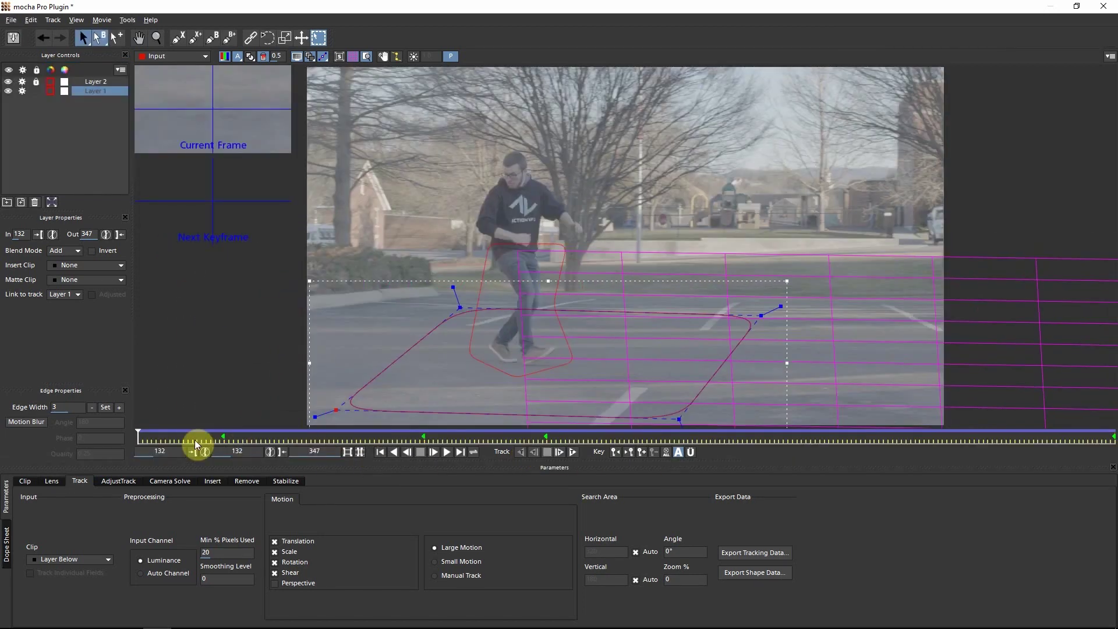
Scrub through the tracked shot to examine how the planar grid and pavement spline follow the ground
{"action": "left_click_drag", "start_coordinate": [242, 438], "coordinate": [624, 431]}
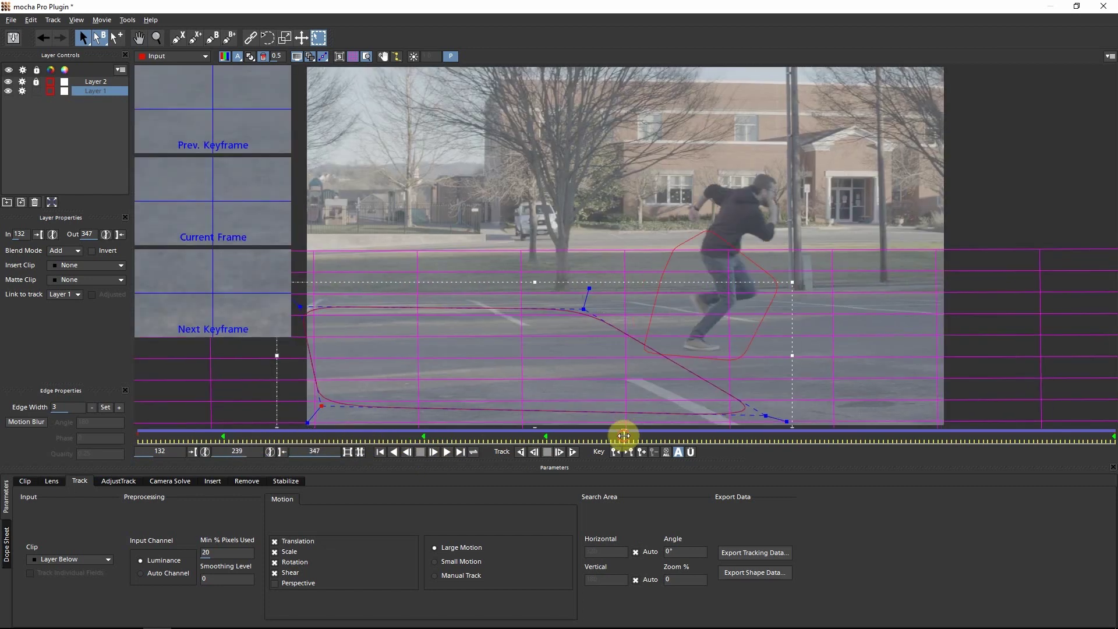
{"action": "left_click", "coordinate": [676, 435]}
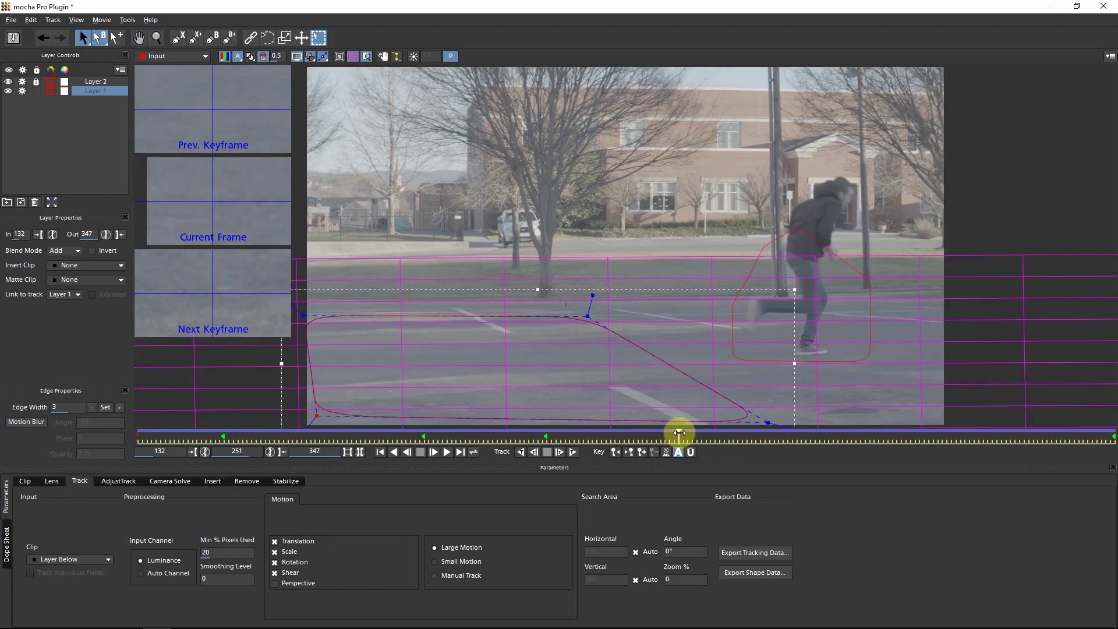
{"action": "left_click", "coordinate": [673, 434]}
{"action": "left_click_drag", "start_coordinate": [559, 434], "coordinate": [457, 434]}
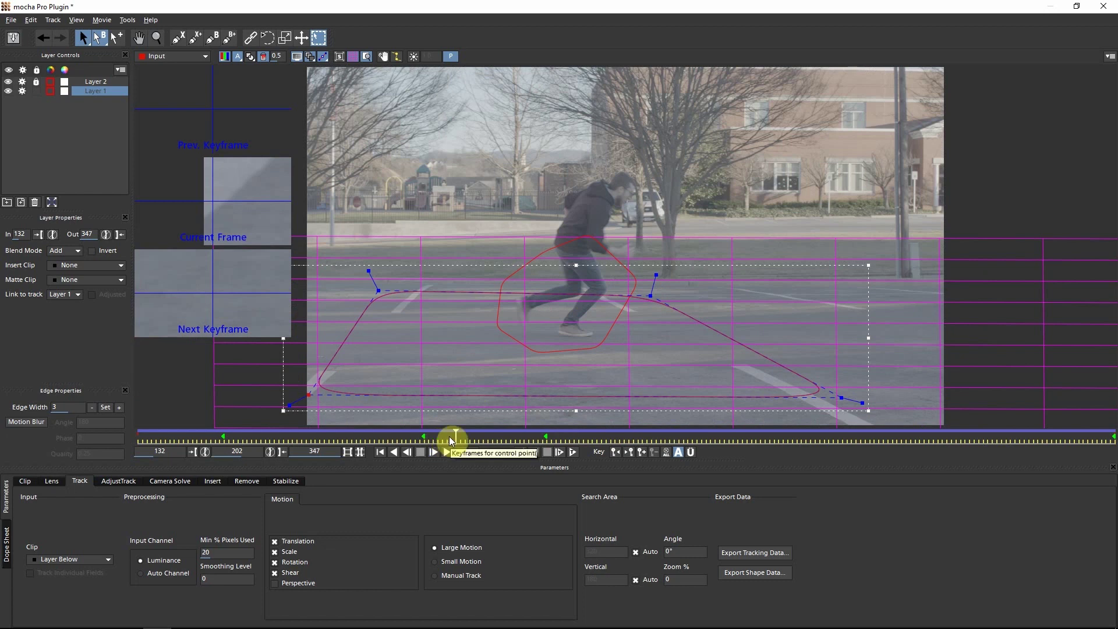
{"action": "left_click_drag", "start_coordinate": [449, 437], "coordinate": [393, 435]}
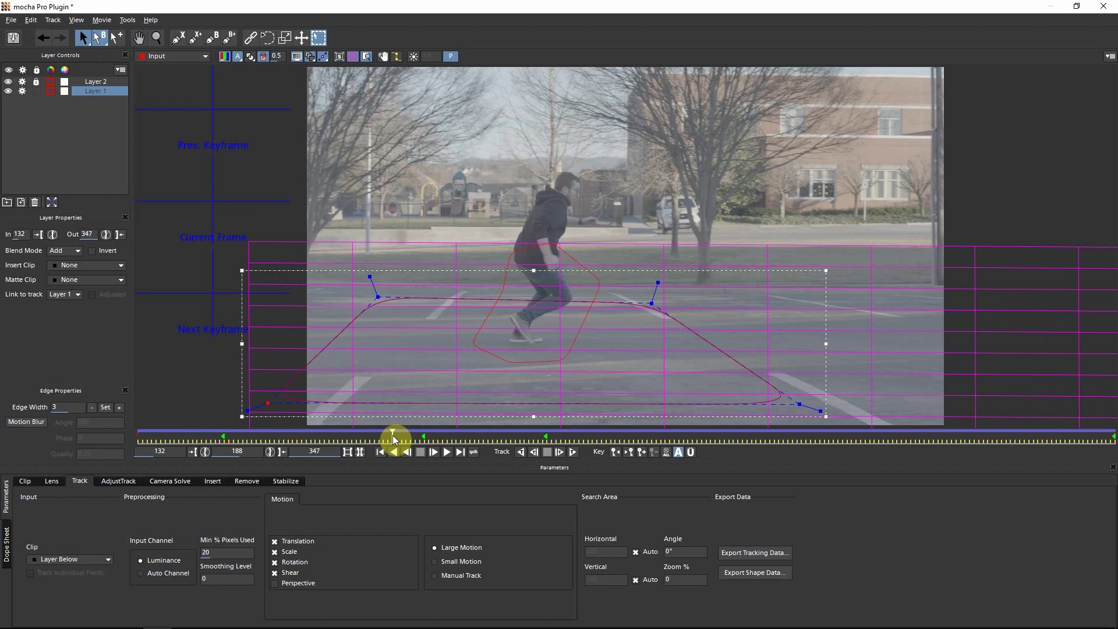
{"action": "left_click", "coordinate": [432, 438]}
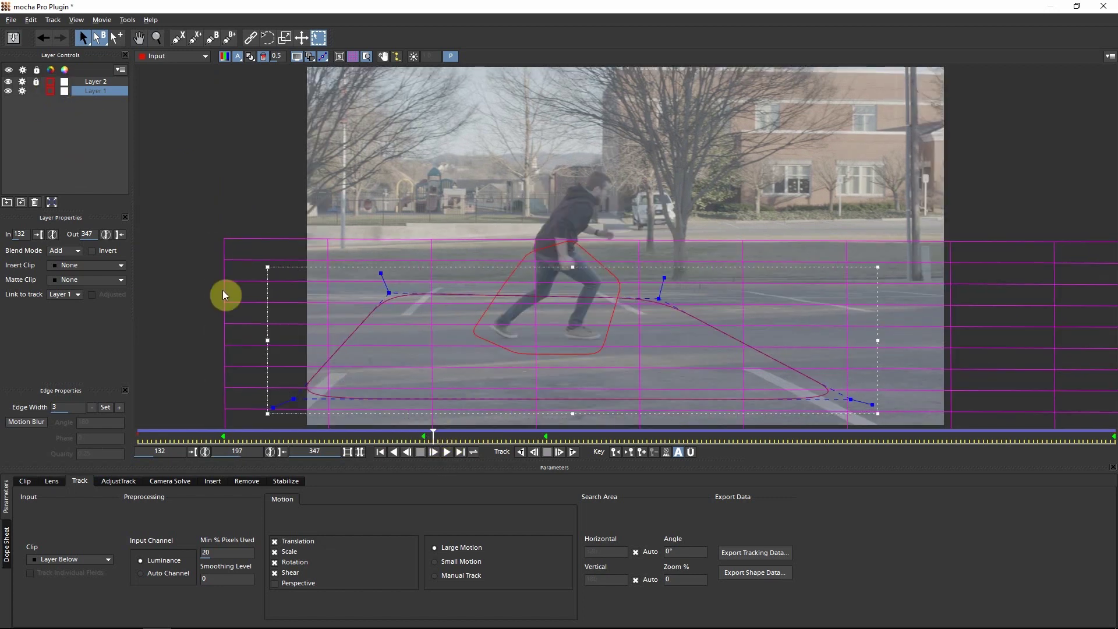
{"action": "left_click", "coordinate": [351, 438]}
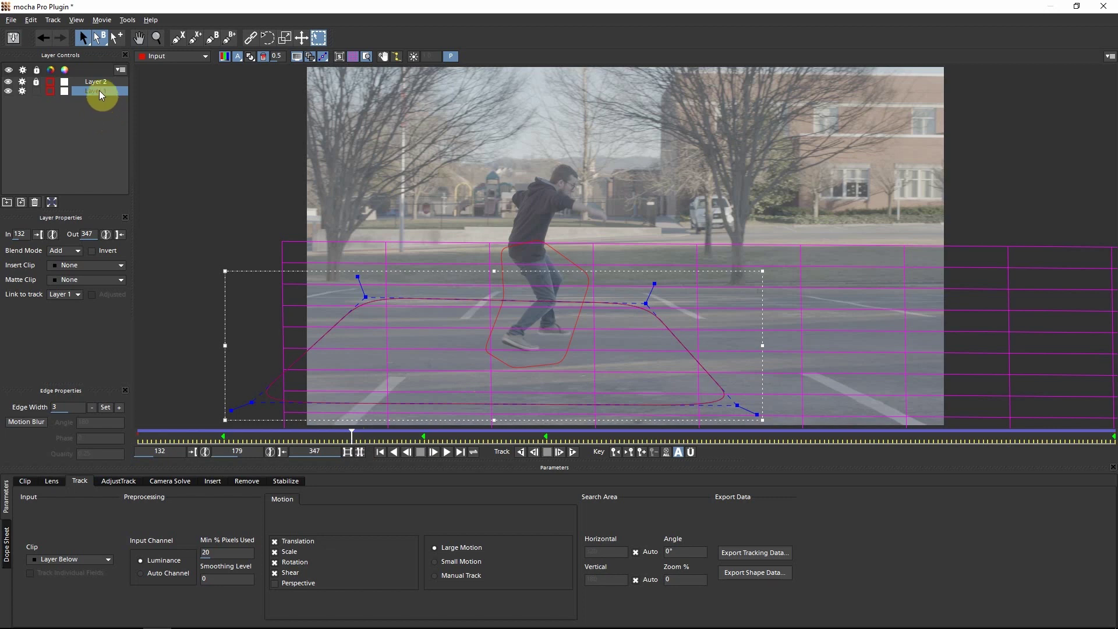
Copy Layer 1's tracking data to the clipboard as After Effects Transform Data [position, scale and rotation] and close mocha Pro
{"action": "left_click", "coordinate": [753, 552]}
{"action": "left_click", "coordinate": [505, 304]}
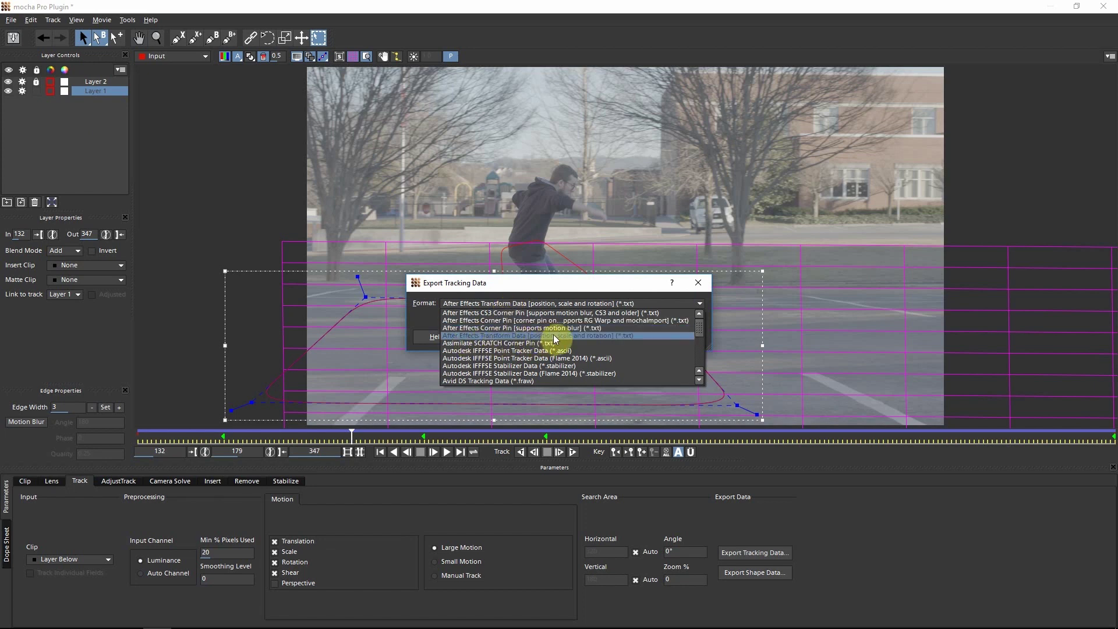
{"action": "left_click", "coordinate": [583, 336]}
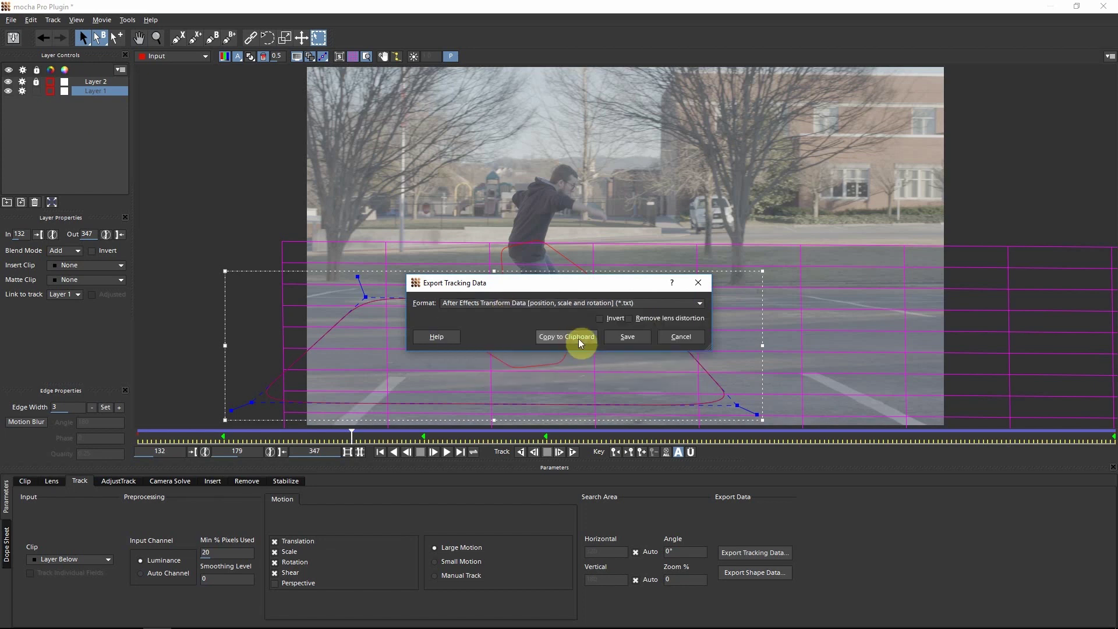
{"action": "left_click", "coordinate": [575, 337]}
{"action": "left_click", "coordinate": [1103, 6]}
{"action": "left_click", "coordinate": [727, 343]}
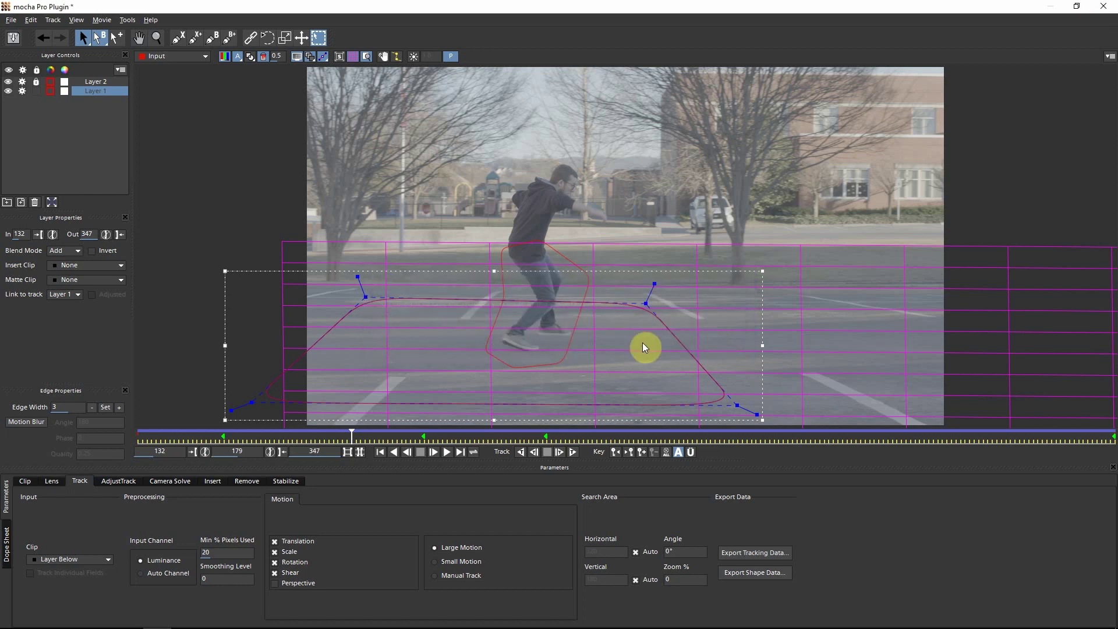
Add a null object above the running footage in After Effects and name it Ground Tracking
{"action": "left_click", "coordinate": [119, 464]}
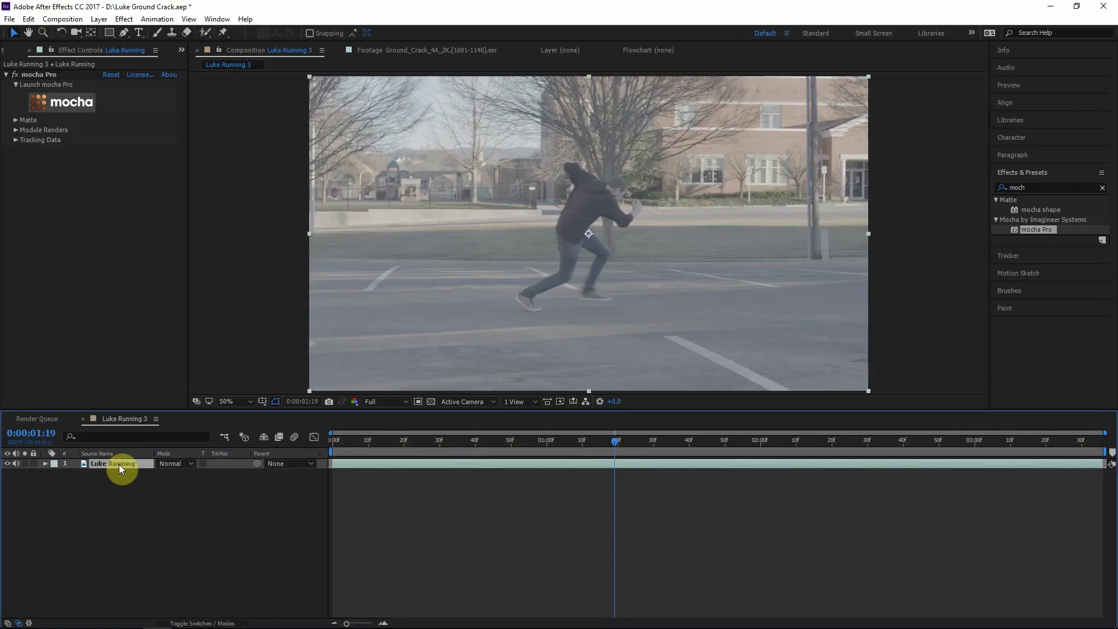
{"action": "key", "text": "ctrl+alt+shift+y"}
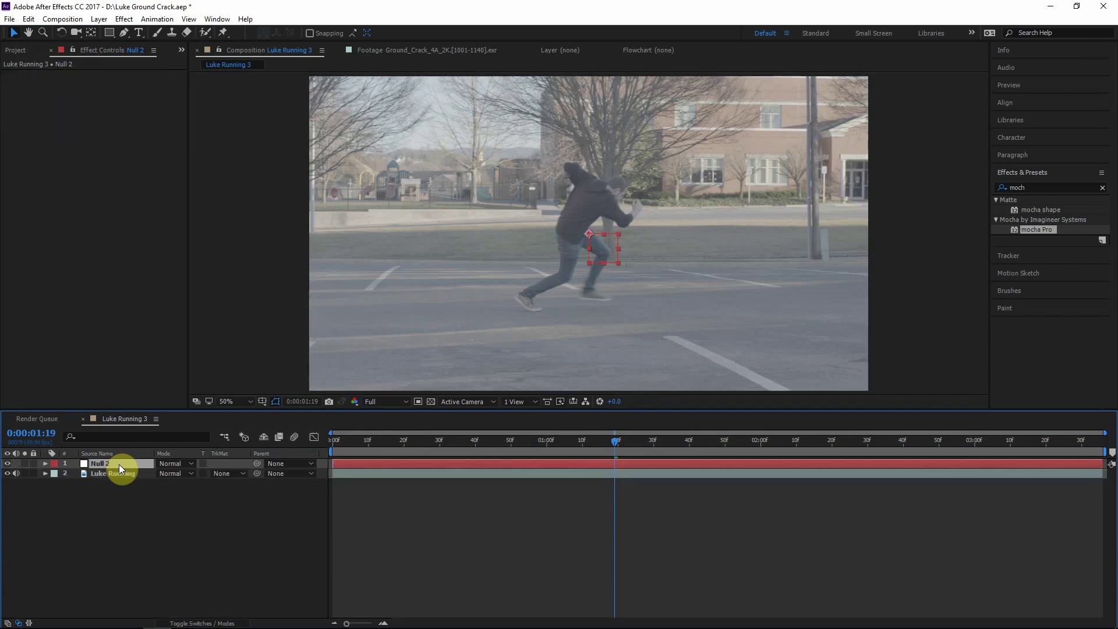
{"action": "key", "text": "Return"}
{"action": "type", "text": "Gr"}
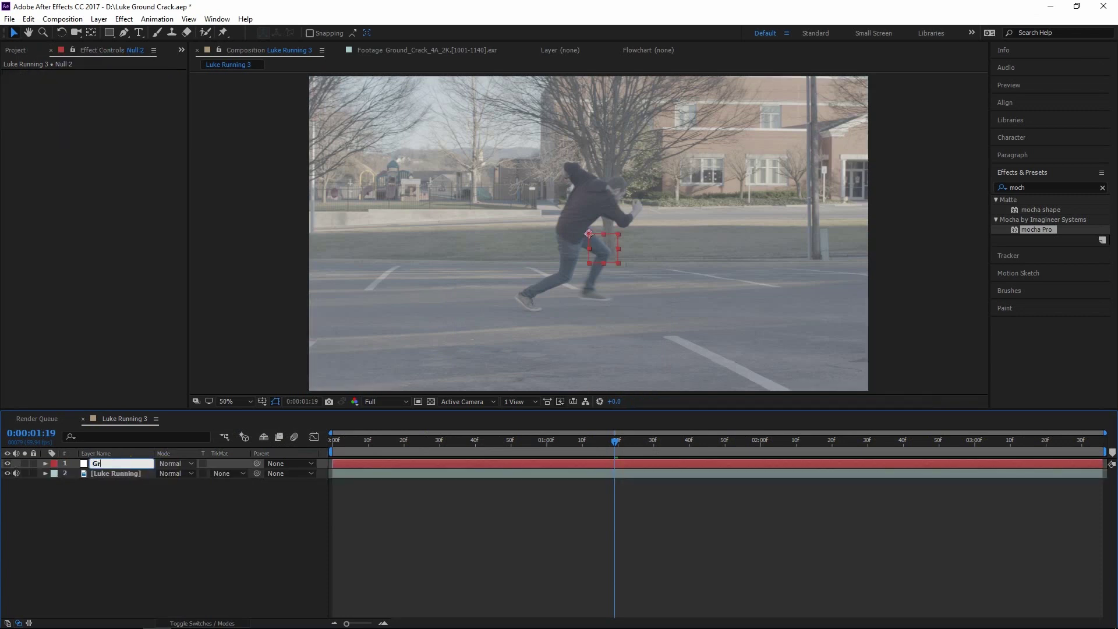
{"action": "type", "text": "ound Tracking"}
{"action": "key", "text": "Return"}
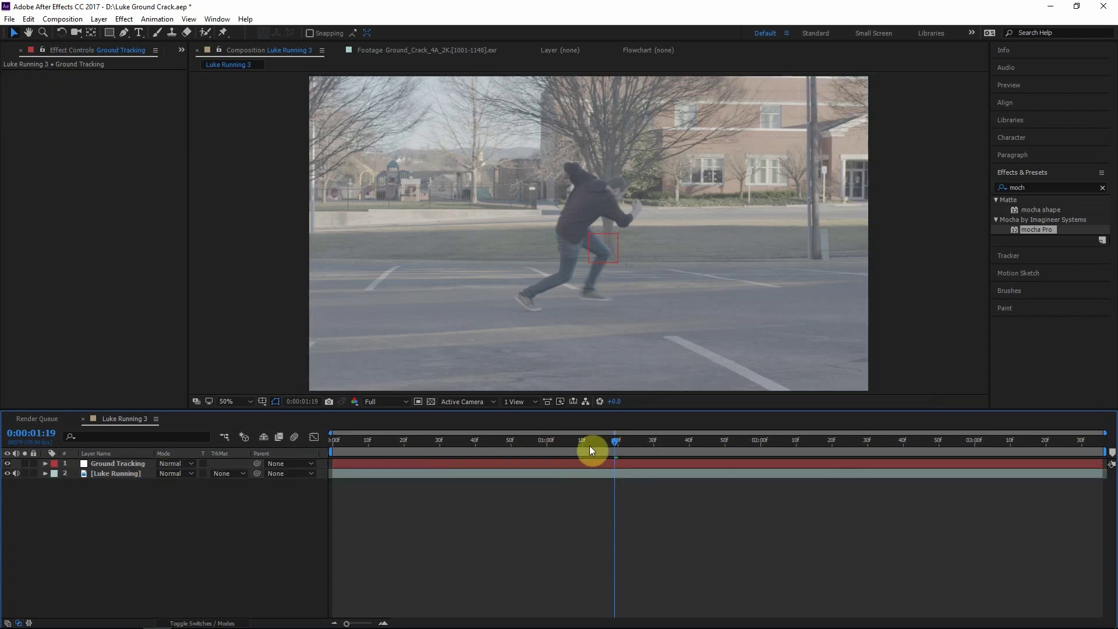
Paste the copied tracking data onto the Ground Tracking null at the first frame of the composition
{"action": "key", "text": "Home"}
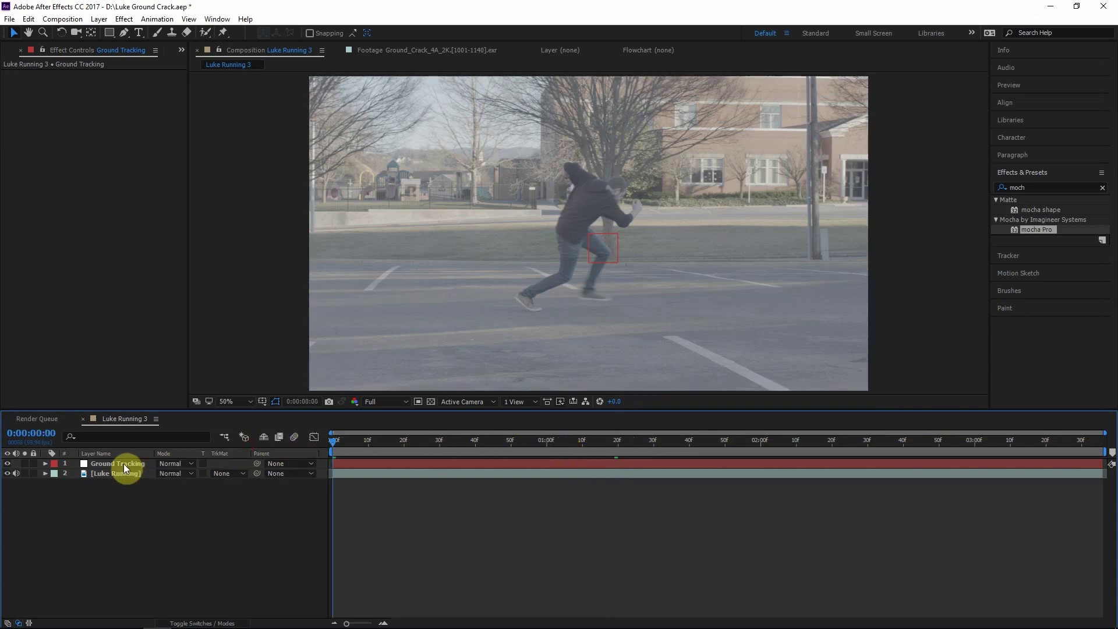
{"action": "left_click", "coordinate": [123, 463]}
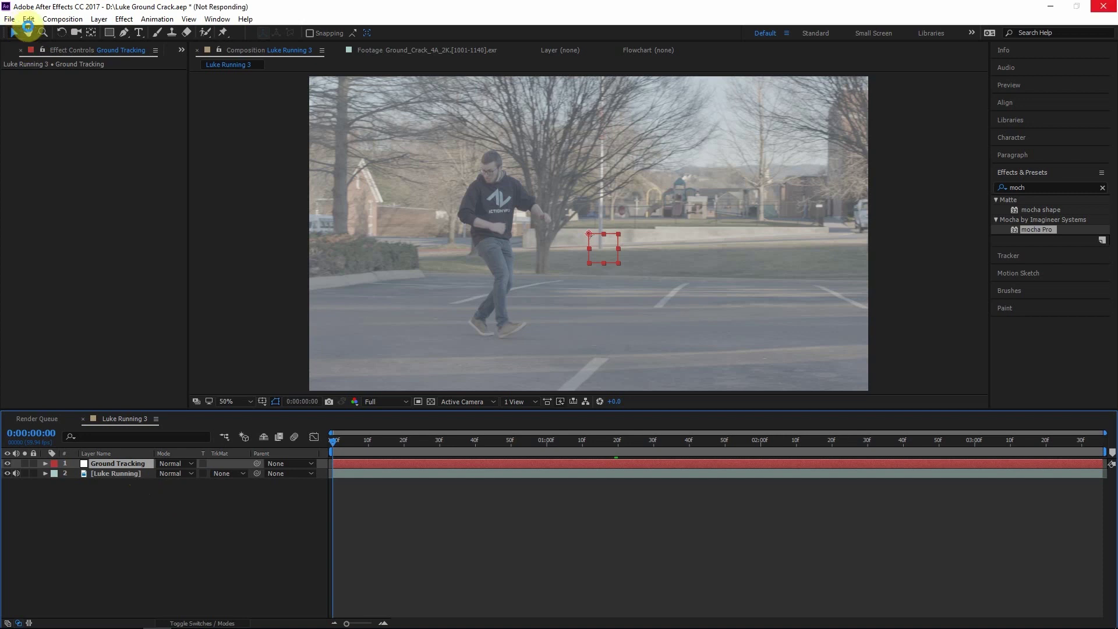
Scrub and play the composition to check that the Ground Tracking null follows the pavement
{"action": "left_click_drag", "start_coordinate": [520, 437], "coordinate": [539, 439]}
{"action": "left_click", "coordinate": [564, 461]}
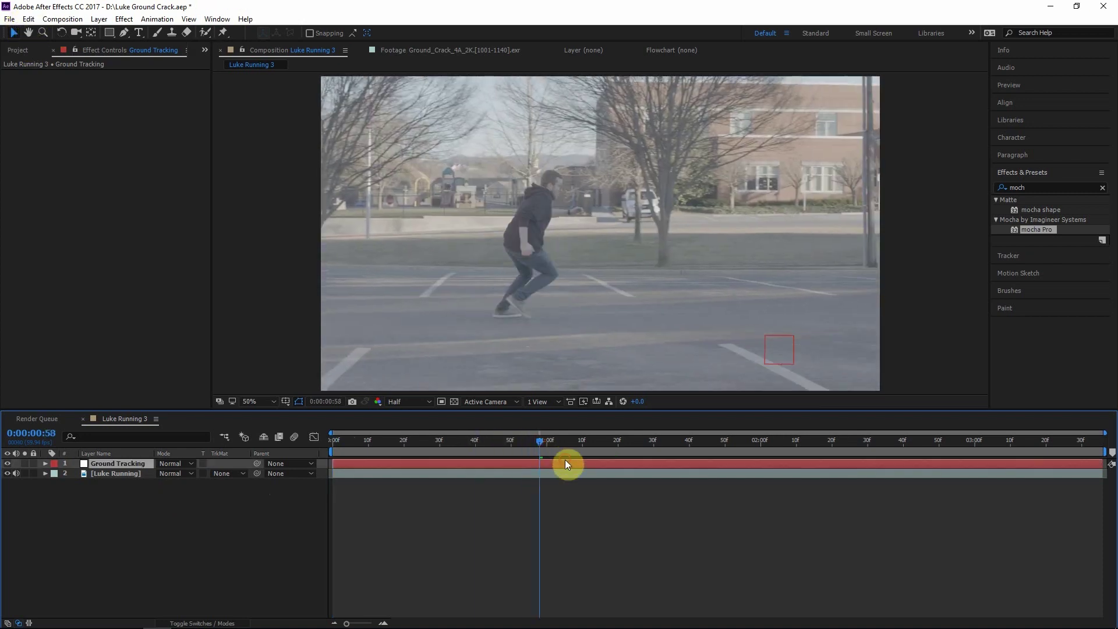
{"action": "left_click_drag", "start_coordinate": [543, 447], "coordinate": [547, 446]}
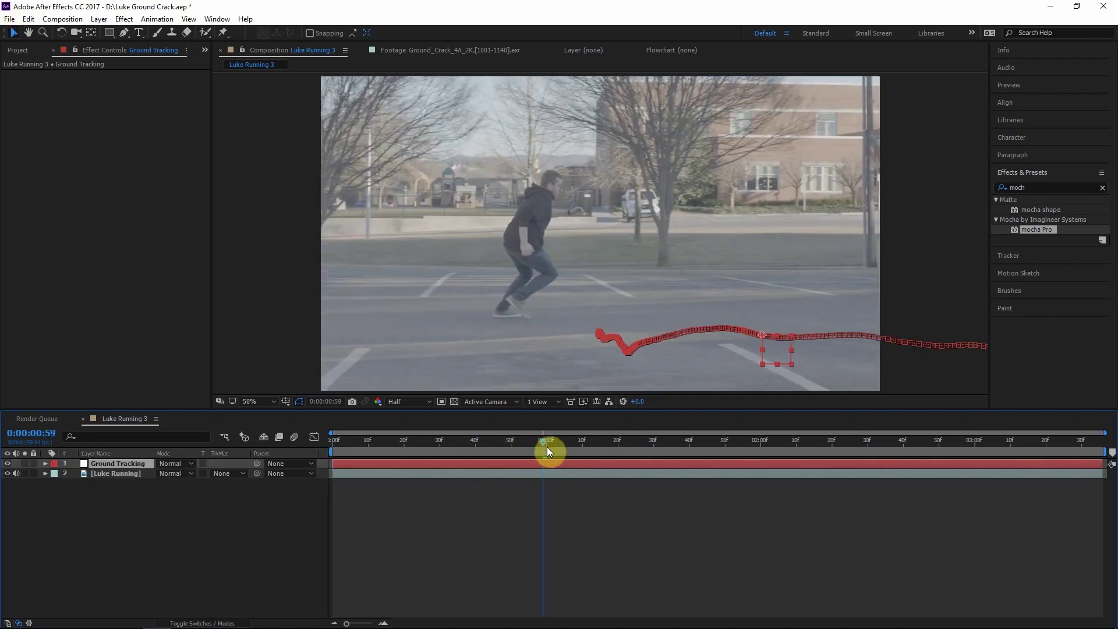
{"action": "left_click", "coordinate": [575, 480]}
{"action": "left_click", "coordinate": [552, 462]}
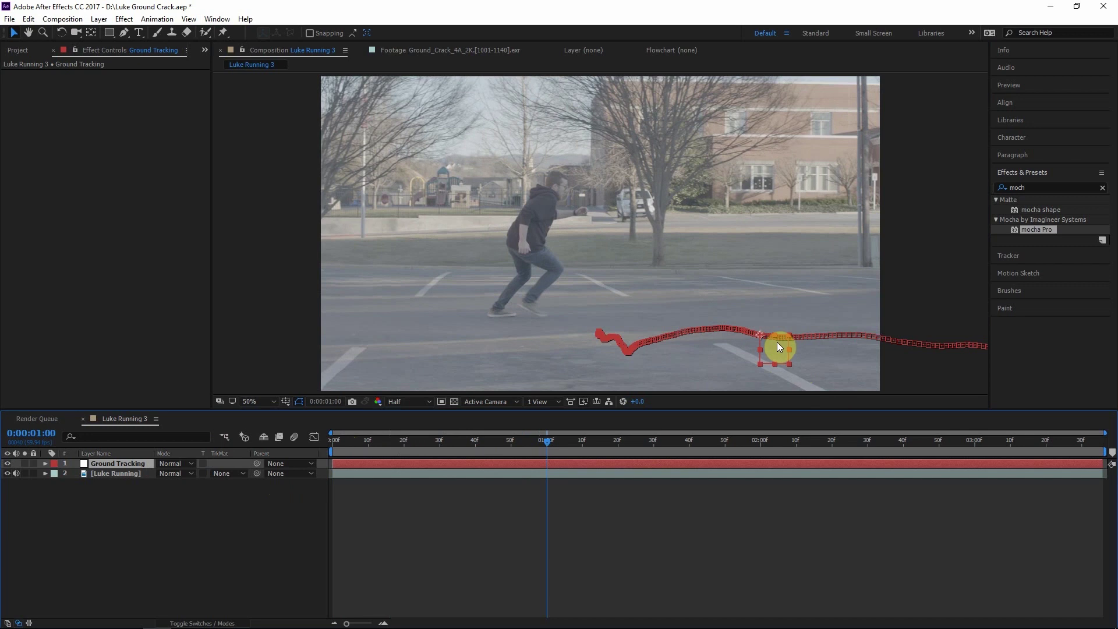
{"action": "left_click_drag", "start_coordinate": [779, 347], "coordinate": [786, 352]}
{"action": "key", "text": "space"}
{"action": "left_click", "coordinate": [419, 493]}
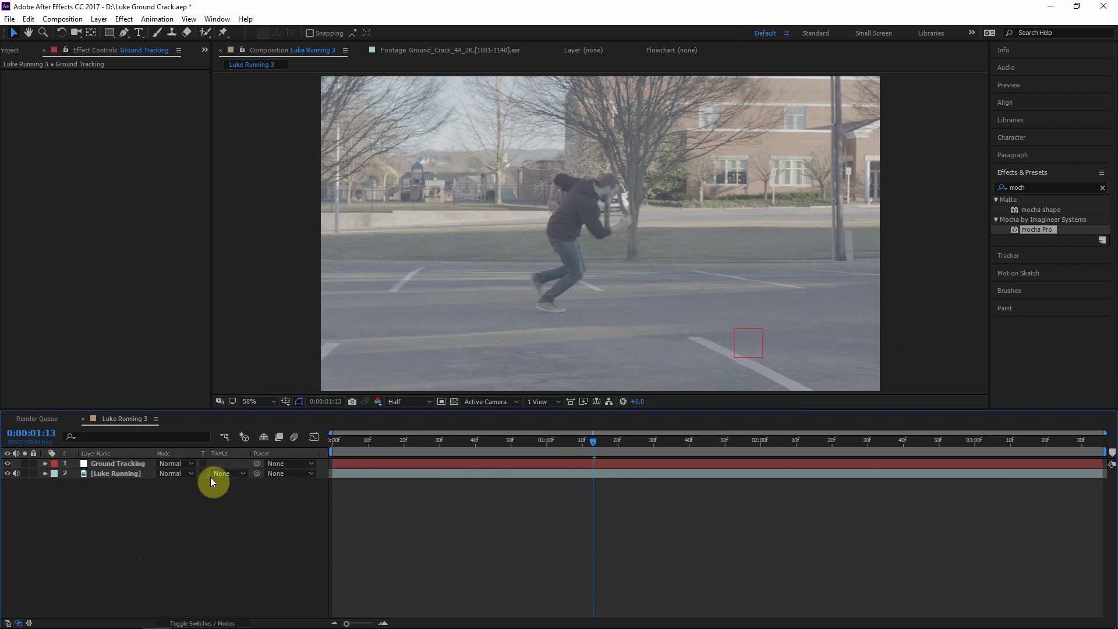
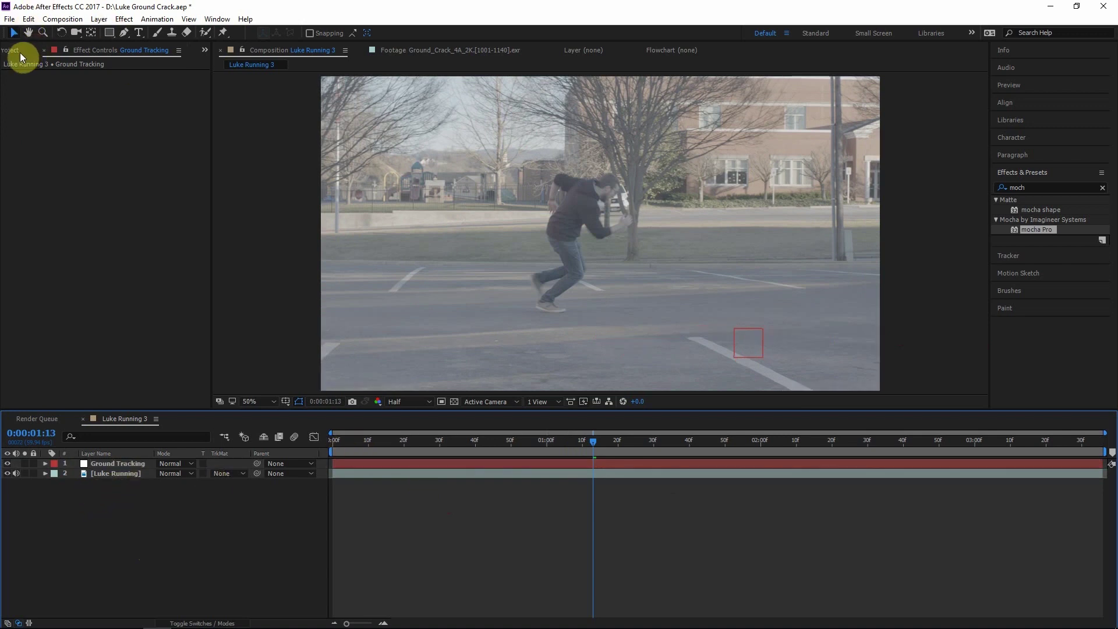
Add both [1001-1140] ground crack EXR sequences from the Stock Footage folder between the Ground Tracking null and the running footage
{"action": "left_click", "coordinate": [20, 52]}
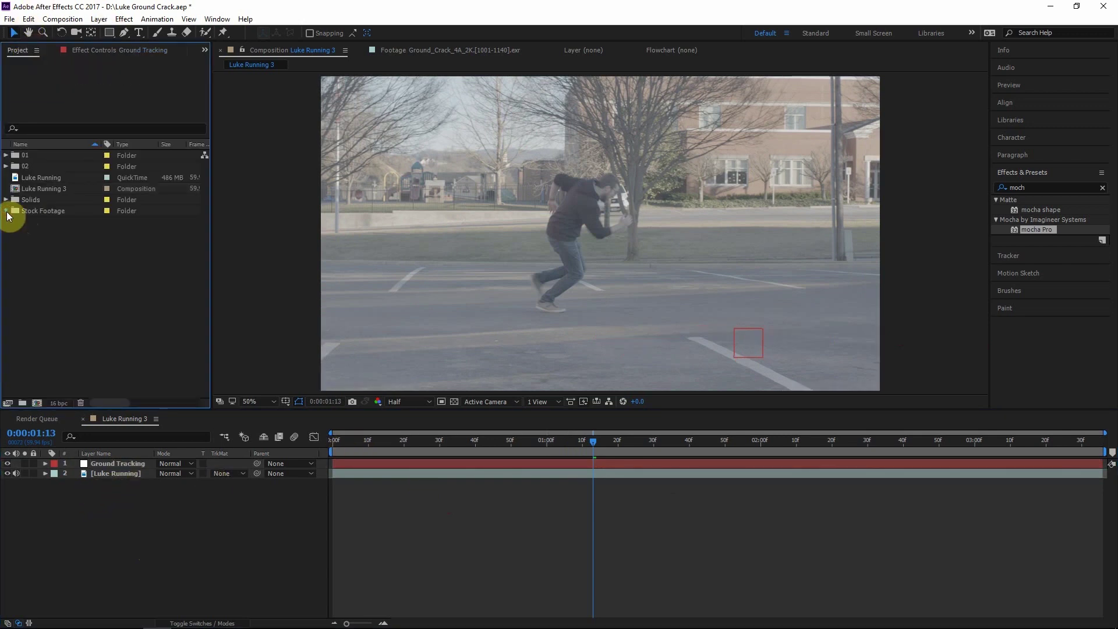
{"action": "double_click", "coordinate": [56, 233]}
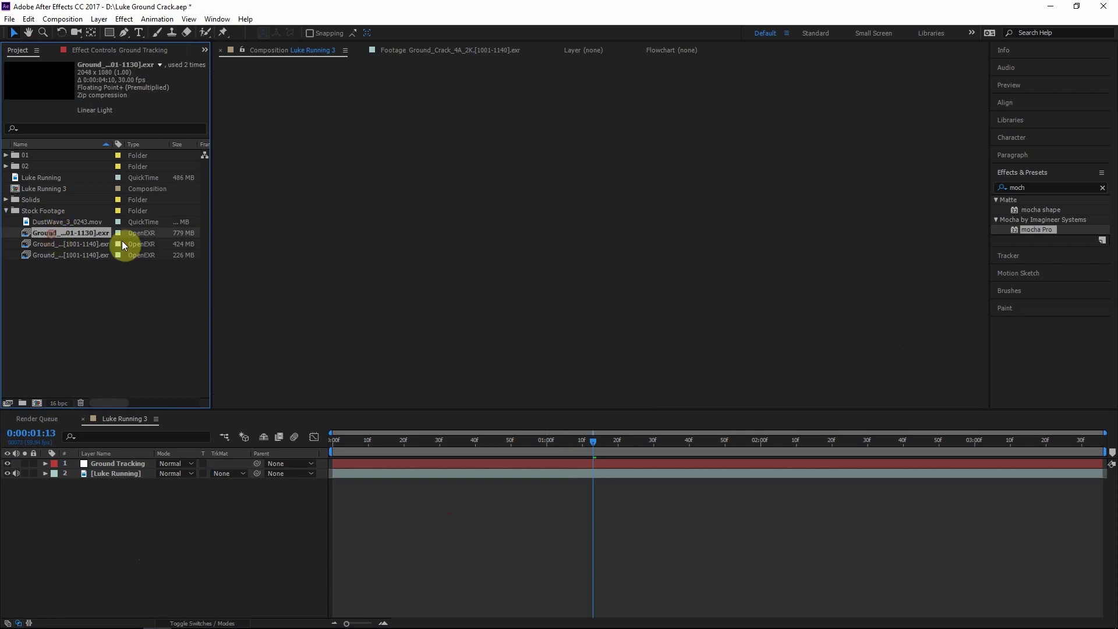
{"action": "left_click", "coordinate": [85, 279]}
{"action": "left_click", "coordinate": [72, 244]}
{"action": "left_click", "coordinate": [61, 254], "text": "shift"}
{"action": "left_click_drag", "start_coordinate": [62, 249], "coordinate": [124, 463]}
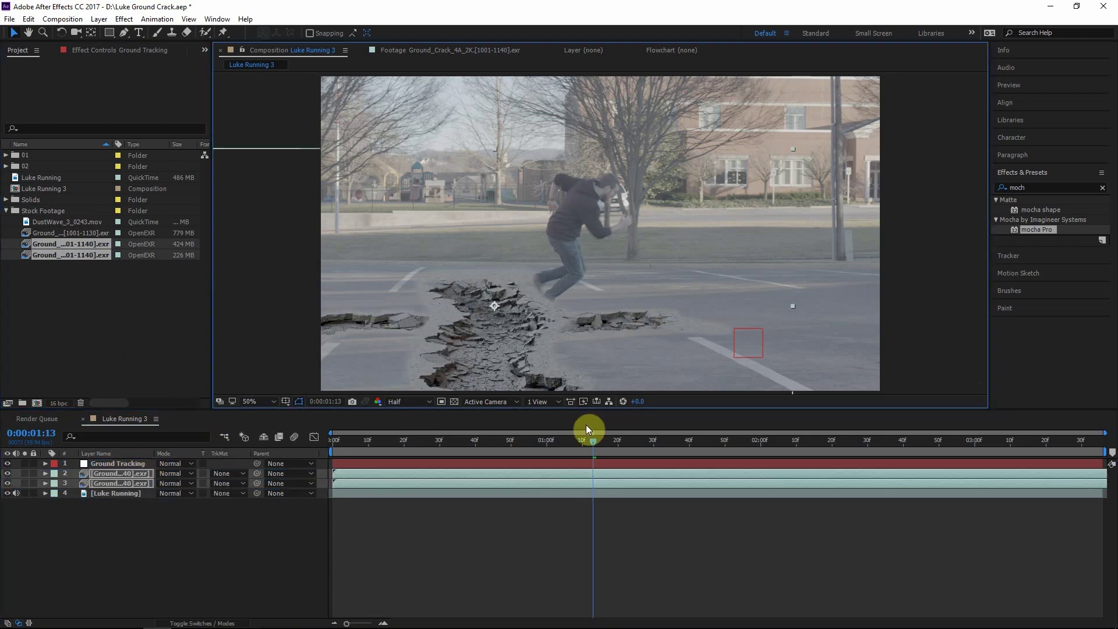
Hide both ground crack layers and move the current time to 0:00:00:30
{"action": "left_click", "coordinate": [238, 436]}
{"action": "key", "text": "Home"}
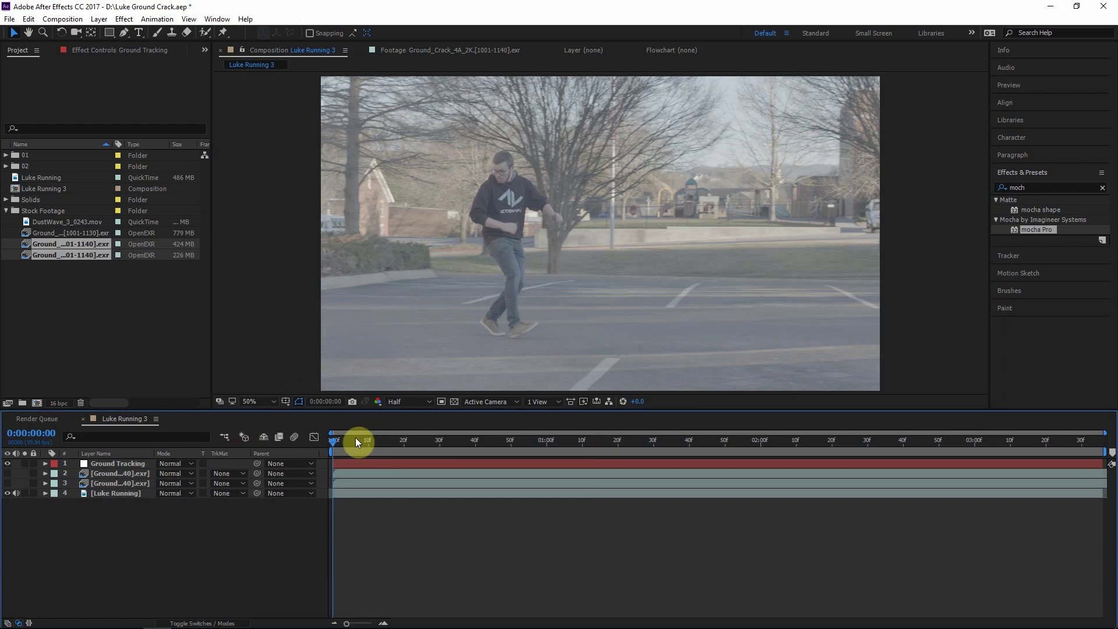
{"action": "left_click", "coordinate": [397, 439]}
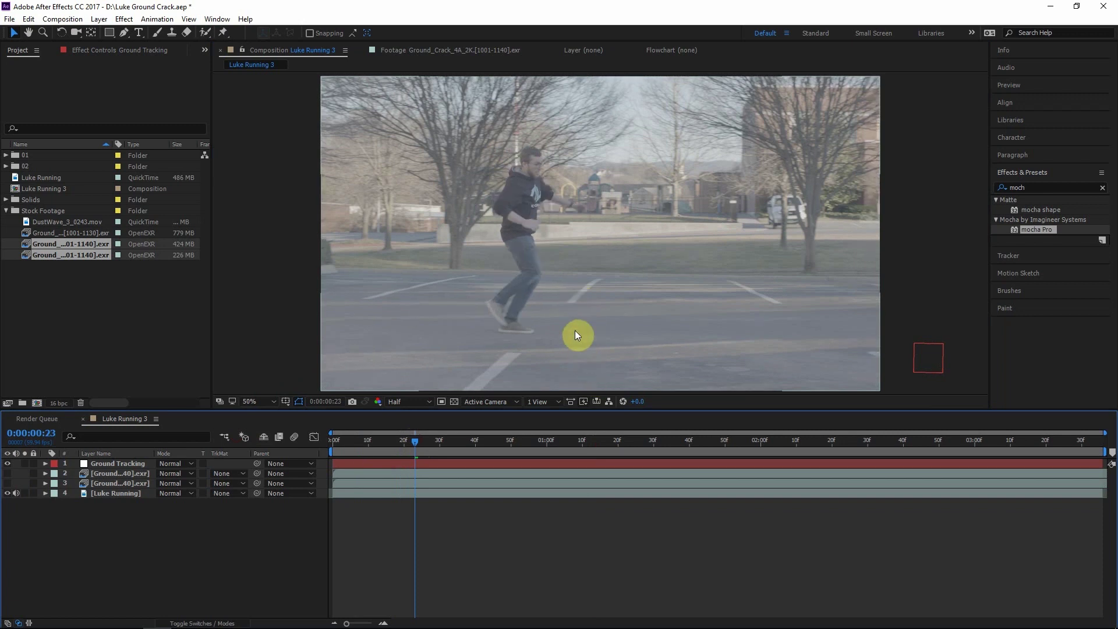
{"action": "left_click", "coordinate": [421, 444]}
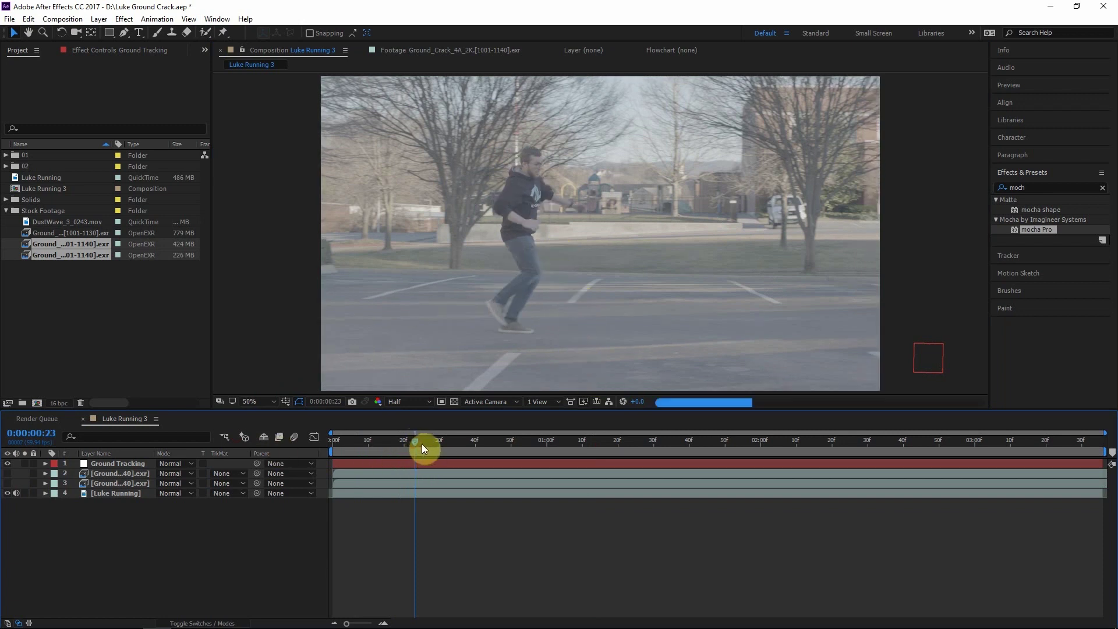
{"action": "left_click_drag", "start_coordinate": [422, 443], "coordinate": [439, 442]}
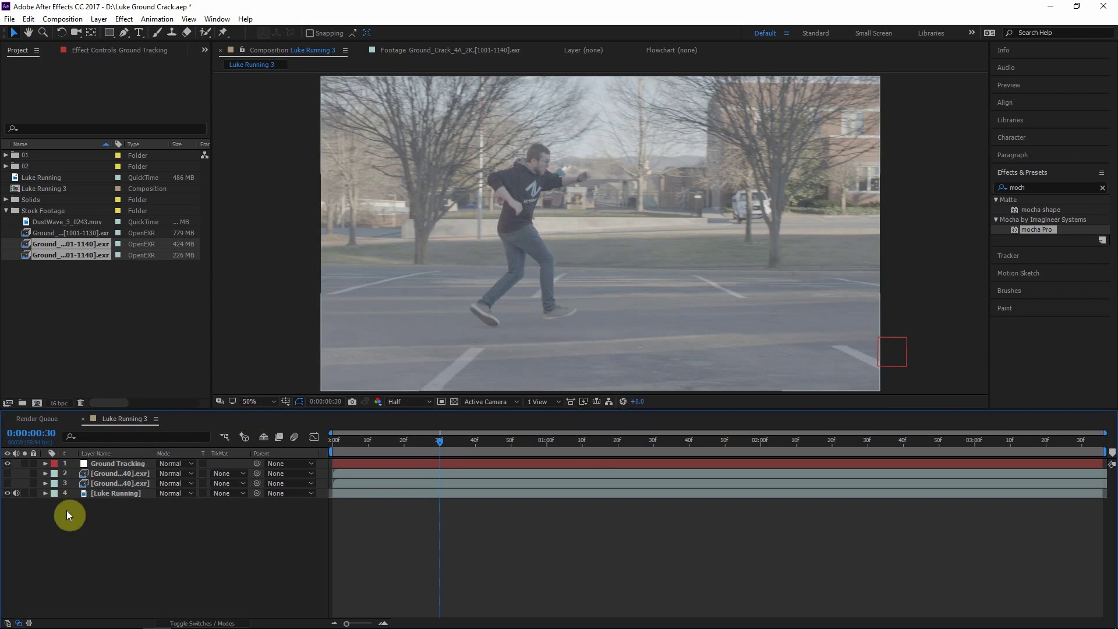
Show the Ground_Crack_4A layer, place the crack on the pavement in front of the runner, and scale it to 85%
{"action": "left_click", "coordinate": [7, 473]}
{"action": "left_click", "coordinate": [116, 473]}
{"action": "left_click_drag", "start_coordinate": [574, 342], "coordinate": [598, 346]}
{"action": "key", "text": "s"}
{"action": "left_click", "coordinate": [174, 482]}
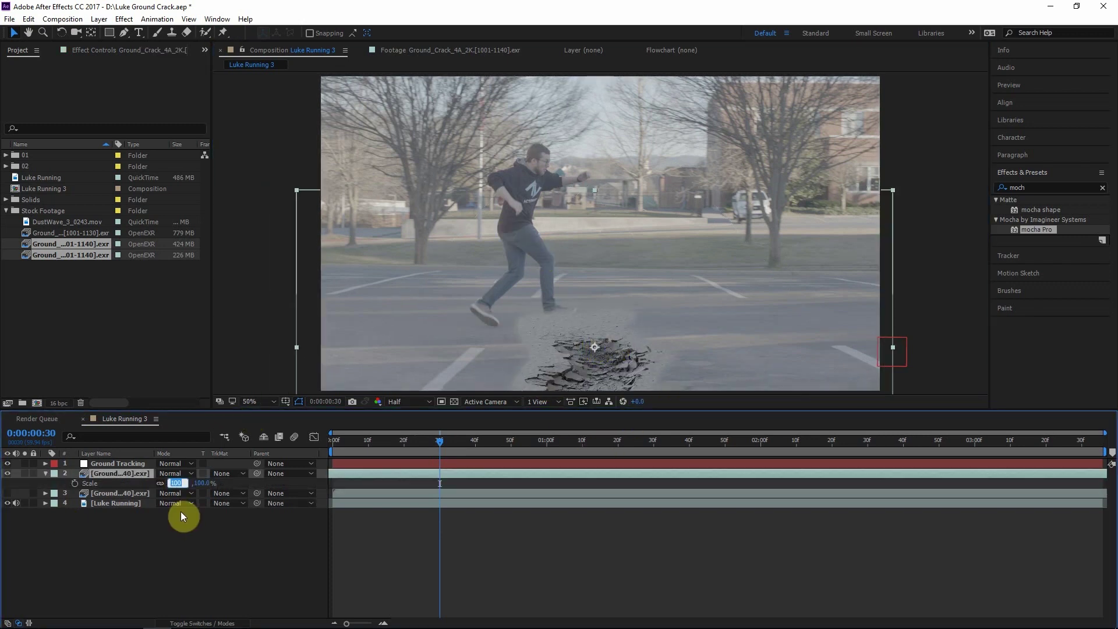
{"action": "type", "text": "85"}
Show the Ground_Crack_4C layer, move its crack beside the runner's feet toward the frame's left edge, and scale it to 90%
{"action": "left_click", "coordinate": [139, 491]}
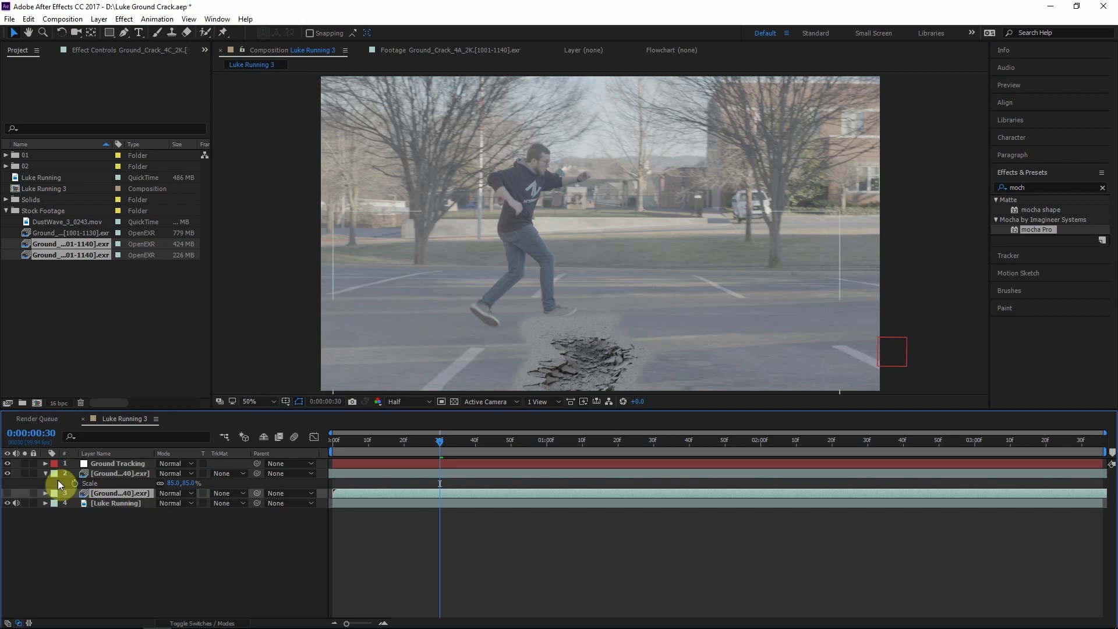
{"action": "left_click", "coordinate": [7, 493]}
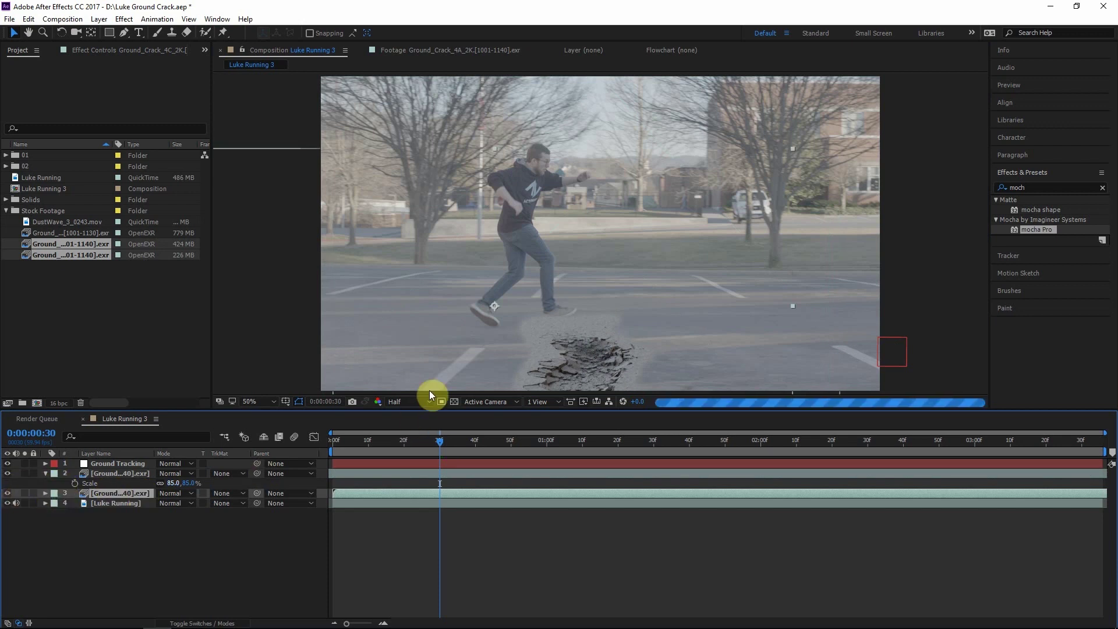
{"action": "key", "text": "s"}
Solo both crack layers and reposition the side crack so its end meets the front crack, stacking it above the front crack layer
{"action": "left_click", "coordinate": [70, 473]}
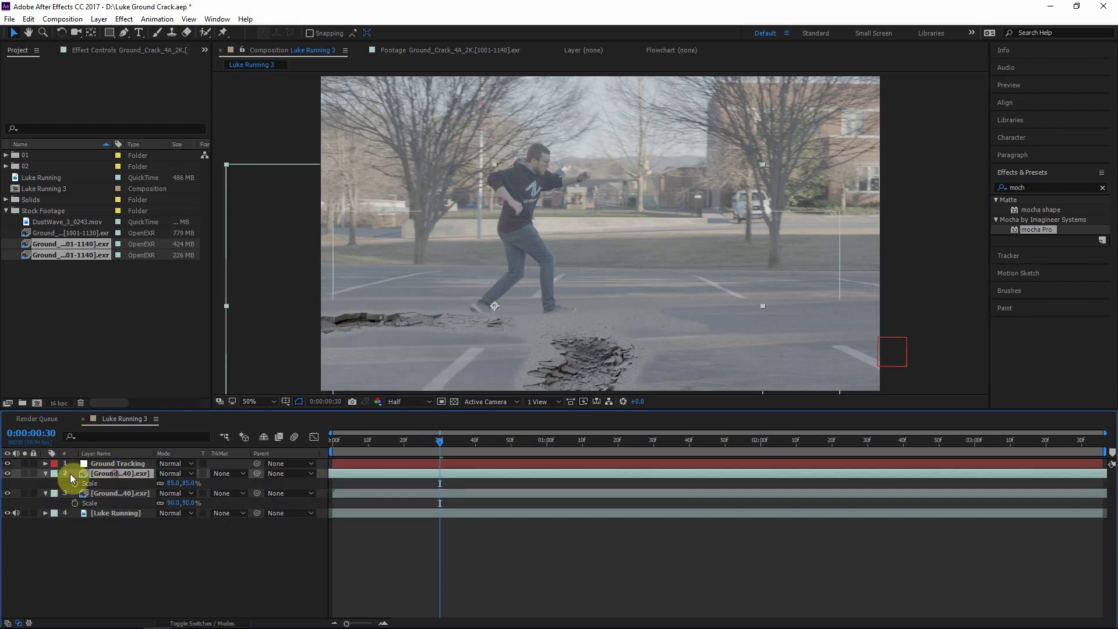
{"action": "left_click", "coordinate": [23, 473]}
{"action": "left_click", "coordinate": [24, 493]}
{"action": "left_click", "coordinate": [430, 304]}
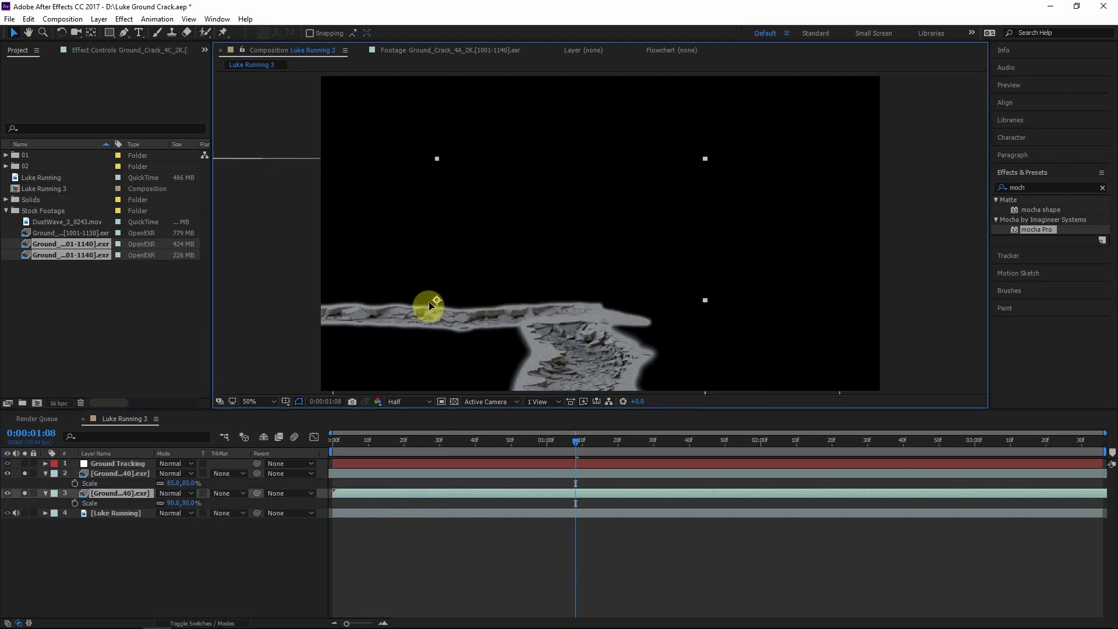
{"action": "left_click_drag", "start_coordinate": [430, 304], "coordinate": [427, 305]}
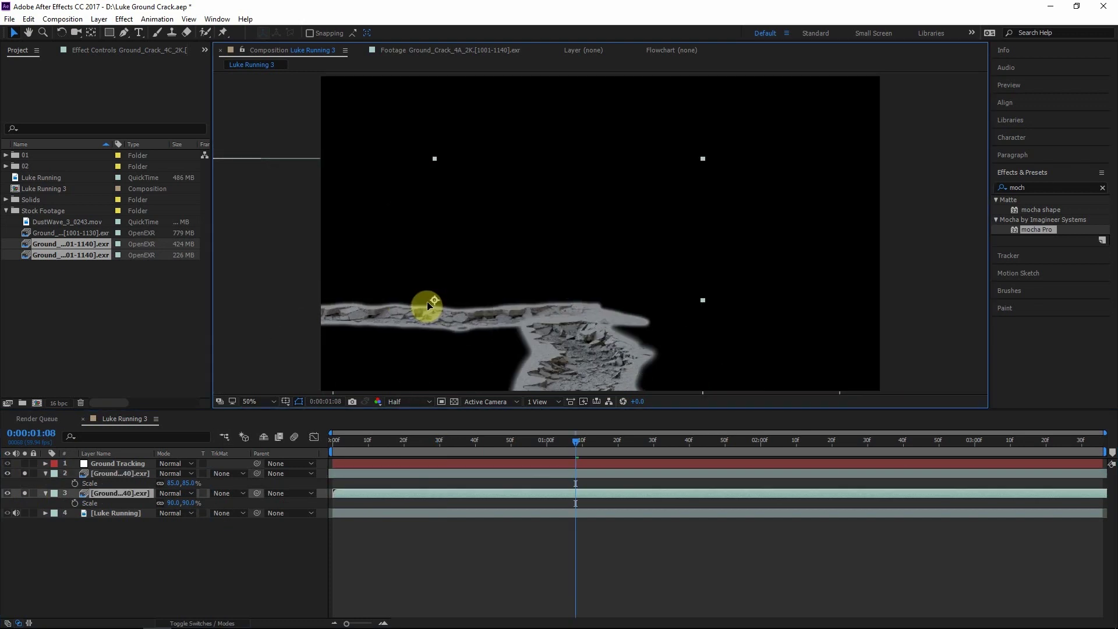
{"action": "left_click", "coordinate": [573, 544]}
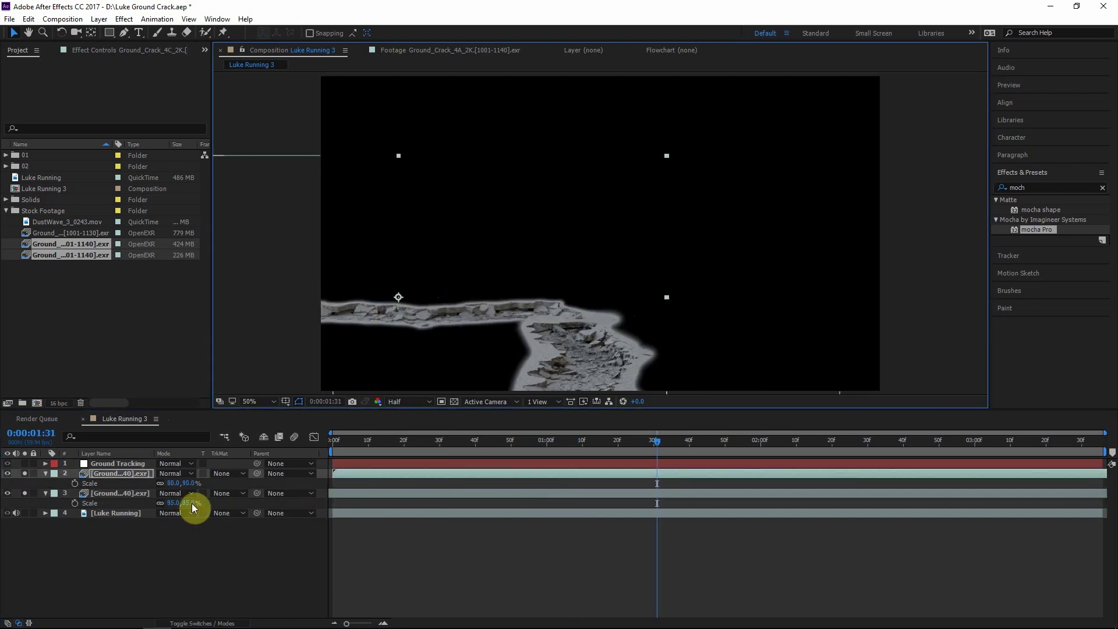
Turn off solo on both crack layers and move the current time to 0:00:00:35
{"action": "left_click", "coordinate": [26, 493]}
{"action": "left_click", "coordinate": [26, 472]}
{"action": "left_click", "coordinate": [331, 564]}
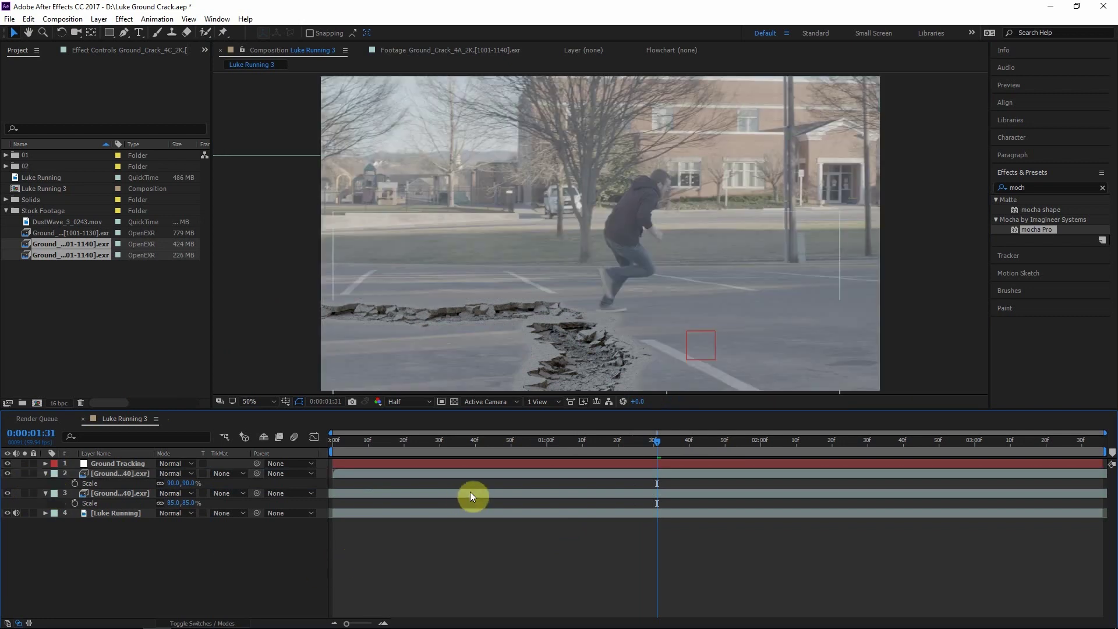
{"action": "left_click", "coordinate": [457, 446]}
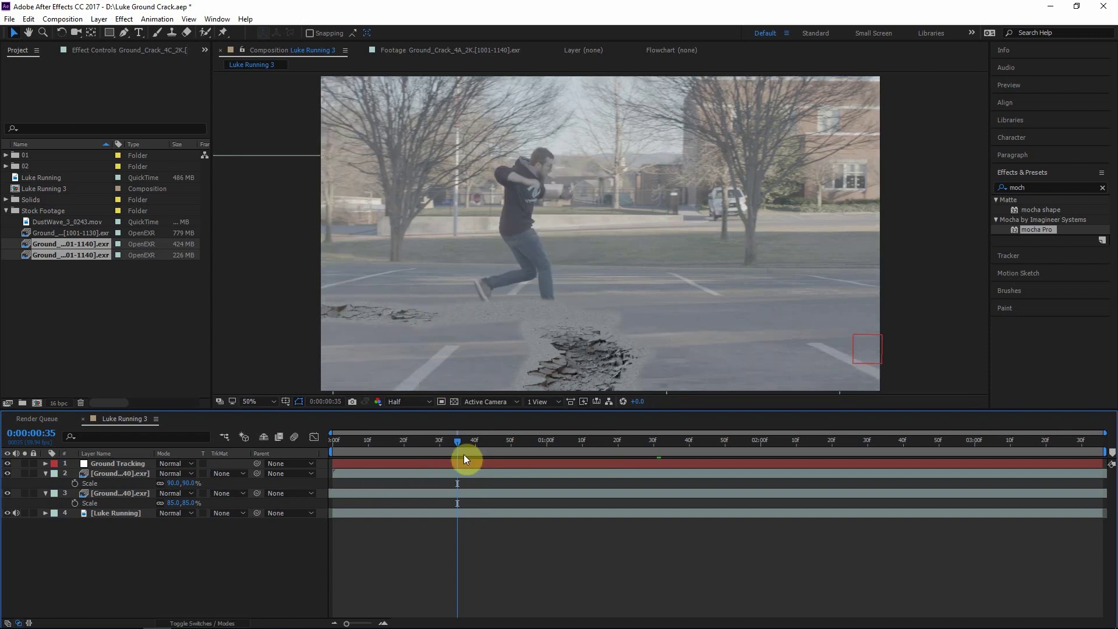
Parent both ground crack layers to the Ground Tracking null
{"action": "left_click", "coordinate": [128, 470]}
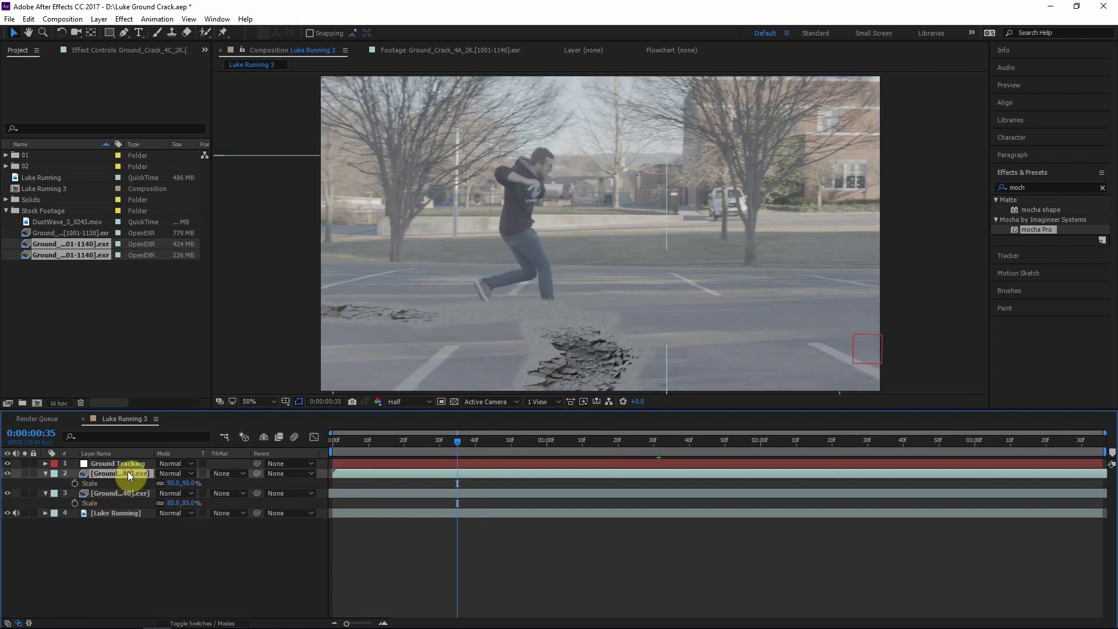
{"action": "left_click", "coordinate": [120, 494], "text": "shift"}
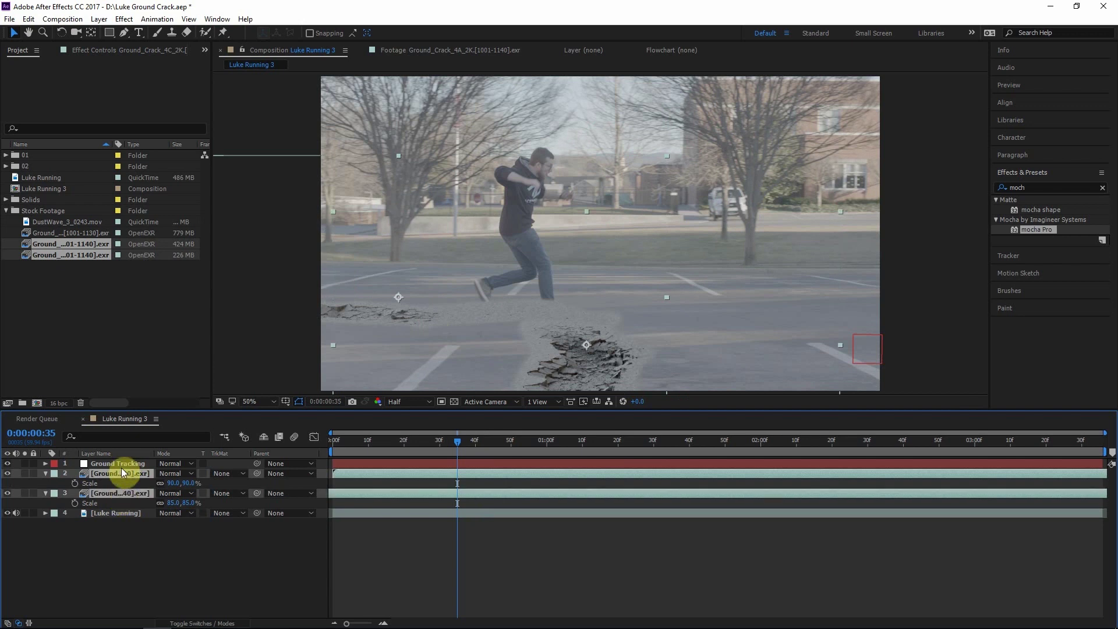
{"action": "left_click_drag", "start_coordinate": [257, 473], "coordinate": [306, 547]}
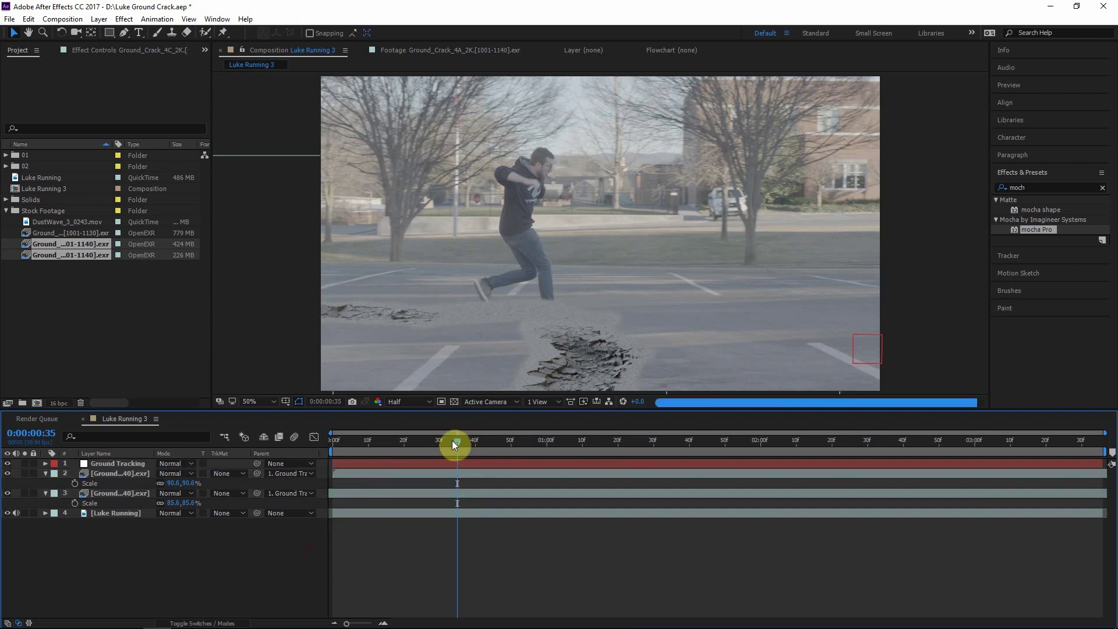
At 0:00:00:05, scale the side crack layer to 99.6% and shift it farther toward the frame's left edge
{"action": "key", "text": "space"}
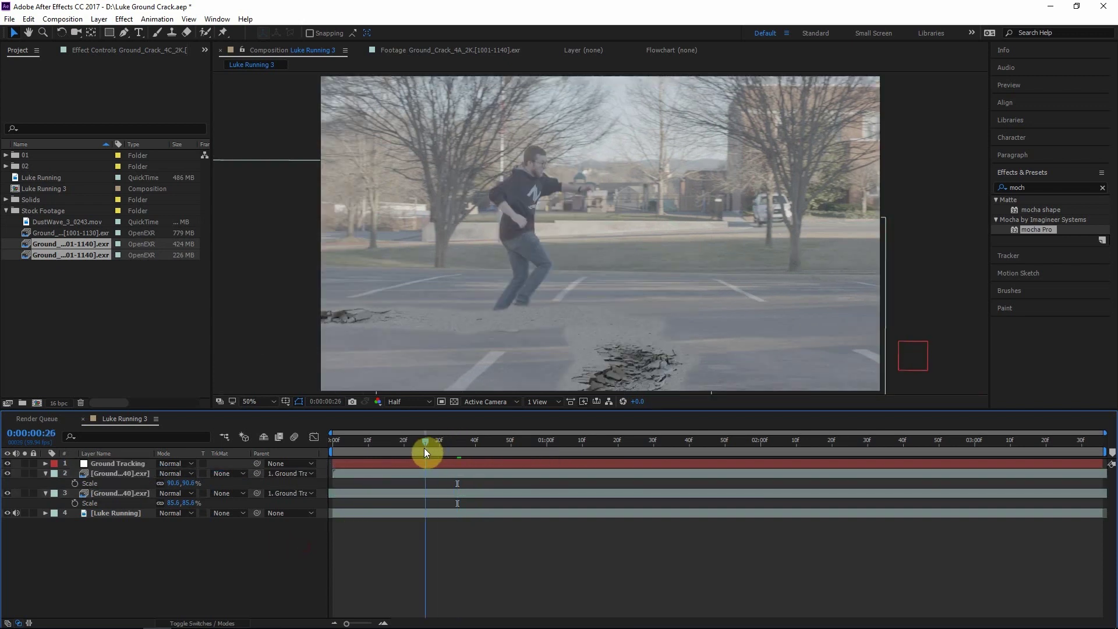
{"action": "mouse_move", "coordinate": [342, 449]}
{"action": "left_mouse_down"}
{"action": "mouse_move", "coordinate": [344, 459]}
{"action": "mouse_move", "coordinate": [351, 448]}
{"action": "left_mouse_up"}
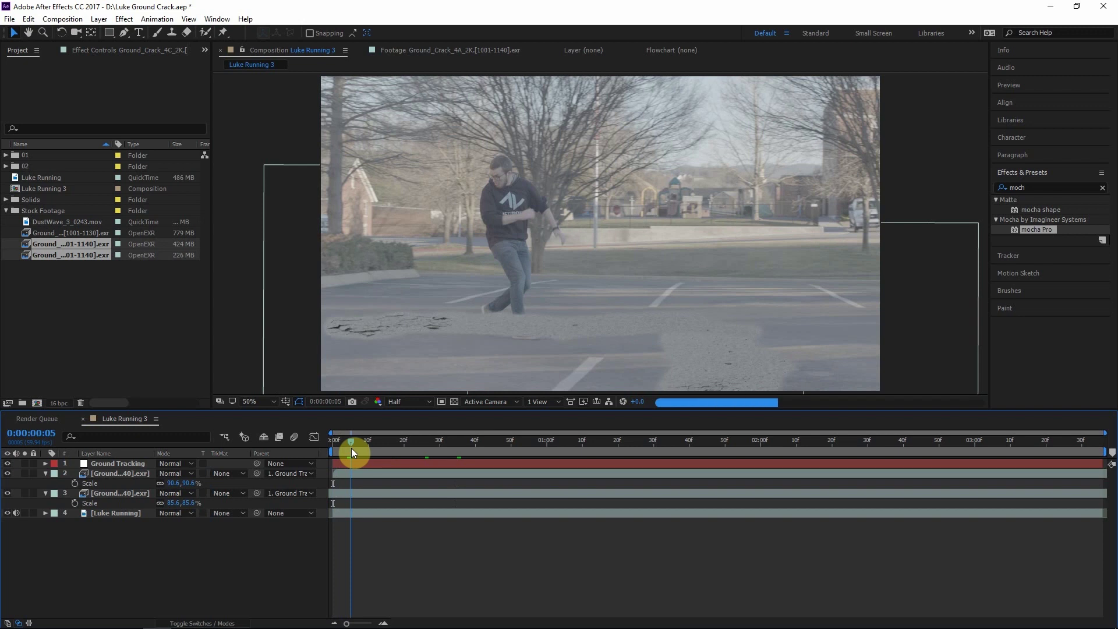
{"action": "left_click", "coordinate": [113, 477]}
{"action": "left_click_drag", "start_coordinate": [173, 483], "coordinate": [422, 324]}
{"action": "left_click", "coordinate": [349, 479]}
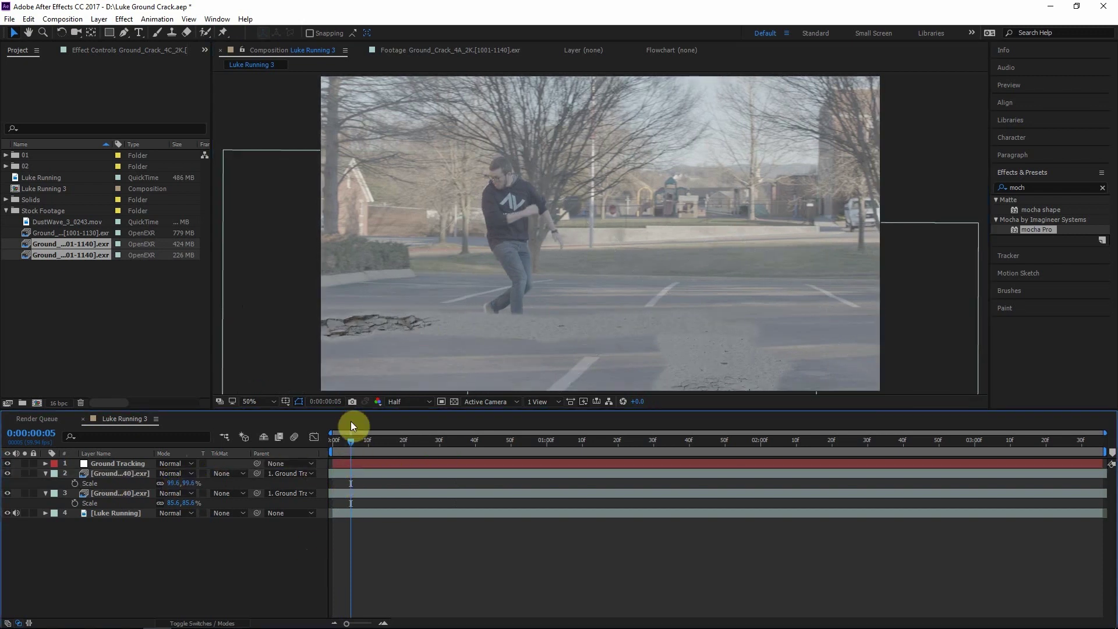
Scrub the composition to 0:00:01:04 to check that both cracks stay locked to the pavement
{"action": "left_click_drag", "start_coordinate": [351, 445], "coordinate": [397, 433]}
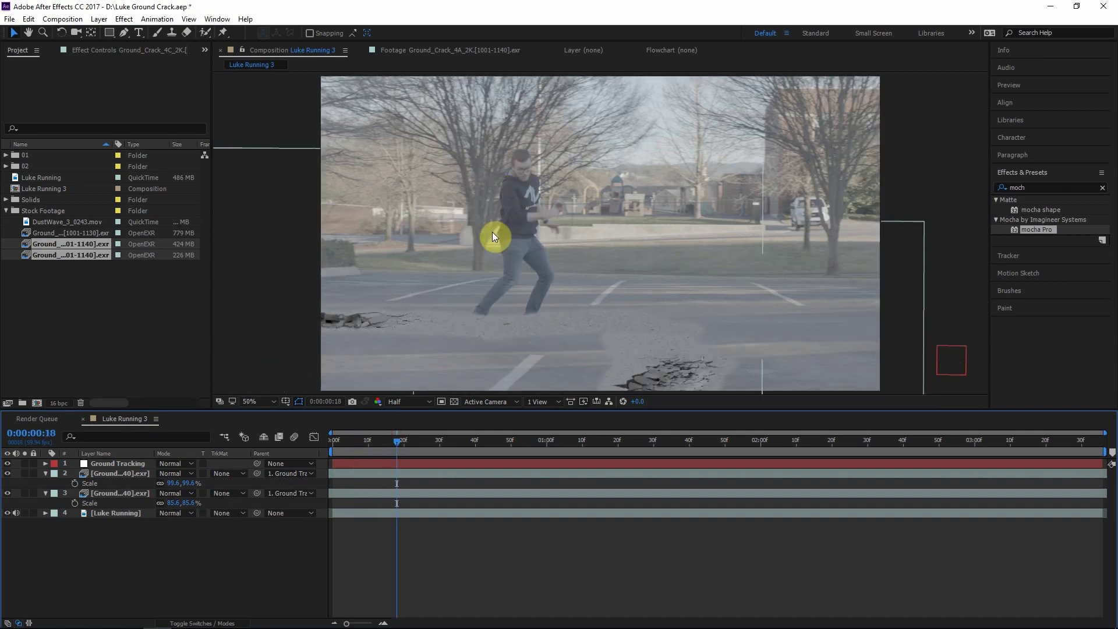
{"action": "left_click", "coordinate": [423, 446]}
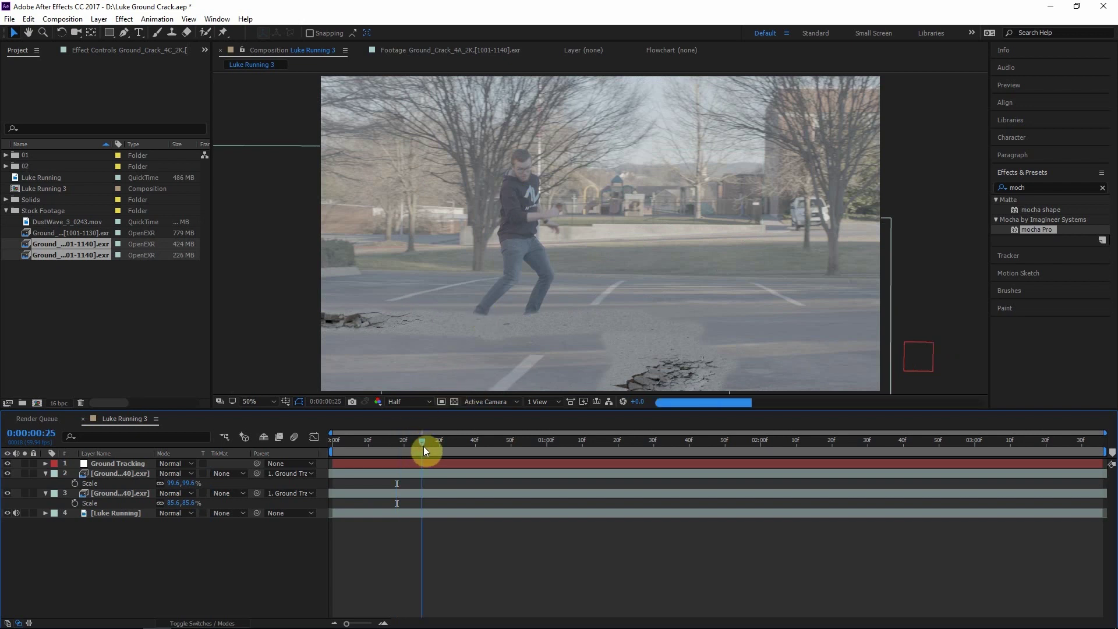
{"action": "left_click_drag", "start_coordinate": [457, 443], "coordinate": [563, 452]}
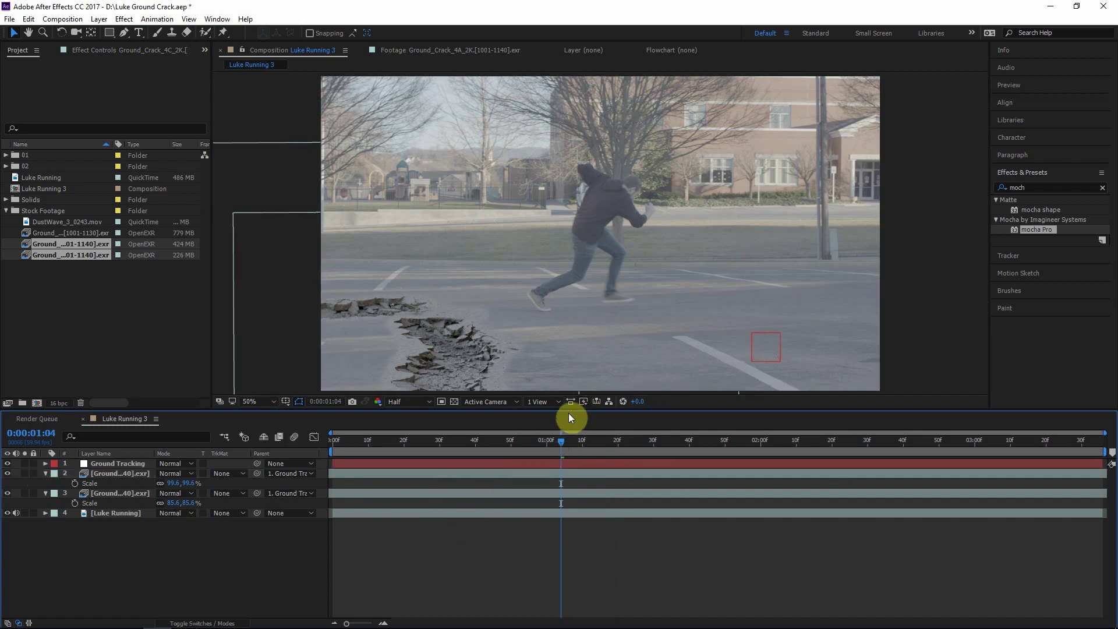
{"action": "left_click", "coordinate": [117, 473]}
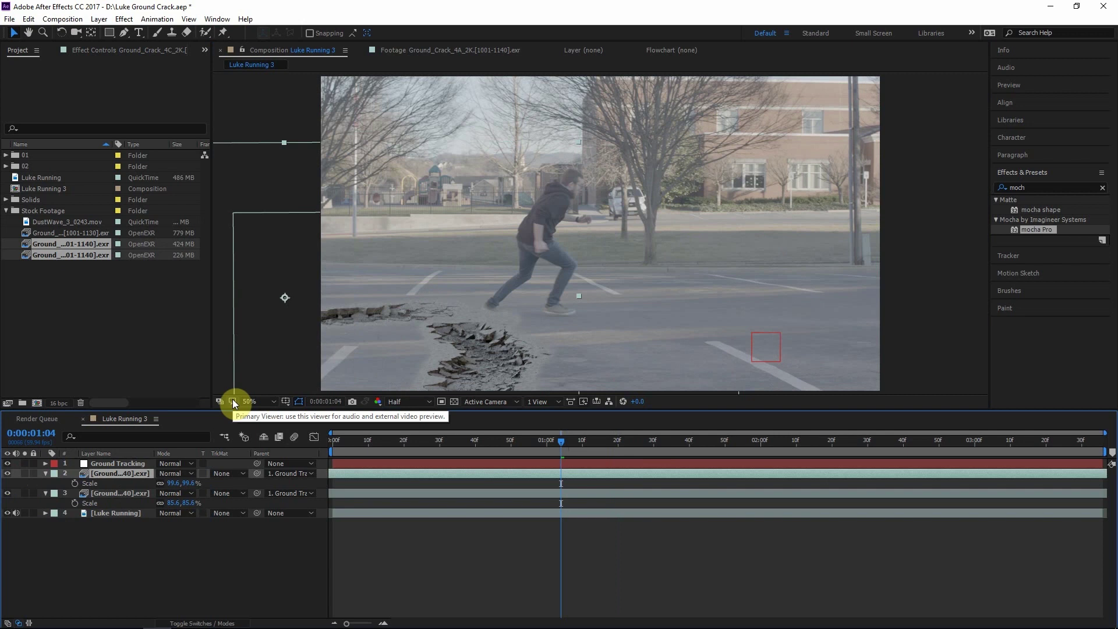
{"action": "left_click", "coordinate": [197, 531]}
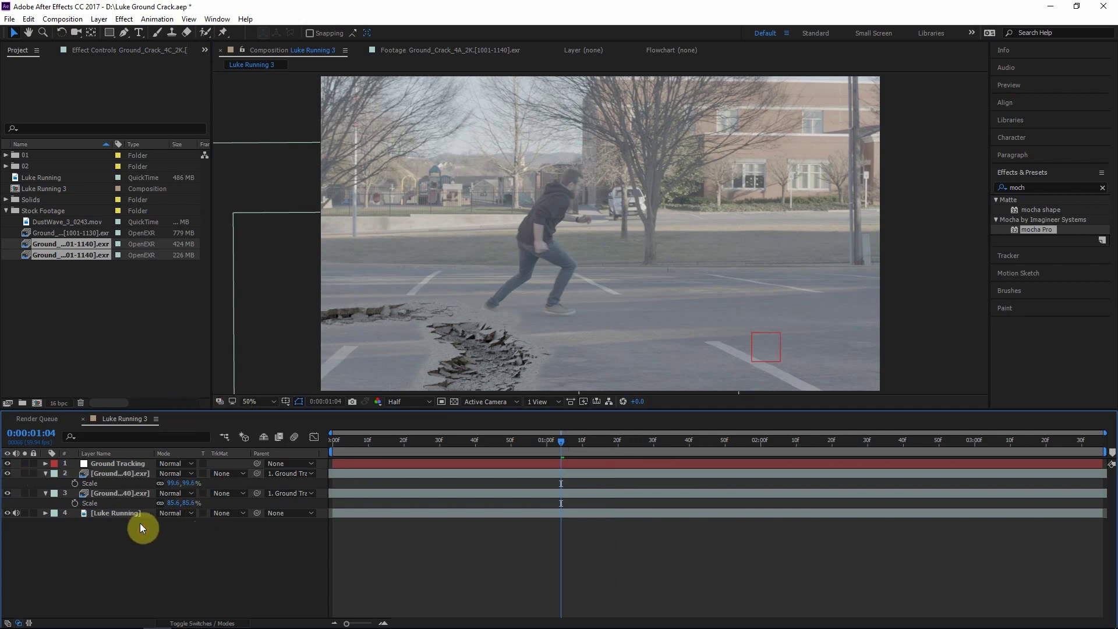
Collapse the Scale properties of both crack layers and briefly solo the side crack to examine its pavement edges
{"action": "left_click", "coordinate": [131, 474]}
{"action": "left_click", "coordinate": [134, 493], "text": "shift"}
{"action": "key", "text": "s"}
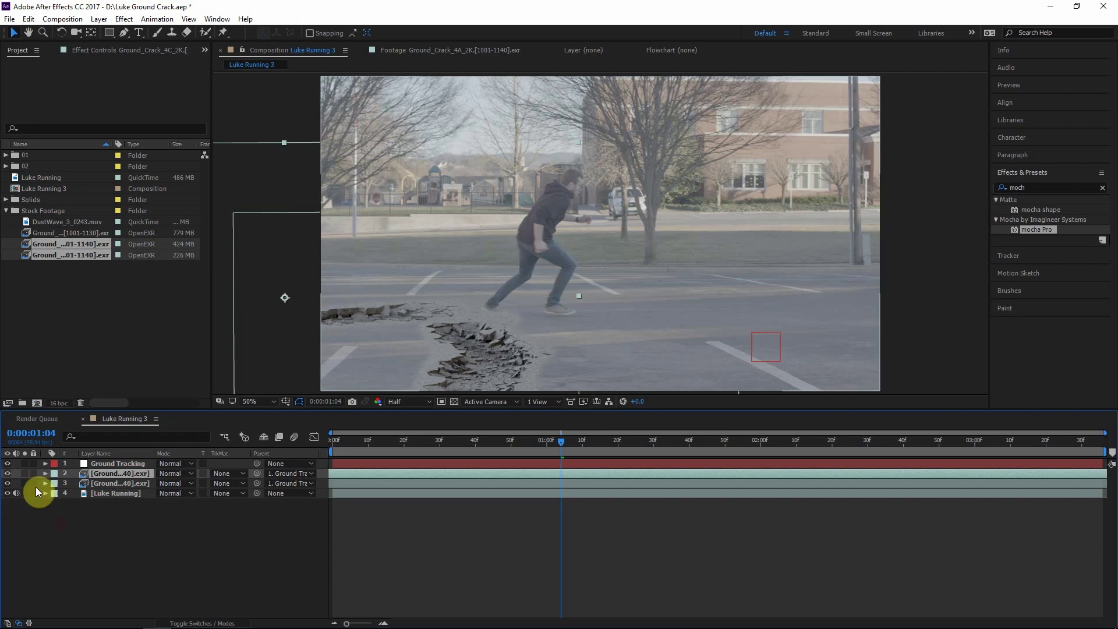
{"action": "left_click", "coordinate": [24, 473]}
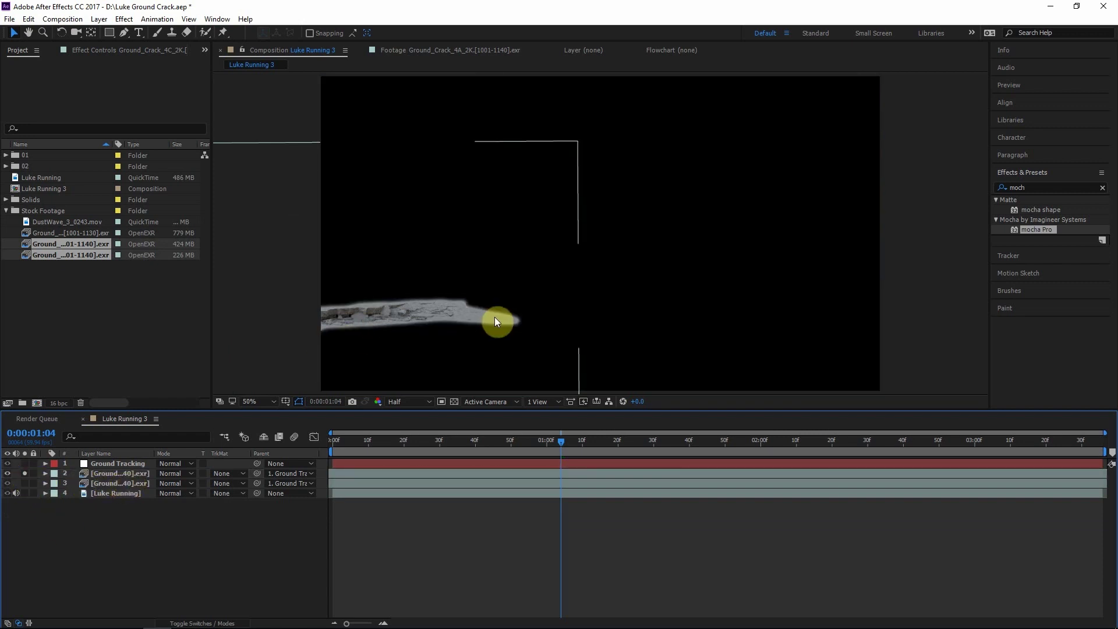
{"action": "left_click", "coordinate": [24, 473]}
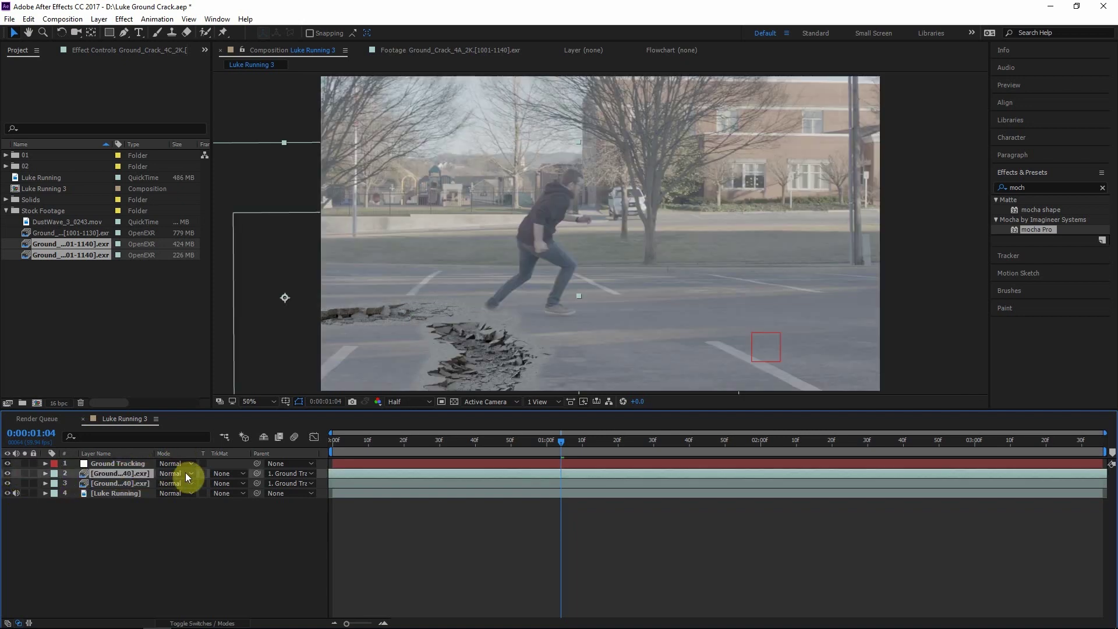
Set the blending mode of both ground crack layers to Overlay
{"action": "left_click", "coordinate": [187, 473]}
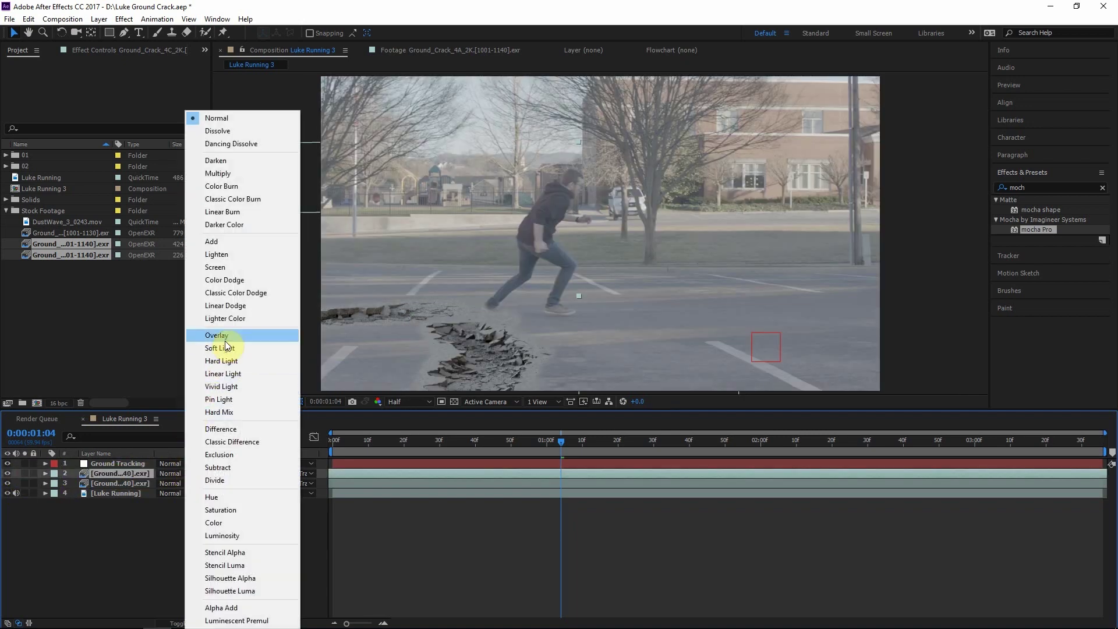
{"action": "left_click", "coordinate": [231, 335]}
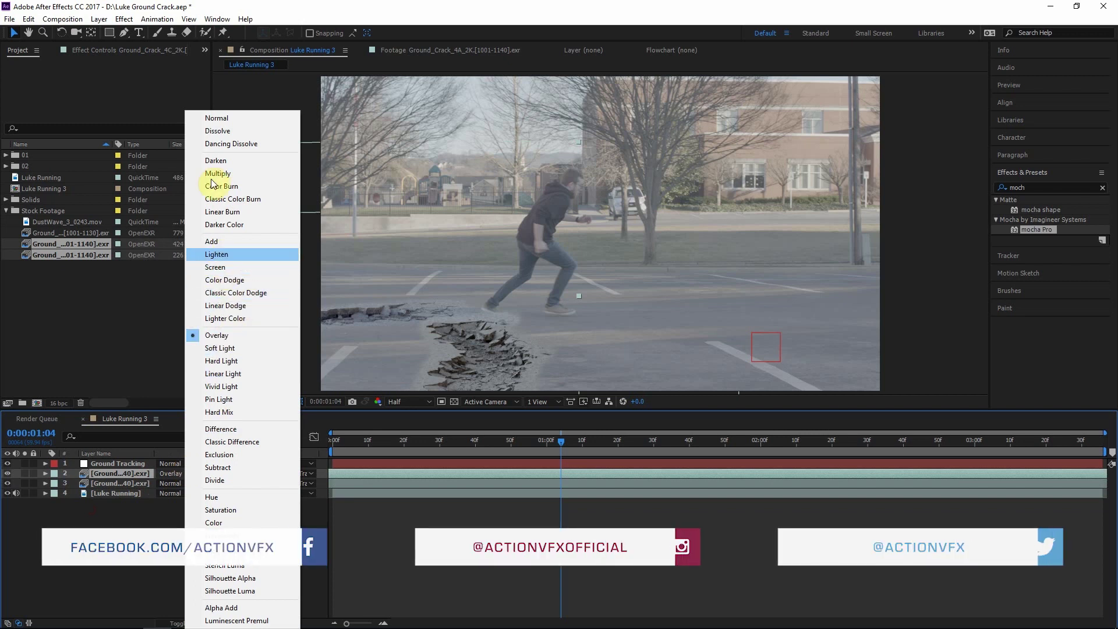
{"action": "left_click", "coordinate": [120, 483]}
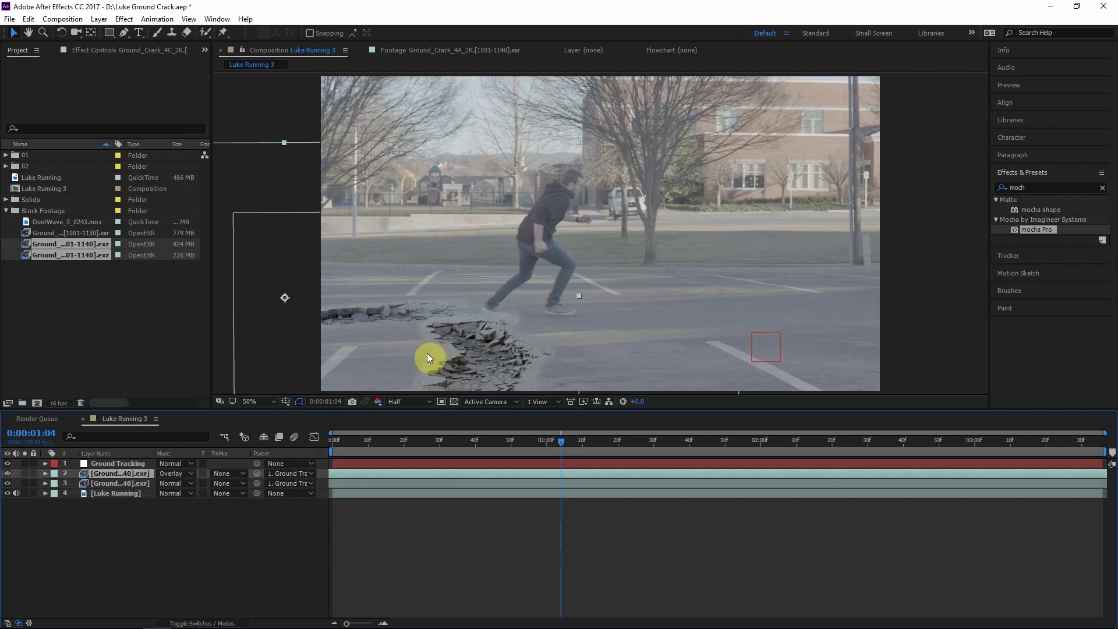
{"action": "left_click", "coordinate": [183, 481]}
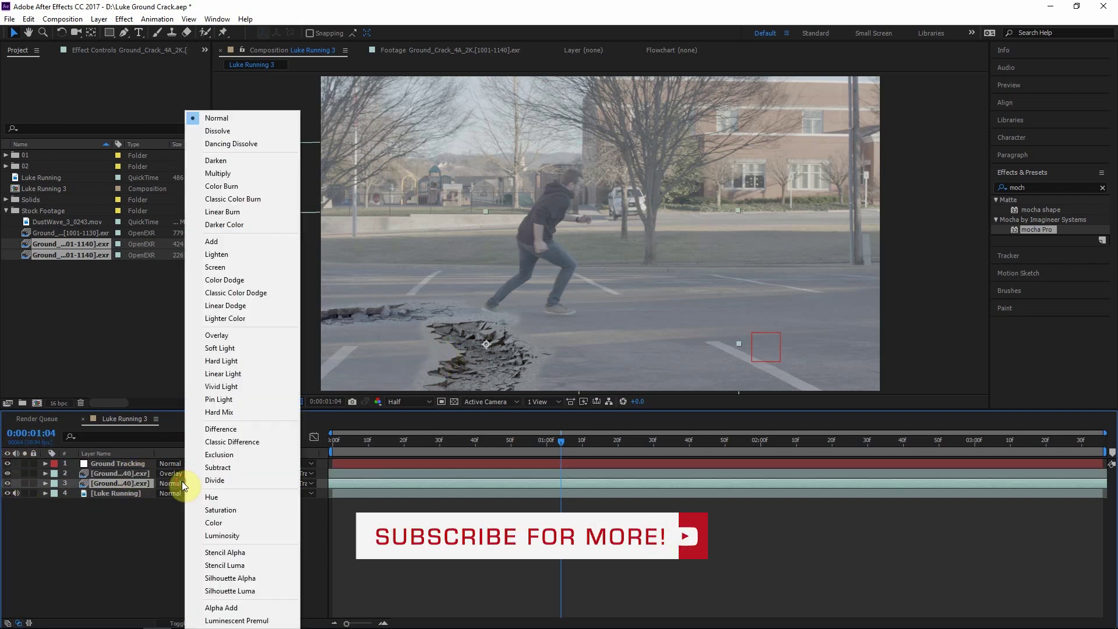
{"action": "left_click", "coordinate": [212, 336]}
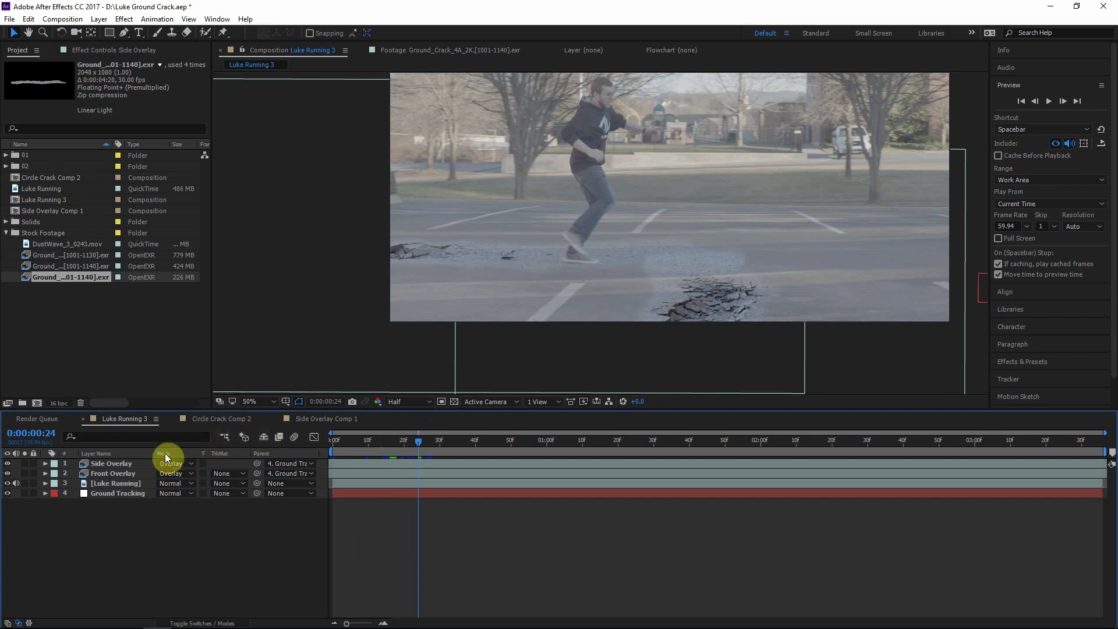
Find the Tint effect and apply it to the Front Overlay layer
{"action": "left_click", "coordinate": [125, 463]}
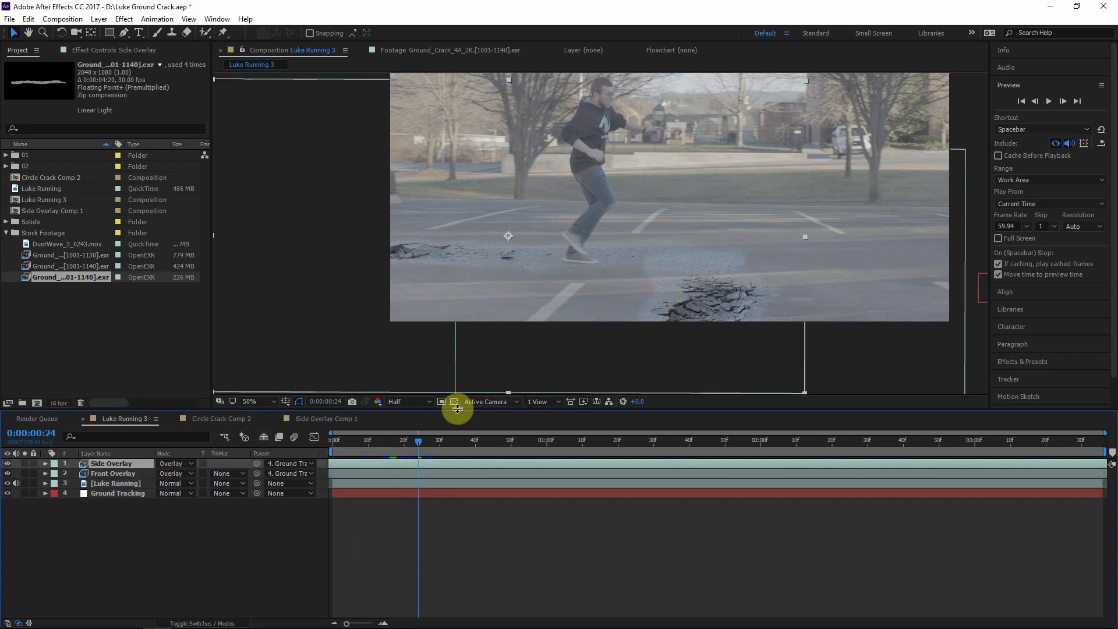
{"action": "left_click", "coordinate": [105, 472]}
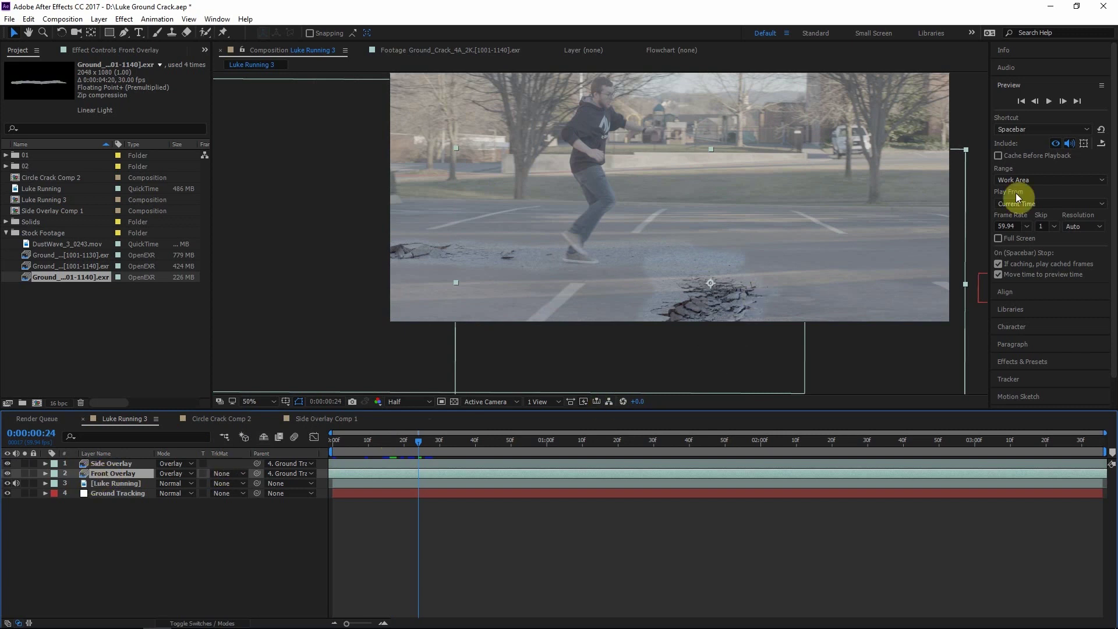
{"action": "left_click", "coordinate": [1025, 86]}
{"action": "left_click", "coordinate": [1021, 172]}
{"action": "left_click", "coordinate": [1044, 188]}
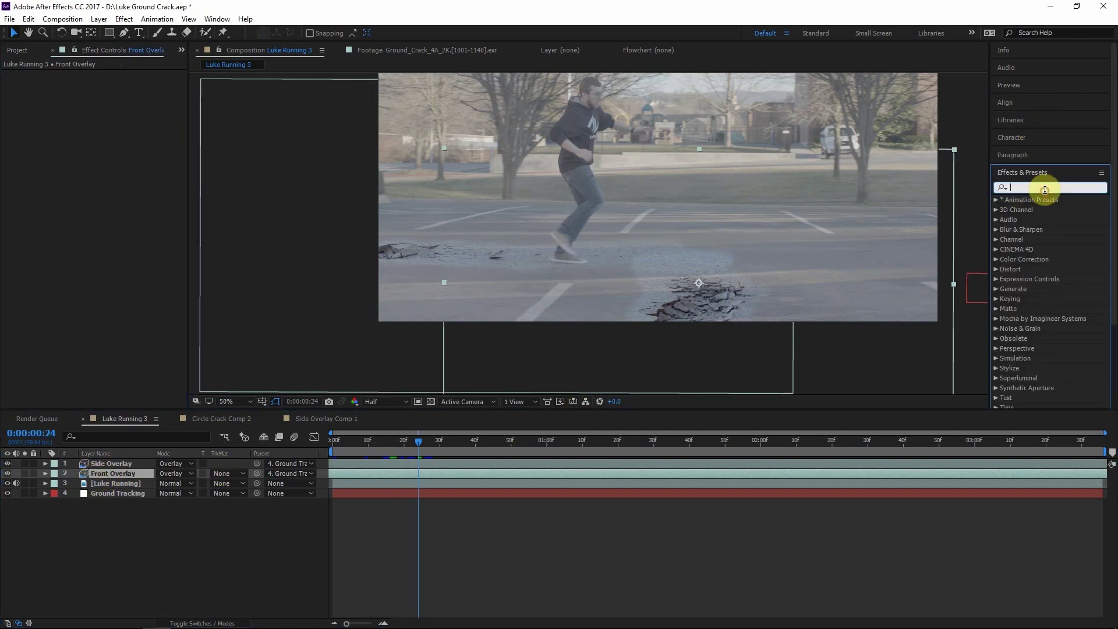
{"action": "type", "text": "tint"}
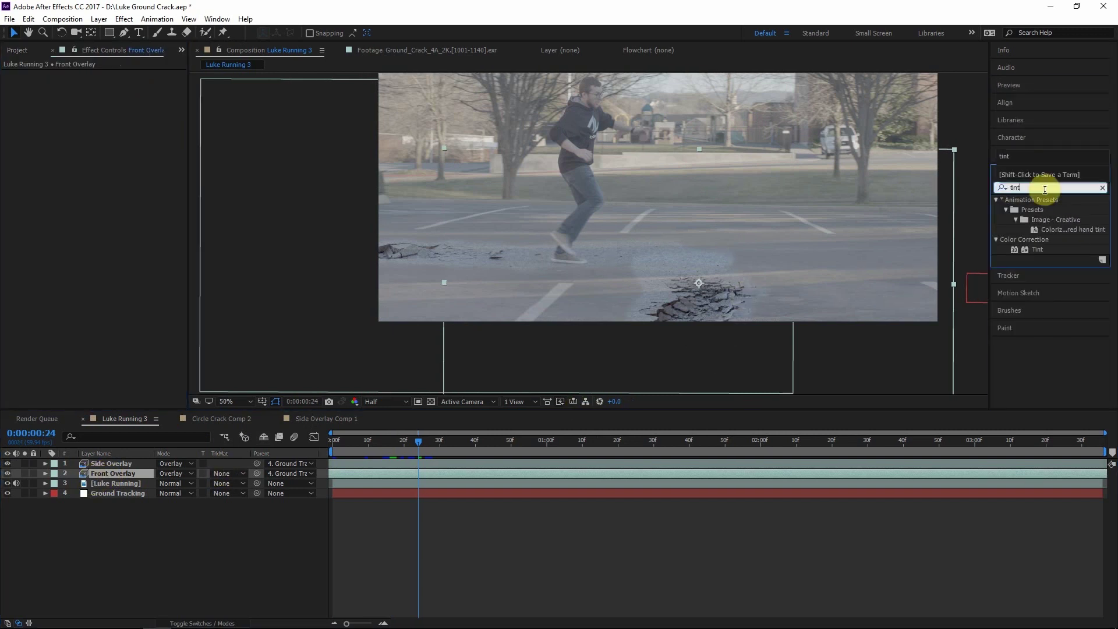
{"action": "left_click", "coordinate": [1041, 253]}
{"action": "double_click", "coordinate": [1041, 253]}
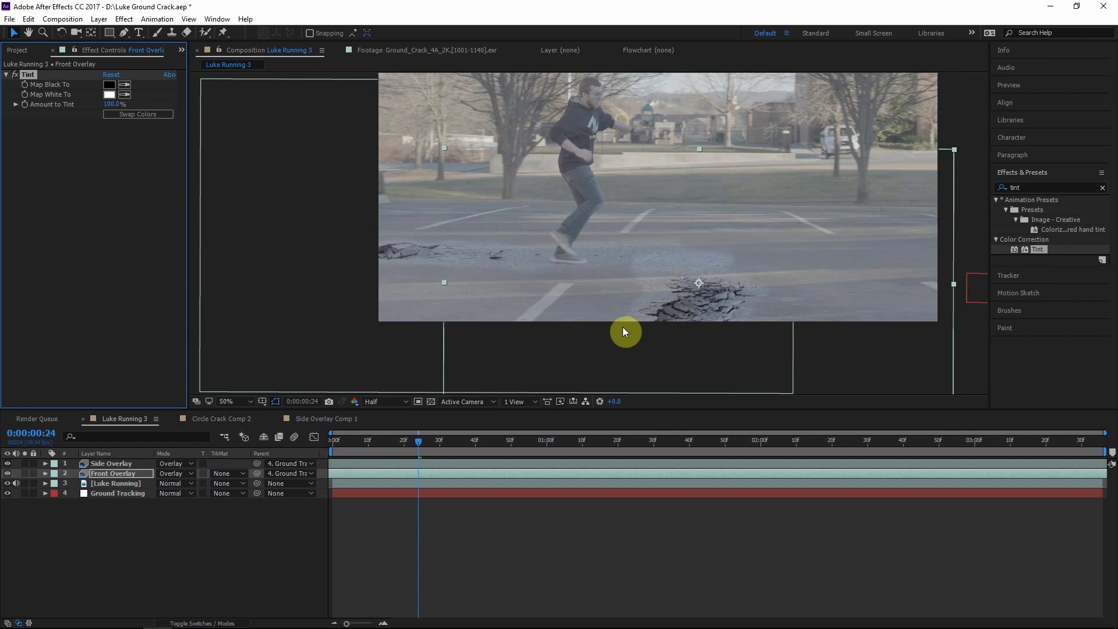
Change the Map White To color of Front Overlay's Tint effect to a slightly darker off-white
{"action": "left_click", "coordinate": [109, 94]}
{"action": "key", "text": "Return"}
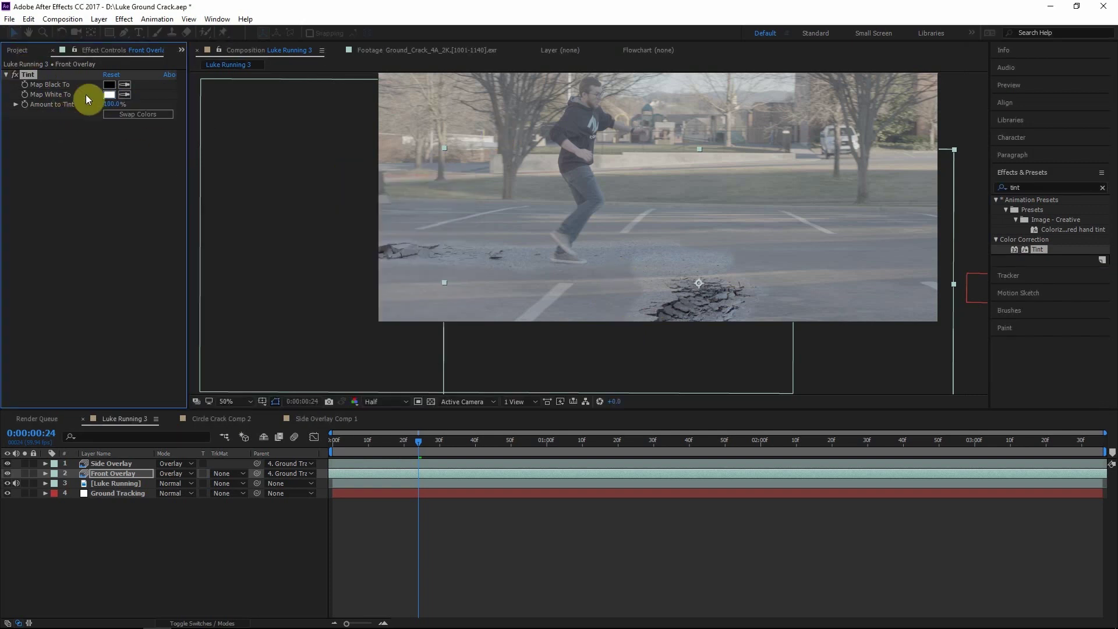
{"action": "left_click", "coordinate": [110, 94]}
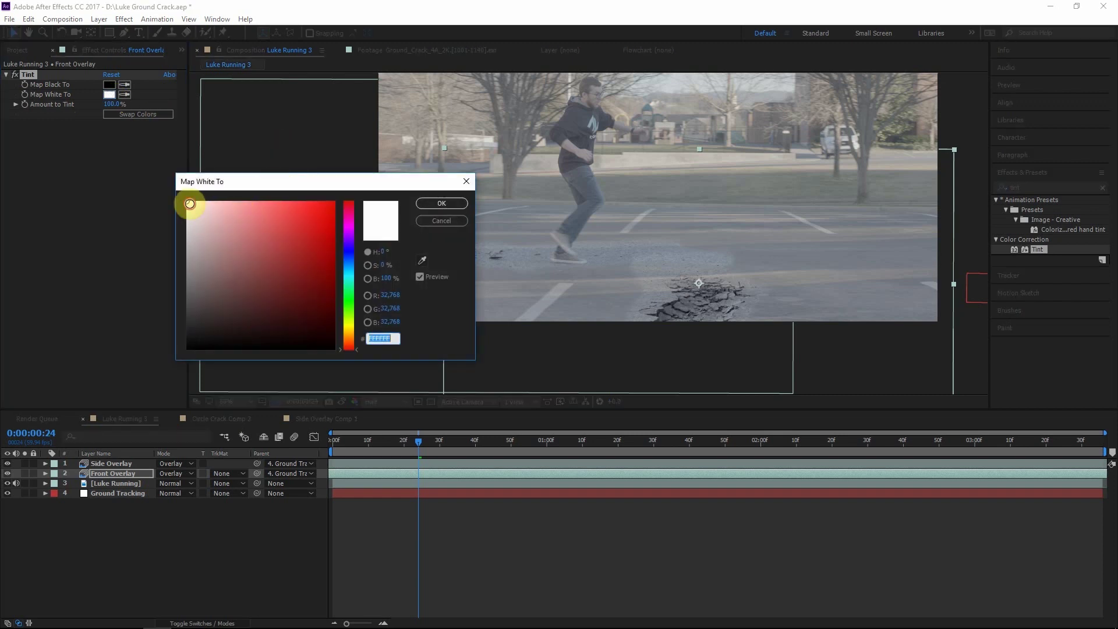
{"action": "left_click", "coordinate": [182, 208]}
{"action": "left_click_drag", "start_coordinate": [183, 208], "coordinate": [178, 212]}
{"action": "key", "text": "Return"}
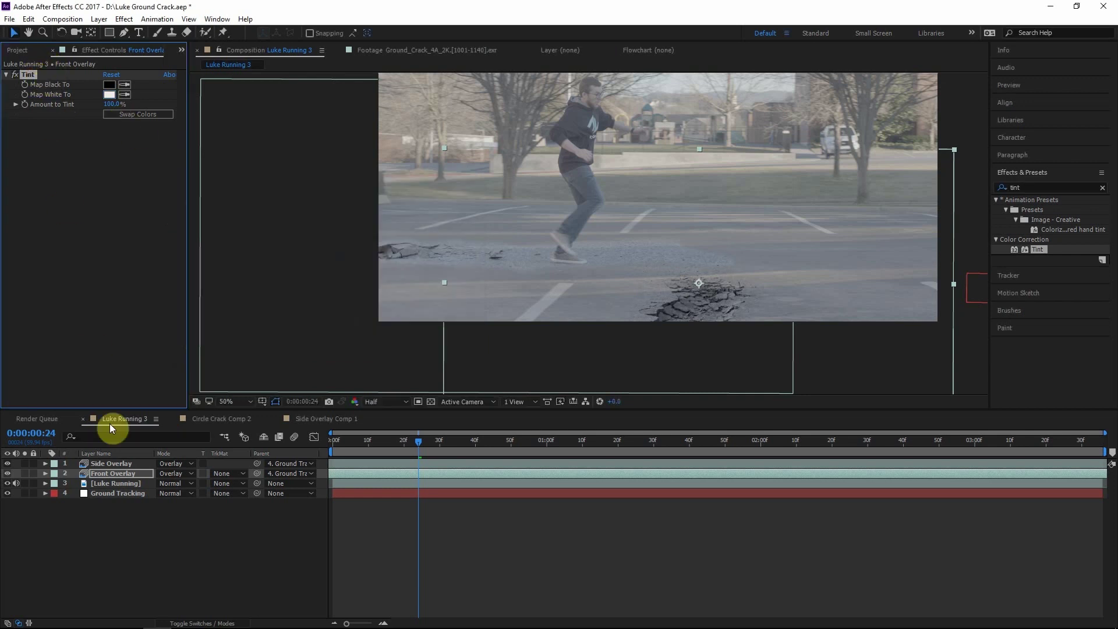
Copy the Tint effect to the Side Overlay layer and check the front crack's blend at 0:00:00:36
{"action": "left_click", "coordinate": [131, 463]}
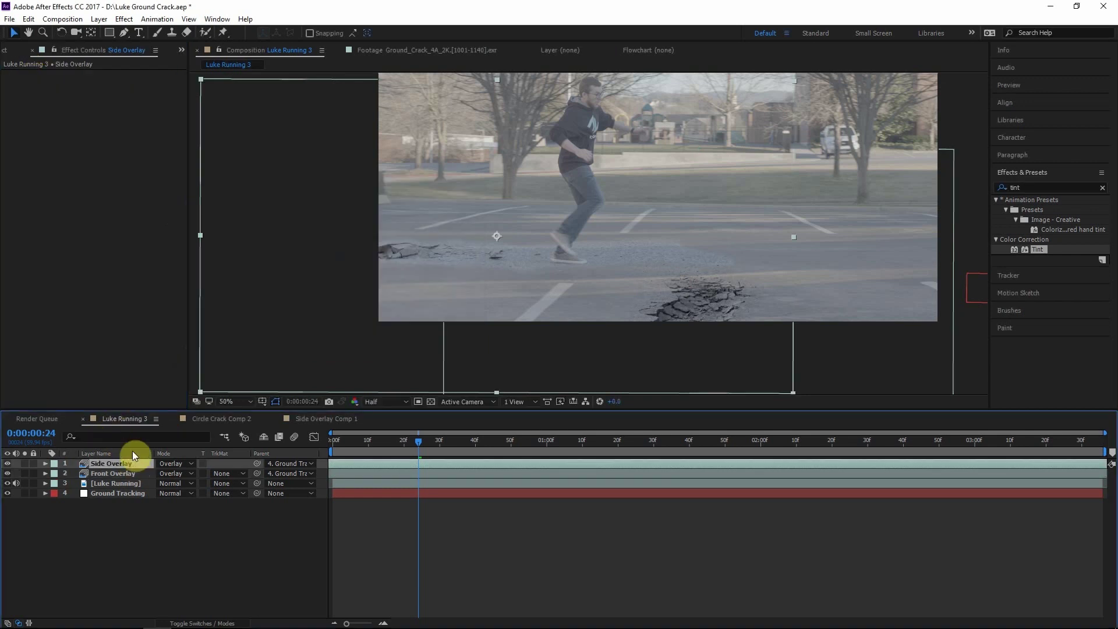
{"action": "left_click", "coordinate": [232, 533]}
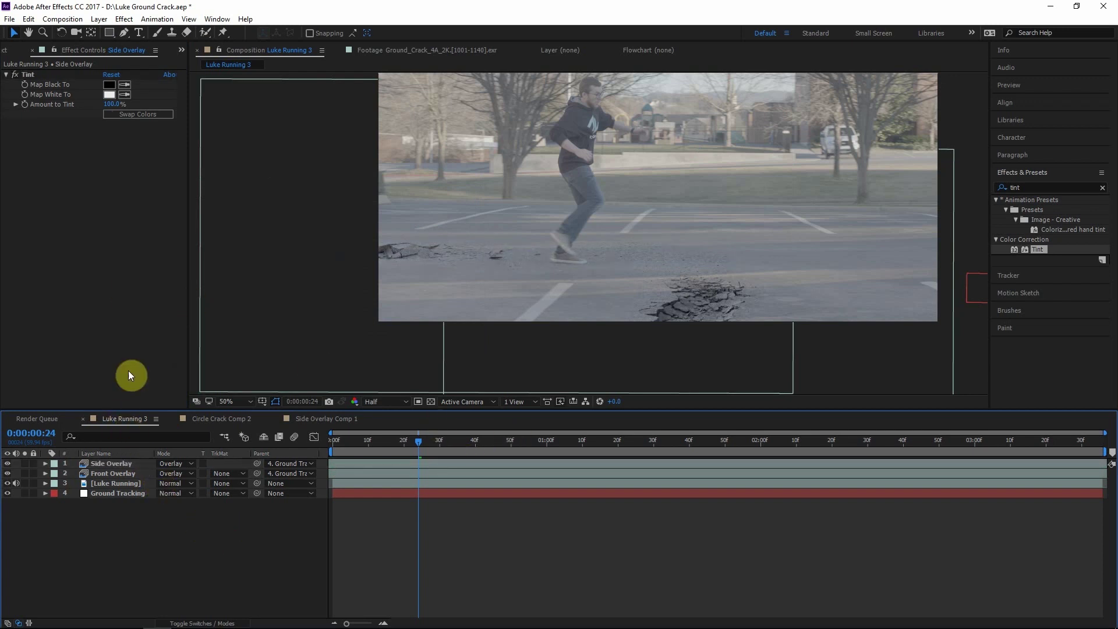
{"action": "left_click_drag", "start_coordinate": [446, 440], "coordinate": [460, 439]}
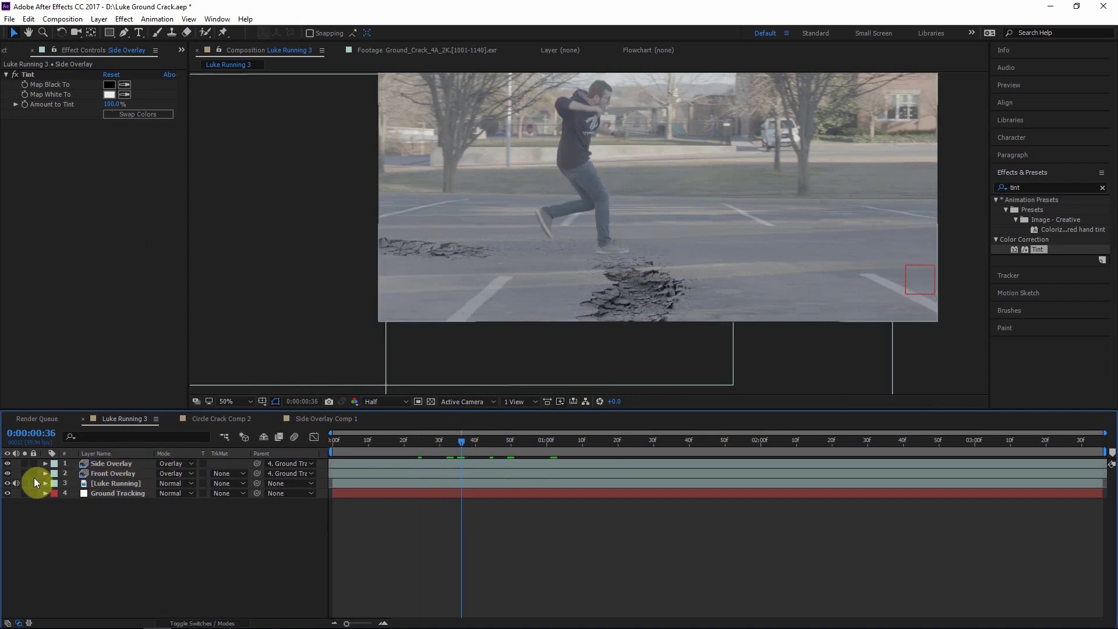
{"action": "left_click", "coordinate": [8, 473]}
{"action": "left_click", "coordinate": [7, 473]}
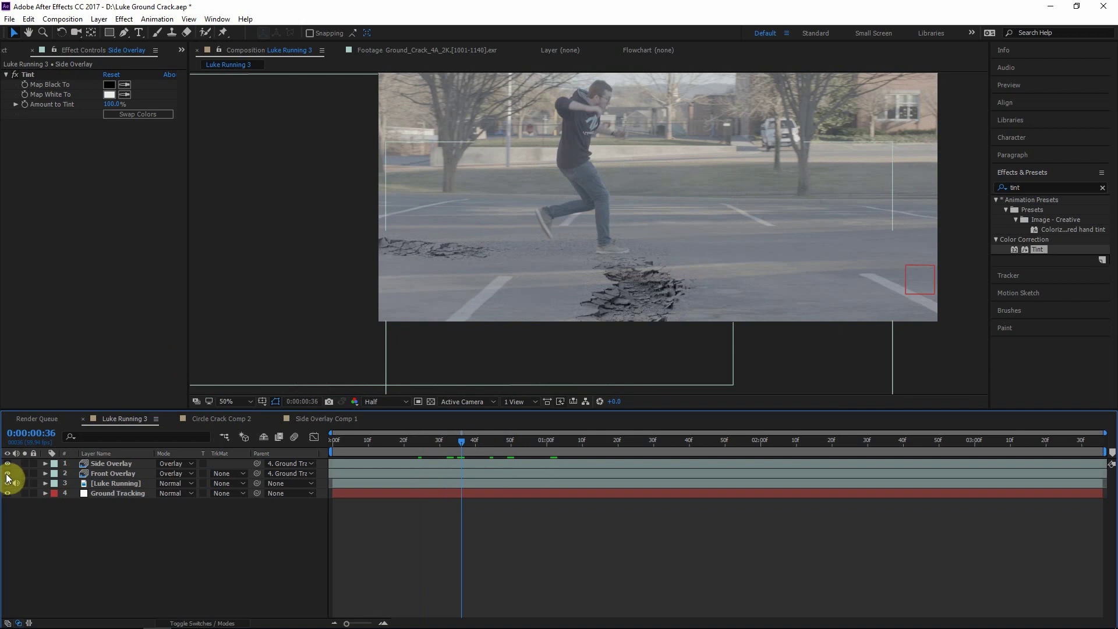
Duplicate the Front Overlay layer and set the copy's blending mode to Normal
{"action": "left_click", "coordinate": [116, 473]}
{"action": "key", "text": "ctrl+d"}
{"action": "left_click", "coordinate": [175, 473]}
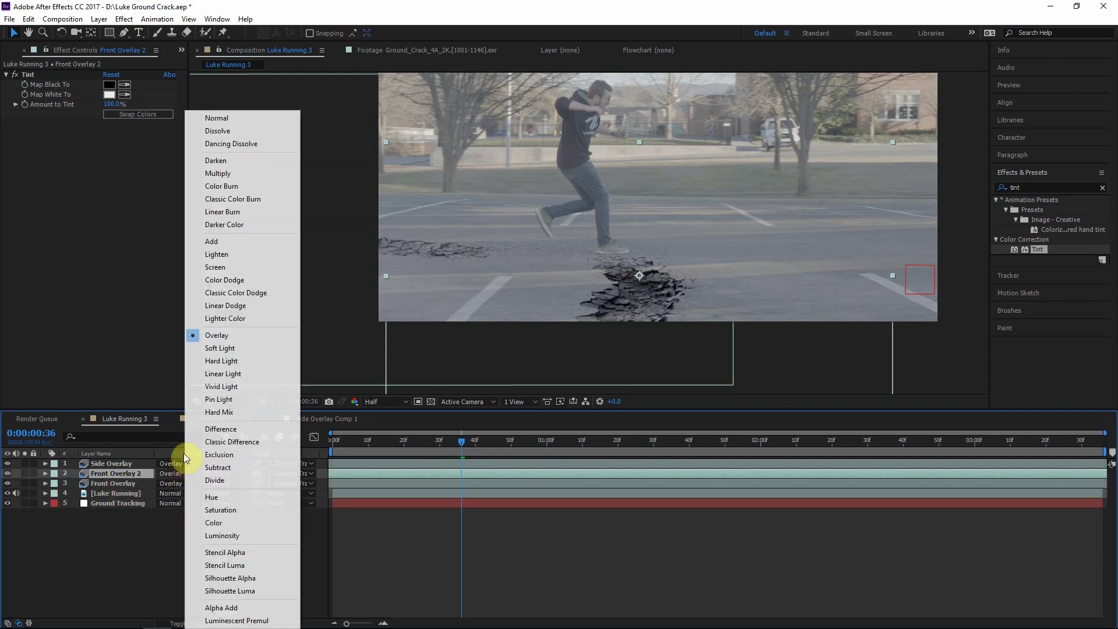
{"action": "left_click", "coordinate": [226, 119]}
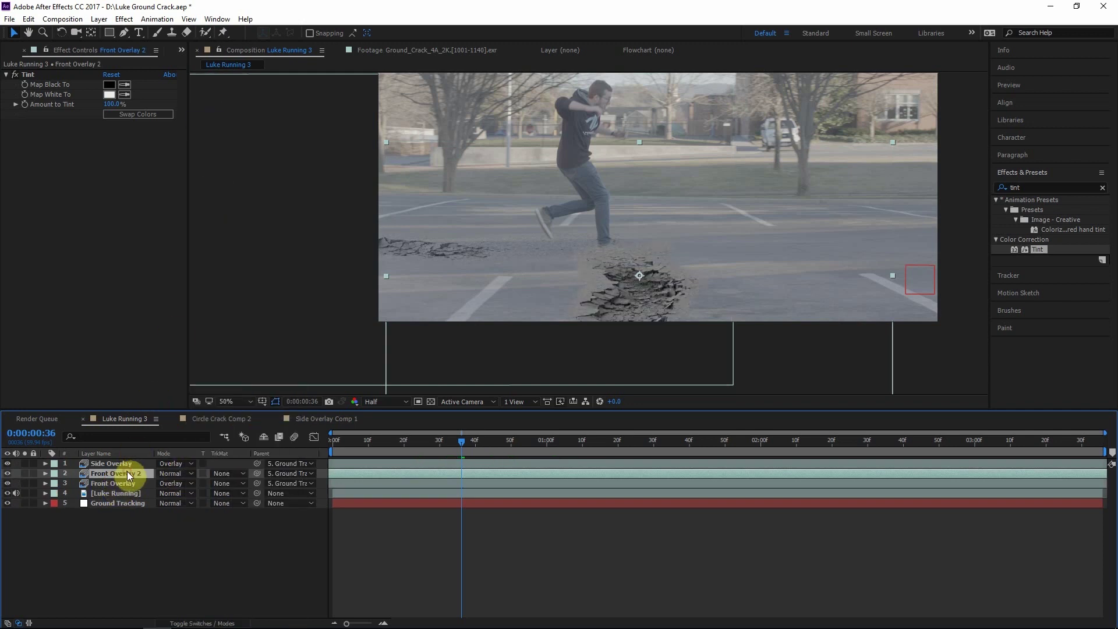
Rename the duplicated front crack layer to Front Fill and place it below Front Overlay
{"action": "key", "text": "Return"}
{"action": "type", "text": "Front Fill"}
{"action": "key", "text": "Return"}
{"action": "left_click", "coordinate": [131, 519]}
{"action": "left_click_drag", "start_coordinate": [109, 470], "coordinate": [113, 485]}
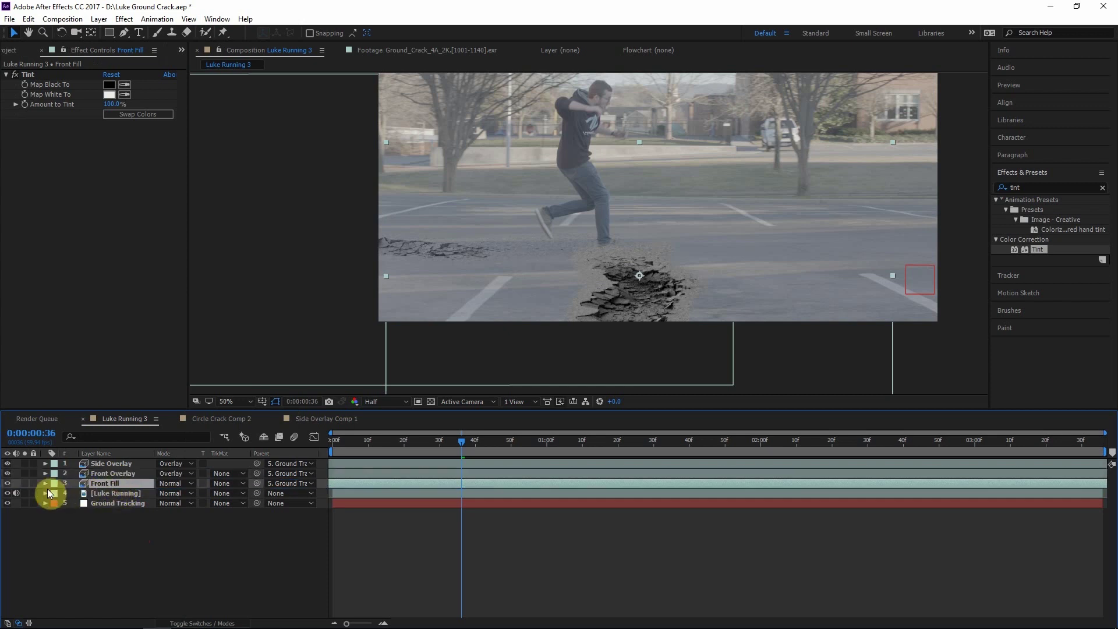
Solo the Front Fill layer and apply the Extract effect to it
{"action": "left_click", "coordinate": [24, 483]}
{"action": "double_click", "coordinate": [1057, 186]}
{"action": "type", "text": "extra"}
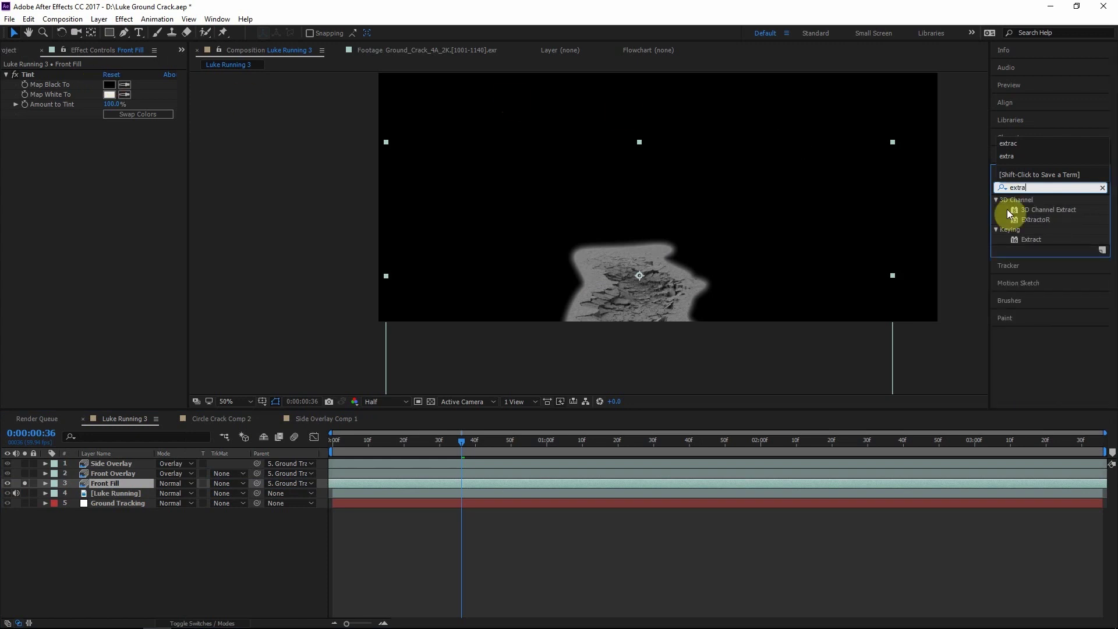
{"action": "left_click_drag", "start_coordinate": [1026, 240], "coordinate": [37, 82]}
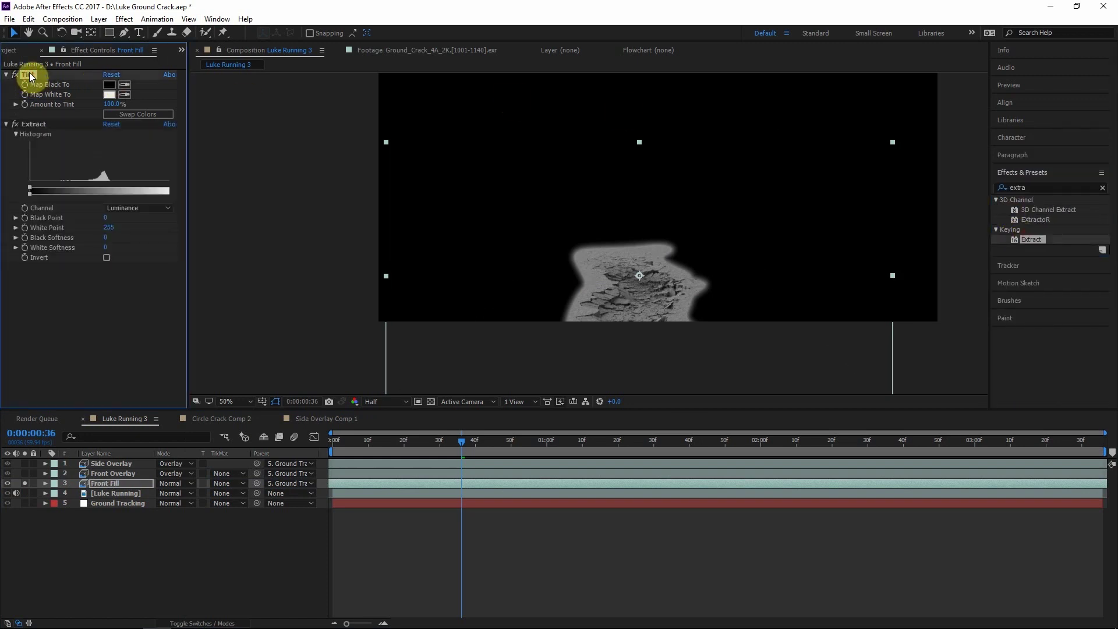
Remove Tint from Front Fill and set Extract's White Point to 100 and White Softness to 27
{"action": "key", "text": "Delete"}
{"action": "left_click_drag", "start_coordinate": [186, 120], "coordinate": [108, 148]}
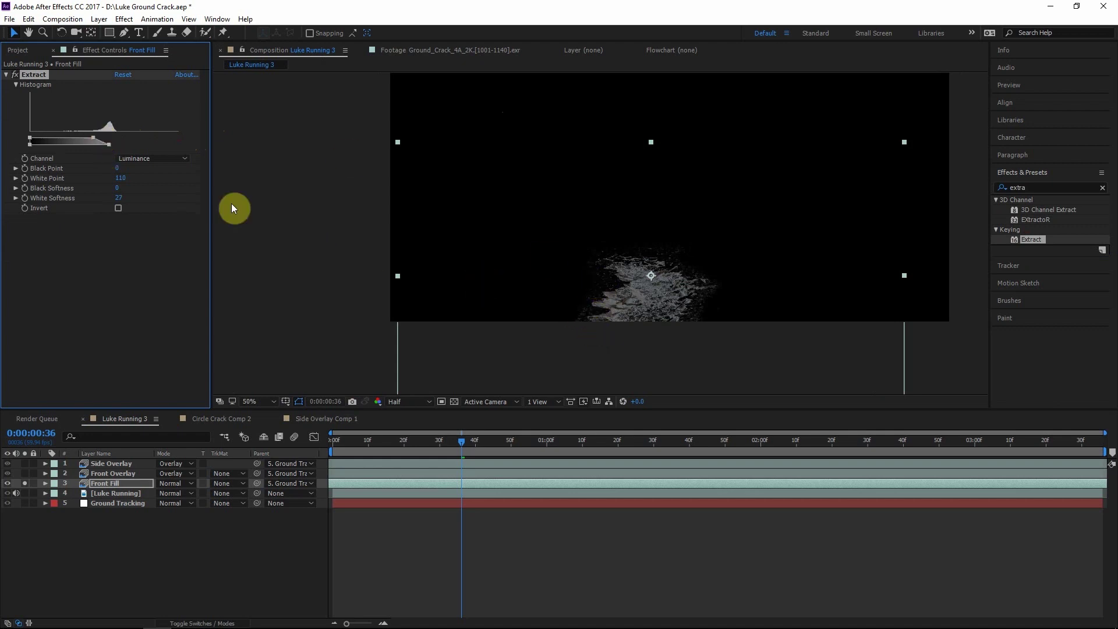
{"action": "left_click_drag", "start_coordinate": [93, 138], "coordinate": [88, 138]}
Apply the Fill effect to Front Fill, unsolo the layer, and sample the fill color from the pavement beside the crack
{"action": "left_click", "coordinate": [1050, 187]}
{"action": "type", "text": "fill"}
{"action": "left_click_drag", "start_coordinate": [1025, 269], "coordinate": [82, 237]}
{"action": "left_click", "coordinate": [32, 455]}
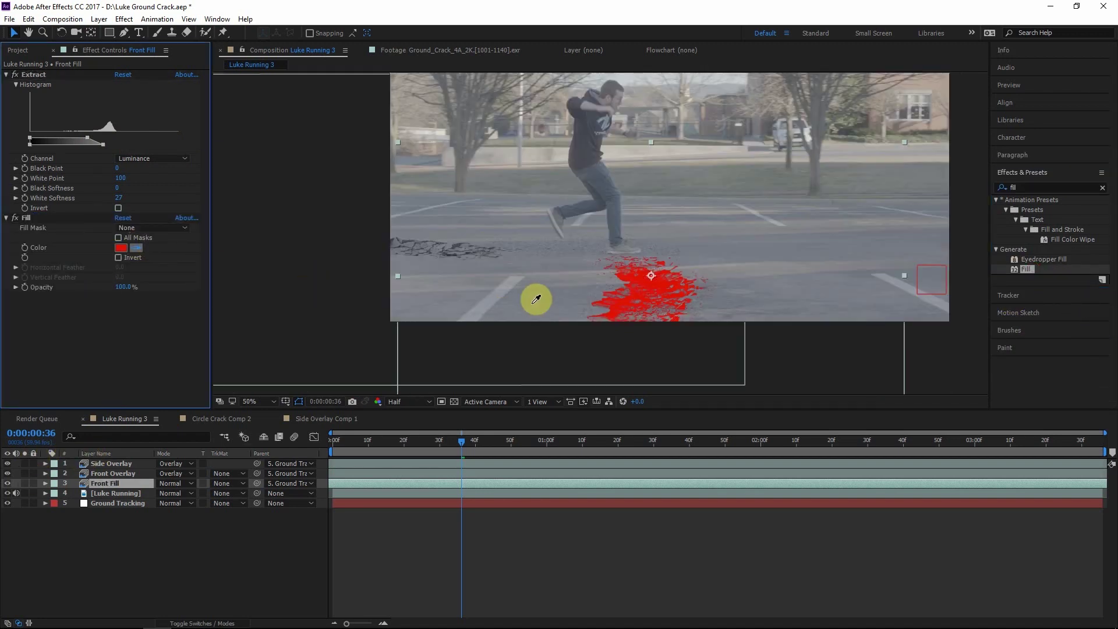
{"action": "left_click", "coordinate": [553, 299]}
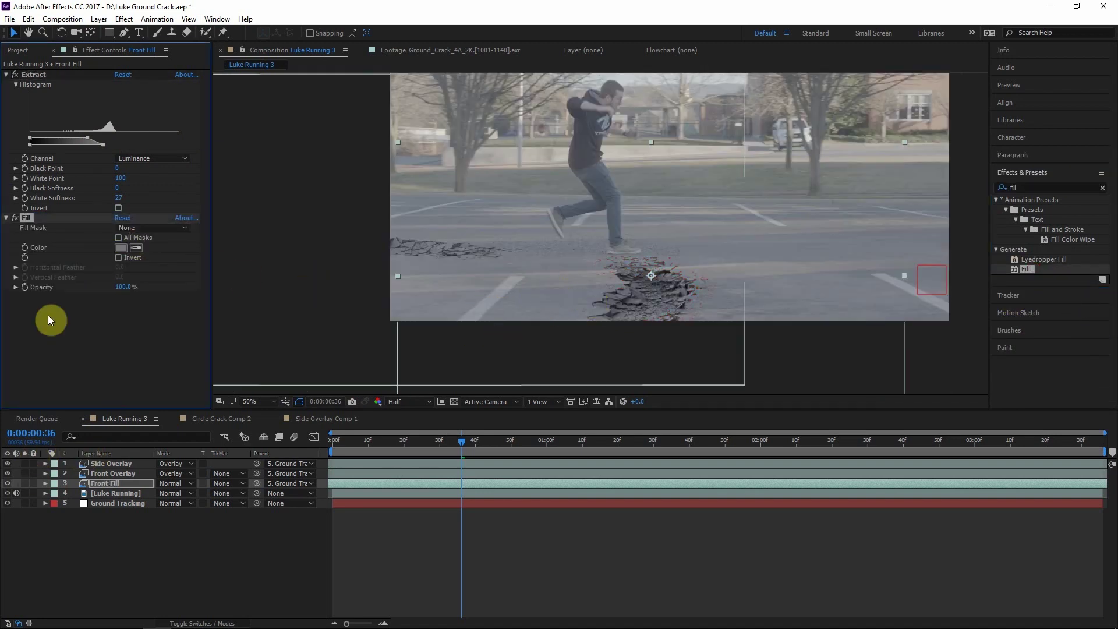
Toggle the Front Fill layer's visibility to compare the front crack with and without the fill
{"action": "left_click", "coordinate": [10, 488]}
{"action": "left_click", "coordinate": [8, 483]}
{"action": "scroll", "coordinate": [708, 330], "scroll_direction": "up", "scroll_amount": 2}
{"action": "left_click", "coordinate": [7, 483]}
{"action": "scroll", "coordinate": [649, 300], "scroll_direction": "down", "scroll_amount": 2}
{"action": "left_click_drag", "start_coordinate": [649, 300], "coordinate": [633, 320]}
{"action": "left_click", "coordinate": [366, 497]}
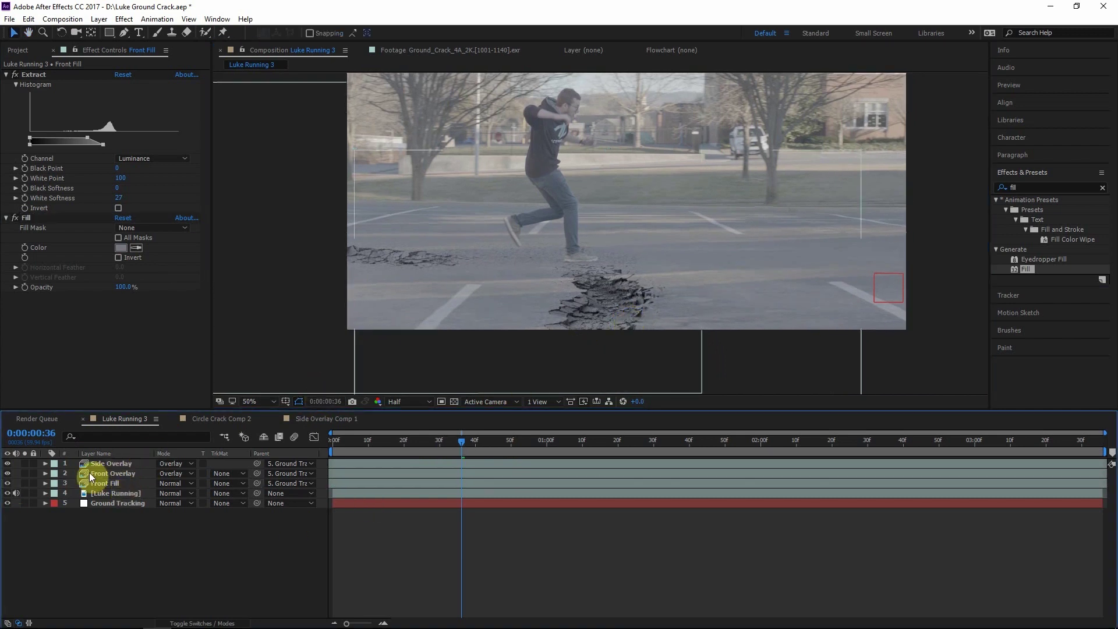
Duplicate the Side Overlay layer and set the lower copy's blending mode to Normal
{"action": "left_click", "coordinate": [112, 470]}
{"action": "key", "text": "ctrl+d"}
{"action": "left_click", "coordinate": [189, 472]}
{"action": "left_click", "coordinate": [257, 117]}
Copy the Extract and Fill effects from Front Fill to the lower side crack copy and name it Side Fill
{"action": "left_click", "coordinate": [104, 493]}
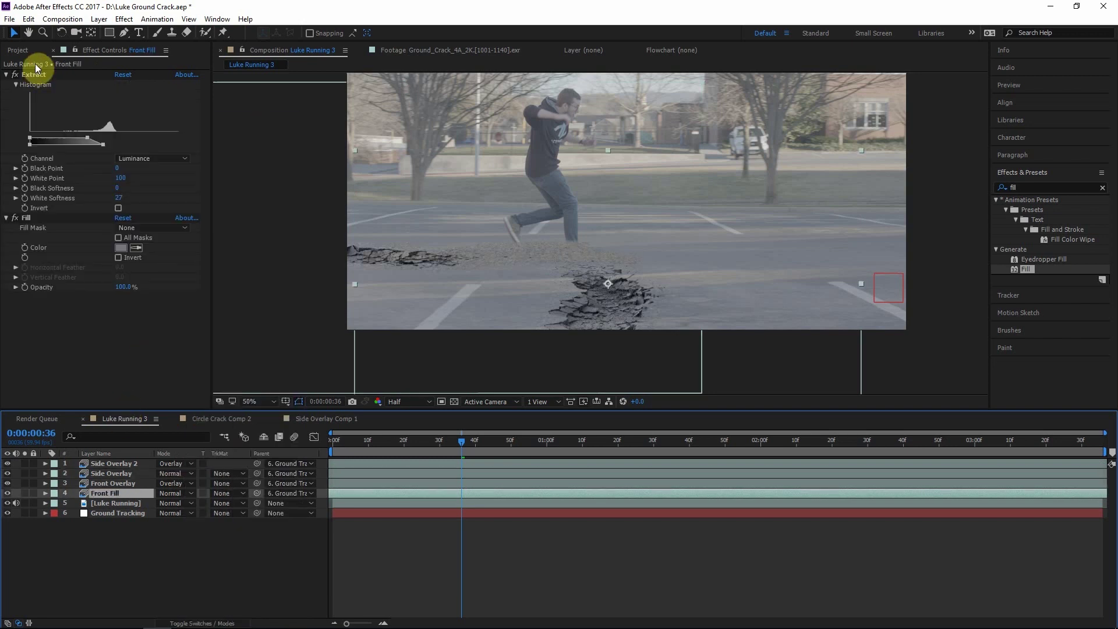
{"action": "left_click", "coordinate": [31, 155]}
{"action": "left_click", "coordinate": [30, 221], "text": "ctrl"}
{"action": "left_click_drag", "start_coordinate": [30, 222], "coordinate": [123, 473]}
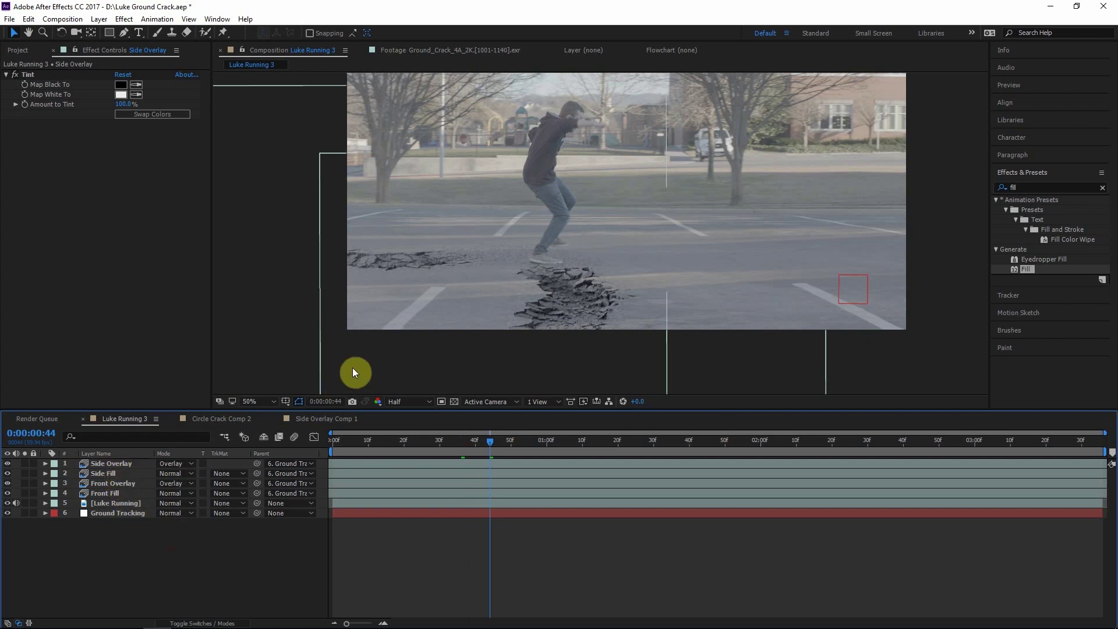
At 0:00:00:14, solo Side Overlay and apply Linear Wipe with 60% Transition Completion, 270° Wipe Angle and 146 Feather
{"action": "left_click_drag", "start_coordinate": [496, 445], "coordinate": [384, 446]}
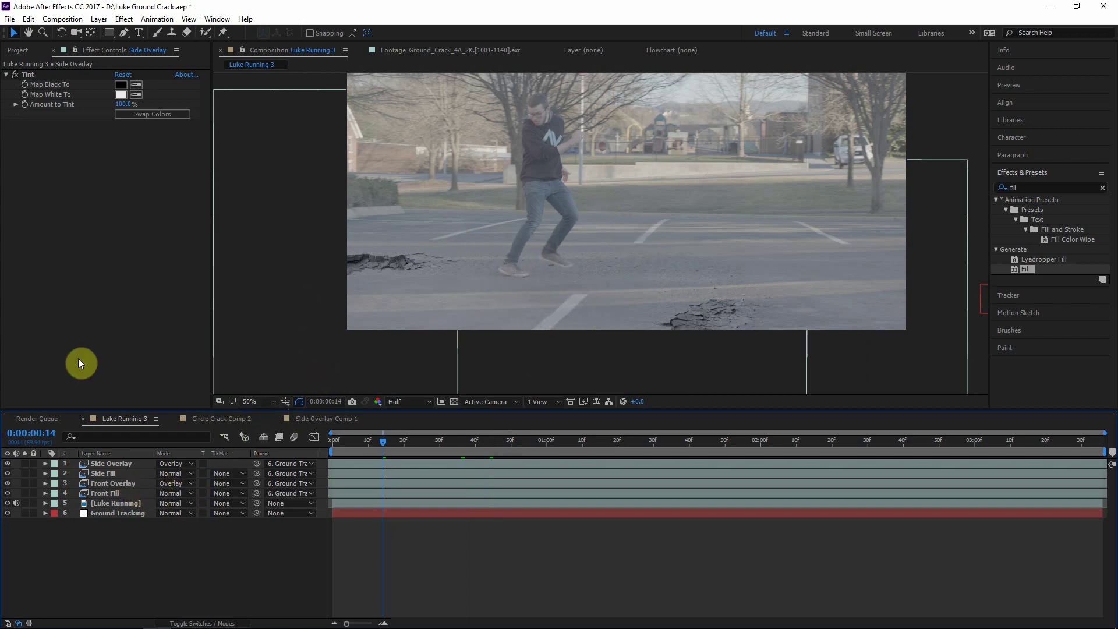
{"action": "left_click", "coordinate": [116, 463]}
{"action": "left_click", "coordinate": [24, 463]}
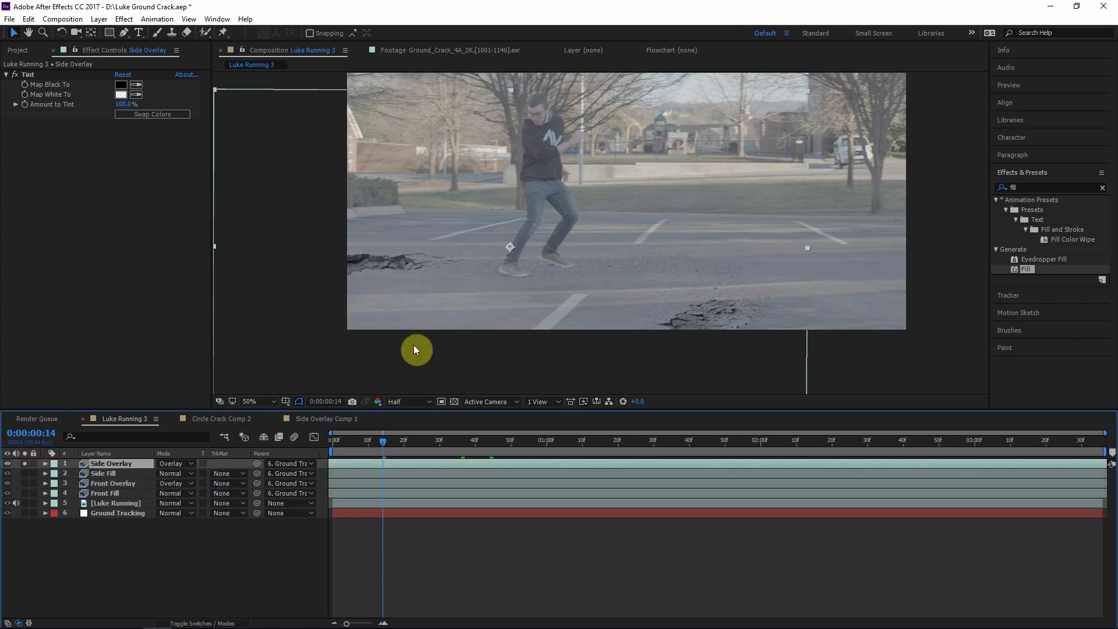
{"action": "left_click", "coordinate": [1034, 169]}
{"action": "type", "text": "linea"}
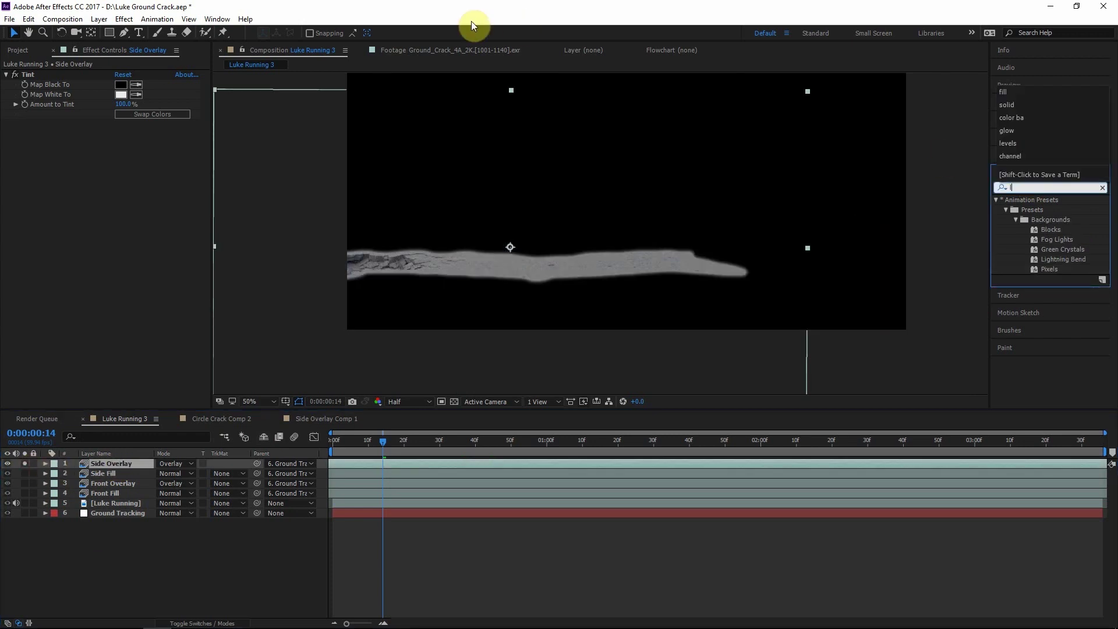
{"action": "type", "text": "r"}
{"action": "left_click_drag", "start_coordinate": [1018, 297], "coordinate": [166, 212]}
{"action": "mouse_move", "coordinate": [118, 134]}
{"action": "left_mouse_down"}
{"action": "mouse_move", "coordinate": [145, 135]}
{"action": "mouse_move", "coordinate": [117, 170]}
{"action": "mouse_move", "coordinate": [85, 163]}
{"action": "mouse_move", "coordinate": [172, 175]}
{"action": "mouse_move", "coordinate": [111, 137]}
{"action": "mouse_move", "coordinate": [124, 132]}
{"action": "left_mouse_up"}
{"action": "left_click_drag", "start_coordinate": [121, 177], "coordinate": [153, 176]}
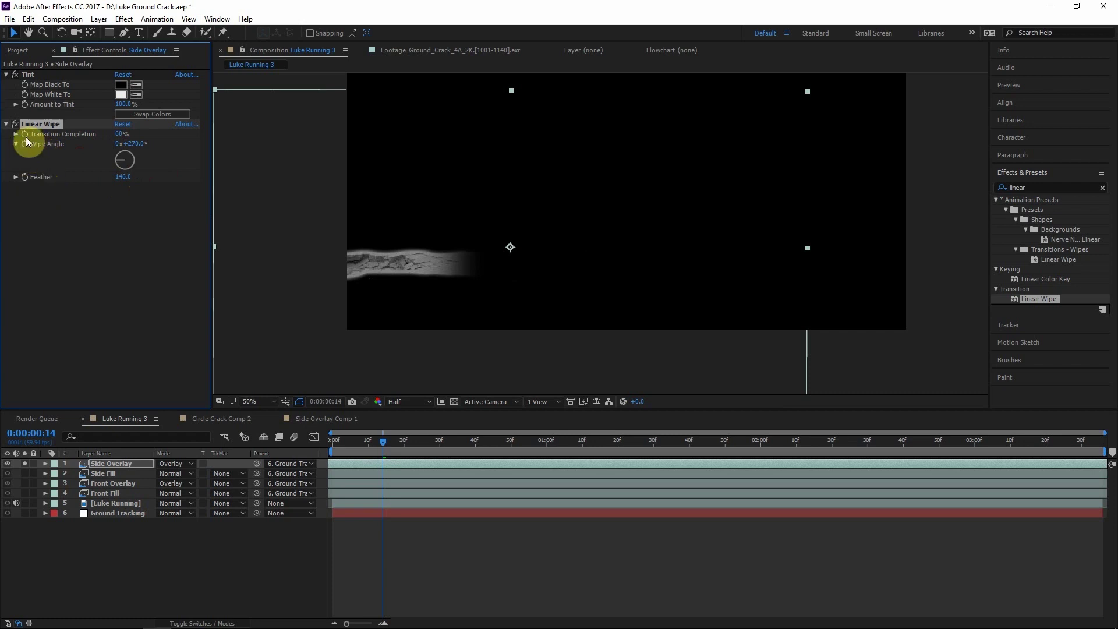
Keyframe the Linear Wipe's Transition Completion from 65% at the first frame down to 0%, and scrub through the reveal
{"action": "left_click_drag", "start_coordinate": [393, 449], "coordinate": [245, 427]}
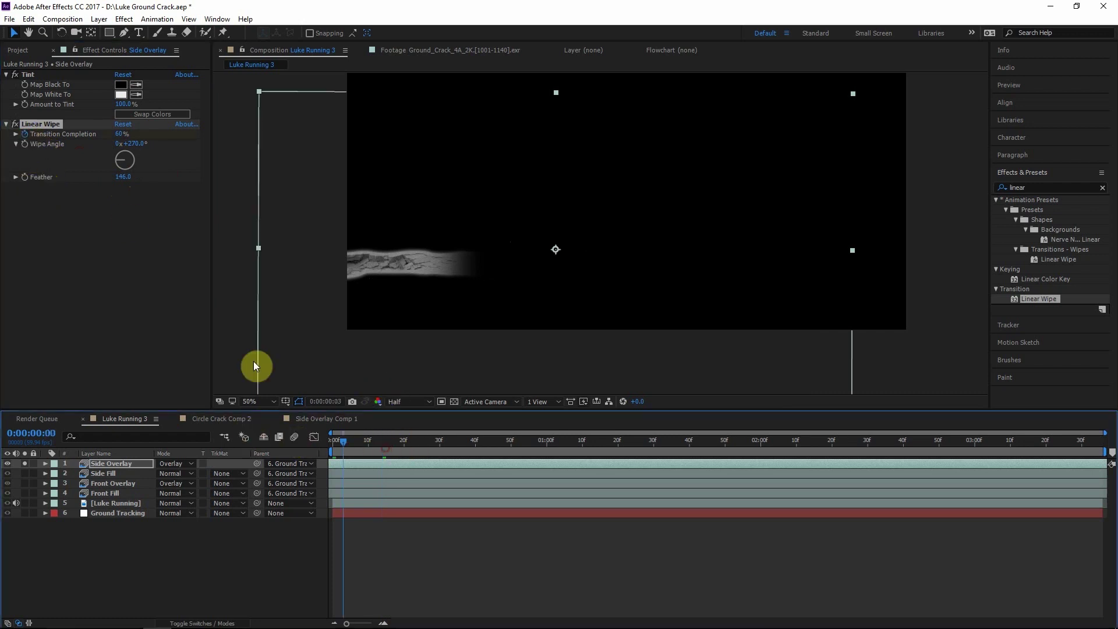
{"action": "left_click_drag", "start_coordinate": [115, 134], "coordinate": [78, 136]}
{"action": "key", "text": "space"}
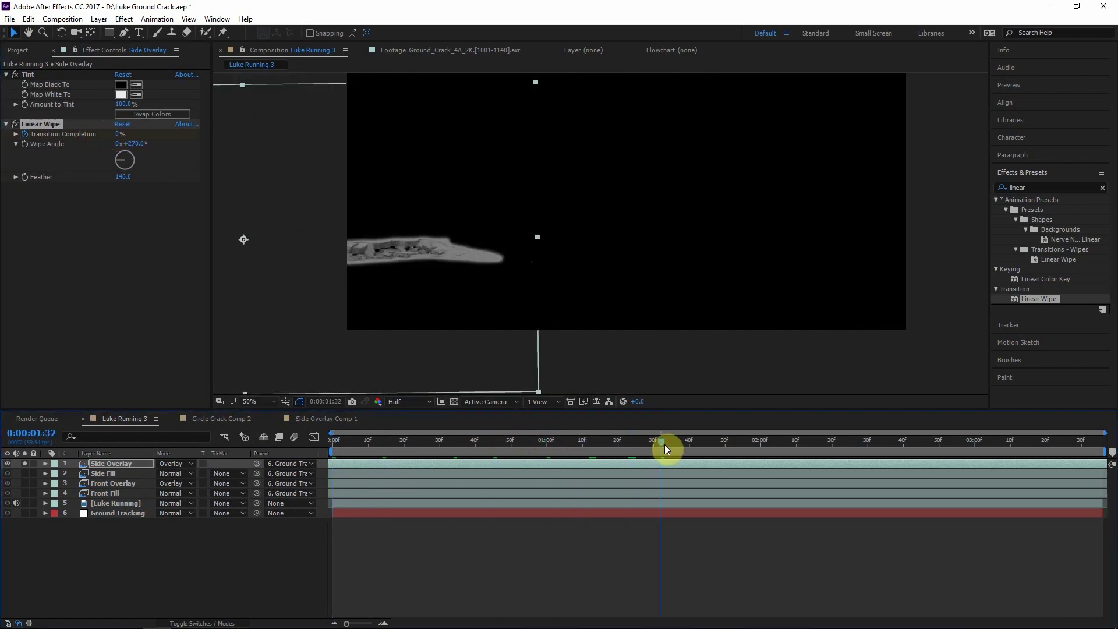
{"action": "key", "text": "u"}
{"action": "left_click", "coordinate": [652, 473]}
{"action": "left_click_drag", "start_coordinate": [613, 449], "coordinate": [401, 446]}
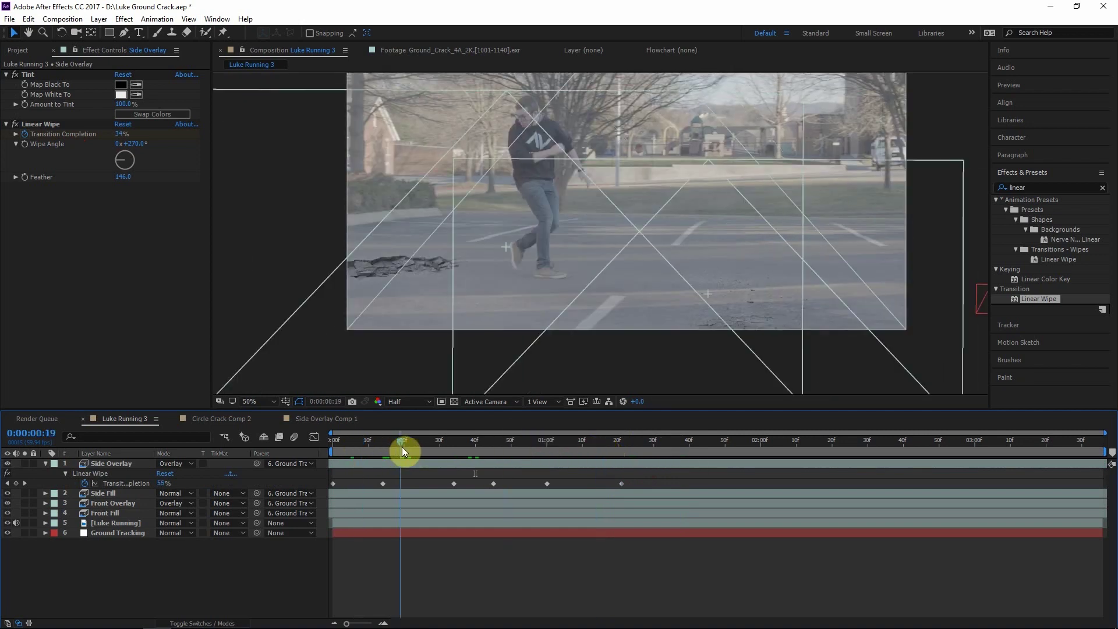
Solo Front Overlay and draw a closed six-point mask around the front crack at 0:00:00:19
{"action": "left_click", "coordinate": [110, 503]}
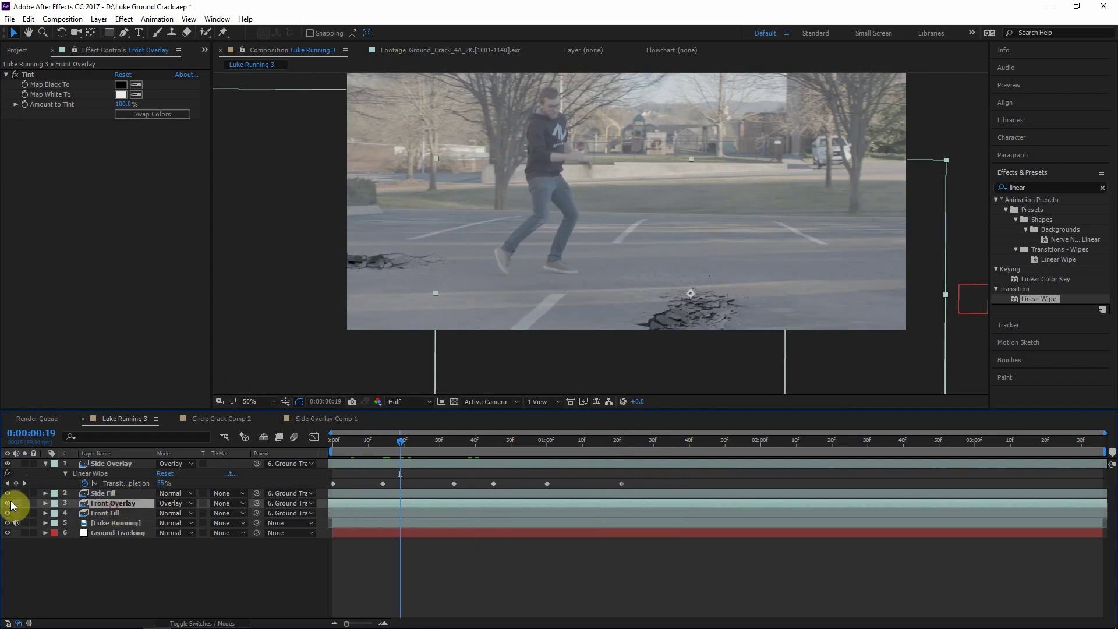
{"action": "left_click", "coordinate": [24, 503]}
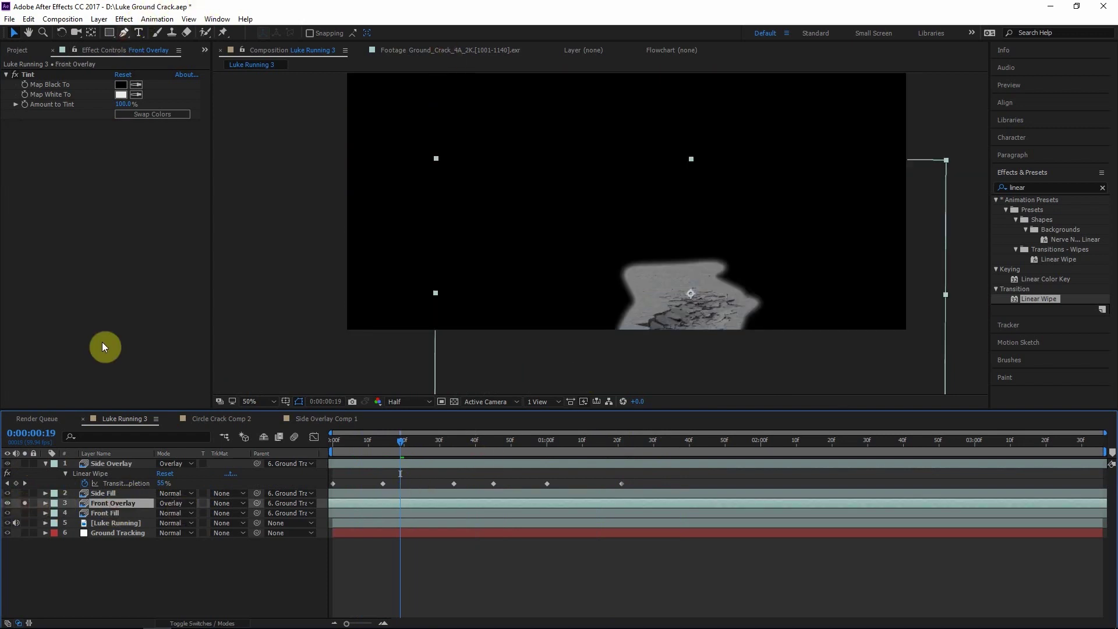
{"action": "key", "text": "g"}
{"action": "left_click", "coordinate": [528, 342]}
{"action": "left_click", "coordinate": [581, 296]}
{"action": "left_click", "coordinate": [630, 284]}
{"action": "left_click", "coordinate": [673, 294]}
{"action": "left_click", "coordinate": [723, 351]}
{"action": "left_click", "coordinate": [618, 380]}
{"action": "left_click", "coordinate": [528, 343]}
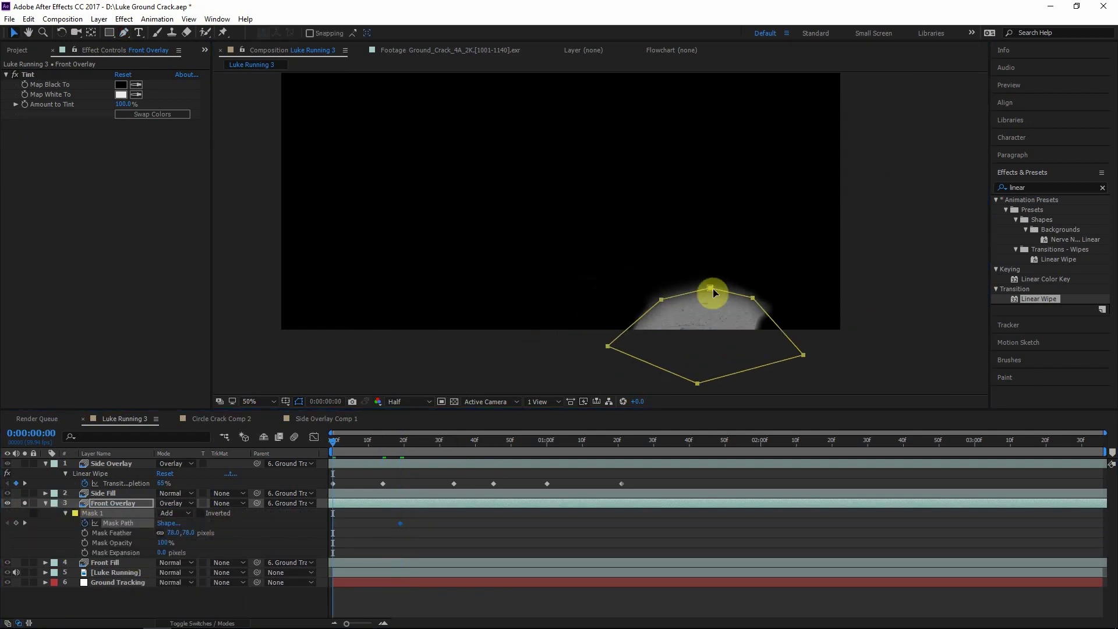
Keyframe the mask's path and feather, with feather 78 pixels at 0:00:00:20 and 175 pixels at the first frame
{"action": "left_click", "coordinate": [66, 513]}
{"action": "left_click", "coordinate": [85, 523]}
{"action": "left_click", "coordinate": [85, 533]}
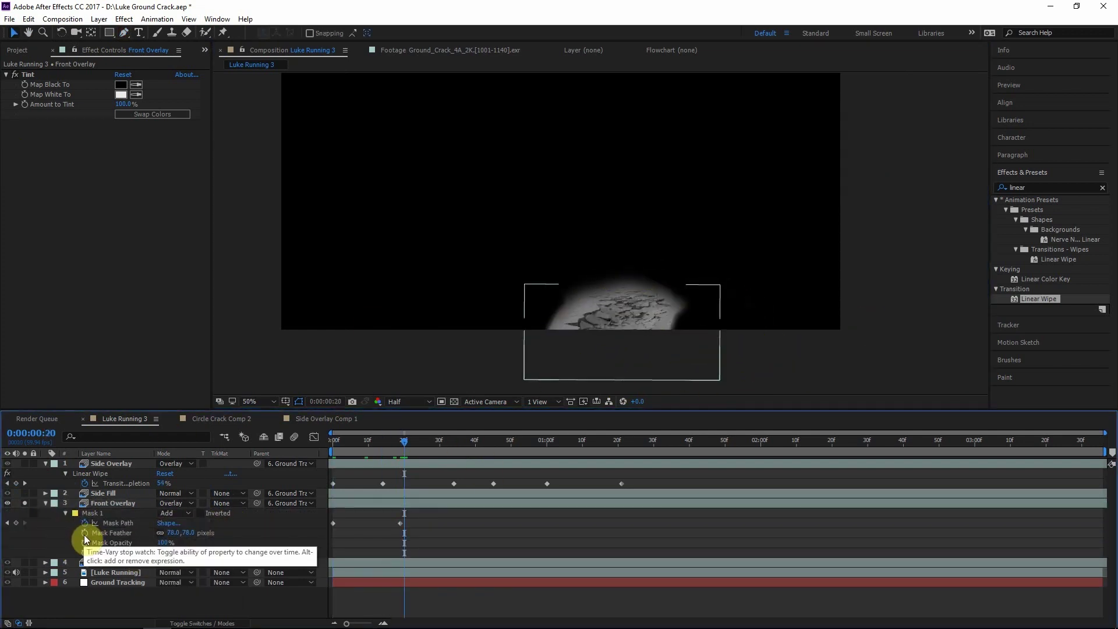
{"action": "left_click", "coordinate": [335, 441]}
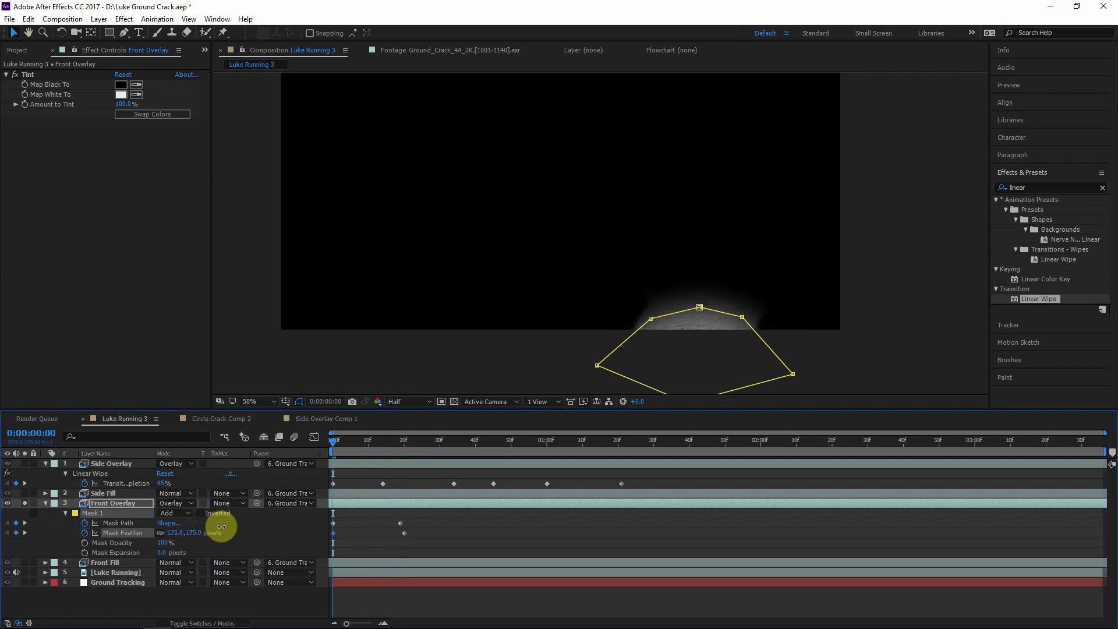
Add a Mask Path keyframe at 0:00:00:40, unsolo Front Overlay, and scrub the composite to check the reveal
{"action": "left_click", "coordinate": [475, 441]}
{"action": "left_click", "coordinate": [525, 250]}
{"action": "left_click", "coordinate": [459, 531]}
{"action": "left_click", "coordinate": [25, 503]}
{"action": "left_click_drag", "start_coordinate": [575, 446], "coordinate": [389, 448]}
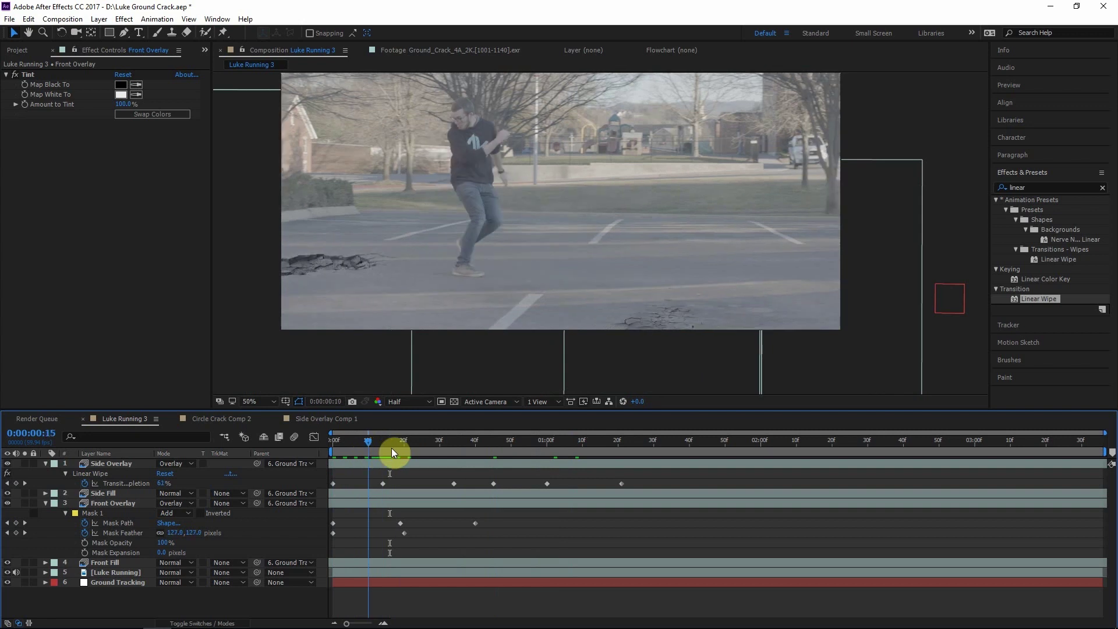
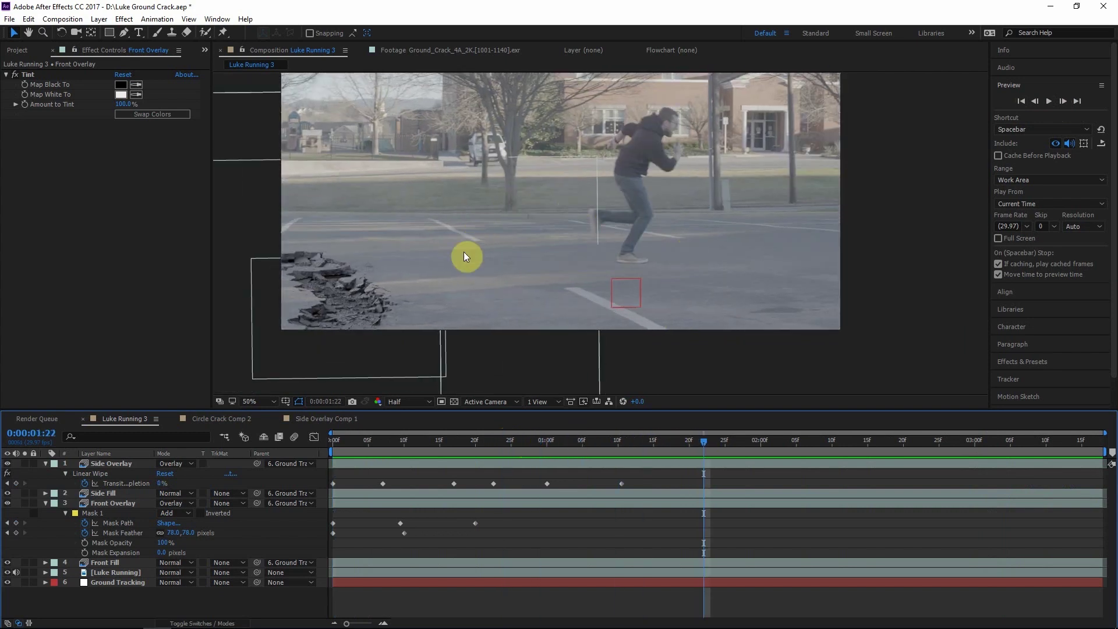
Add the Ground_Crack_2B_2K footage as the top layer and move it down onto the pavement
{"action": "left_click", "coordinate": [18, 50]}
{"action": "left_click_drag", "start_coordinate": [55, 259], "coordinate": [50, 497]}
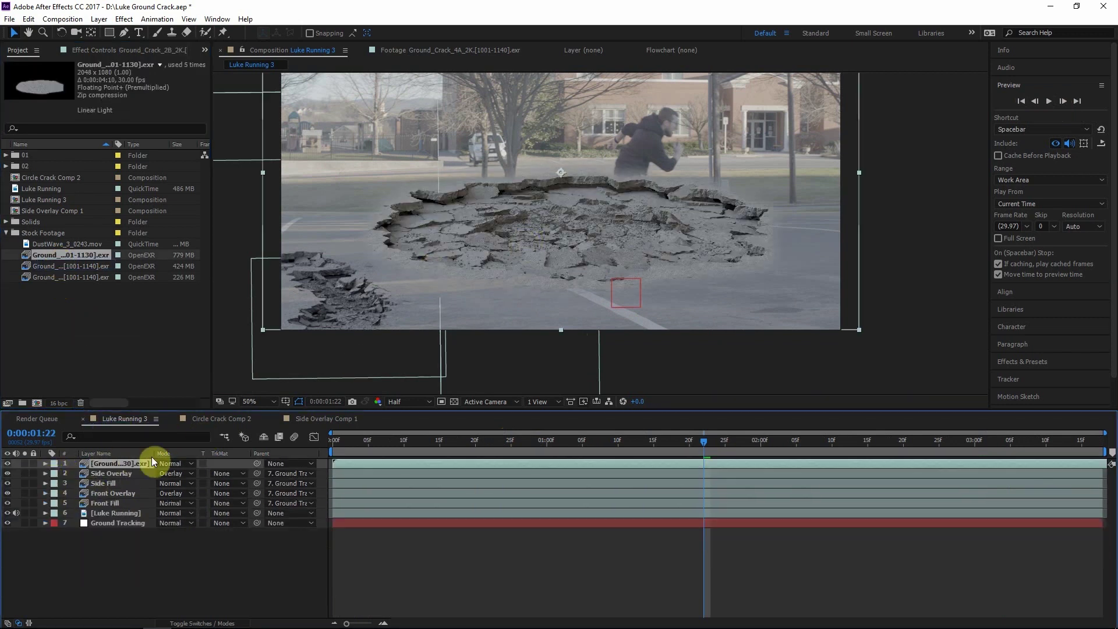
{"action": "left_click_drag", "start_coordinate": [550, 240], "coordinate": [556, 299]}
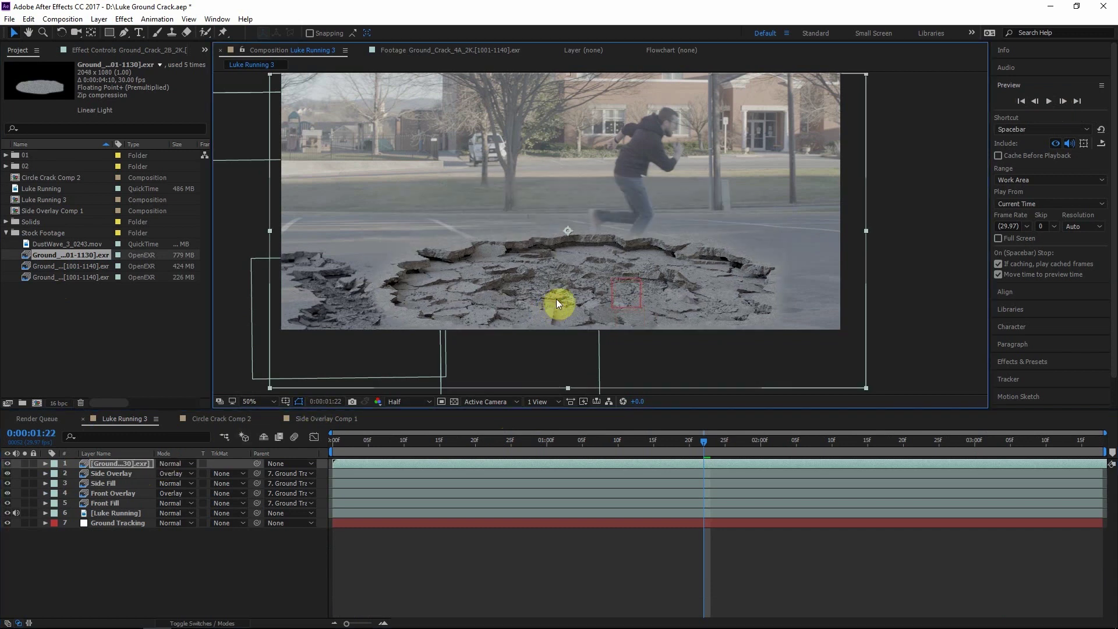
Scale the new Ground_Crack_2B_2K layer to 75% and move it down onto the pavement
{"action": "key", "text": "s"}
{"action": "left_click", "coordinate": [175, 473]}
{"action": "type", "text": "75"}
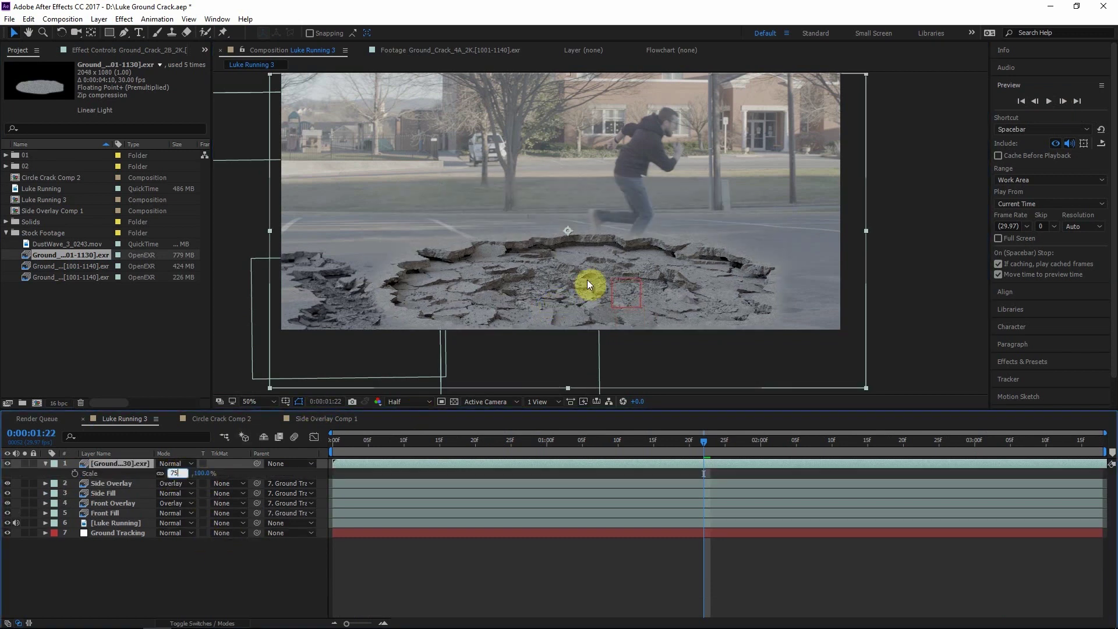
{"action": "key", "text": "Return"}
{"action": "left_click_drag", "start_coordinate": [612, 268], "coordinate": [603, 296]}
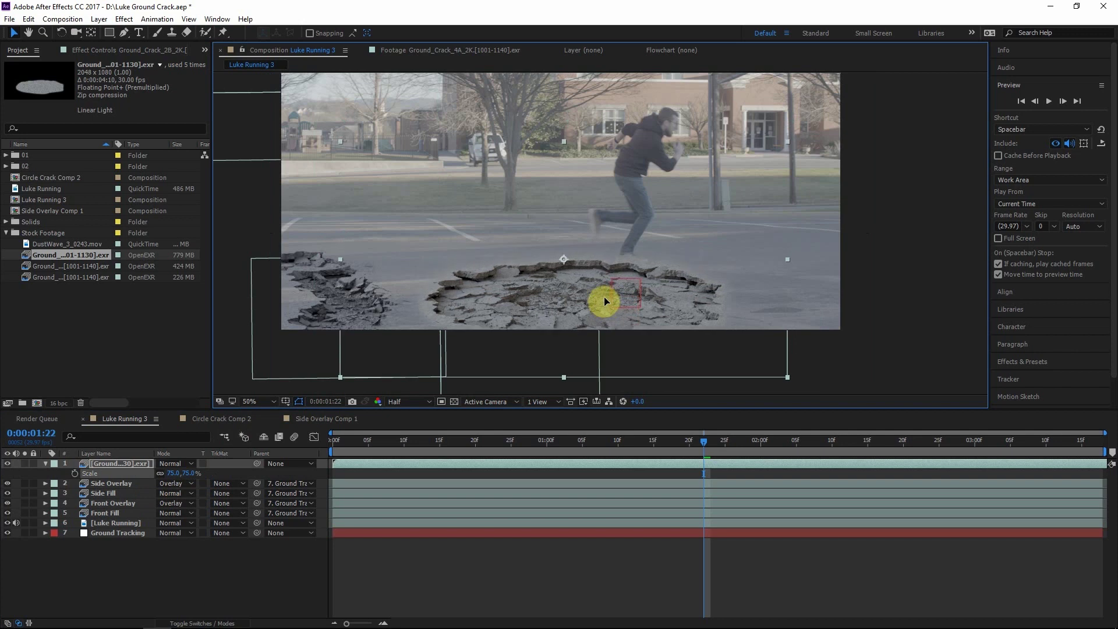
Delay the circular crack layer to start at about 0:00:01:23 and parent it to Ground Tracking
{"action": "left_click_drag", "start_coordinate": [452, 464], "coordinate": [774, 465]}
{"action": "left_click_drag", "start_coordinate": [257, 463], "coordinate": [103, 533]}
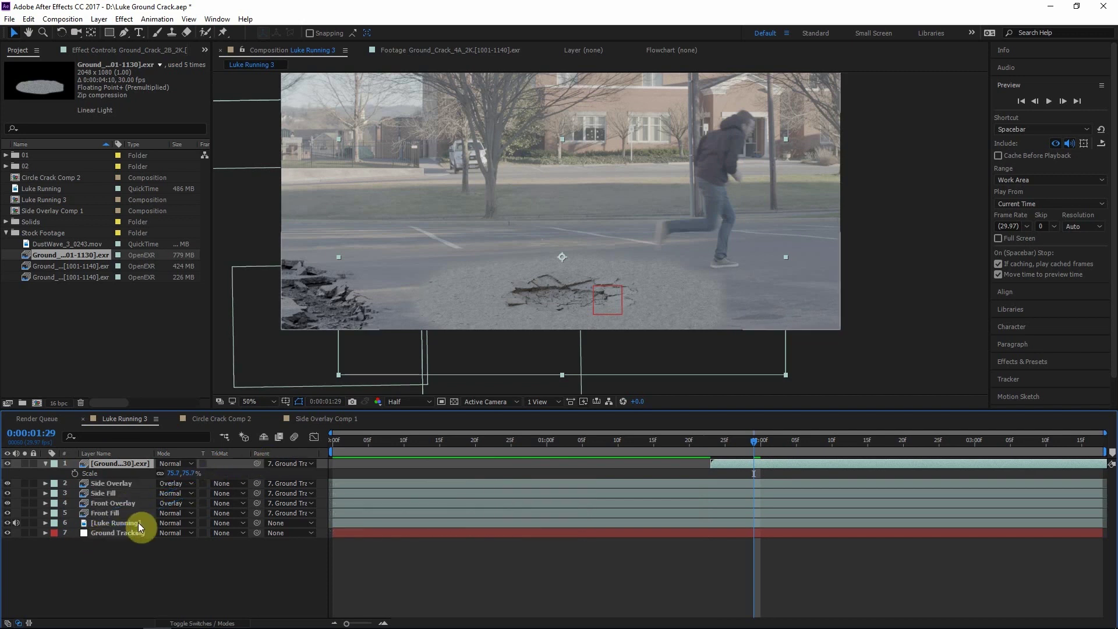
Nudge the circular crack slightly lower on the pavement at 0:00:01:29 and set its blending mode to Overlay
{"action": "left_click_drag", "start_coordinate": [578, 302], "coordinate": [578, 306]}
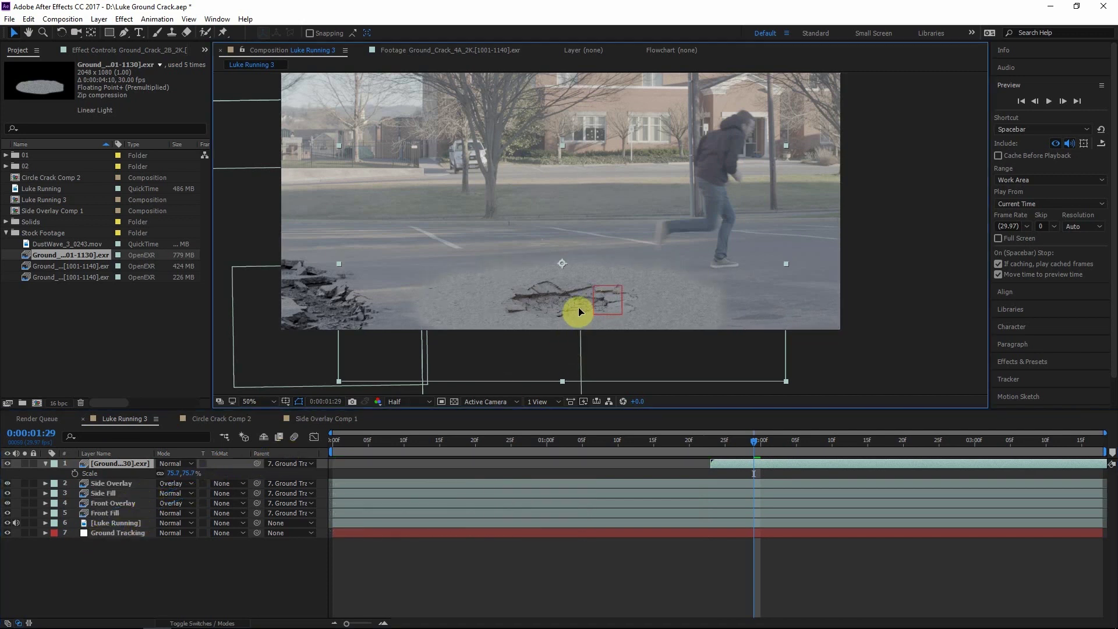
{"action": "left_click", "coordinate": [175, 464]}
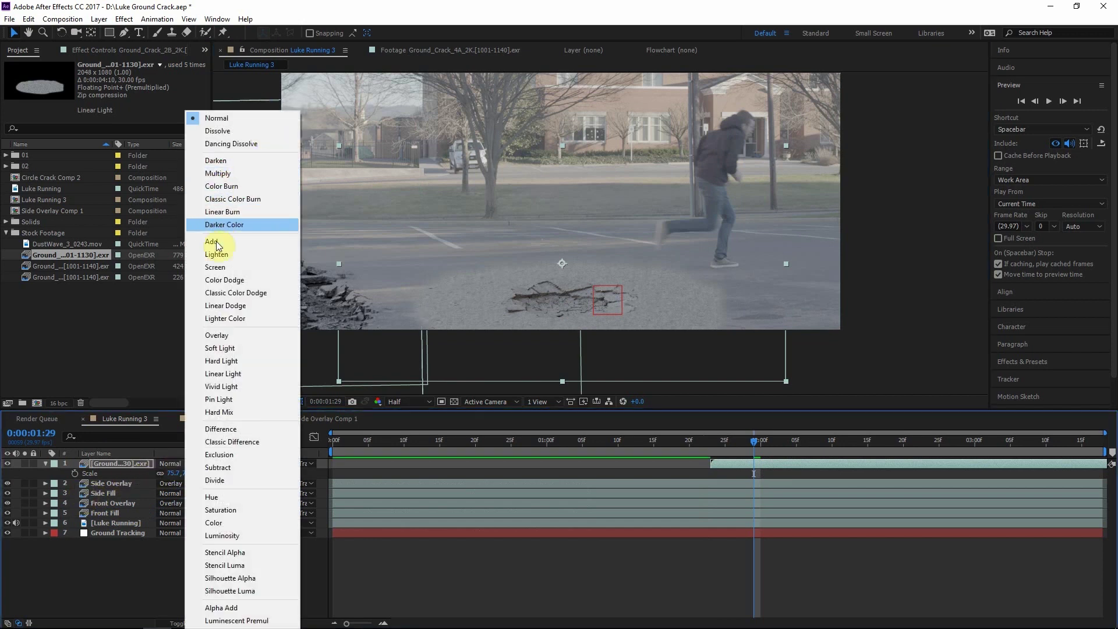
{"action": "left_click", "coordinate": [217, 335]}
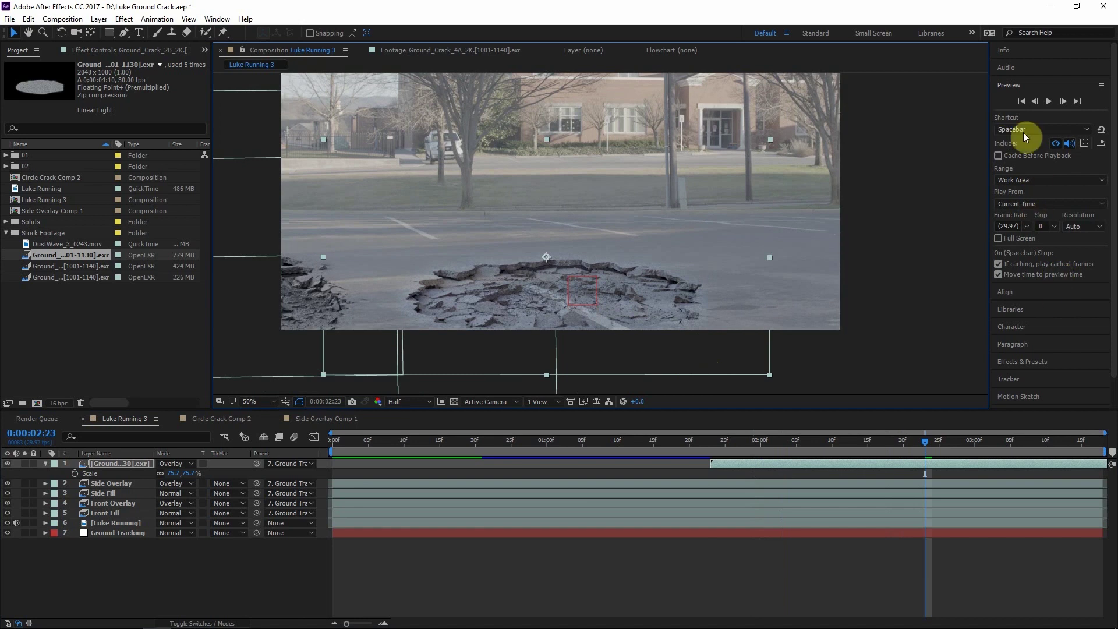
Apply the Tint effect to the circular crack layer at 0:00:02:23, mapping white to light grey F0F0F0
{"action": "left_click", "coordinate": [1011, 85]}
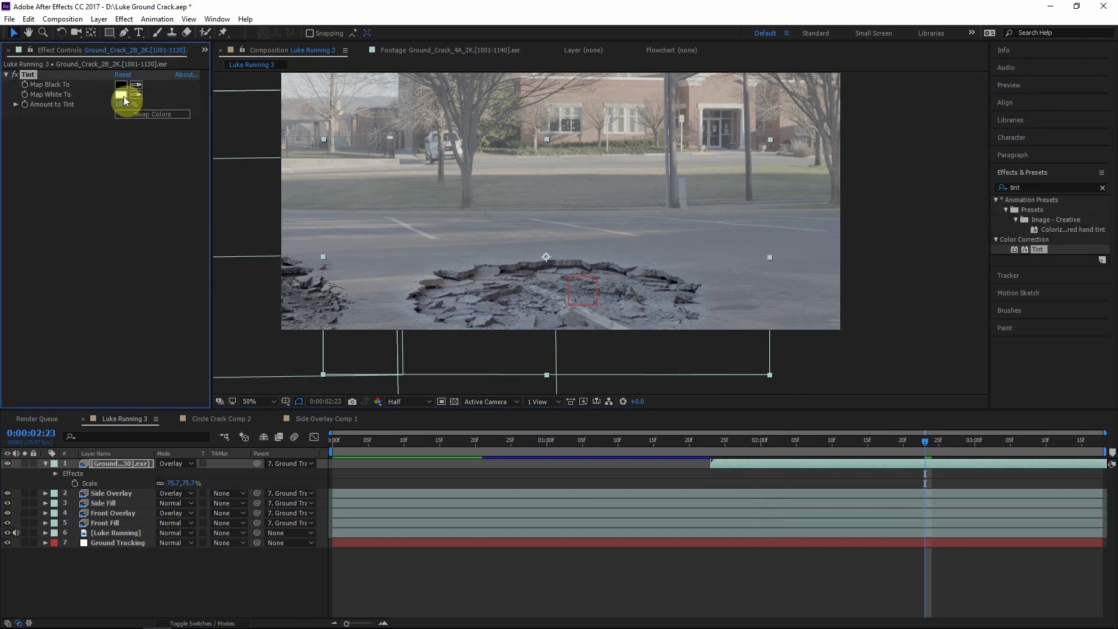
{"action": "left_click", "coordinate": [121, 94]}
{"action": "left_click_drag", "start_coordinate": [194, 204], "coordinate": [180, 208]}
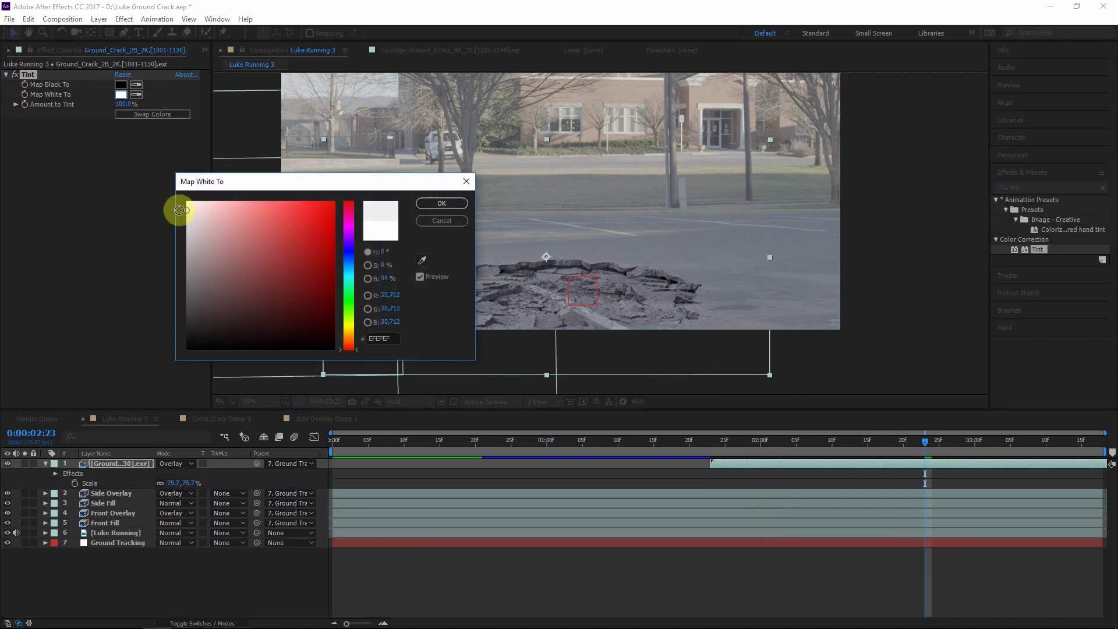
{"action": "left_click", "coordinate": [450, 203]}
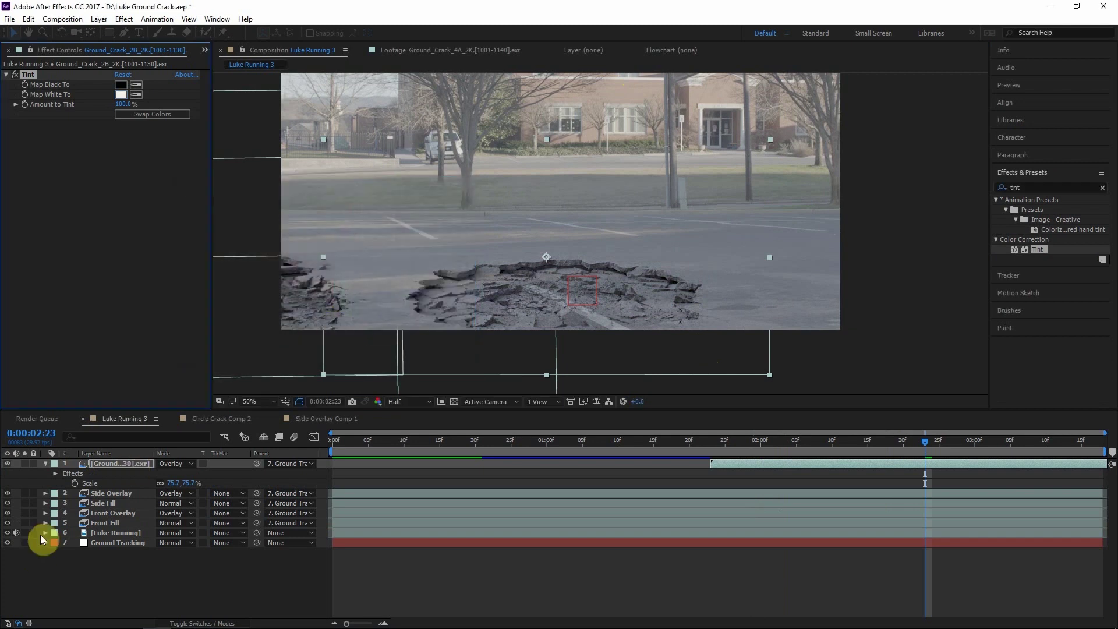
Add an adjustment layer on top with two Brightness & Contrast effects at contrast 100 to exaggerate the tonal differences
{"action": "left_click", "coordinate": [113, 465]}
{"action": "key", "text": "ctrl+alt+y"}
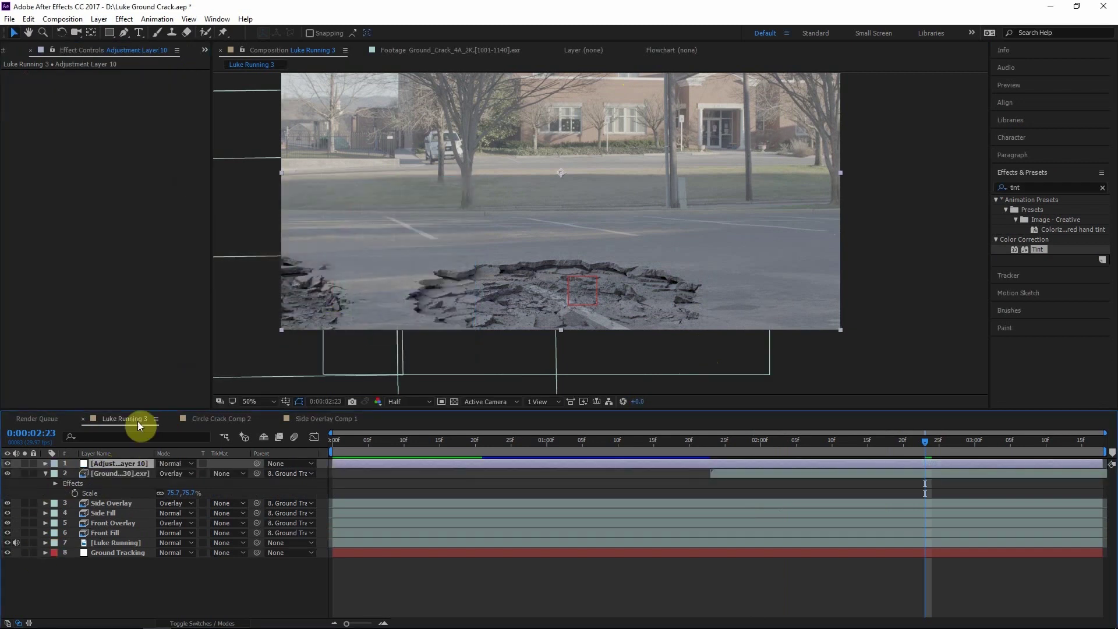
{"action": "left_click", "coordinate": [1048, 187]}
{"action": "type", "text": "bright"}
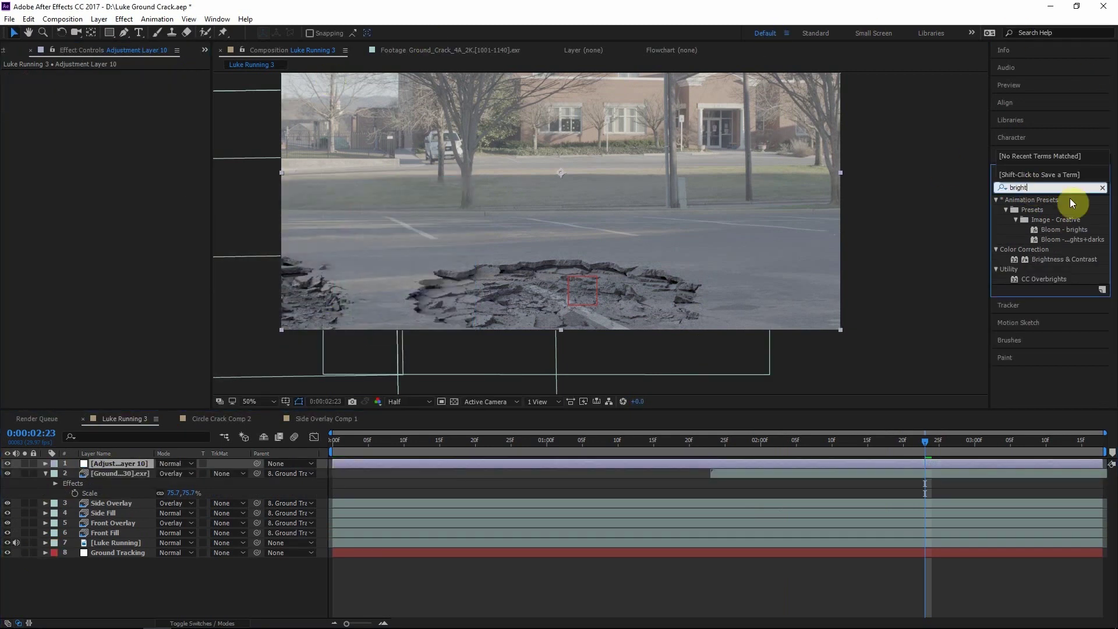
{"action": "left_click_drag", "start_coordinate": [1060, 259], "coordinate": [390, 462]}
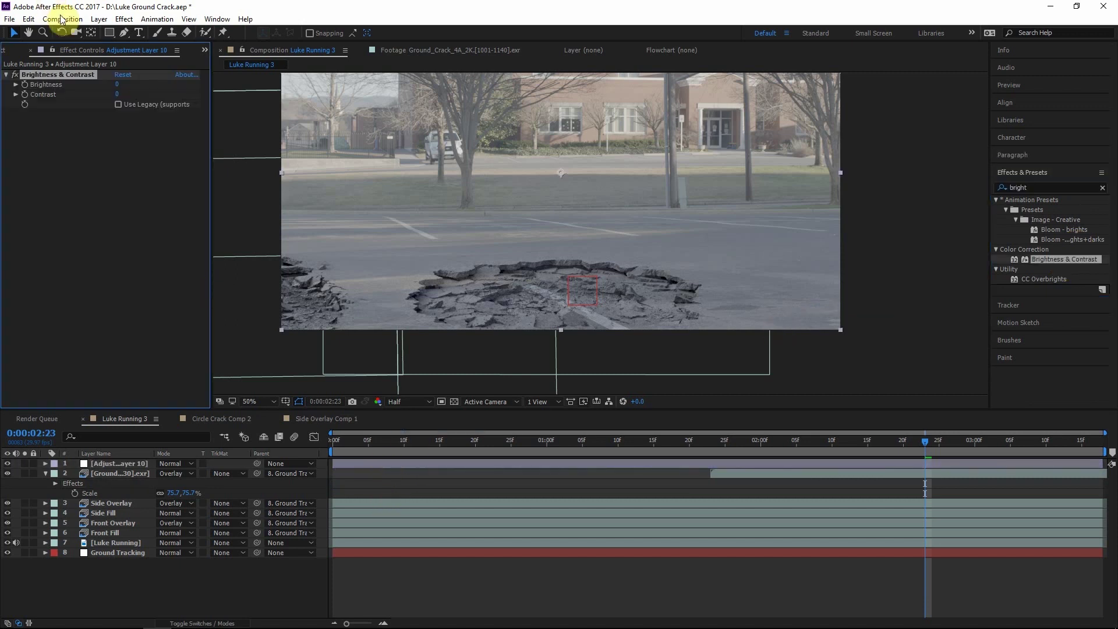
{"action": "left_click_drag", "start_coordinate": [123, 93], "coordinate": [187, 87]}
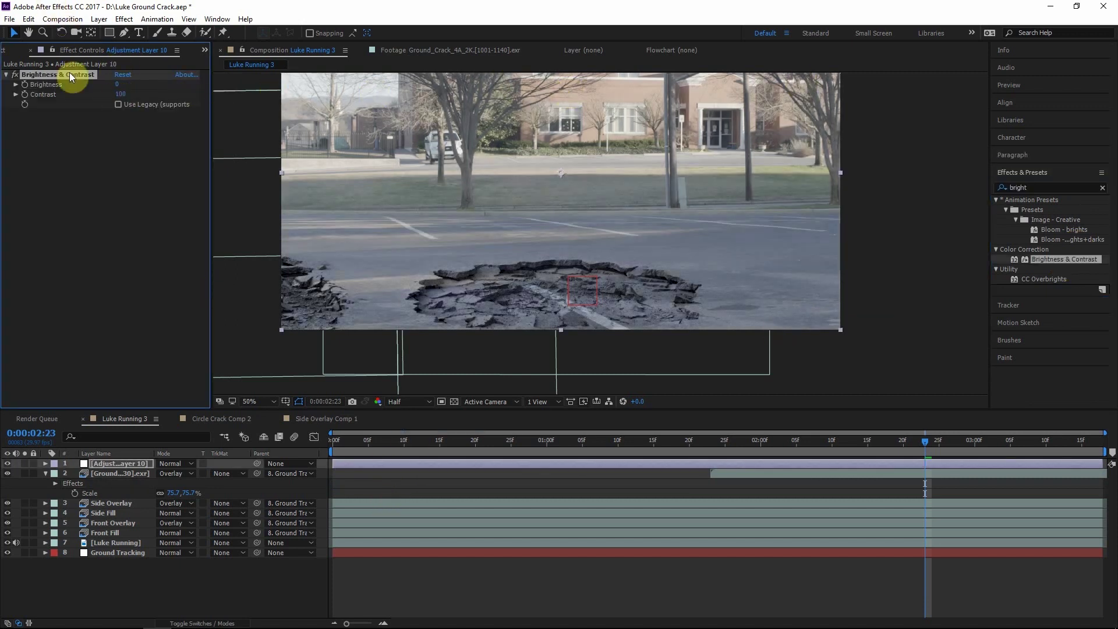
{"action": "key", "text": "ctrl+d"}
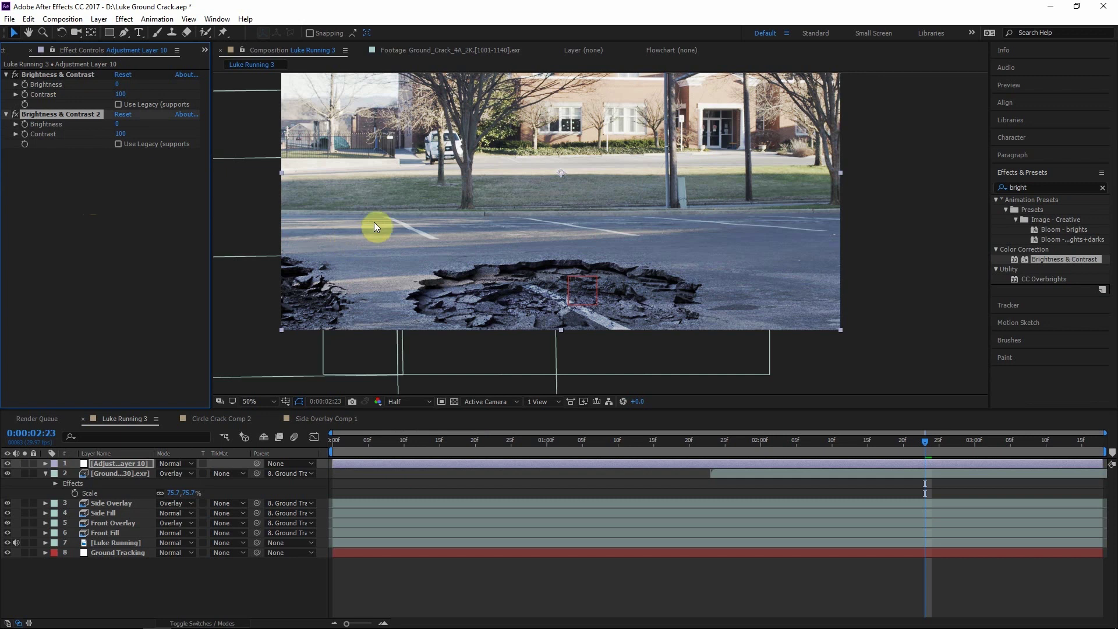
Darken the Tint effect's Map White To colour on the circular crack layer to ECECEC
{"action": "left_click", "coordinate": [135, 473]}
{"action": "scroll", "coordinate": [425, 288], "scroll_direction": "up", "scroll_amount": 2}
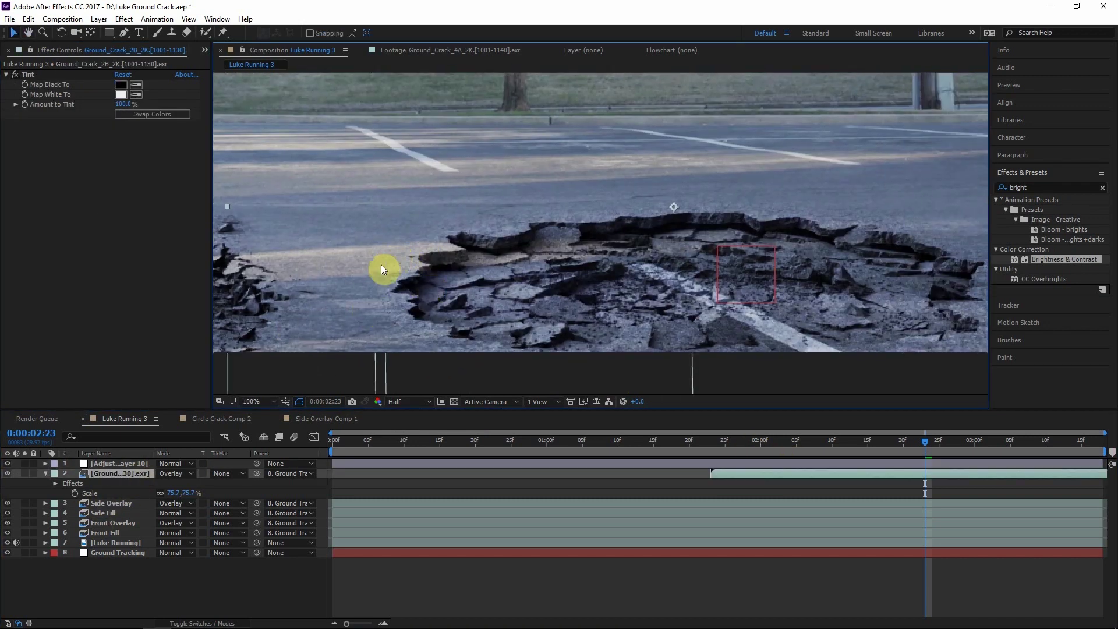
{"action": "left_click", "coordinate": [121, 94]}
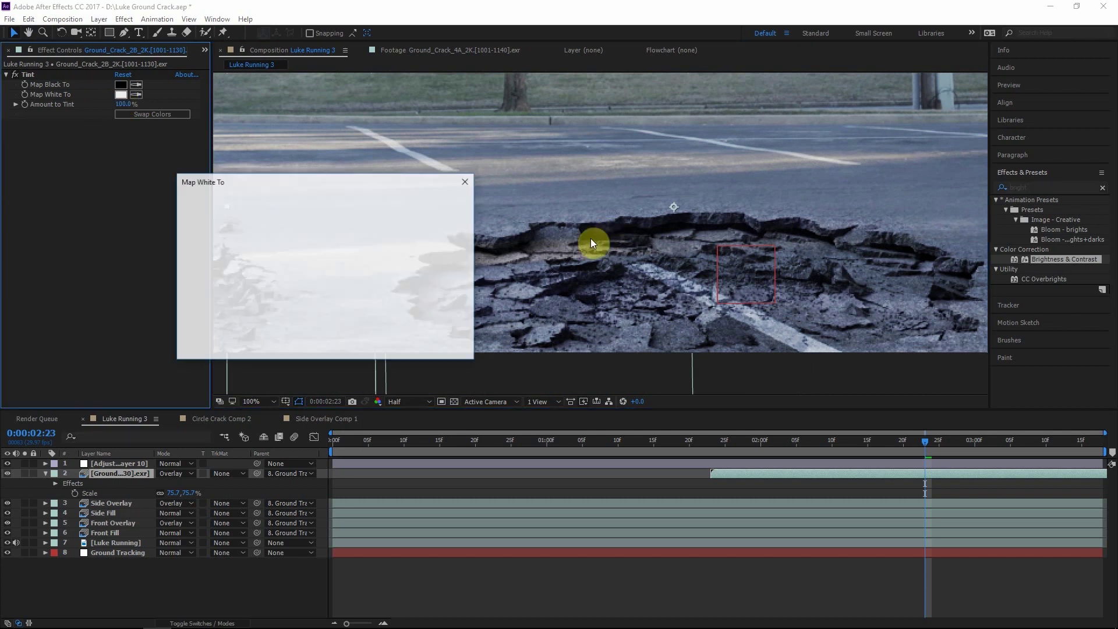
{"action": "left_click_drag", "start_coordinate": [309, 184], "coordinate": [755, 184]}
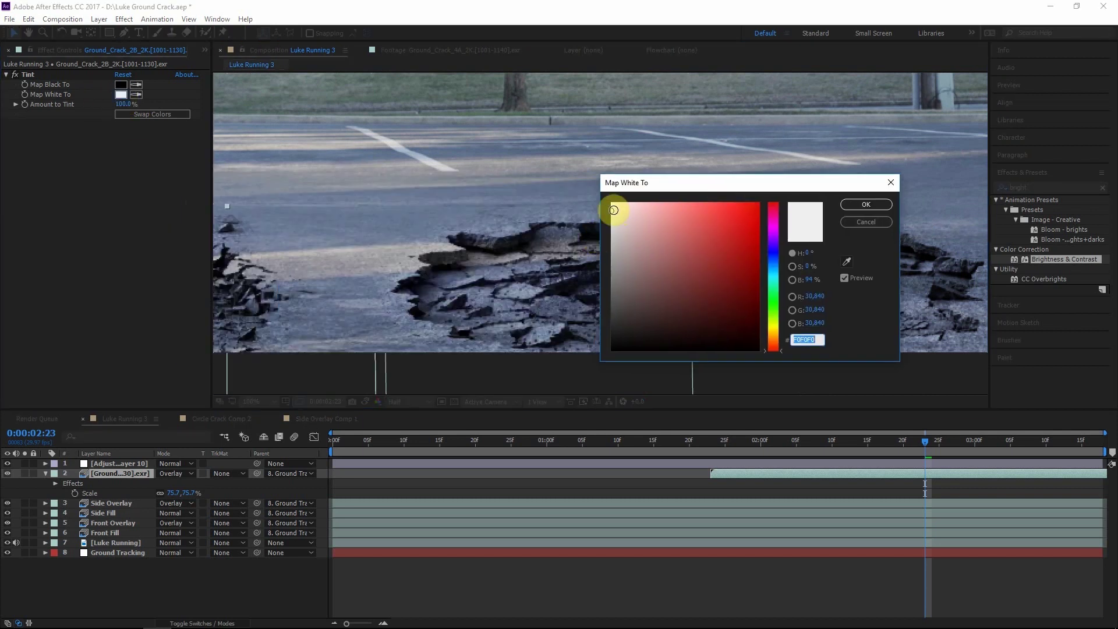
{"action": "left_click_drag", "start_coordinate": [613, 210], "coordinate": [606, 207]}
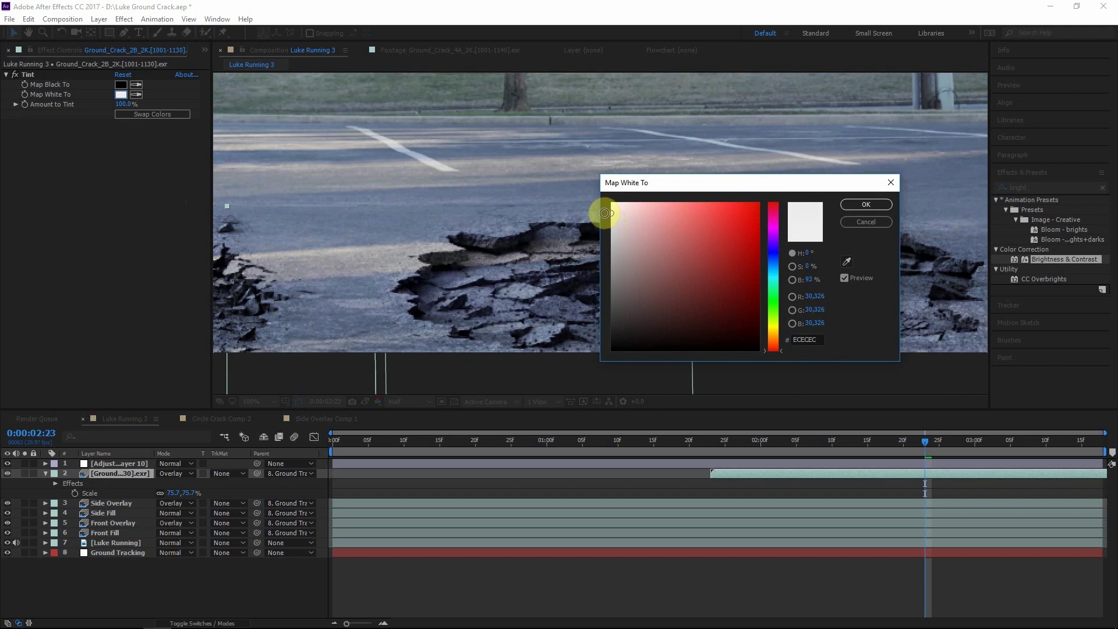
{"action": "left_click", "coordinate": [865, 204]}
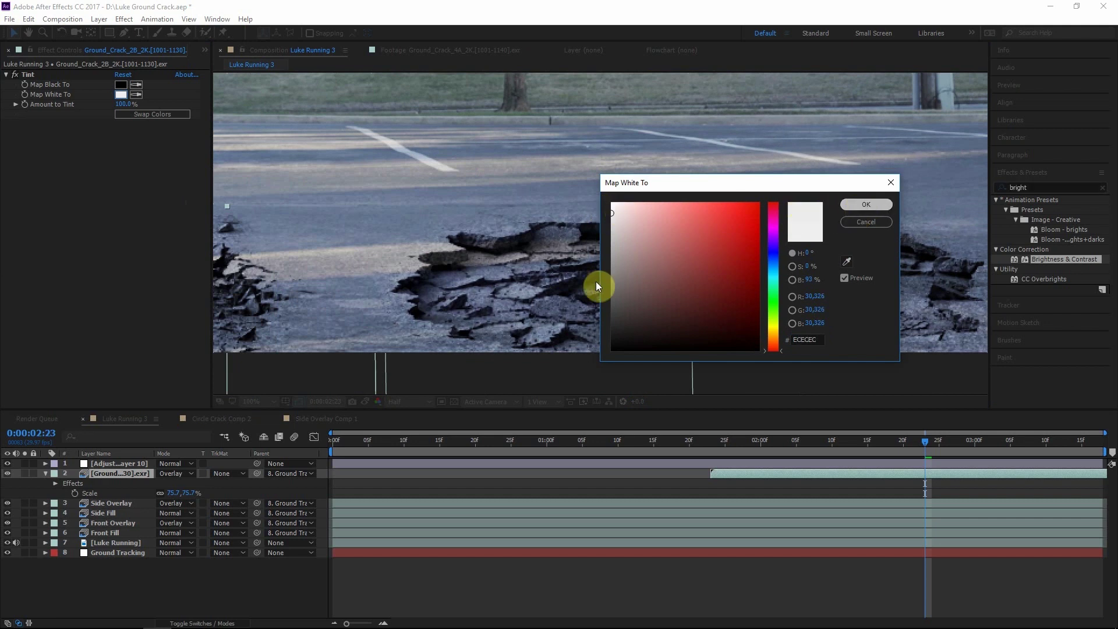
Delete the contrast-checking adjustment layer
{"action": "left_click", "coordinate": [98, 462]}
{"action": "key", "text": "Delete"}
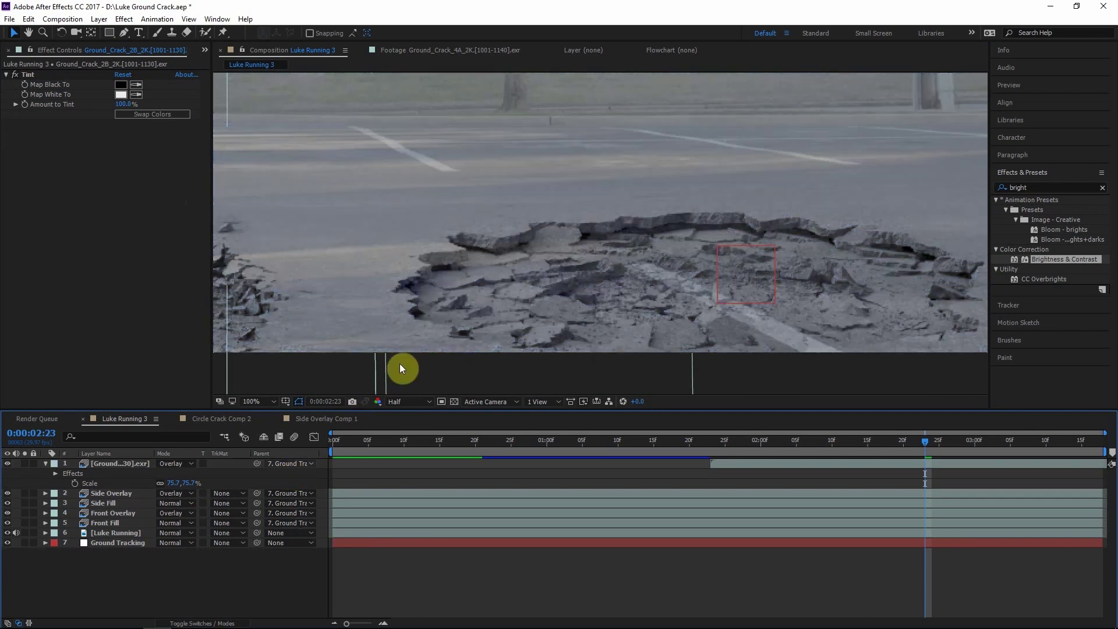
{"action": "scroll", "coordinate": [467, 256], "scroll_direction": "down", "scroll_amount": 2}
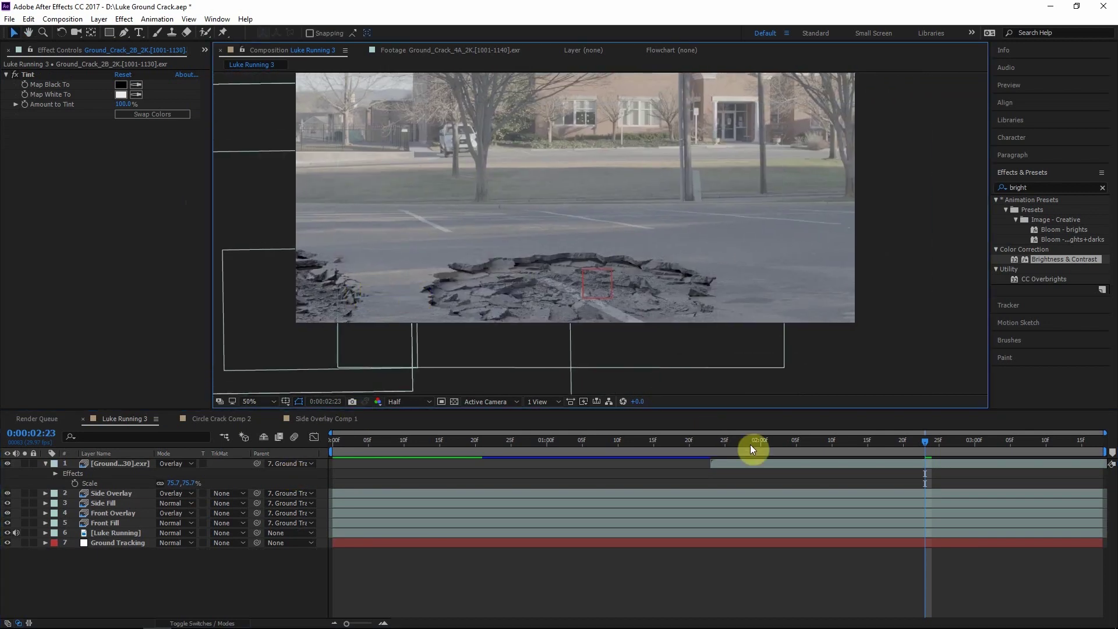
At 0:00:02:18, duplicate the circular crack as Circle Overlay and Circle Fill, and set Circle Fill's blending mode to Normal
{"action": "left_click", "coordinate": [889, 442]}
{"action": "left_click", "coordinate": [106, 465]}
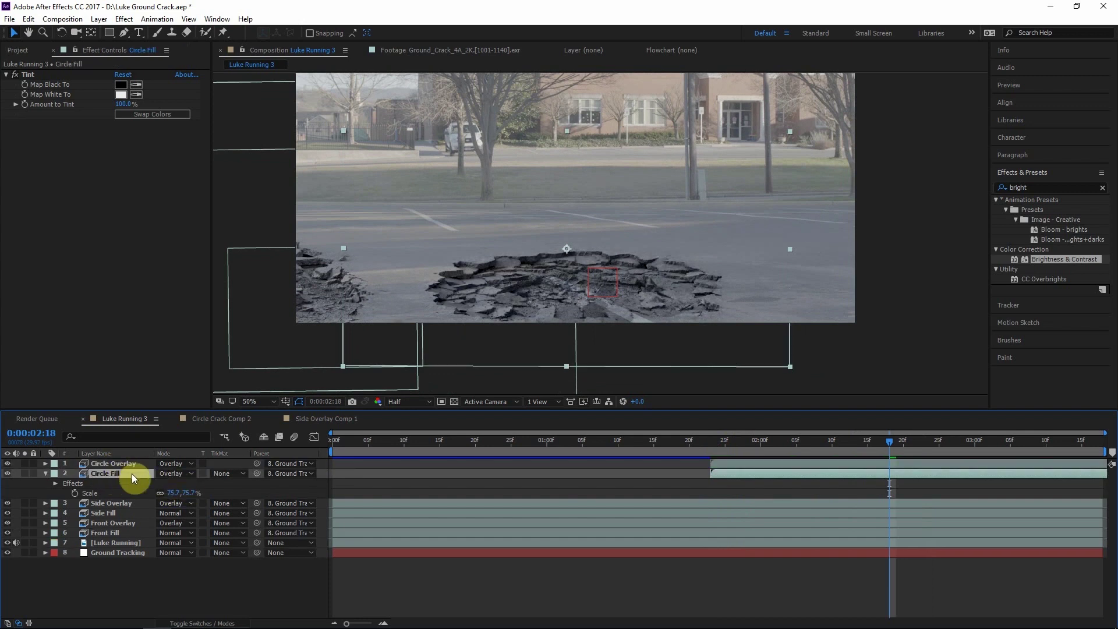
{"action": "left_click", "coordinate": [176, 474]}
{"action": "left_click", "coordinate": [218, 118]}
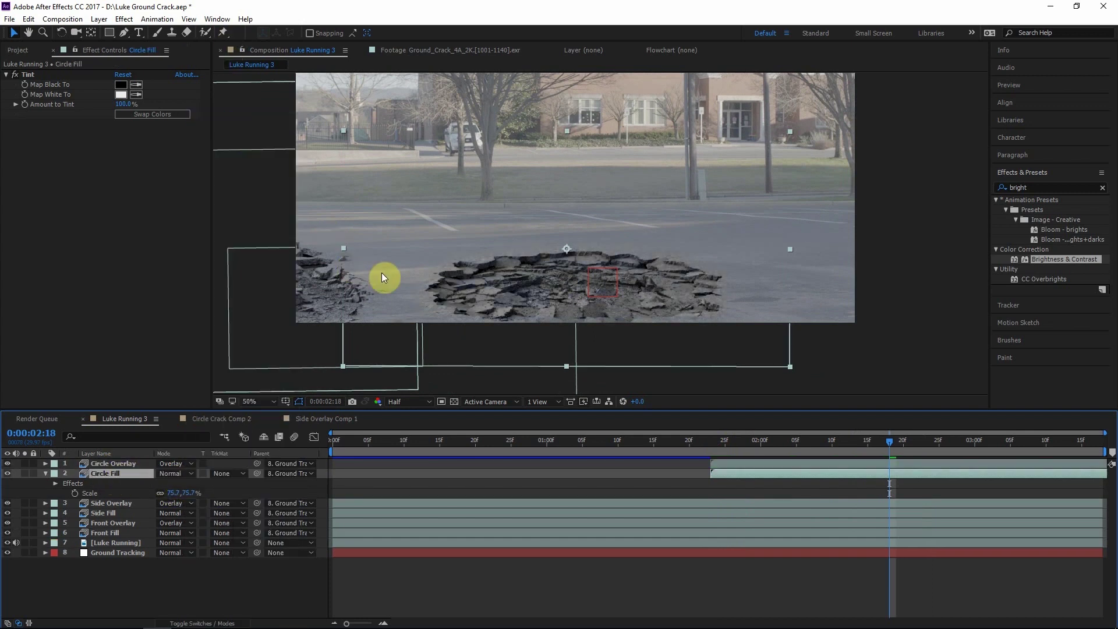
Replace Circle Fill's Tint with an Extract effect, using white point 100 and white softness 25
{"action": "left_click", "coordinate": [1039, 184]}
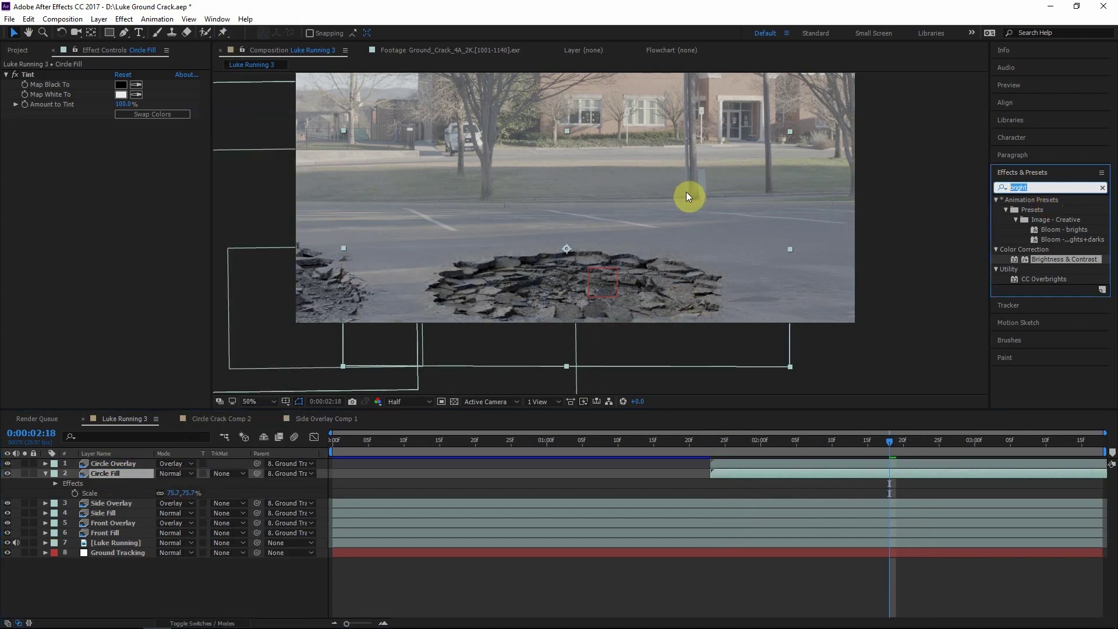
{"action": "type", "text": "extra"}
{"action": "double_click", "coordinate": [1030, 239]}
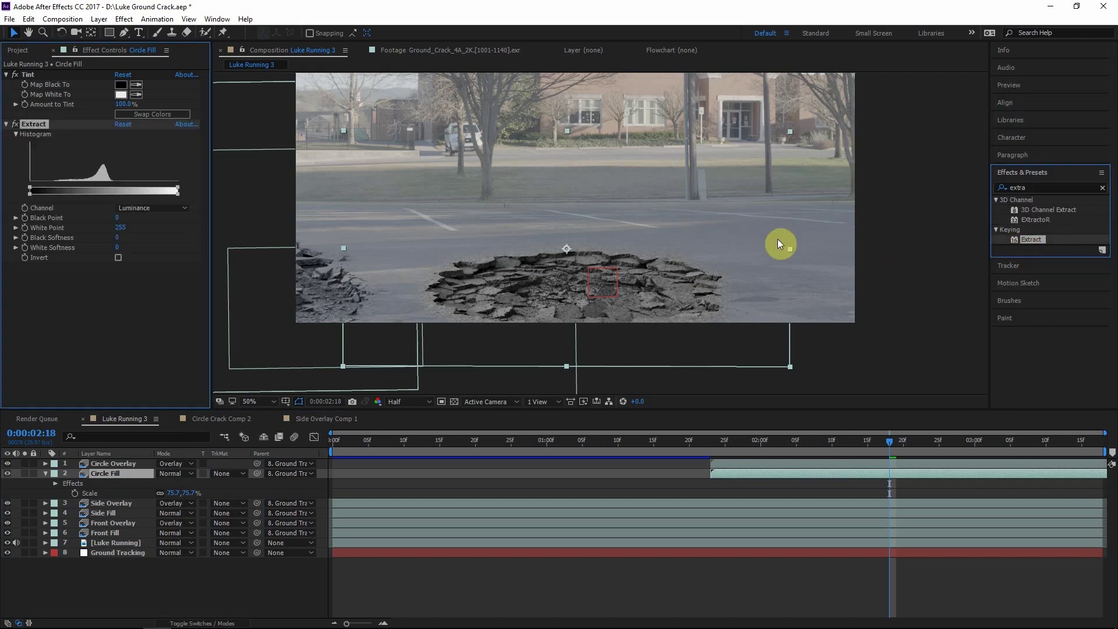
{"action": "left_click", "coordinate": [36, 75]}
{"action": "key", "text": "Delete"}
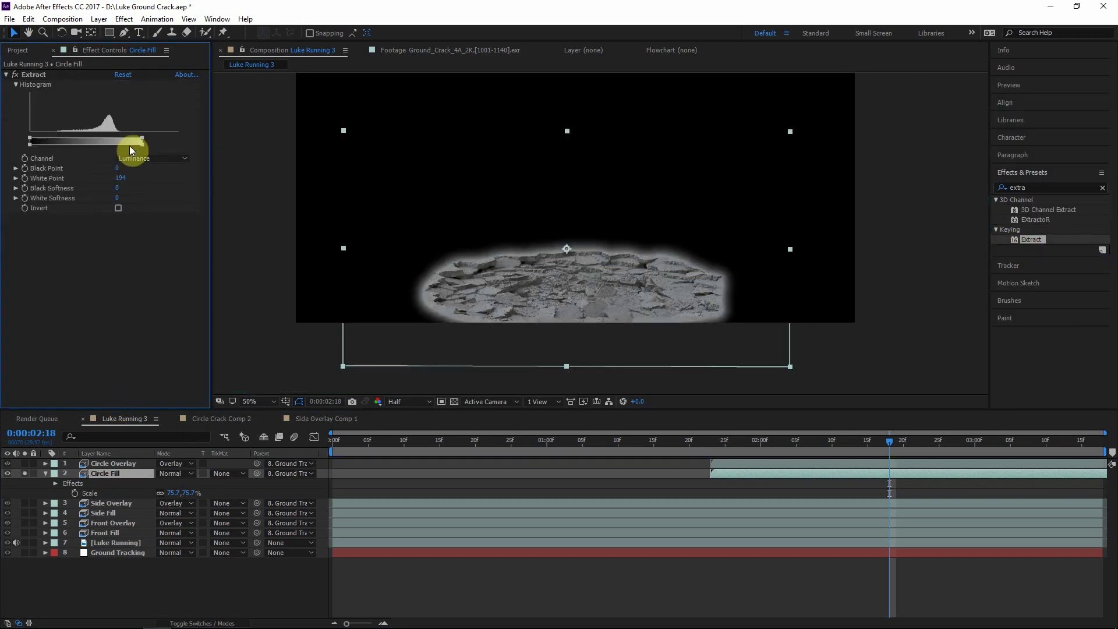
{"action": "left_click_drag", "start_coordinate": [141, 140], "coordinate": [90, 140]}
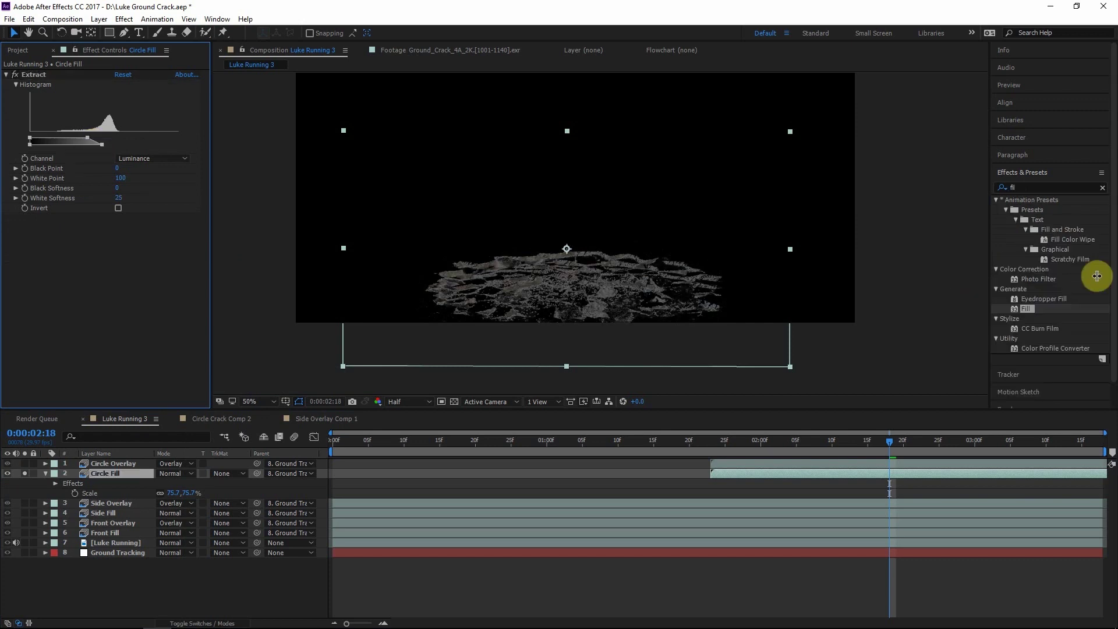
Apply the Fill effect to Circle Fill and sample its colour from the pavement in the full composite
{"action": "left_click_drag", "start_coordinate": [1027, 309], "coordinate": [131, 315]}
{"action": "left_click", "coordinate": [24, 473]}
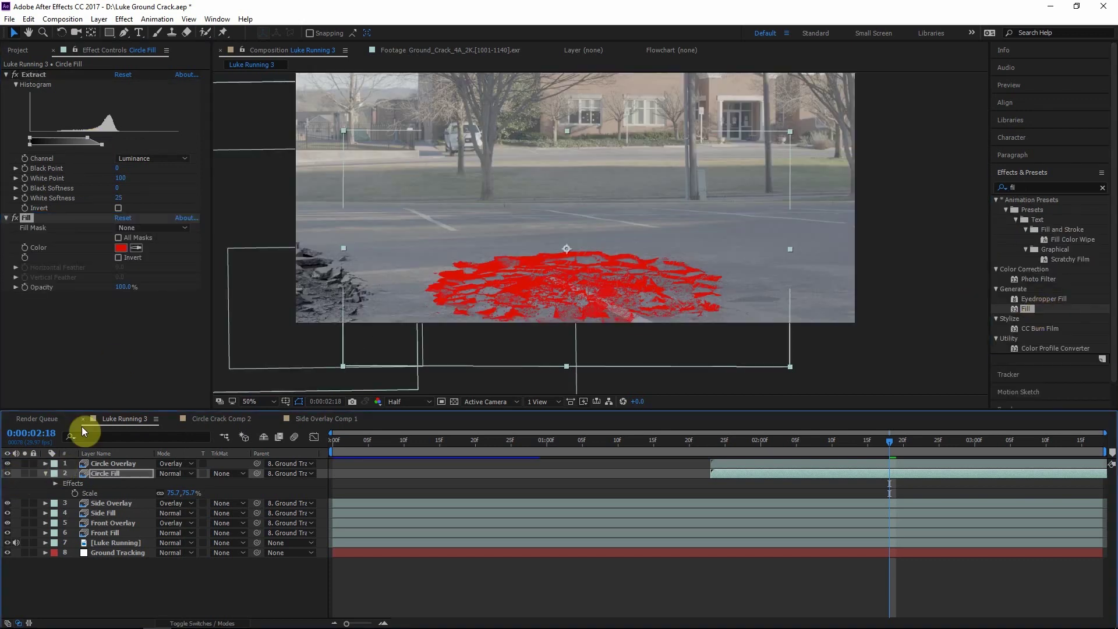
{"action": "left_click", "coordinate": [133, 248]}
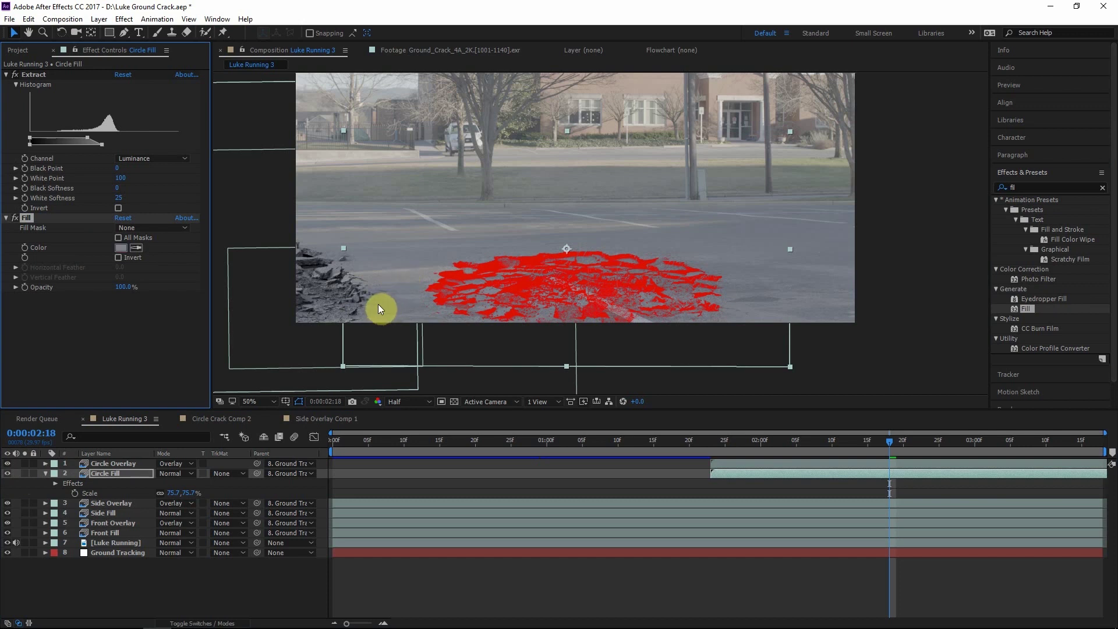
{"action": "left_click", "coordinate": [557, 607]}
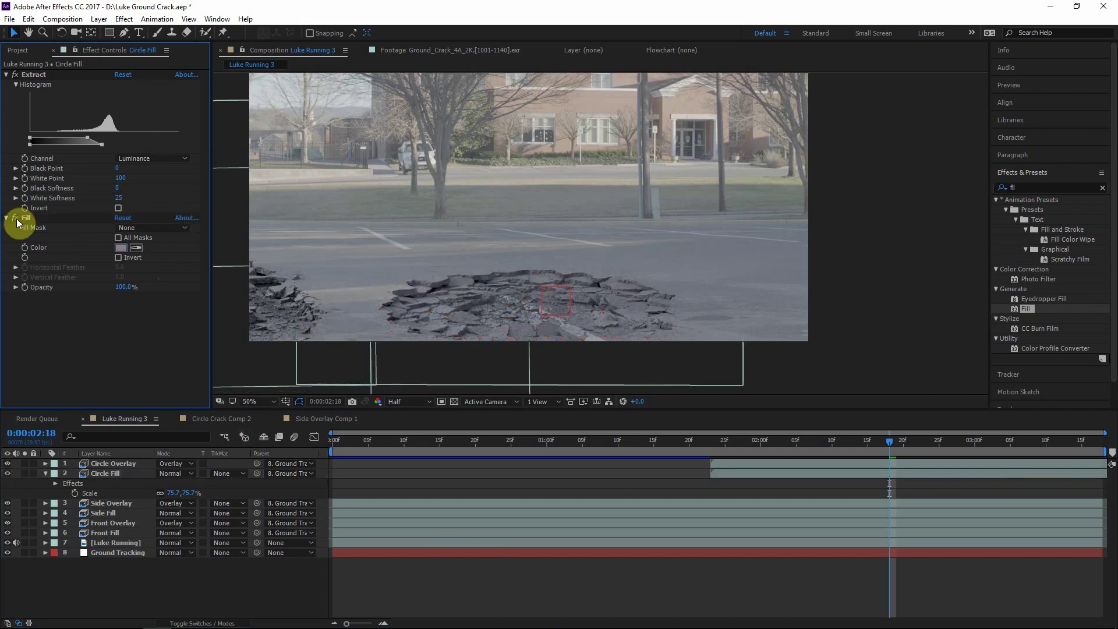
Compare Circle Fill with and without the Fill effect, and darken the fill colour to 686B73
{"action": "left_click", "coordinate": [14, 217]}
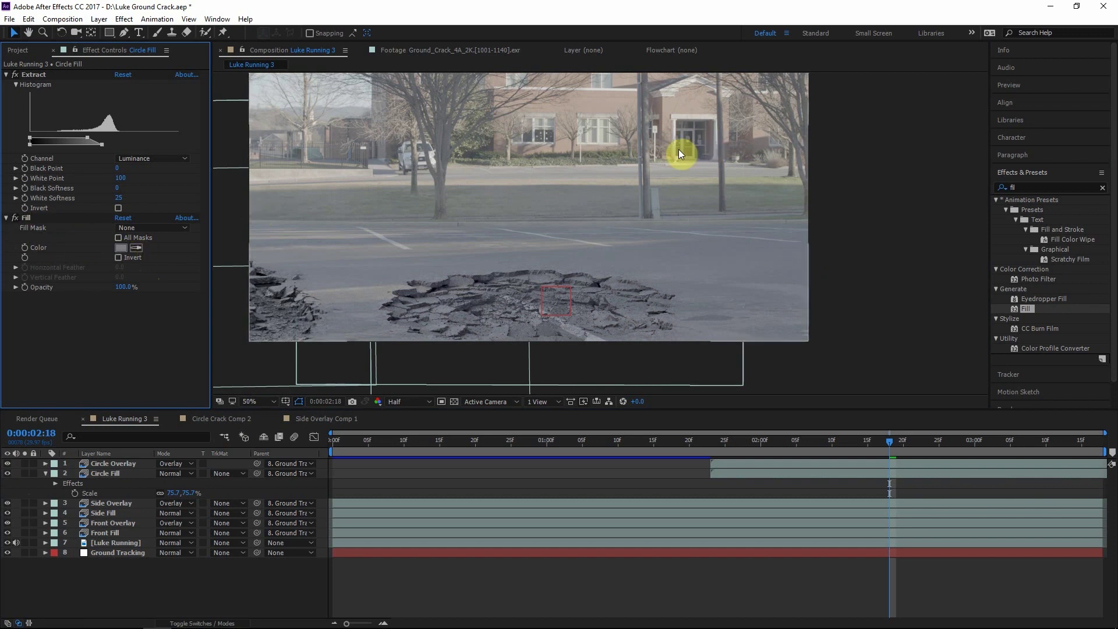
{"action": "scroll", "coordinate": [700, 170], "scroll_direction": "up", "scroll_amount": 2}
{"action": "left_click_drag", "start_coordinate": [698, 143], "coordinate": [631, 130]}
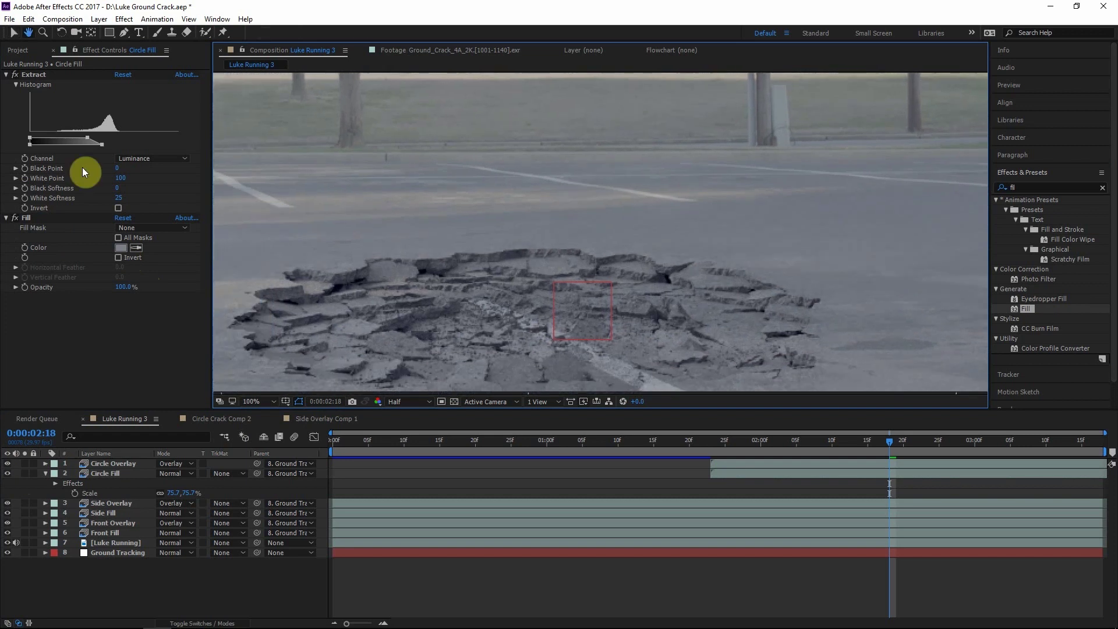
{"action": "left_click", "coordinate": [117, 247]}
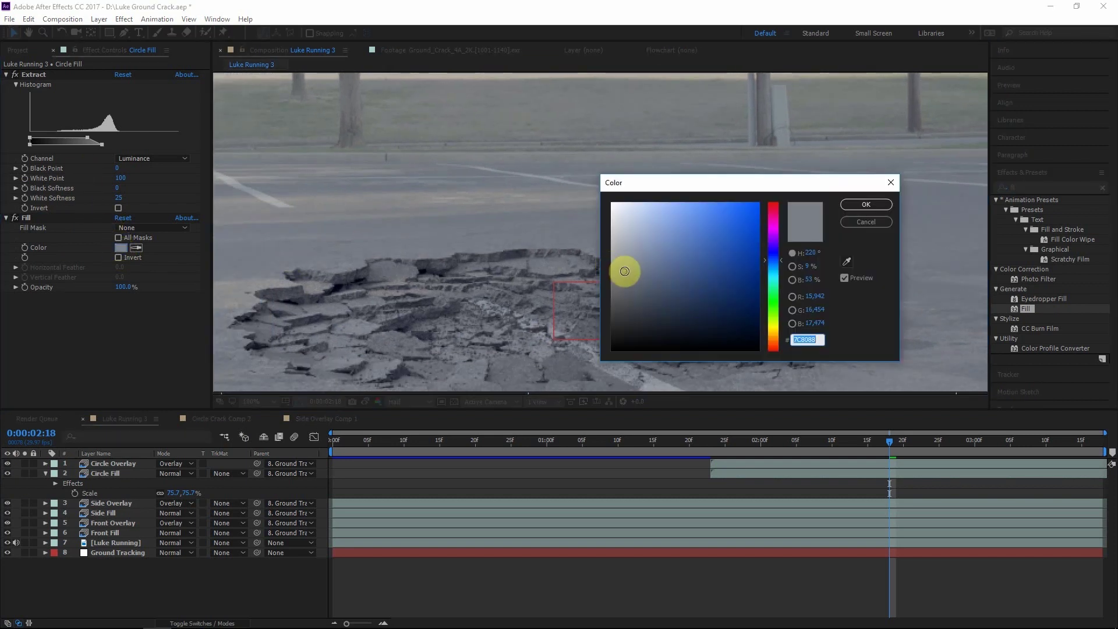
{"action": "left_click_drag", "start_coordinate": [624, 271], "coordinate": [625, 281]}
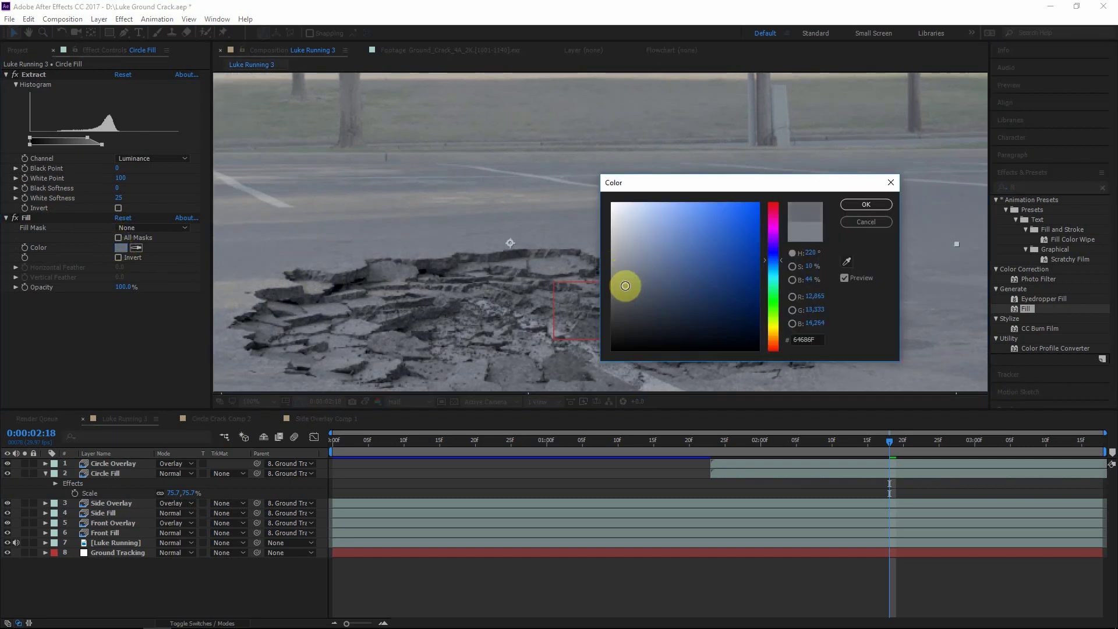
{"action": "left_click", "coordinate": [864, 205]}
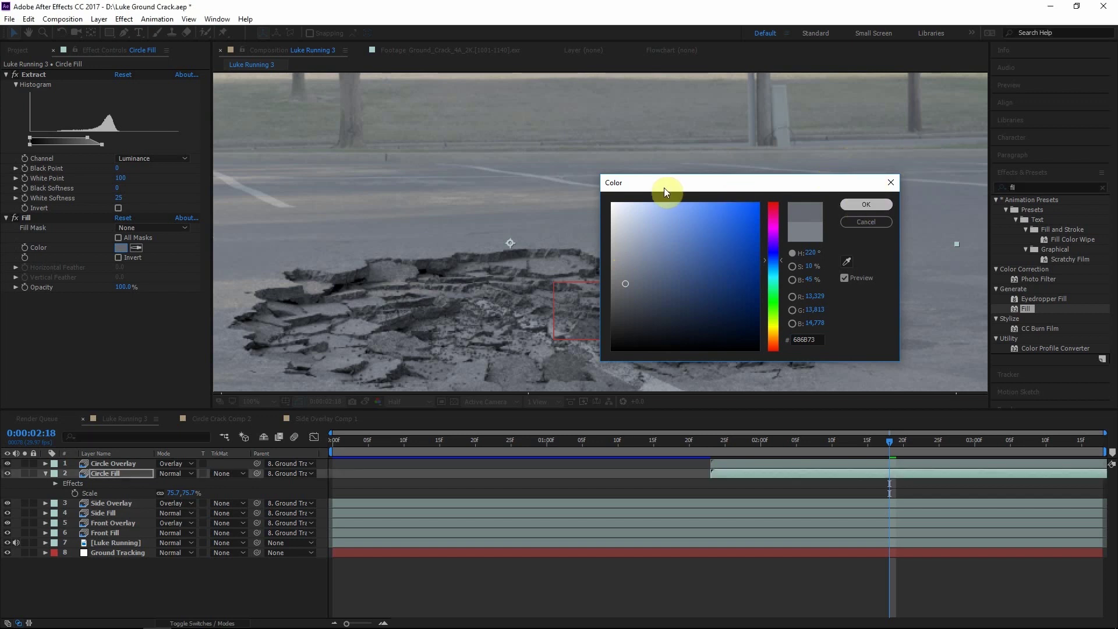
Solo Circle Overlay and draw a rounded mask around its small crack at 0:00:02:00, feathering it by about 75 pixels
{"action": "scroll", "coordinate": [659, 188], "scroll_direction": "down", "scroll_amount": 2}
{"action": "left_click", "coordinate": [716, 446]}
{"action": "left_click_drag", "start_coordinate": [716, 446], "coordinate": [725, 447]}
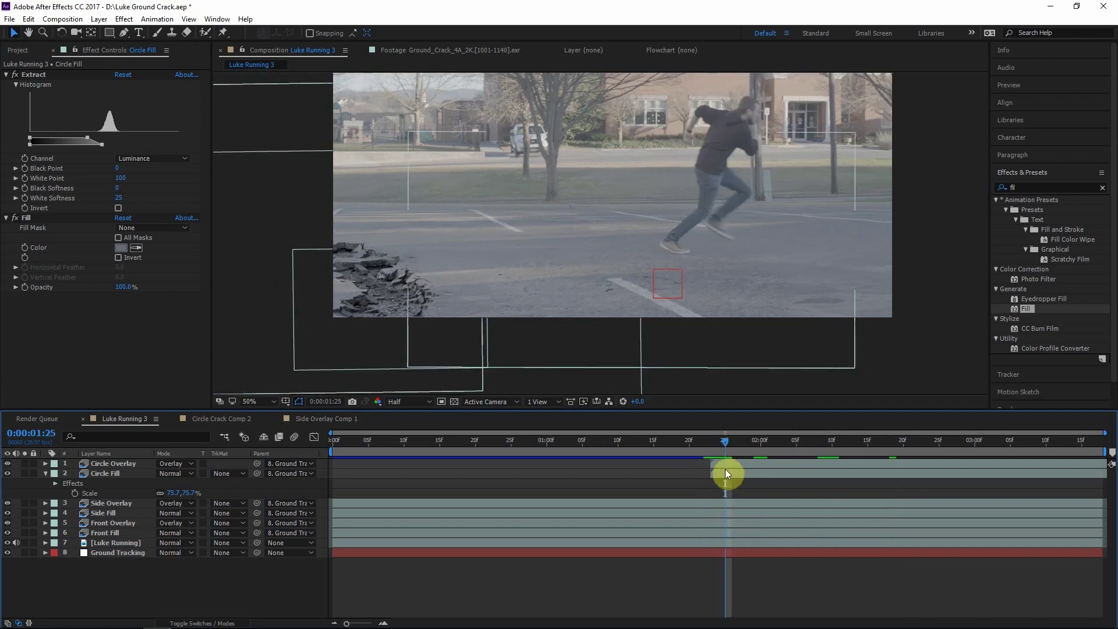
{"action": "left_click", "coordinate": [120, 462]}
{"action": "left_click", "coordinate": [25, 463]}
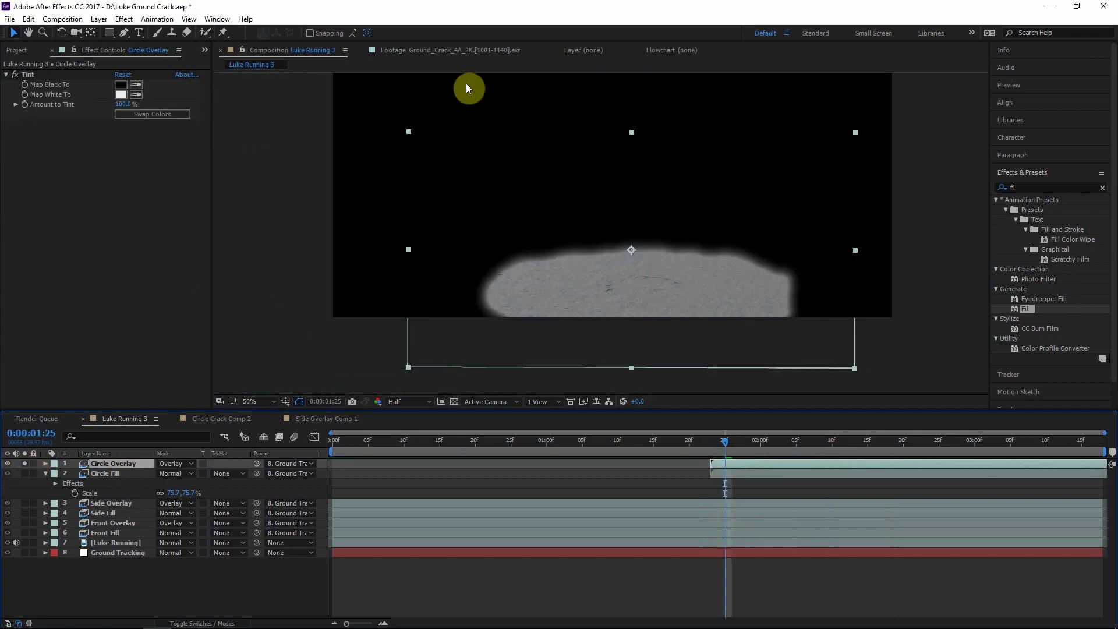
{"action": "left_click", "coordinate": [758, 448]}
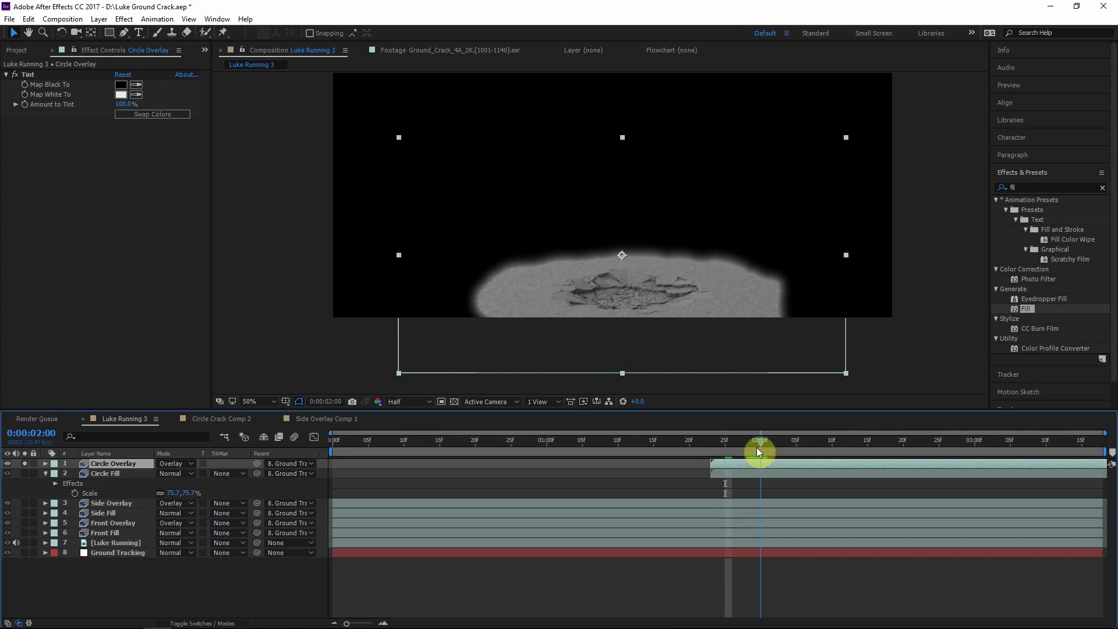
{"action": "left_click", "coordinate": [124, 33]}
{"action": "mouse_move", "coordinate": [561, 262]}
{"action": "left_mouse_down"}
{"action": "mouse_move", "coordinate": [544, 312]}
{"action": "mouse_move", "coordinate": [551, 291]}
{"action": "left_mouse_up"}
{"action": "key", "text": "f"}
{"action": "left_click_drag", "start_coordinate": [174, 482], "coordinate": [214, 481]}
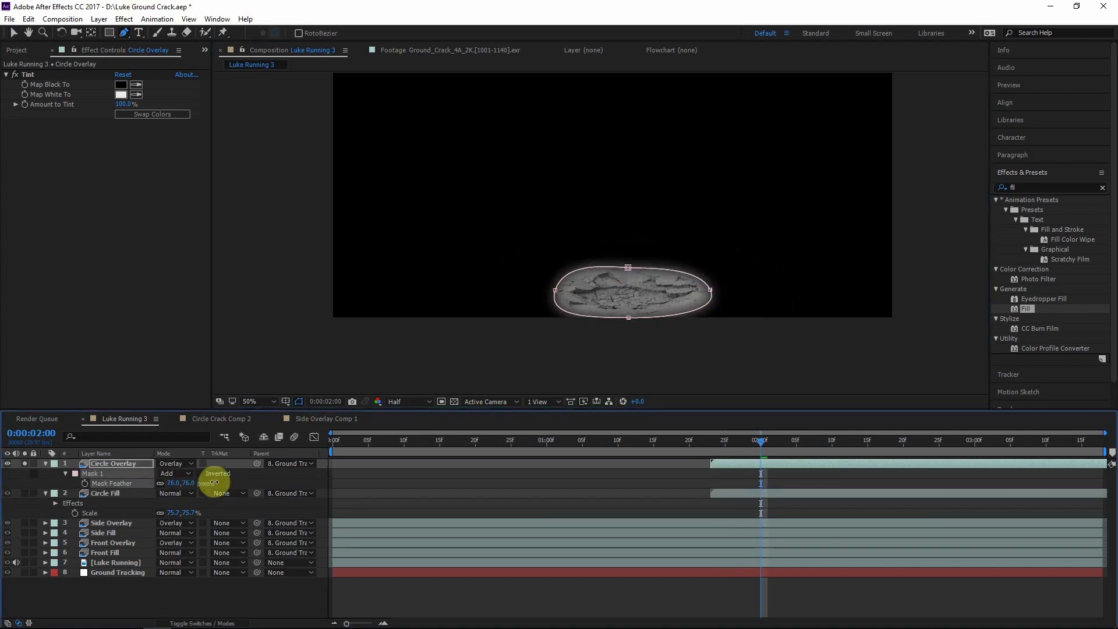
Keyframe the mask's path and feather from the layer's start to 0:00:02:00, with 133 pixels of feather at the second keyframe
{"action": "key", "text": "m"}
{"action": "key", "text": "m"}
{"action": "left_click", "coordinate": [14, 32]}
{"action": "left_click_drag", "start_coordinate": [627, 289], "coordinate": [663, 284]}
At 0:00:02:24, widen and heighten the Circle Overlay mask so that it encloses the whole circular crack
{"action": "left_click", "coordinate": [882, 442]}
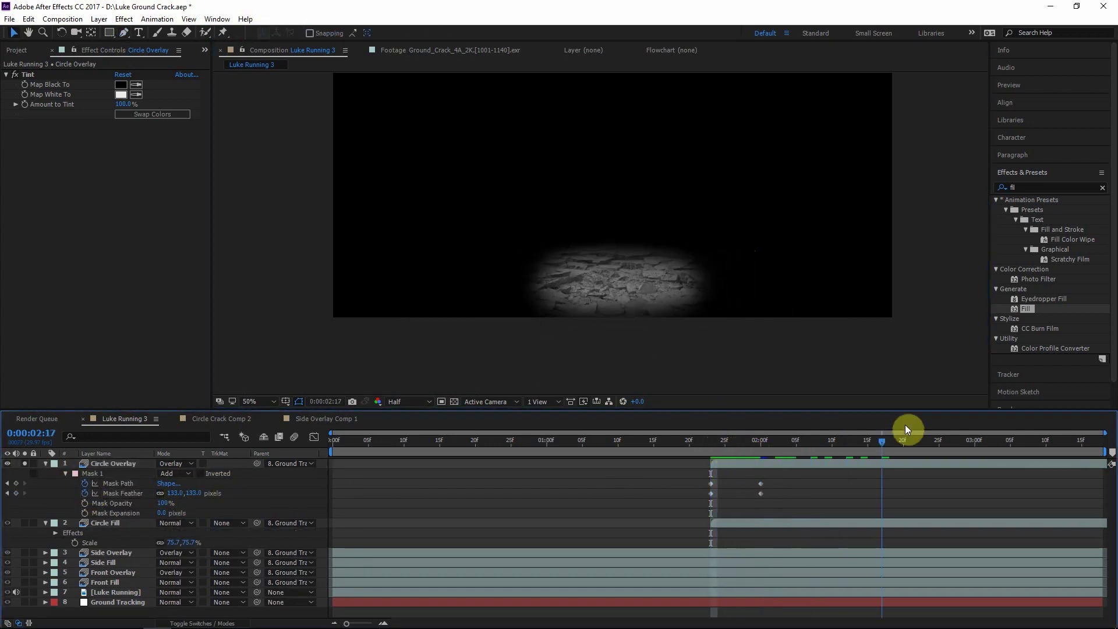
{"action": "left_click", "coordinate": [932, 441]}
{"action": "key", "text": "ctrl+t"}
{"action": "left_click_drag", "start_coordinate": [513, 273], "coordinate": [424, 252]}
{"action": "left_click_drag", "start_coordinate": [684, 252], "coordinate": [761, 256]}
{"action": "left_click_drag", "start_coordinate": [599, 224], "coordinate": [601, 210]}
{"action": "left_click_drag", "start_coordinate": [597, 317], "coordinate": [597, 323]}
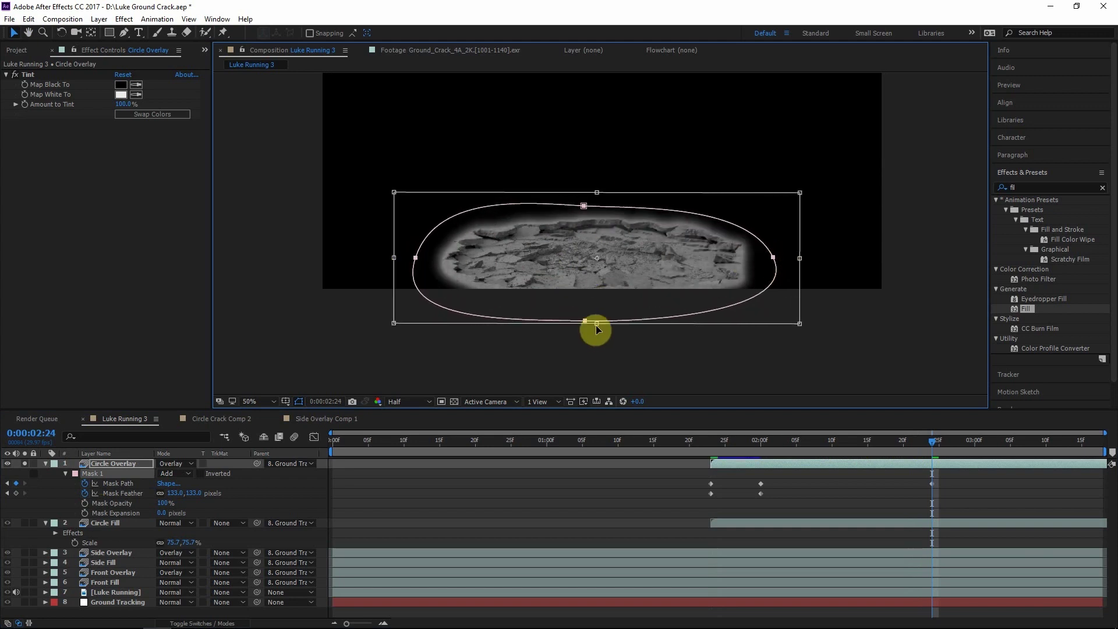
Shift Circle Overlay's mask keyframes earlier so the first pair sits at 0:00:01:22, and preview the reveal in the full composite
{"action": "left_click", "coordinate": [863, 442]}
{"action": "left_click_drag", "start_coordinate": [716, 487], "coordinate": [704, 487]}
{"action": "left_click", "coordinate": [702, 441]}
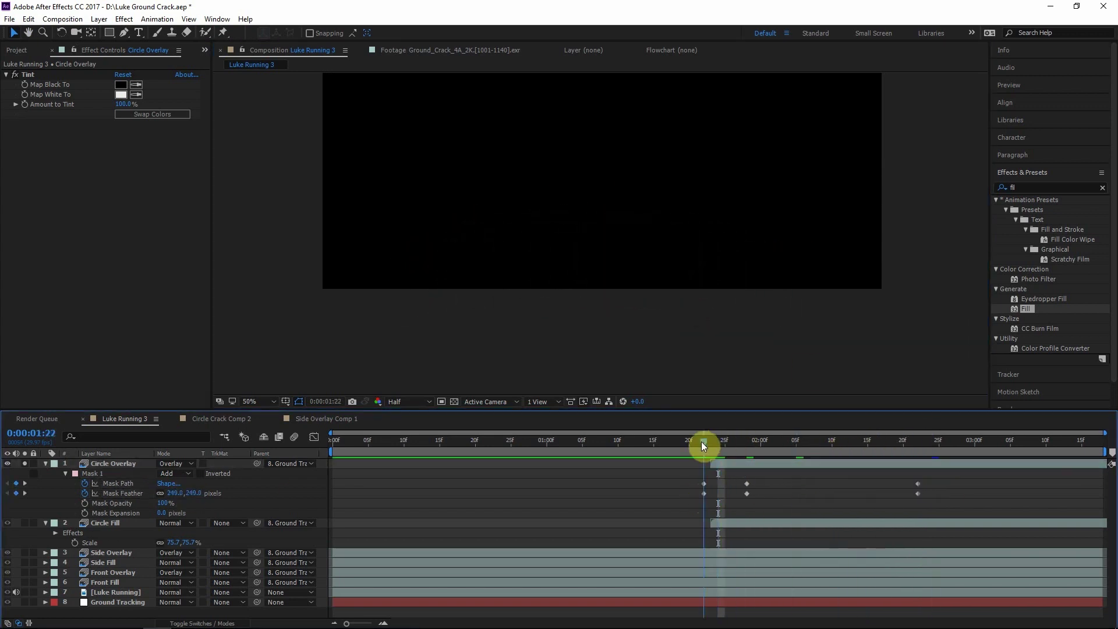
{"action": "left_click_drag", "start_coordinate": [700, 441], "coordinate": [780, 437]}
{"action": "scroll", "coordinate": [564, 273], "scroll_direction": "down", "scroll_amount": 2}
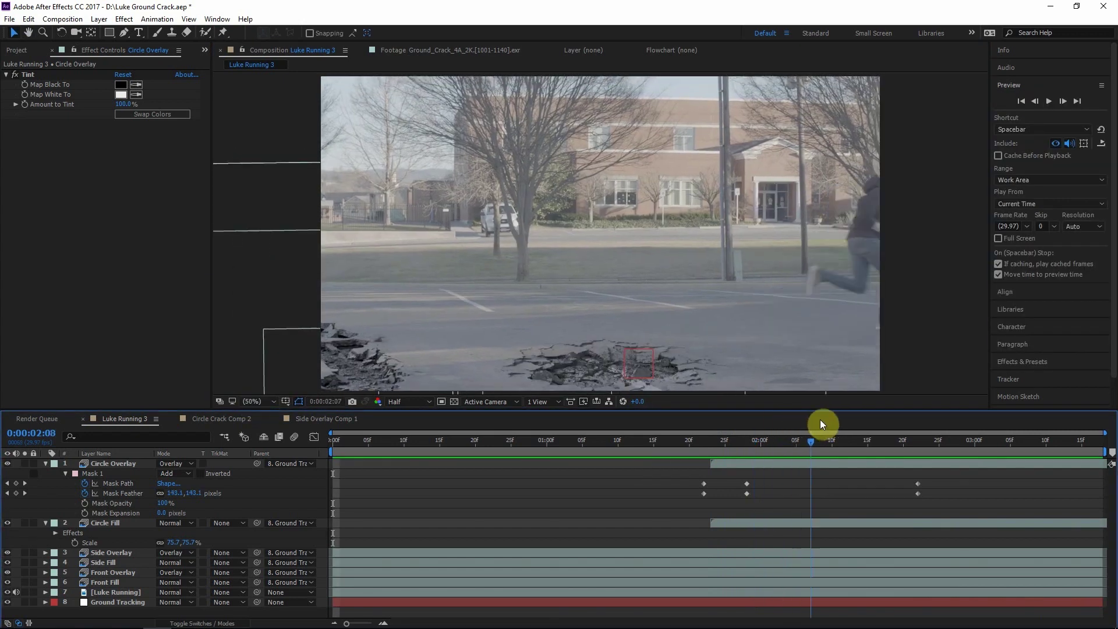
Review the crack reveals across the shot and collapse the Circle Overlay and Circle Fill properties
{"action": "key", "text": "h"}
{"action": "left_click_drag", "start_coordinate": [654, 316], "coordinate": [664, 292]}
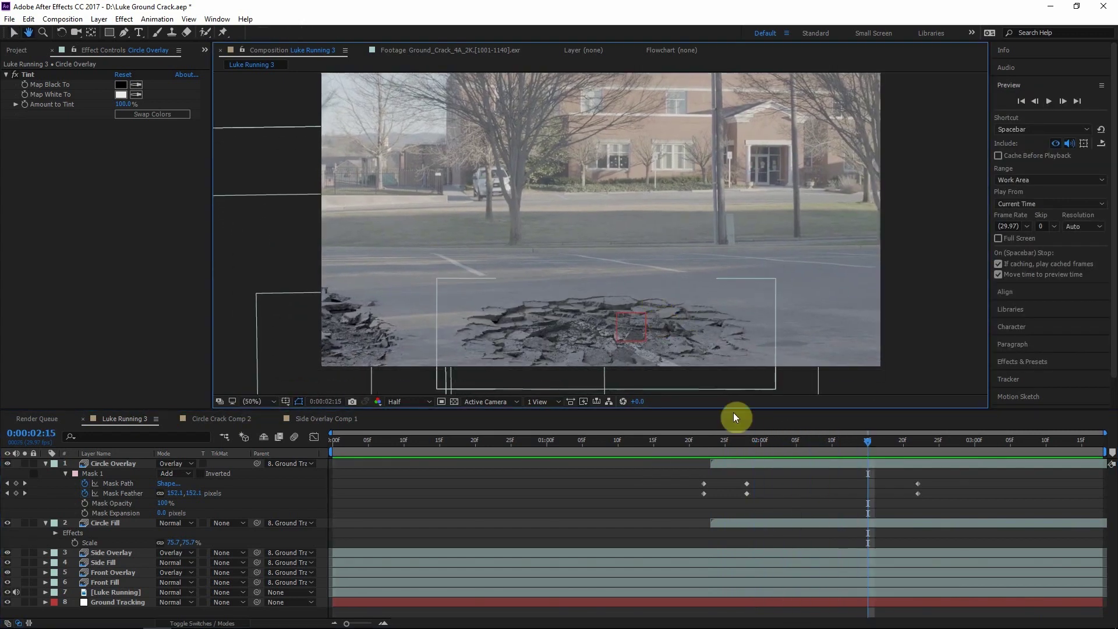
{"action": "key", "text": "v"}
{"action": "left_click", "coordinate": [933, 441]}
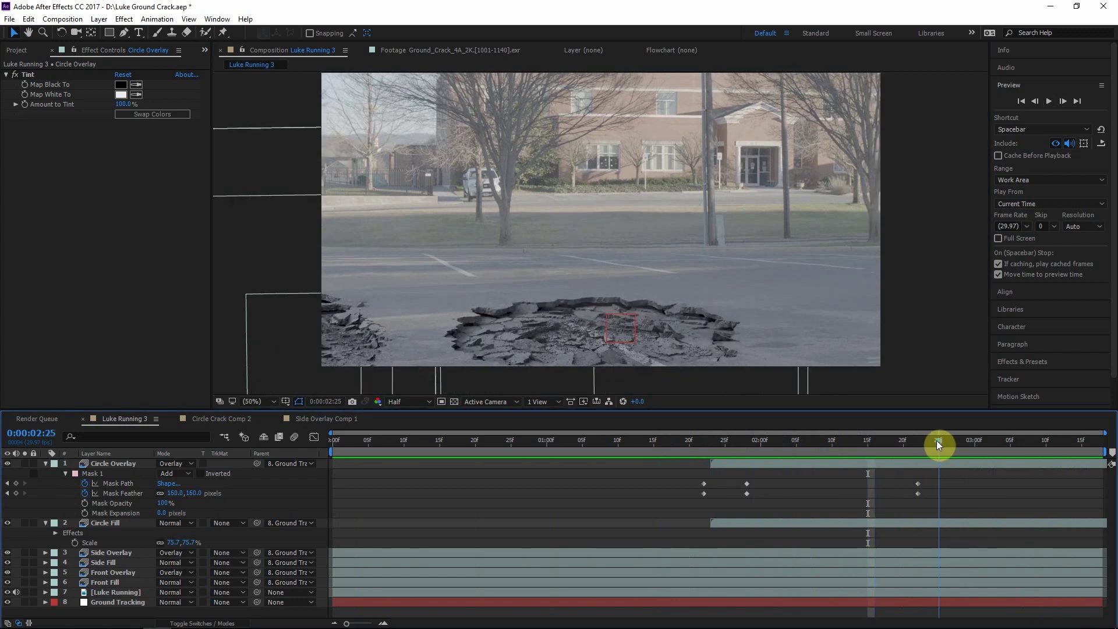
{"action": "left_click", "coordinate": [46, 464]}
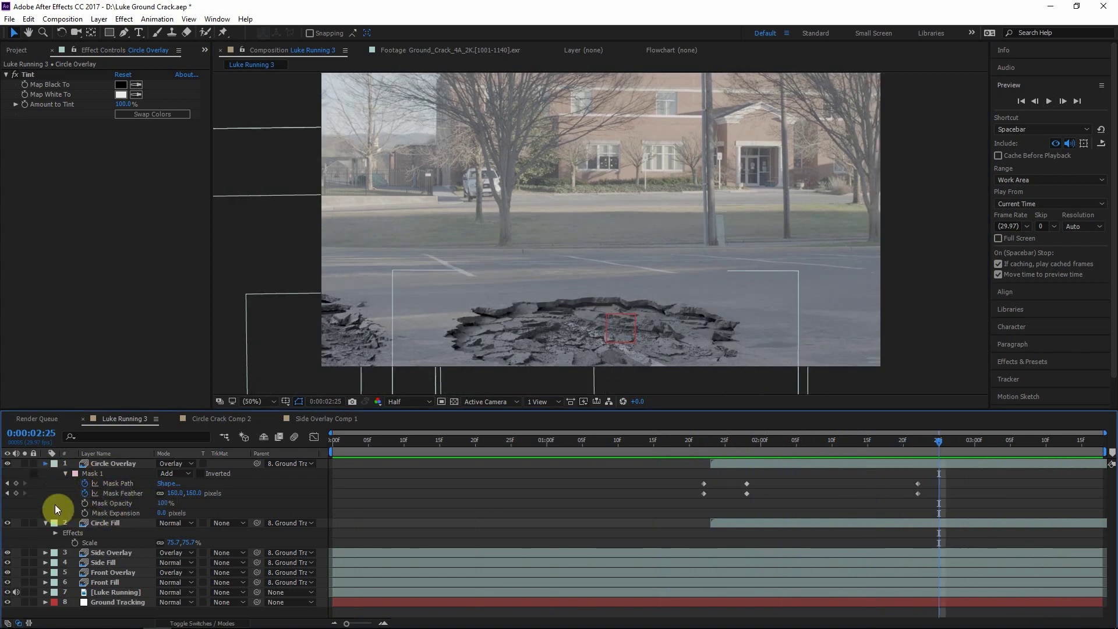
{"action": "left_click", "coordinate": [46, 522]}
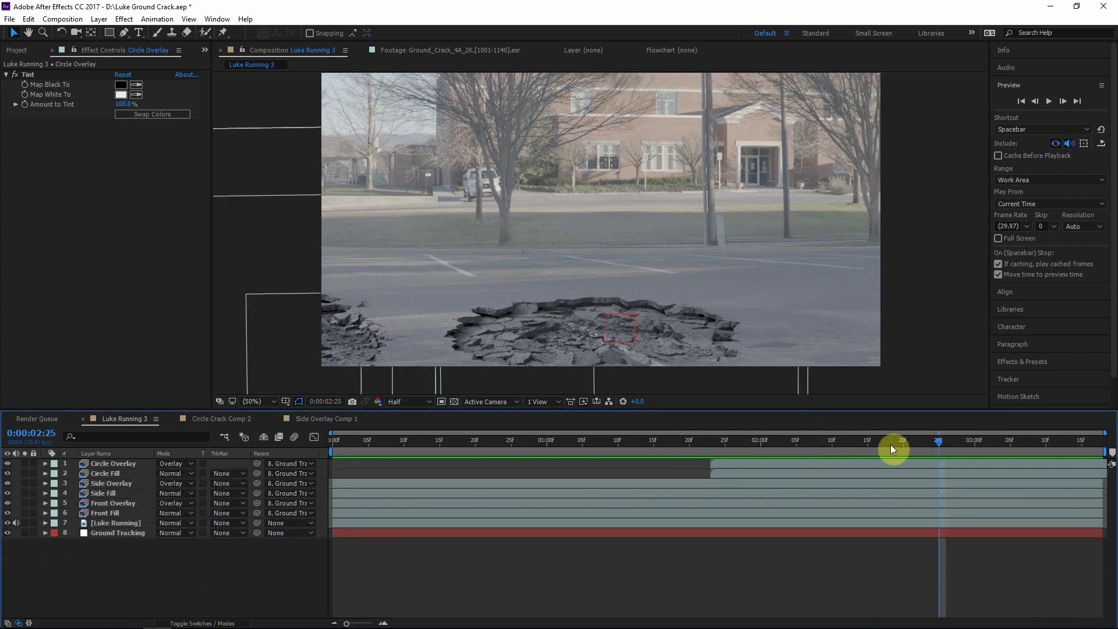
{"action": "left_click_drag", "start_coordinate": [854, 445], "coordinate": [418, 422]}
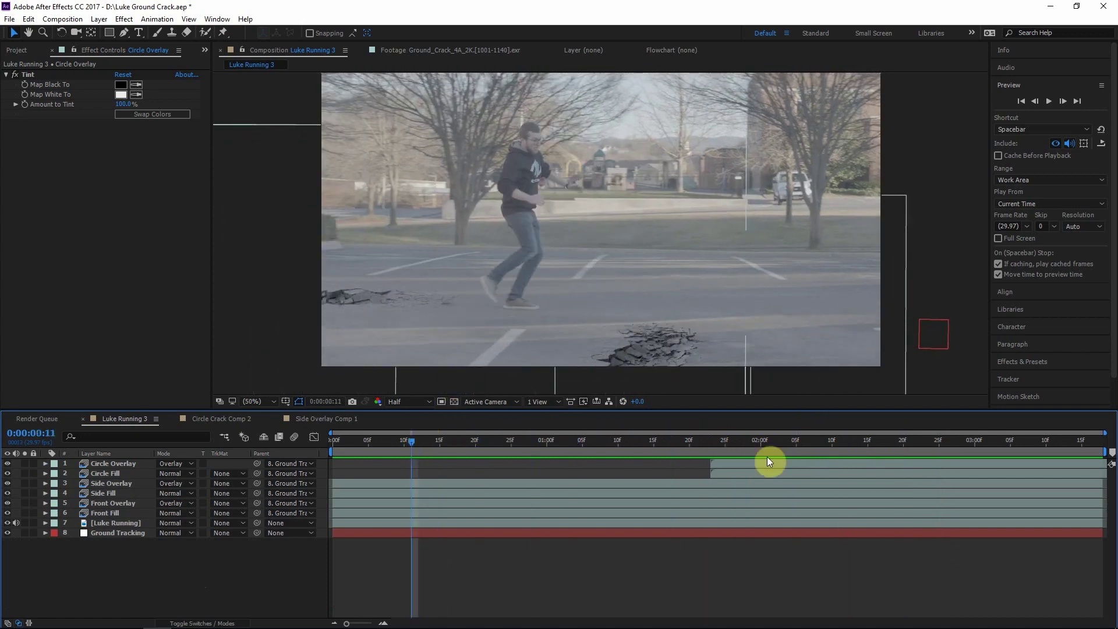
{"action": "left_click", "coordinate": [600, 443]}
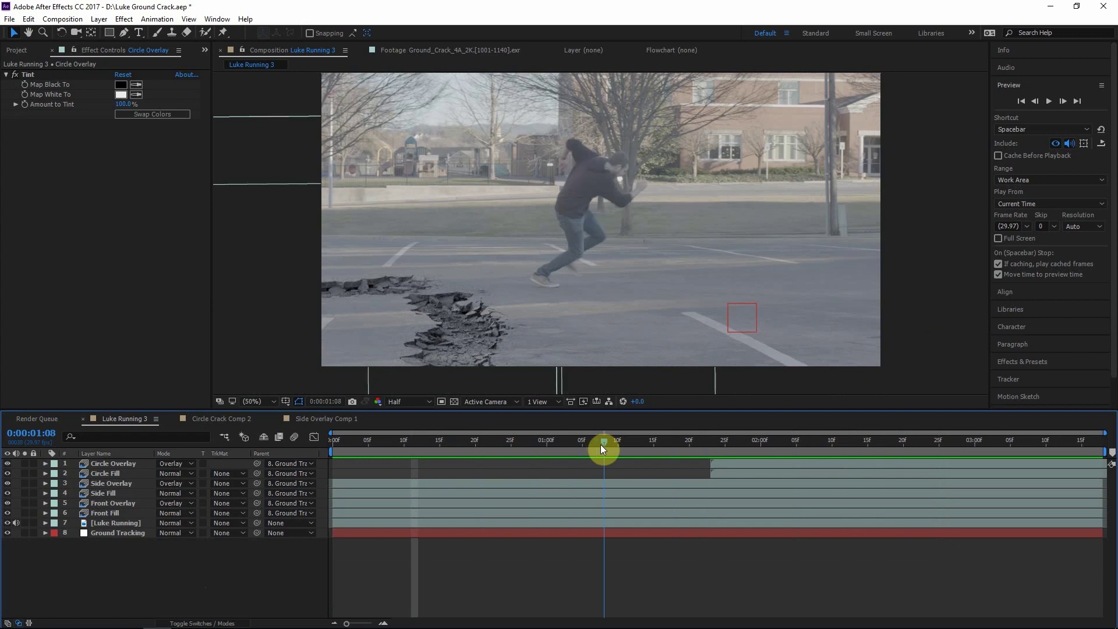
{"action": "left_click_drag", "start_coordinate": [600, 445], "coordinate": [818, 441]}
Add DustWave_3_0243.mov from the Stock Footage folder above Circle Overlay and go to 0:00:00:08
{"action": "left_click", "coordinate": [26, 51]}
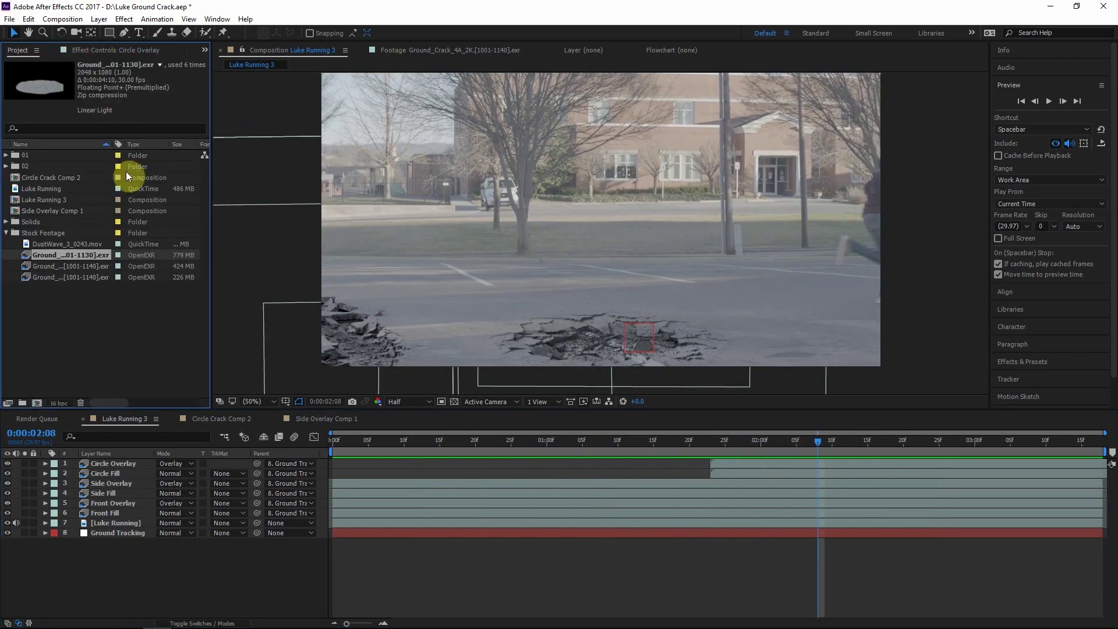
{"action": "left_click", "coordinate": [7, 234]}
{"action": "left_click", "coordinate": [87, 247]}
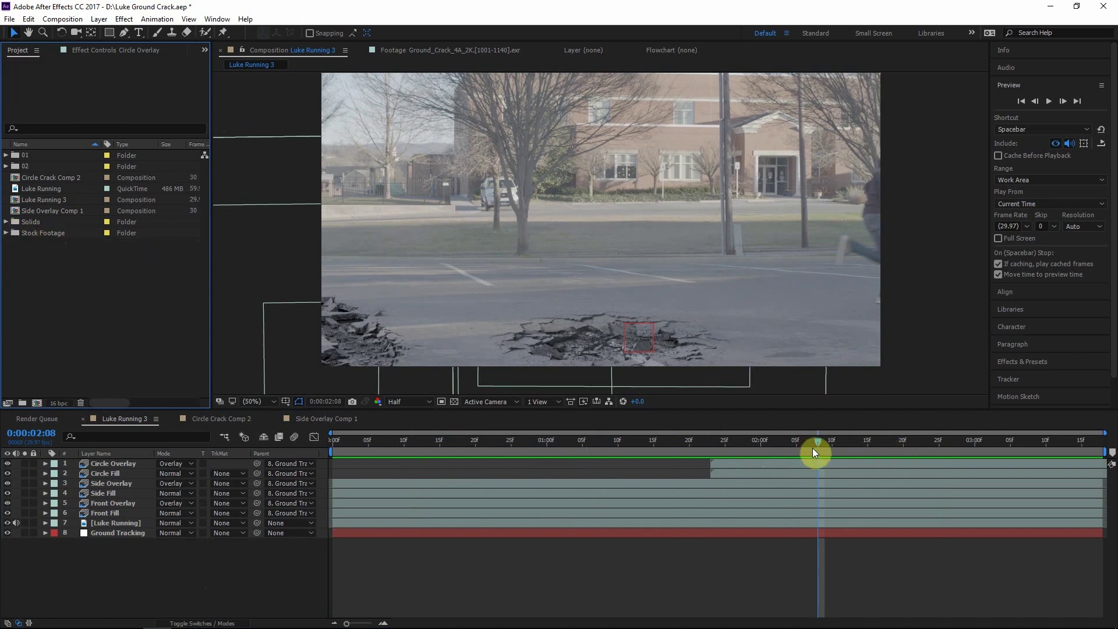
{"action": "left_click_drag", "start_coordinate": [815, 444], "coordinate": [390, 443]}
{"action": "left_click", "coordinate": [7, 233]}
{"action": "left_click_drag", "start_coordinate": [41, 249], "coordinate": [112, 461]}
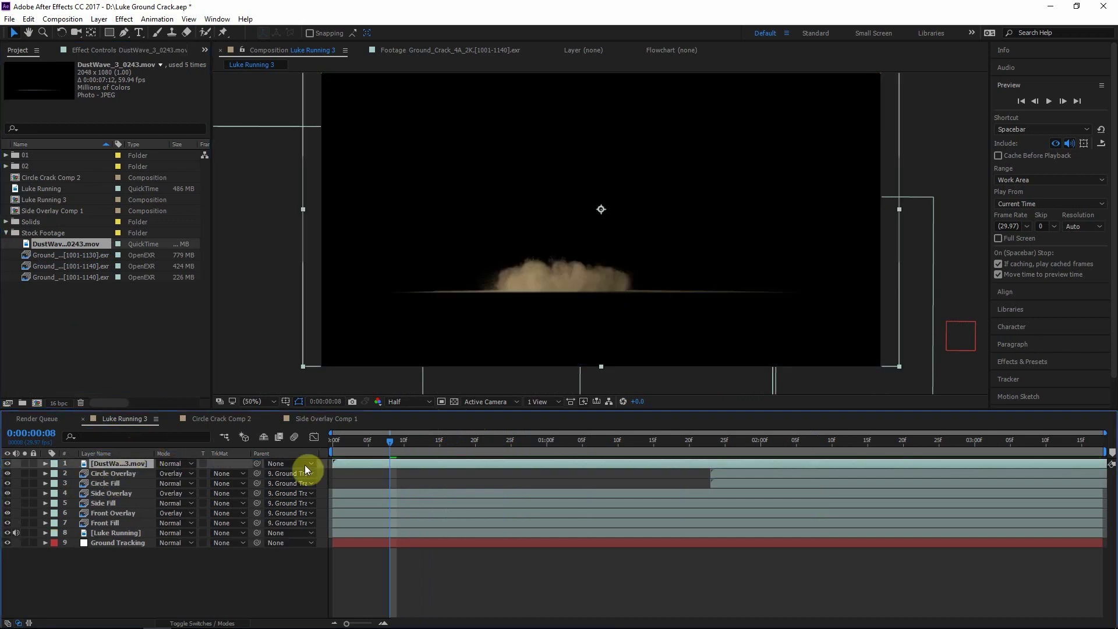
Pre-compose the DustWave_3_0243.mov layer and open the resulting composition
{"action": "right_click", "coordinate": [128, 465]}
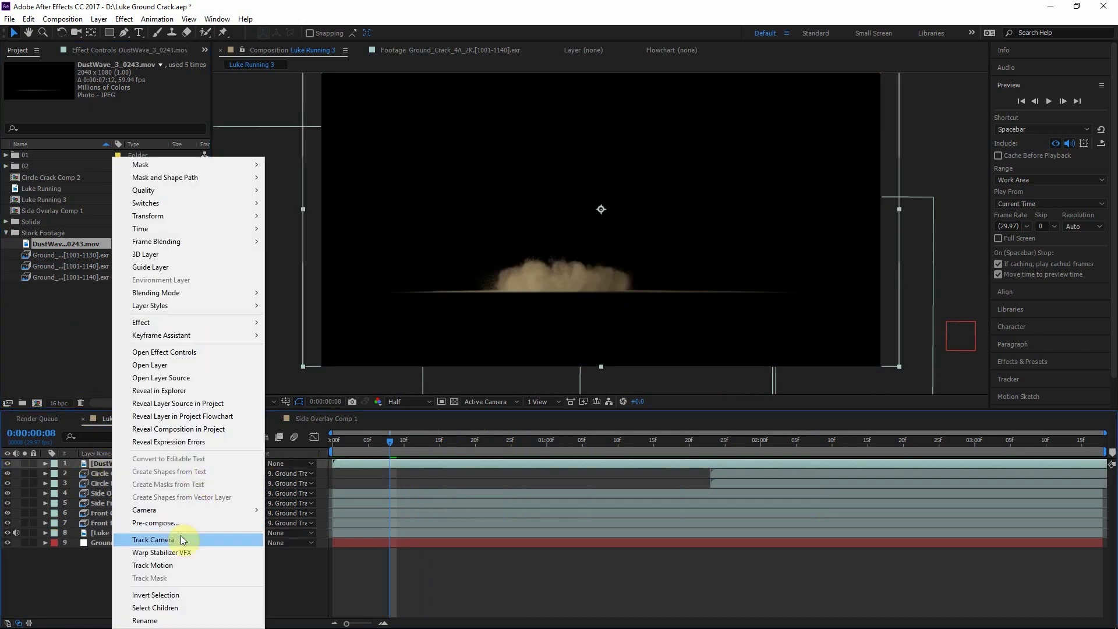
{"action": "left_click", "coordinate": [185, 537]}
{"action": "left_click", "coordinate": [591, 374]}
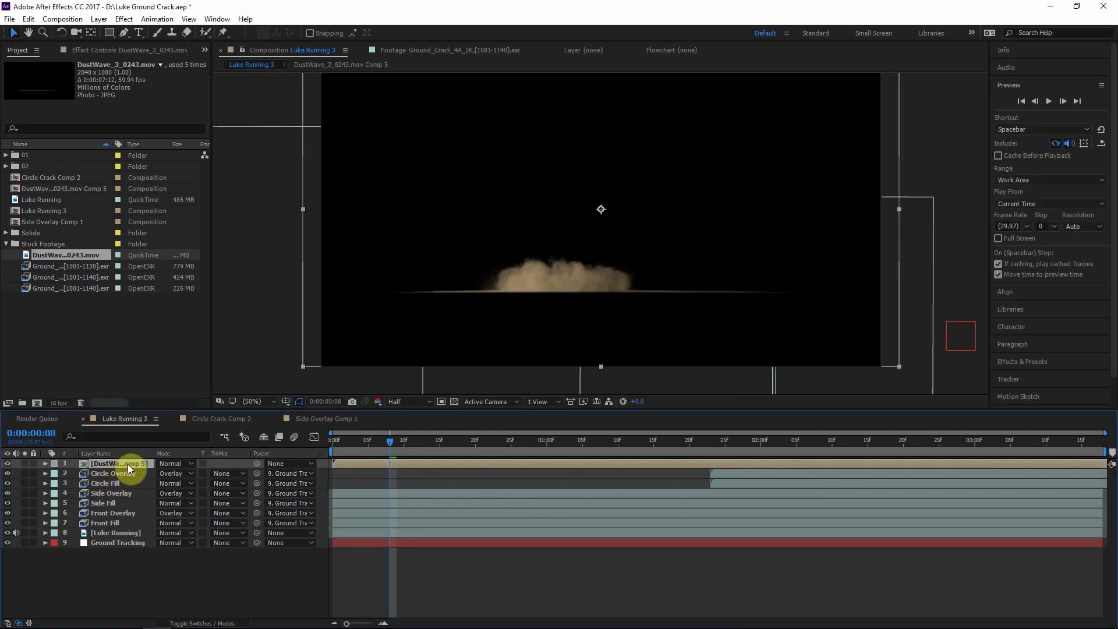
{"action": "double_click", "coordinate": [128, 463]}
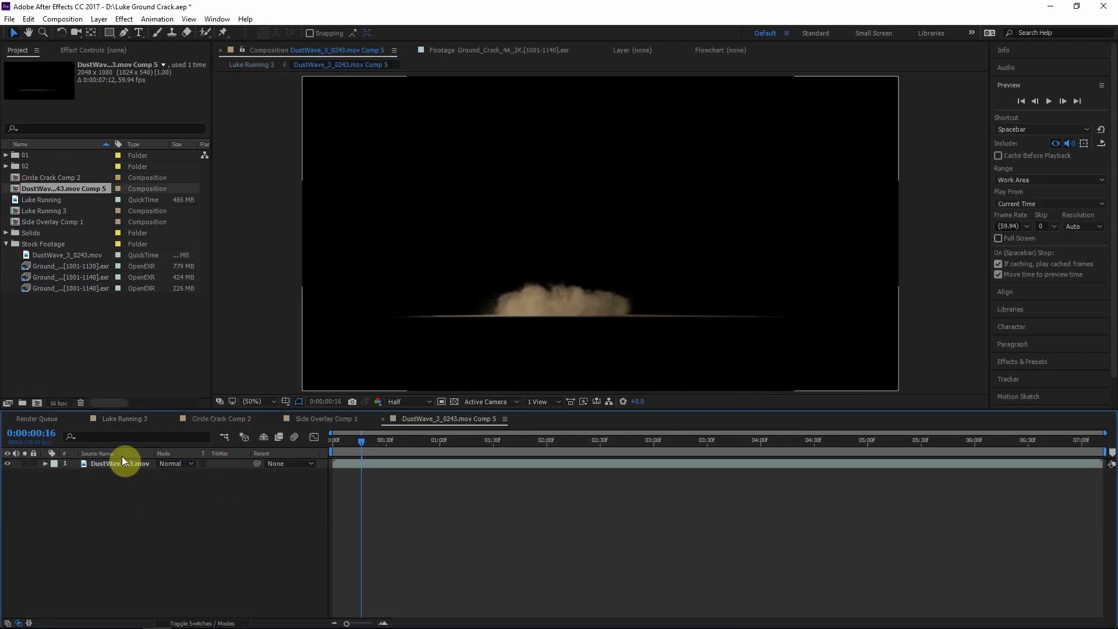
Mask off the area below the dust cloud's base with a wide rectangle set to Subtract and feathered 23 pixels
{"action": "left_click", "coordinate": [121, 460]}
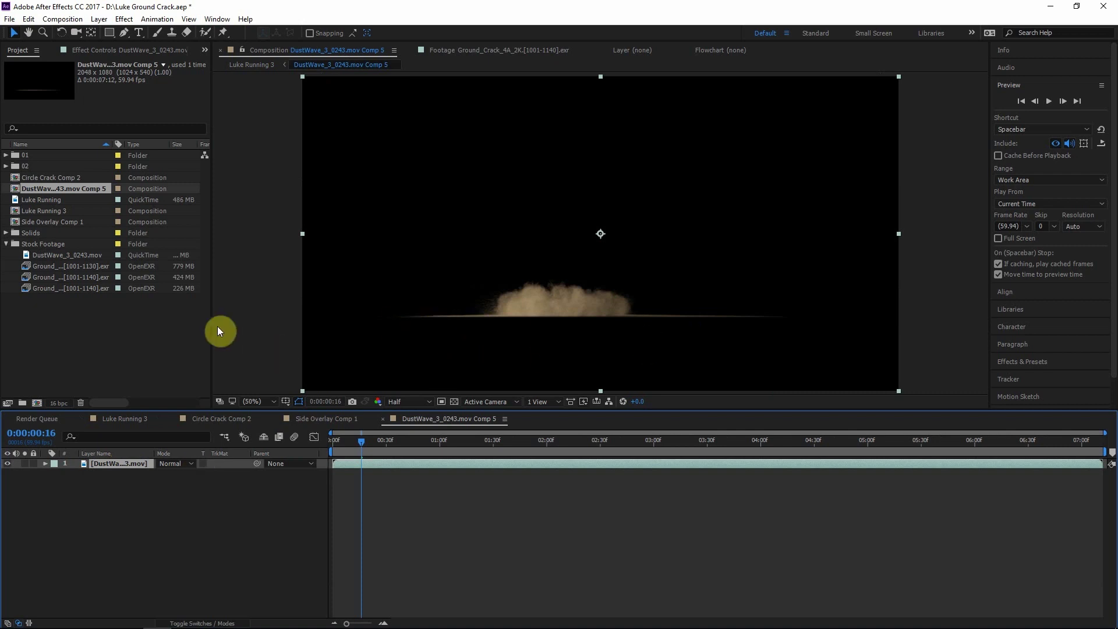
{"action": "left_click", "coordinate": [108, 32]}
{"action": "key", "text": "comma"}
{"action": "key", "text": "comma"}
{"action": "left_click_drag", "start_coordinate": [811, 374], "coordinate": [411, 232]}
{"action": "key", "text": "period"}
{"action": "key", "text": "period"}
{"action": "left_click", "coordinate": [171, 487]}
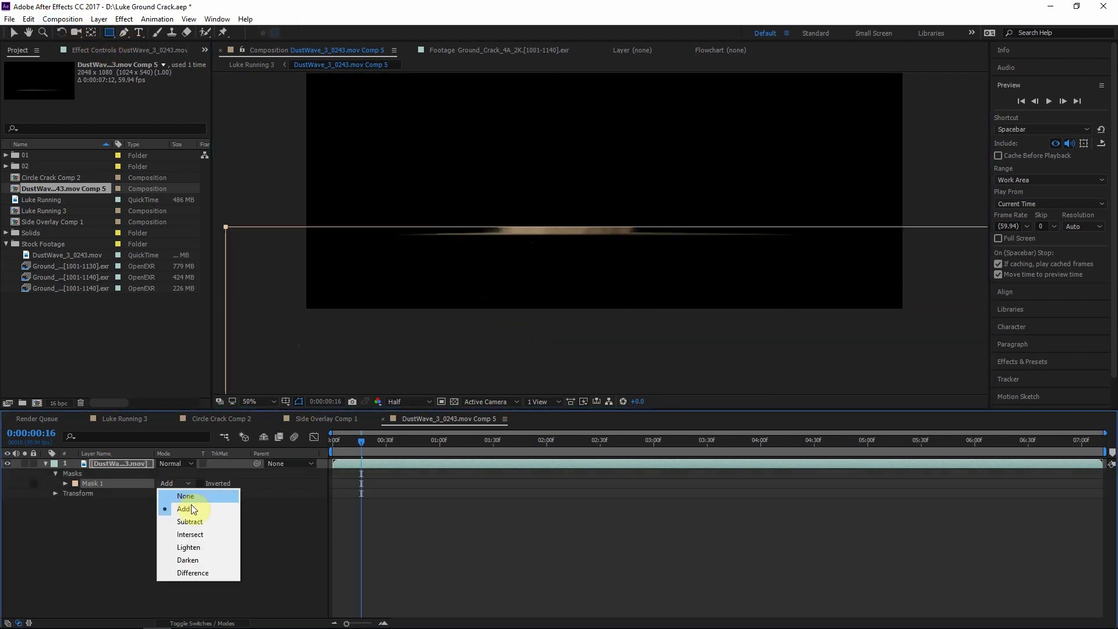
{"action": "left_click", "coordinate": [174, 496]}
{"action": "left_click", "coordinate": [65, 483]}
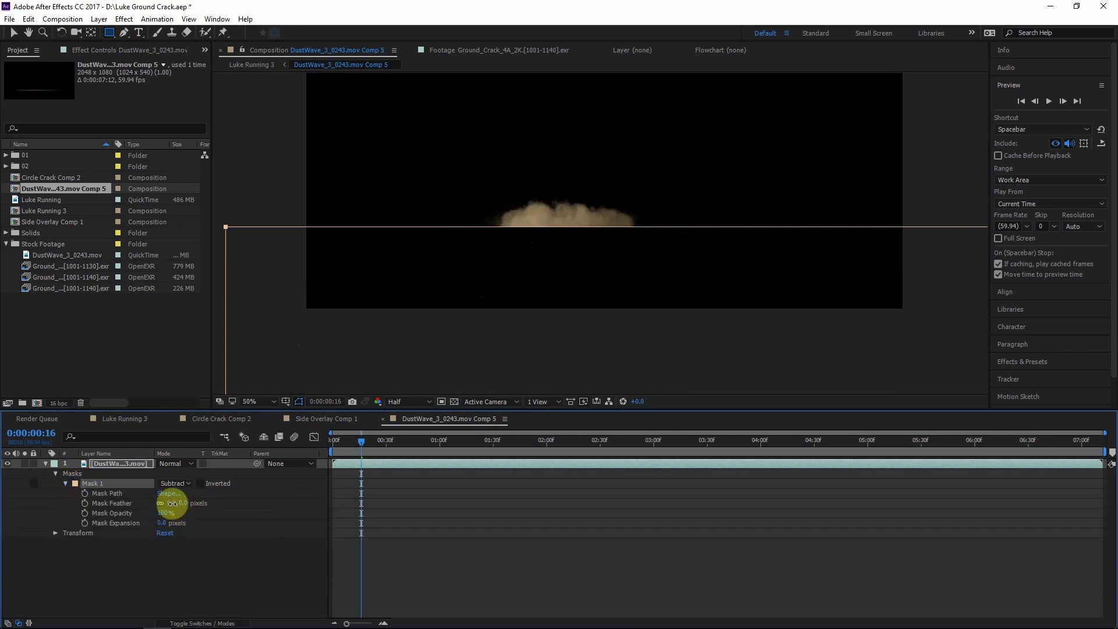
{"action": "left_click_drag", "start_coordinate": [173, 503], "coordinate": [195, 503]}
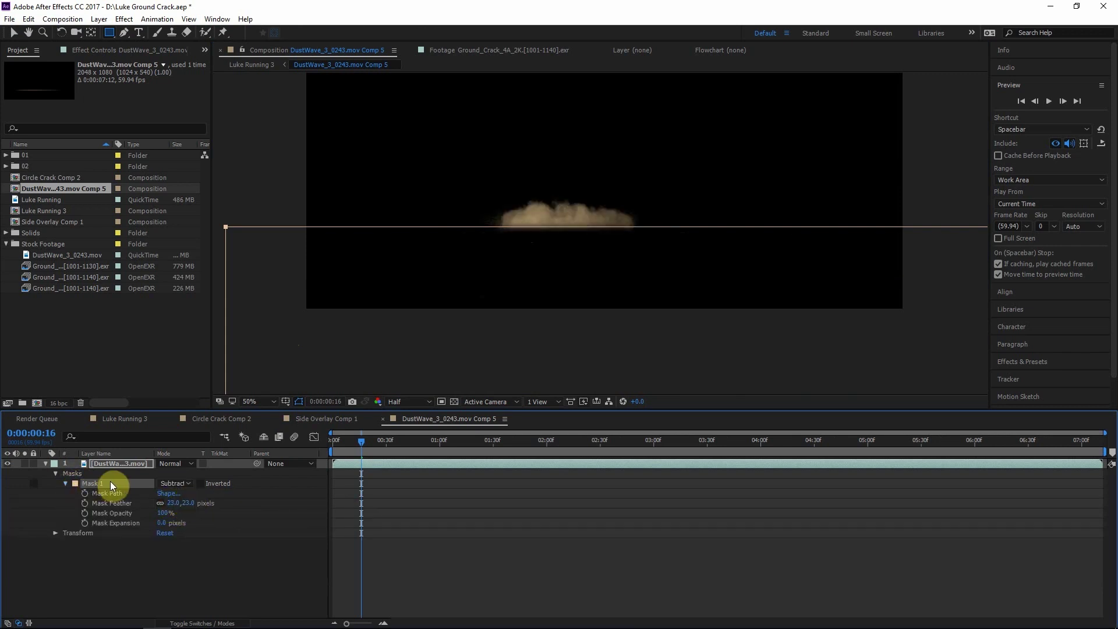
Duplicate the dust mask, set the copy's feather to 124 pixels and expansion to 71 pixels, and check the softened base
{"action": "key", "text": "ctrl+d"}
{"action": "key", "text": "f"}
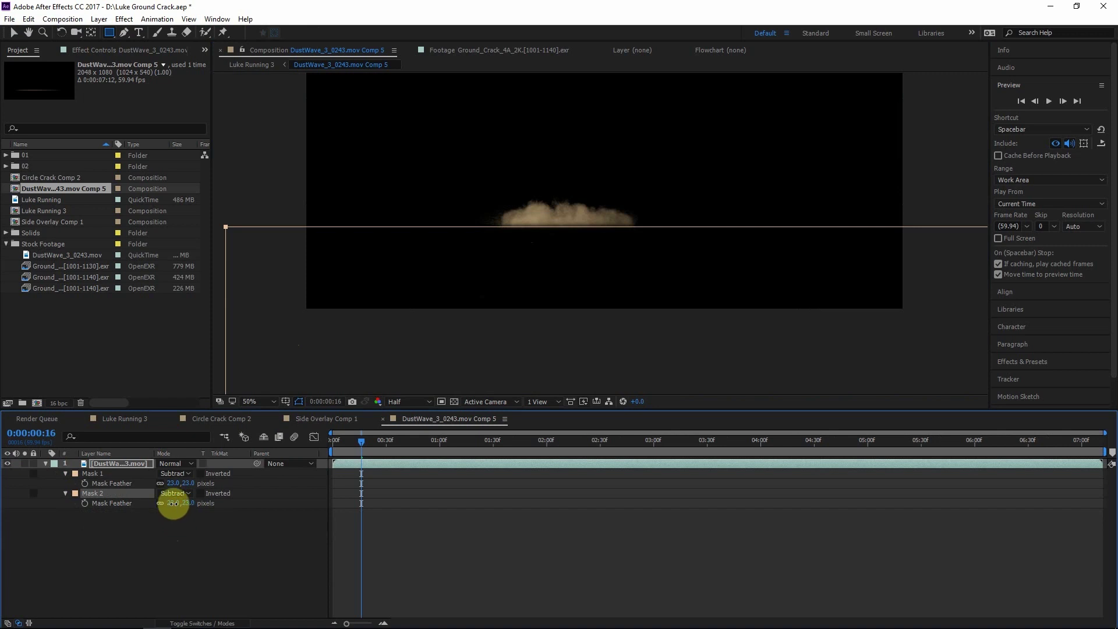
{"action": "left_click_drag", "start_coordinate": [173, 503], "coordinate": [192, 504]}
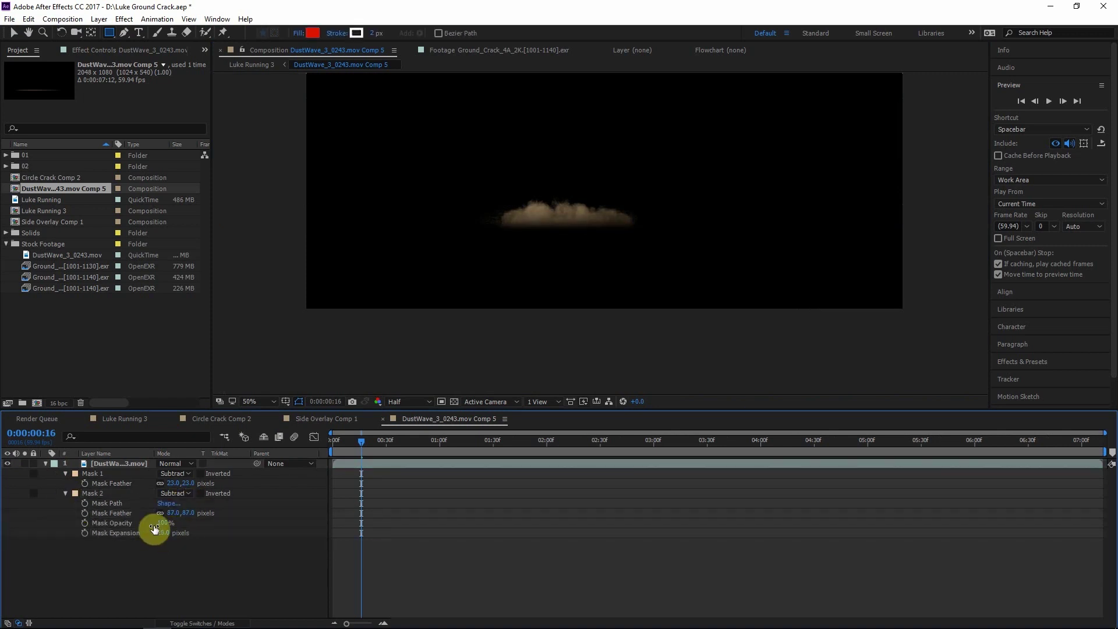
{"action": "left_click_drag", "start_coordinate": [361, 440], "coordinate": [495, 441]}
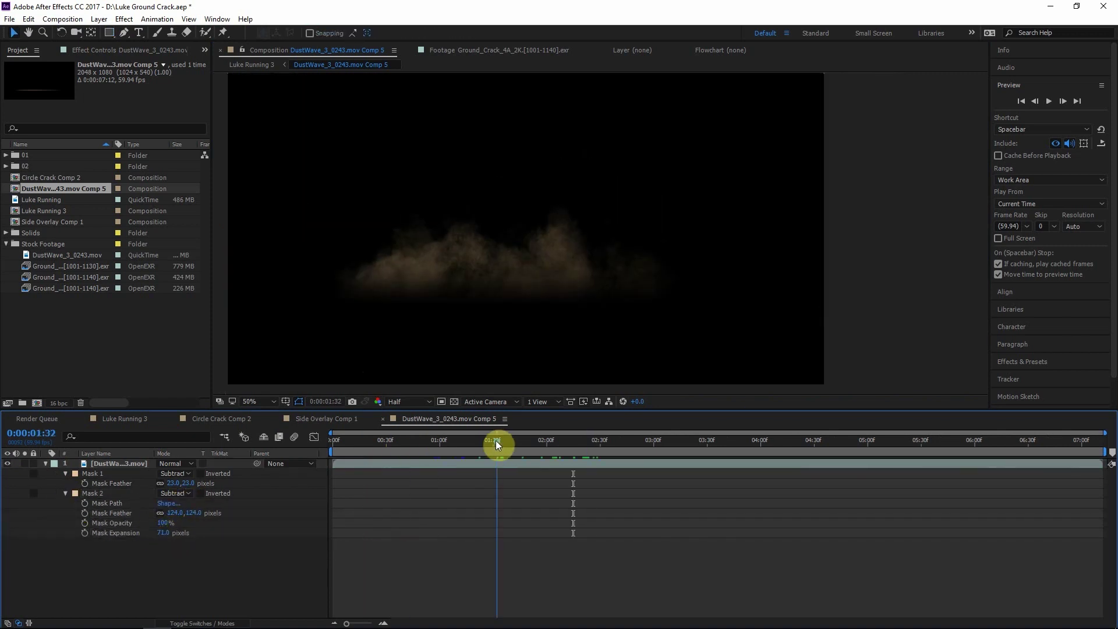
{"action": "left_click", "coordinate": [68, 460]}
{"action": "left_click", "coordinate": [98, 482]}
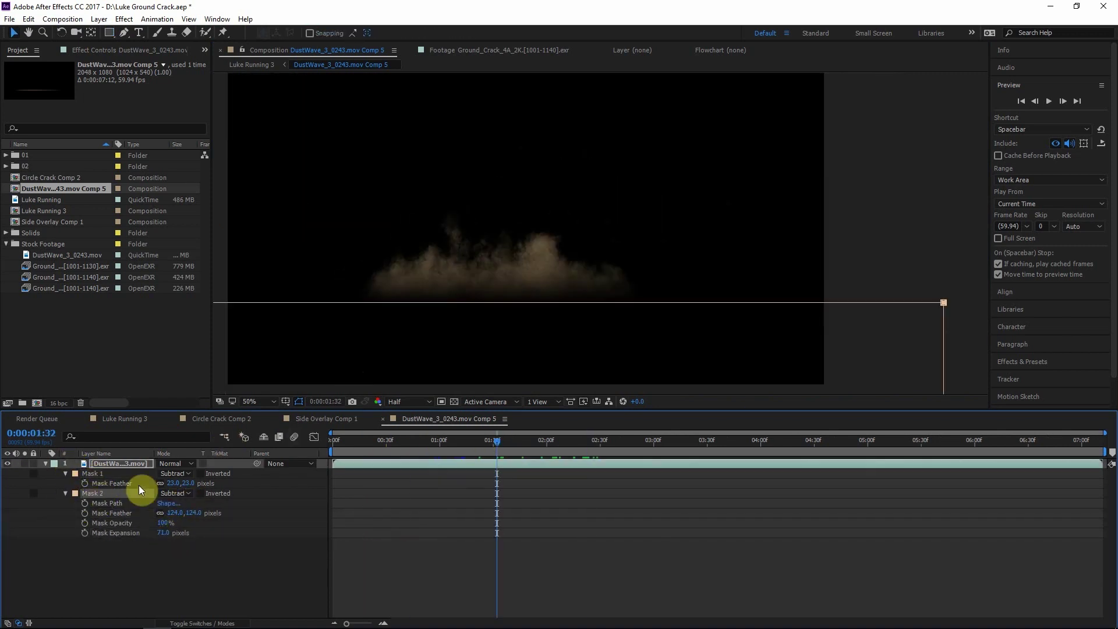
{"action": "left_click", "coordinate": [110, 481]}
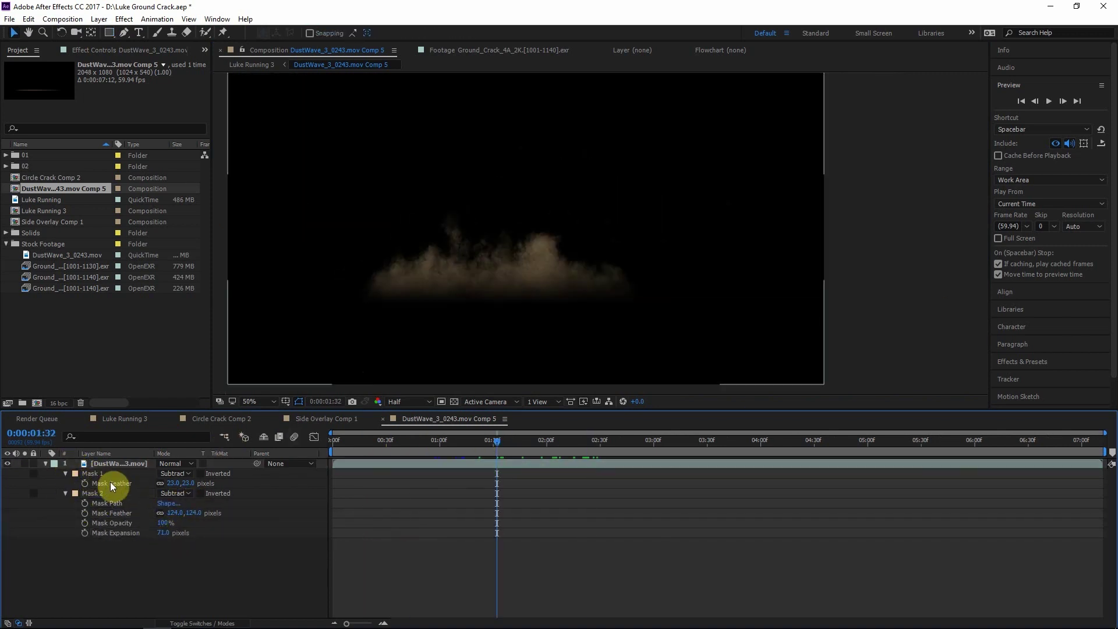
Return to the Luke Running 3 composition and apply Solid Composite in black (000000) to the dust wave layer
{"action": "left_click", "coordinate": [251, 65]}
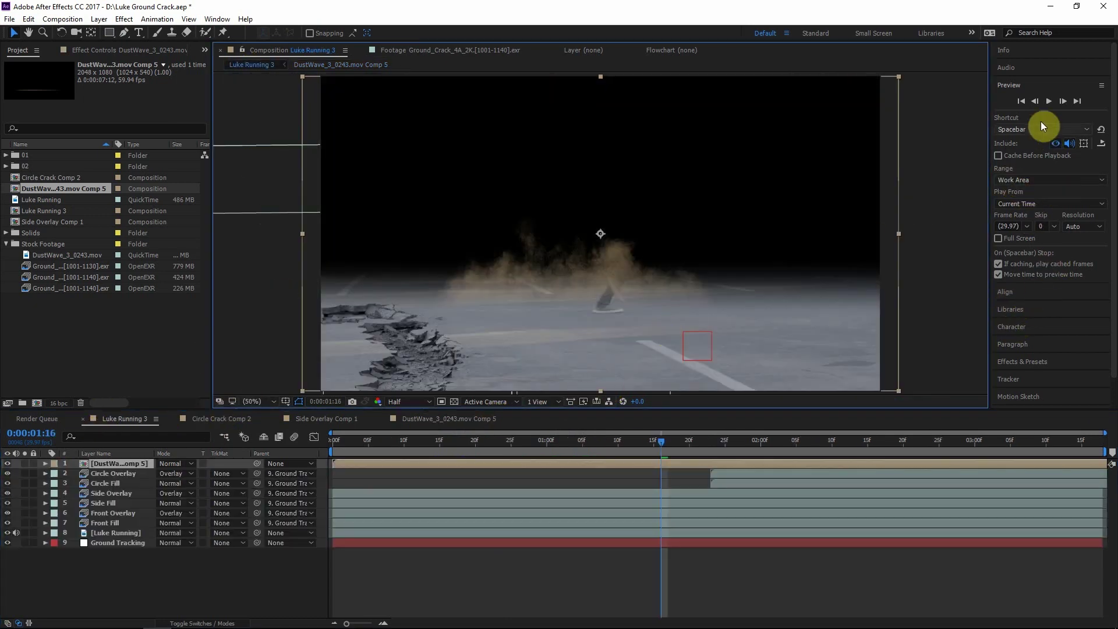
{"action": "left_click", "coordinate": [1010, 85]}
{"action": "left_click", "coordinate": [1030, 173]}
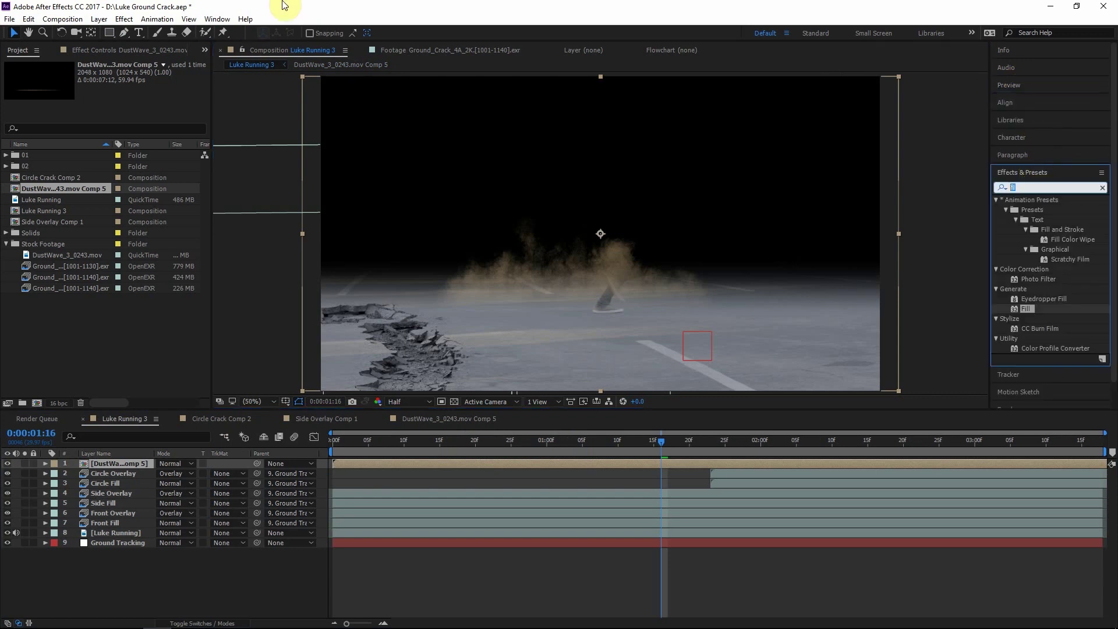
{"action": "type", "text": "solid"}
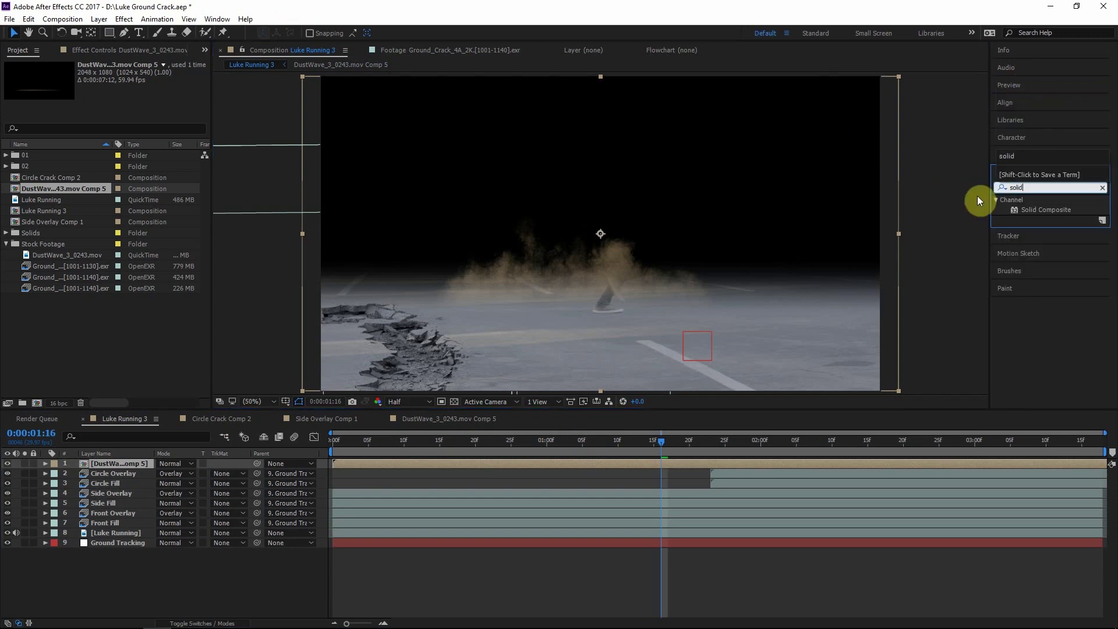
{"action": "double_click", "coordinate": [1028, 209]}
{"action": "left_click", "coordinate": [121, 95]}
{"action": "left_click_drag", "start_coordinate": [698, 291], "coordinate": [827, 466]}
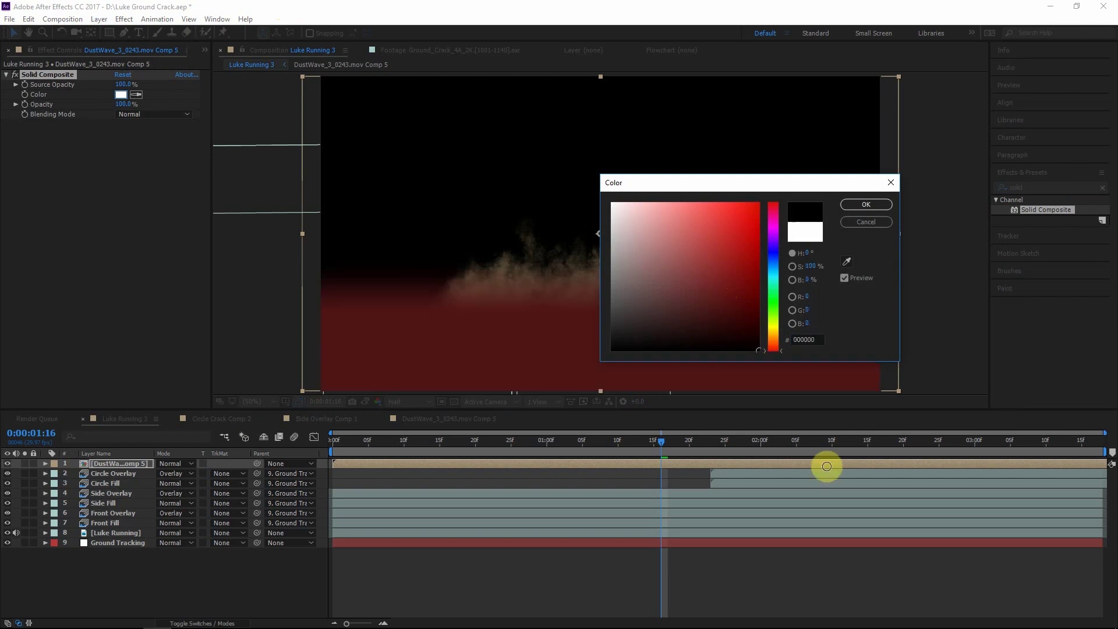
{"action": "key", "text": "Return"}
Apply Shift Channels to the dust wave layer and take its alpha from Luminance
{"action": "type", "text": "shift"}
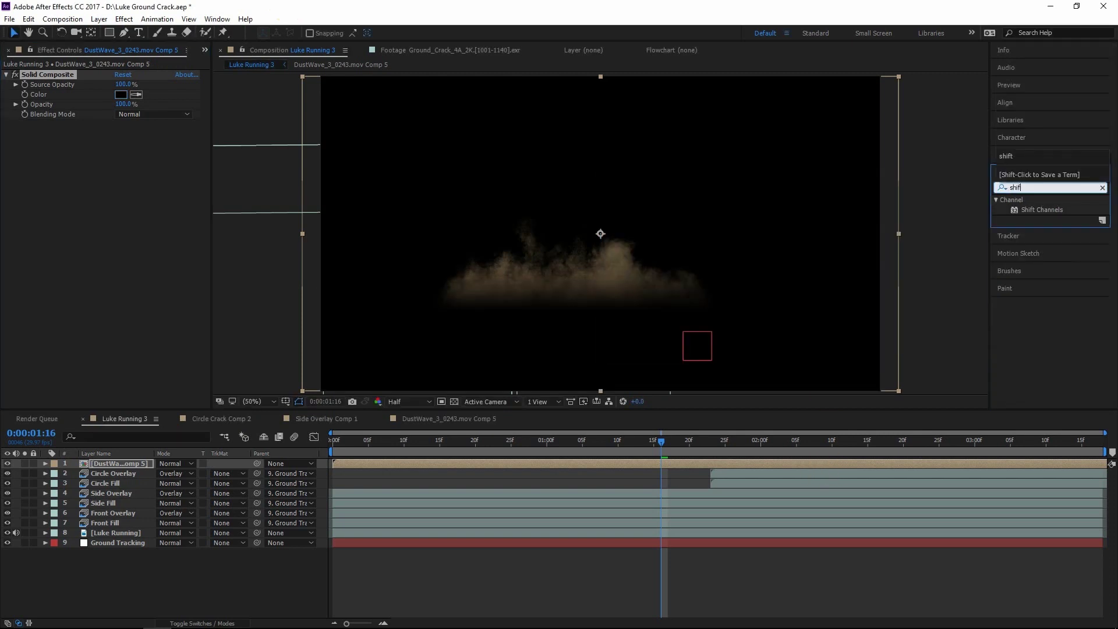
{"action": "left_click_drag", "start_coordinate": [1042, 210], "coordinate": [222, 156]}
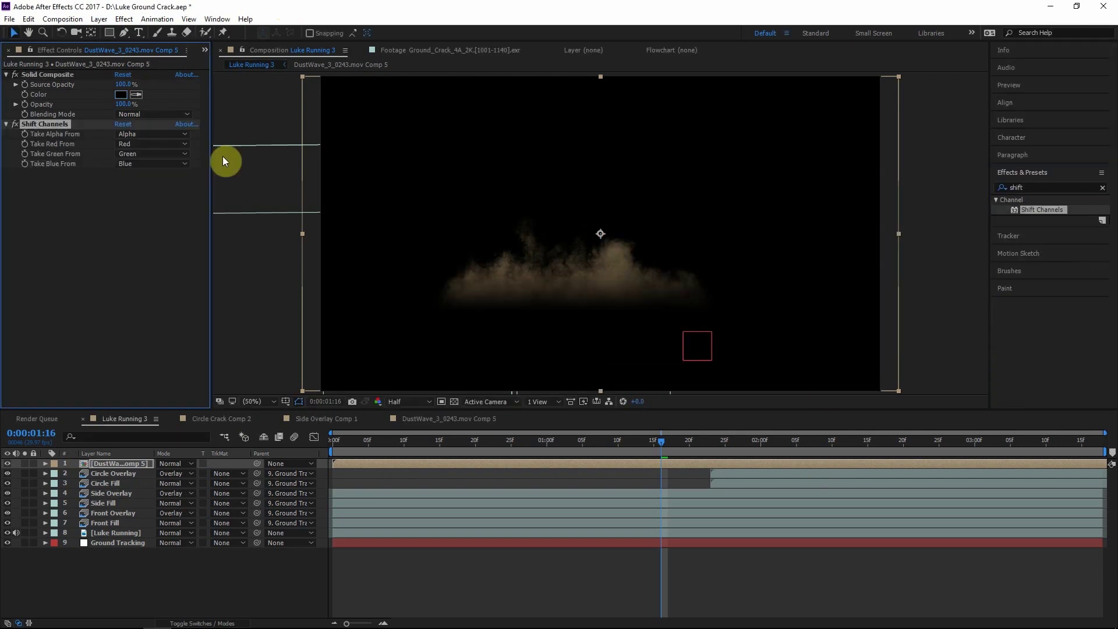
{"action": "left_click", "coordinate": [140, 134]}
{"action": "left_click", "coordinate": [157, 197]}
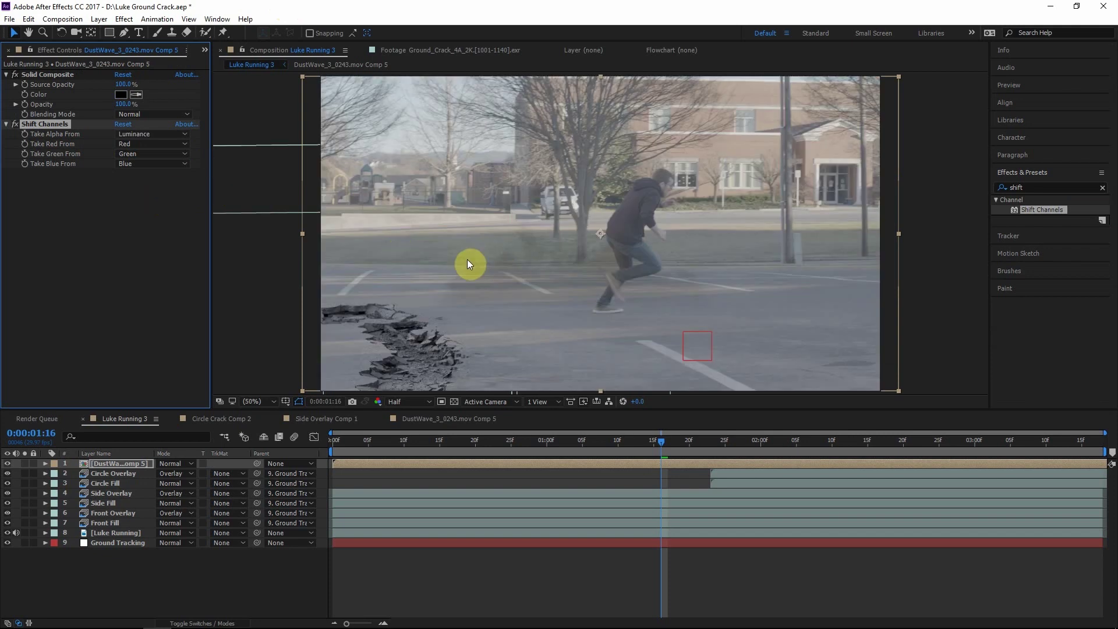
Apply Fractal Noise to the dust wave layer with brightness 25, scale 182 and contrast 75
{"action": "left_click", "coordinate": [1036, 185]}
{"action": "type", "text": "fract"}
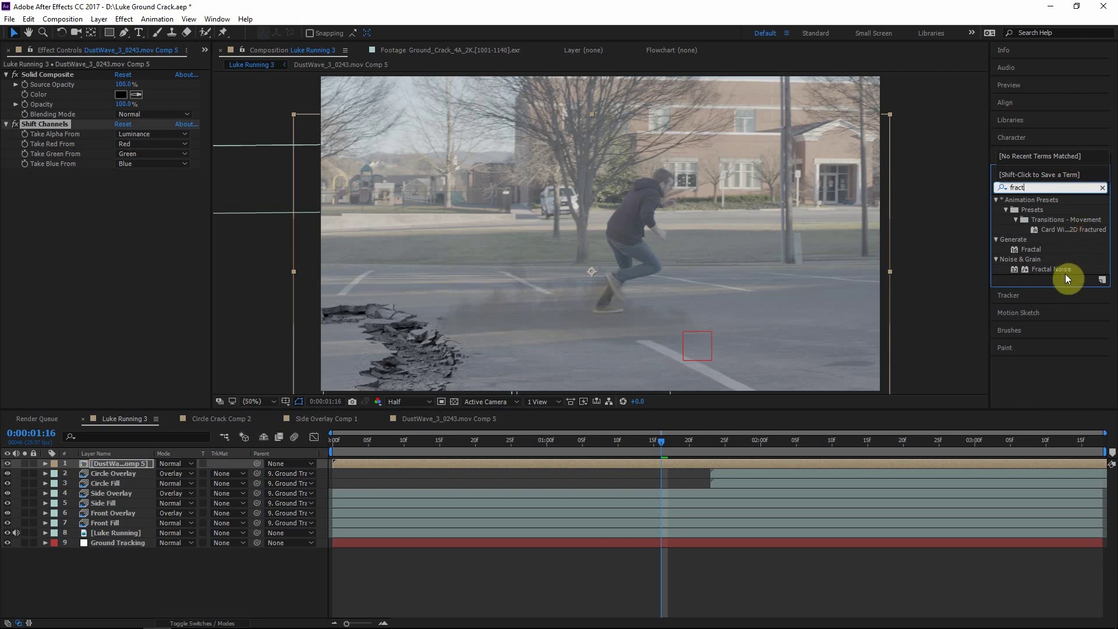
{"action": "left_click_drag", "start_coordinate": [1064, 274], "coordinate": [149, 201]}
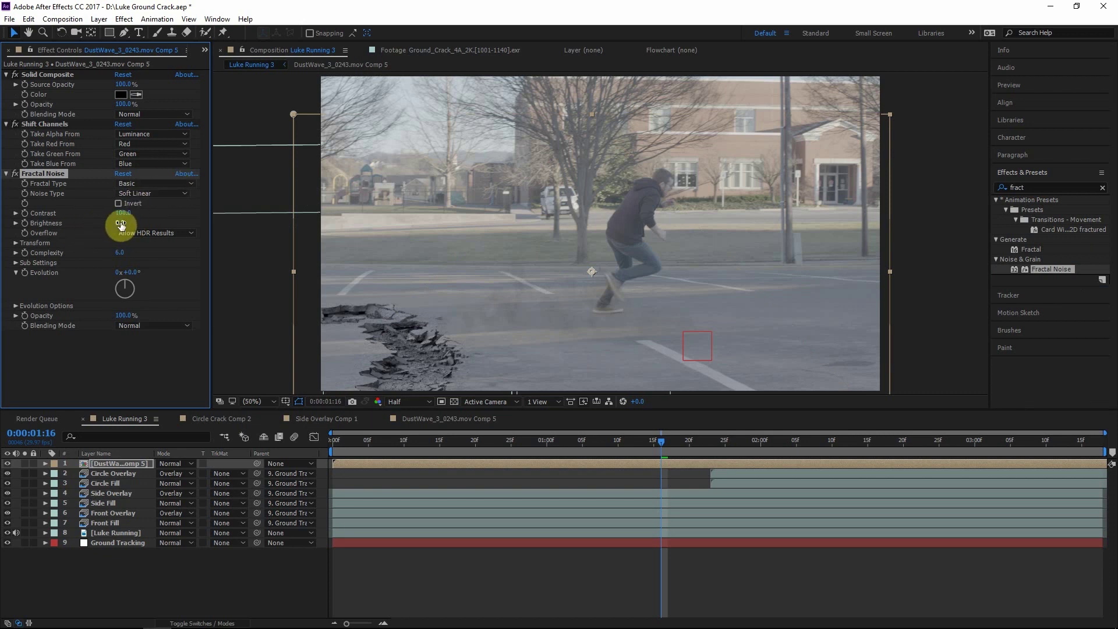
{"action": "left_click", "coordinate": [117, 361]}
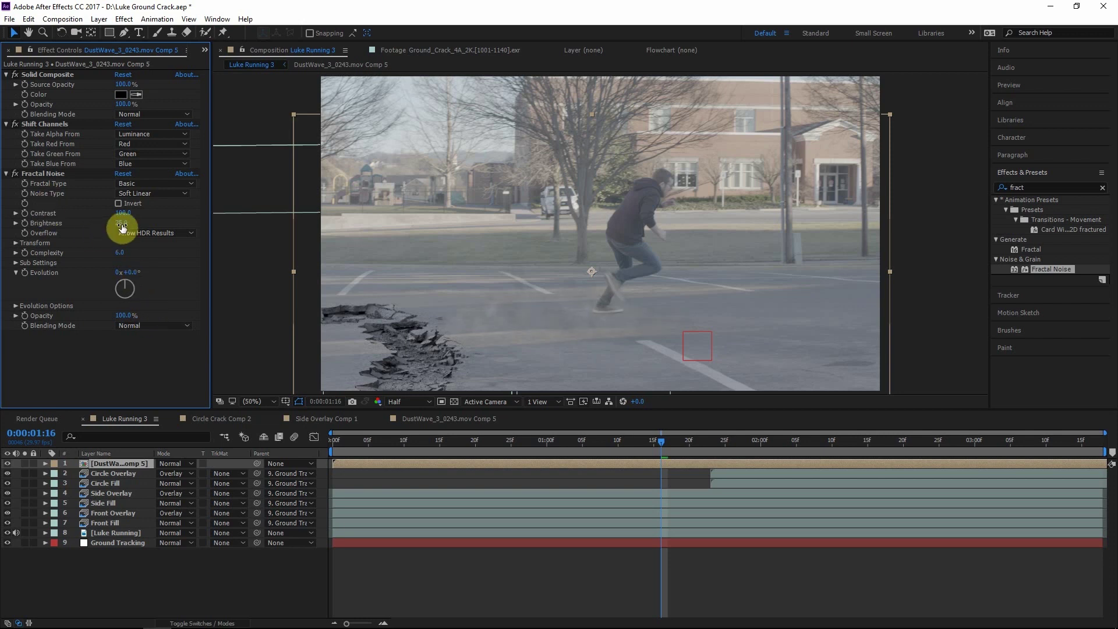
{"action": "left_click", "coordinate": [106, 269]}
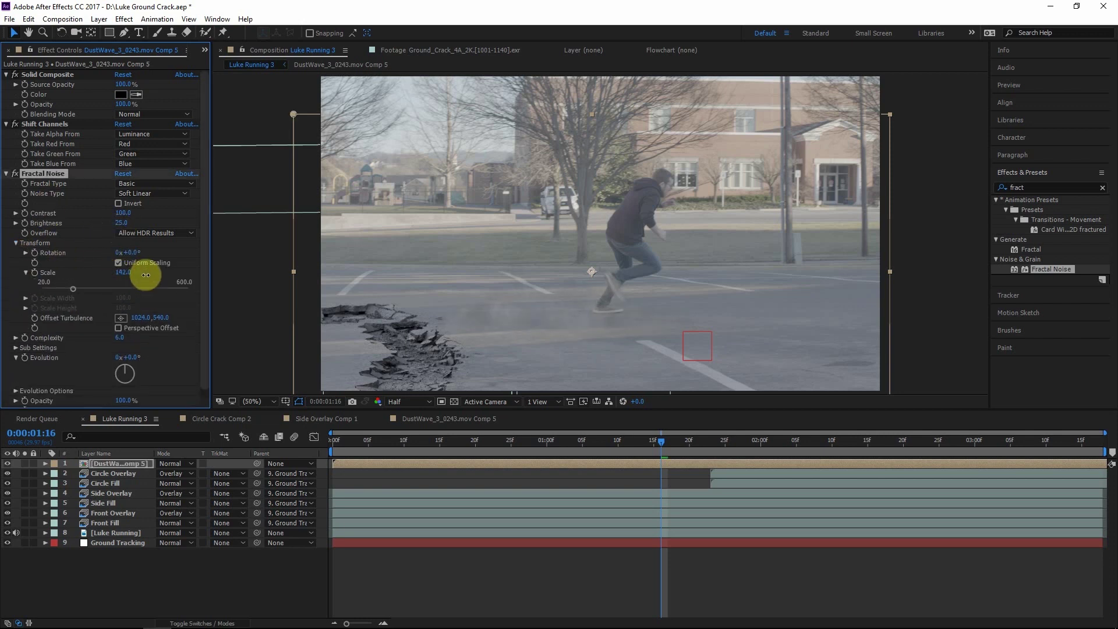
{"action": "left_click_drag", "start_coordinate": [145, 275], "coordinate": [169, 274]}
{"action": "left_click", "coordinate": [124, 213]}
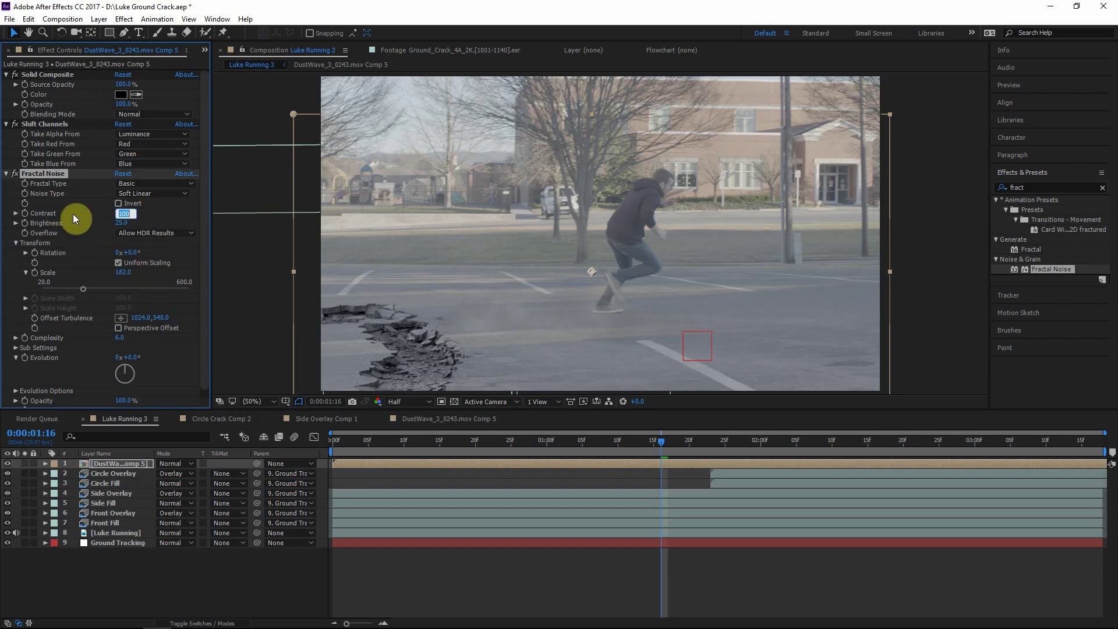
{"action": "type", "text": "75"}
{"action": "key", "text": "Return"}
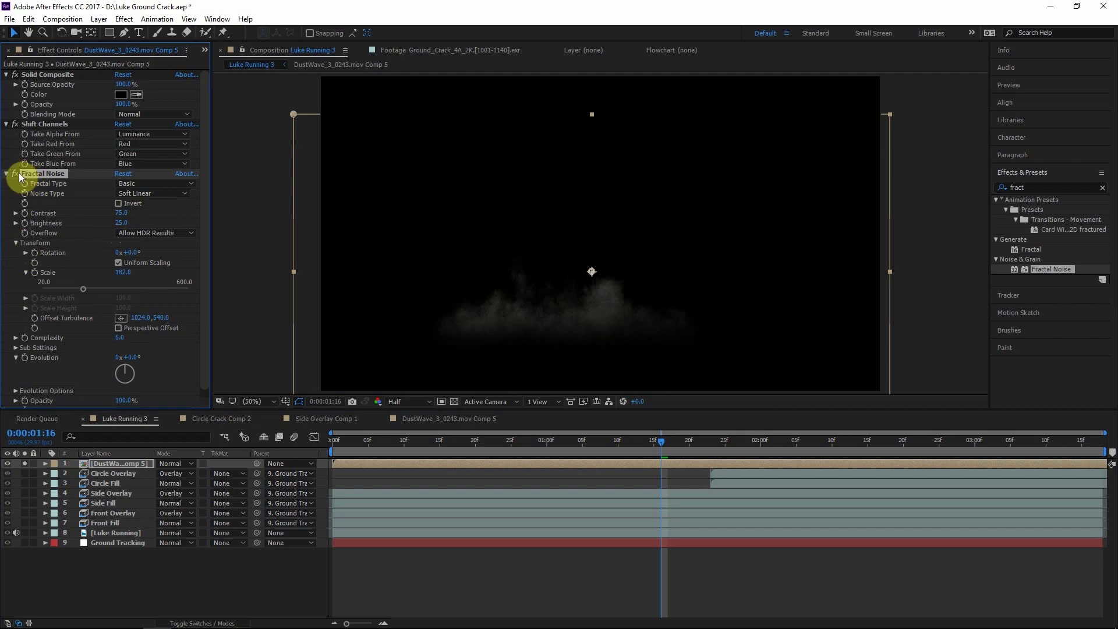
Start the dust wave layer just before the circle crack layers, scale it to 113%, and position it over the circle crack
{"action": "left_click", "coordinate": [24, 463]}
{"action": "left_click_drag", "start_coordinate": [775, 446], "coordinate": [710, 465]}
{"action": "left_click_drag", "start_coordinate": [586, 323], "coordinate": [588, 325]}
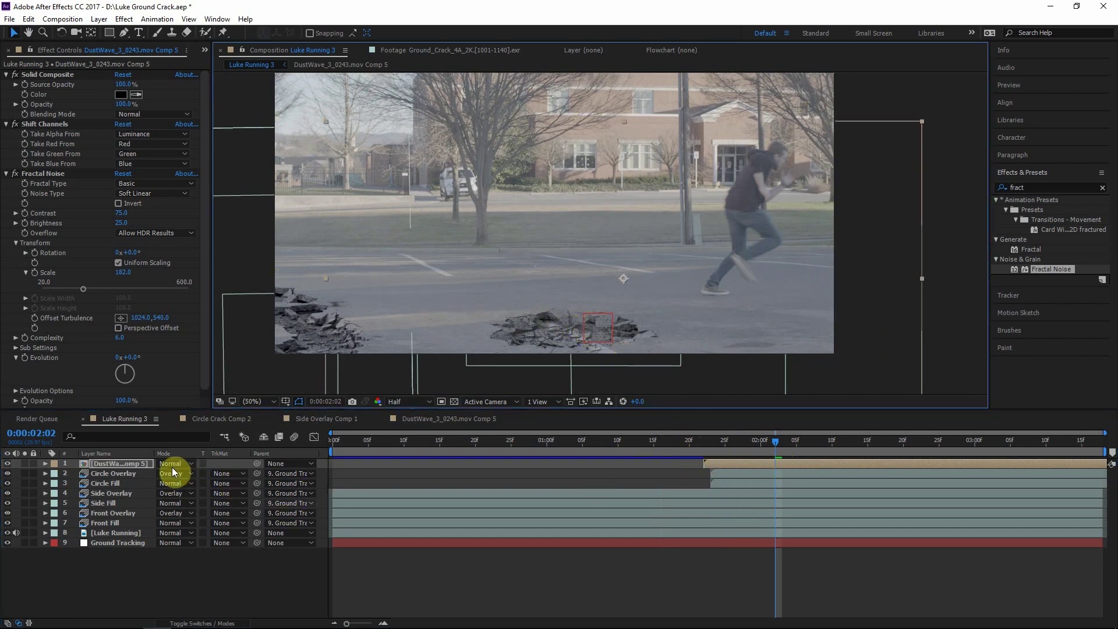
{"action": "key", "text": "s"}
{"action": "left_click_drag", "start_coordinate": [175, 473], "coordinate": [187, 469]}
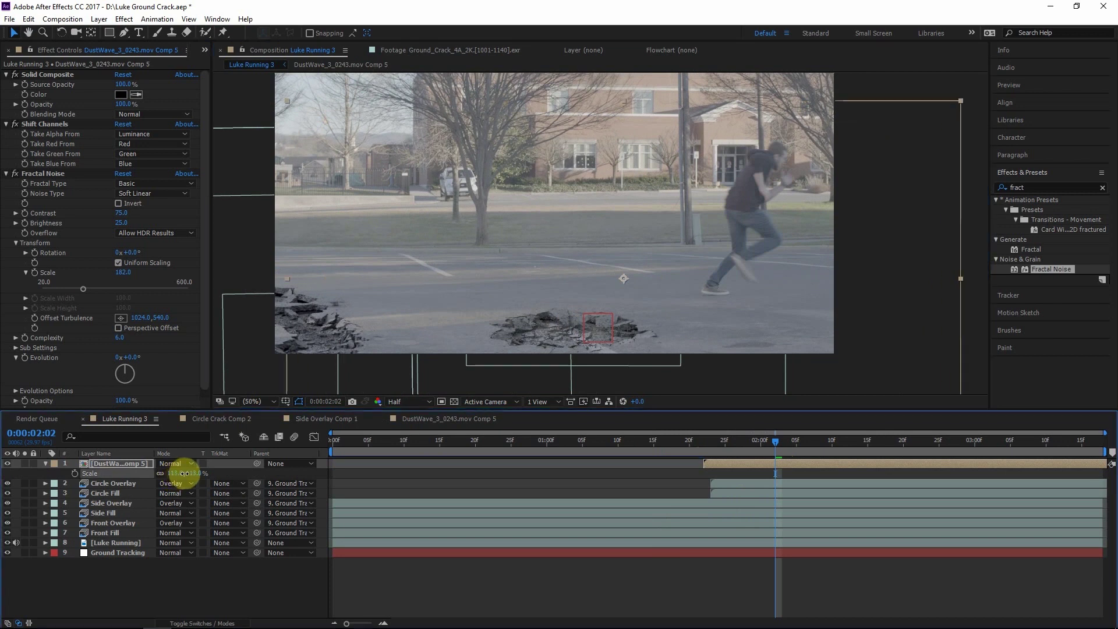
{"action": "left_click", "coordinate": [559, 260]}
{"action": "left_click_drag", "start_coordinate": [561, 260], "coordinate": [563, 262]}
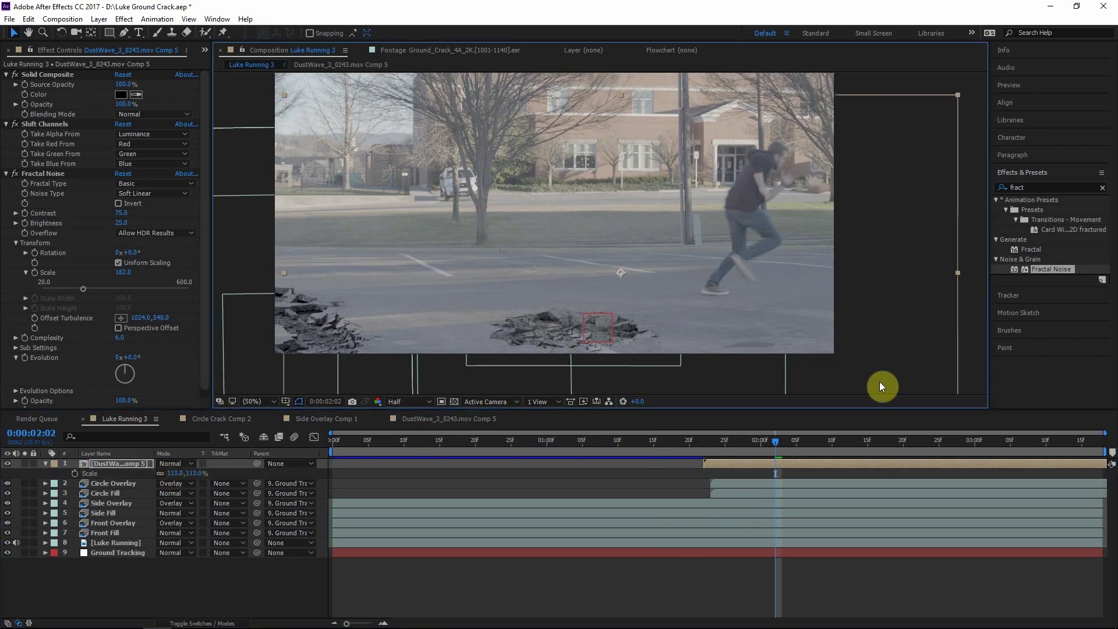
Duplicate the dust wave layer four times, staggering the copies' start times and spreading them around the circle crack
{"action": "key", "text": "ctrl+d"}
{"action": "left_click_drag", "start_coordinate": [759, 464], "coordinate": [838, 443]}
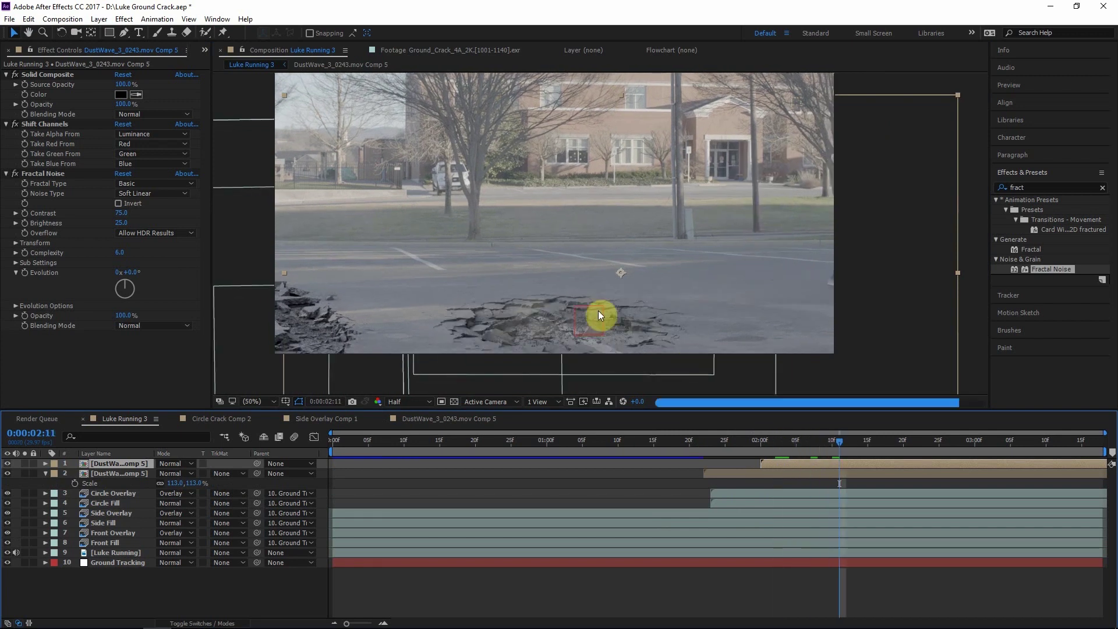
{"action": "left_click_drag", "start_coordinate": [598, 310], "coordinate": [571, 287]}
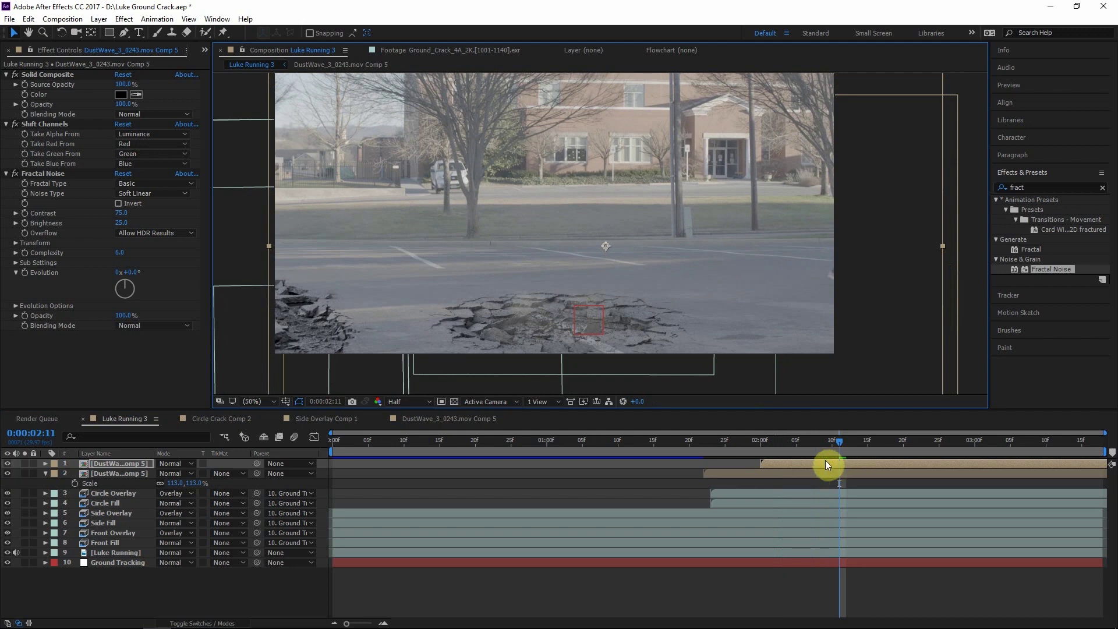
{"action": "key", "text": "ctrl+d"}
{"action": "left_click_drag", "start_coordinate": [837, 462], "coordinate": [902, 464]}
{"action": "left_click_drag", "start_coordinate": [661, 327], "coordinate": [567, 297]}
{"action": "key", "text": "ctrl+d"}
{"action": "key", "text": "ctrl+d"}
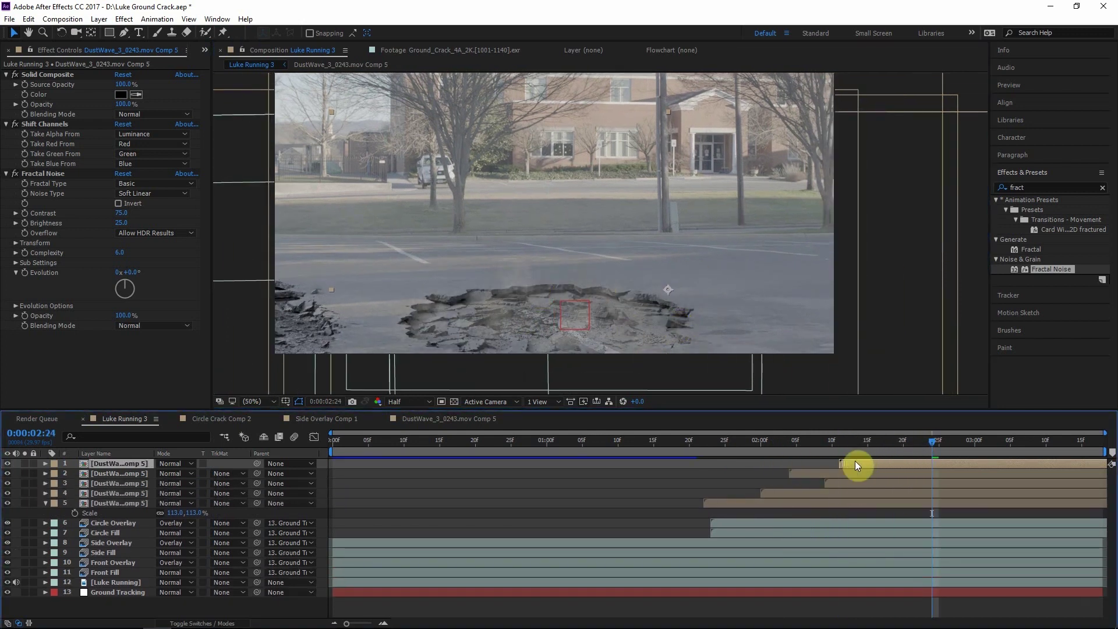
{"action": "left_click_drag", "start_coordinate": [855, 464], "coordinate": [877, 464]}
Parent all five dust wave layers to Ground Tracking at 0:00:02:17 and preview the result
{"action": "left_click", "coordinate": [882, 440]}
{"action": "left_click_drag", "start_coordinate": [881, 504], "coordinate": [383, 459]}
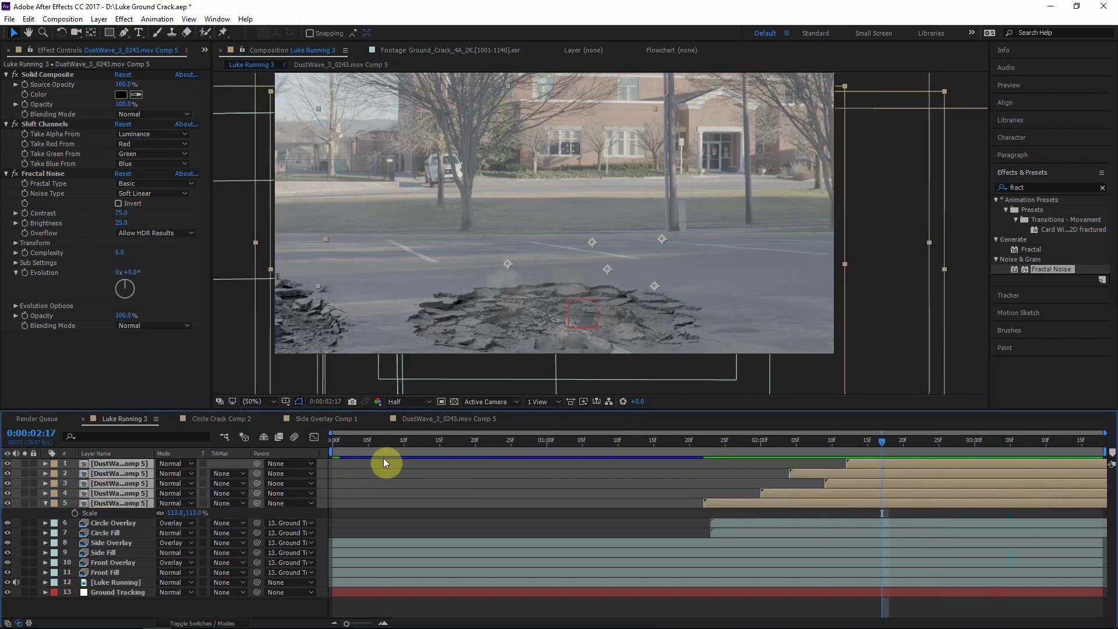
{"action": "left_click_drag", "start_coordinate": [250, 484], "coordinate": [129, 589]}
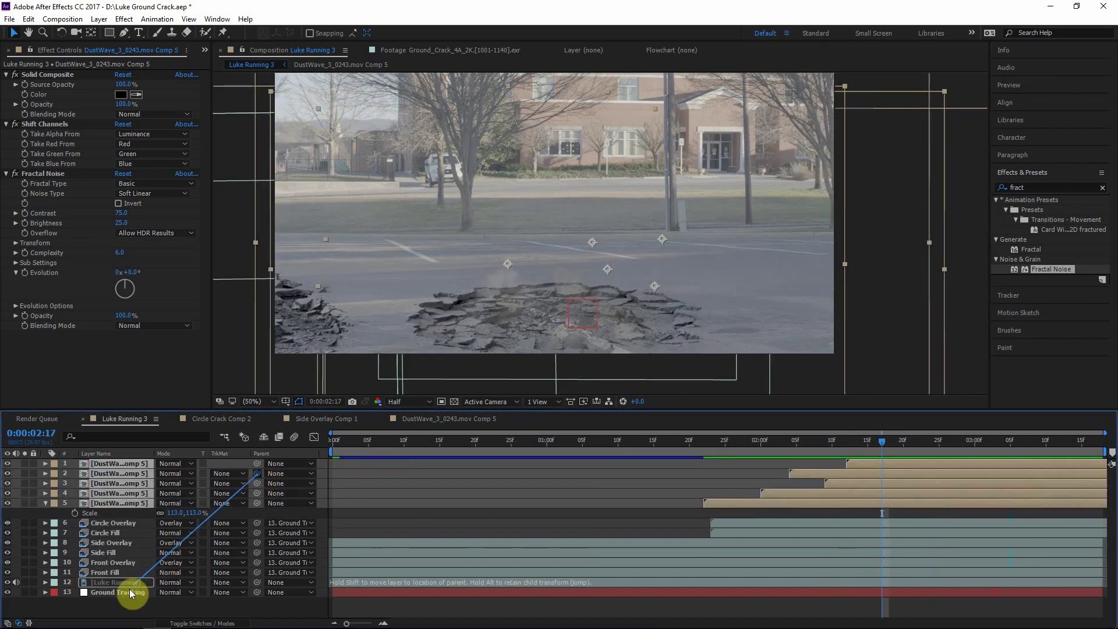
{"action": "left_click", "coordinate": [578, 519]}
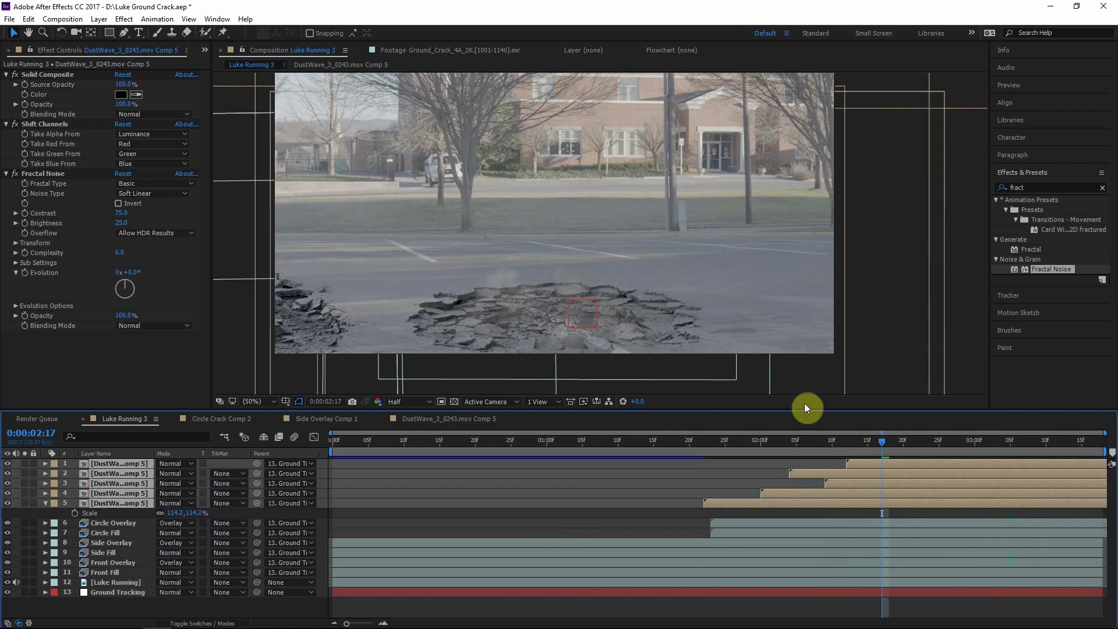
{"action": "key", "text": "space"}
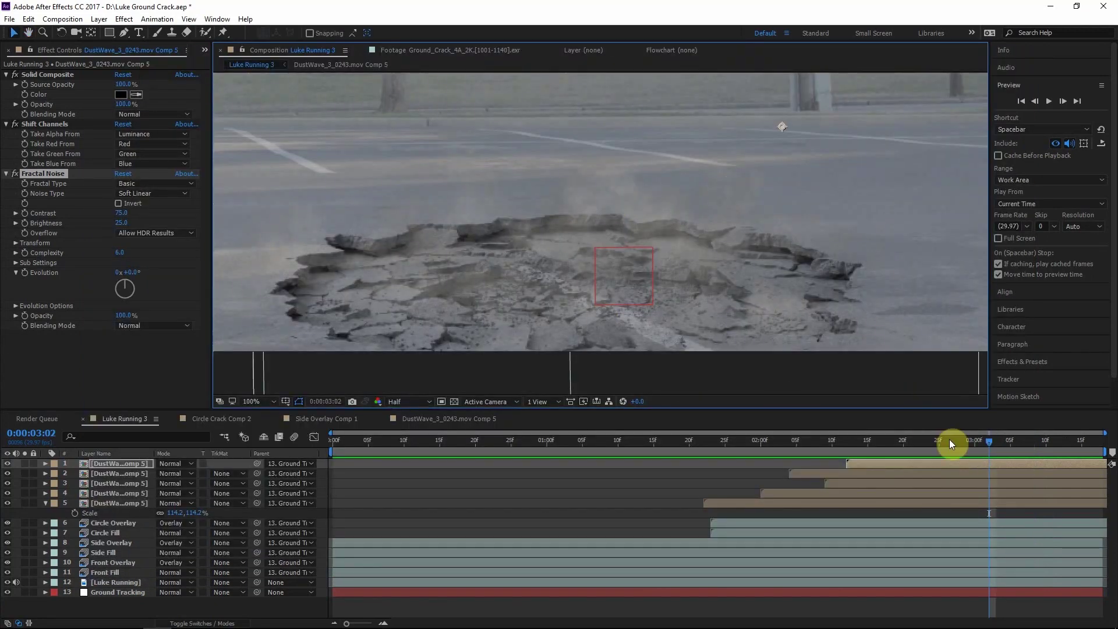
At 0:00:03:04, set the Fractal Noise blending mode of the topmost dust wave layer to None
{"action": "left_click_drag", "start_coordinate": [984, 441], "coordinate": [1004, 439]}
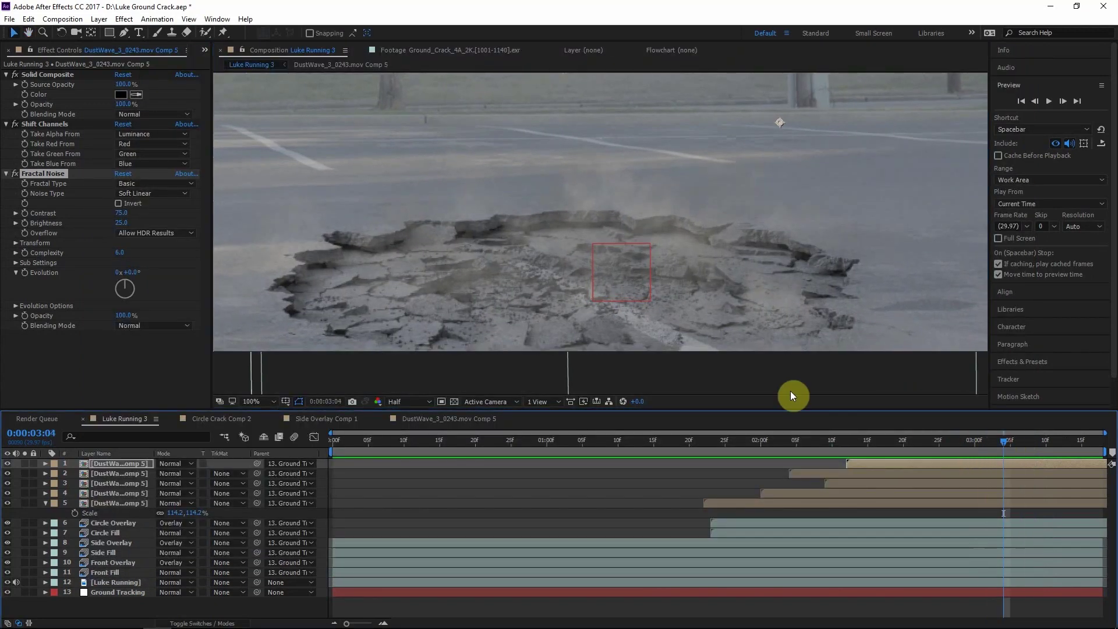
{"action": "left_click", "coordinate": [62, 327]}
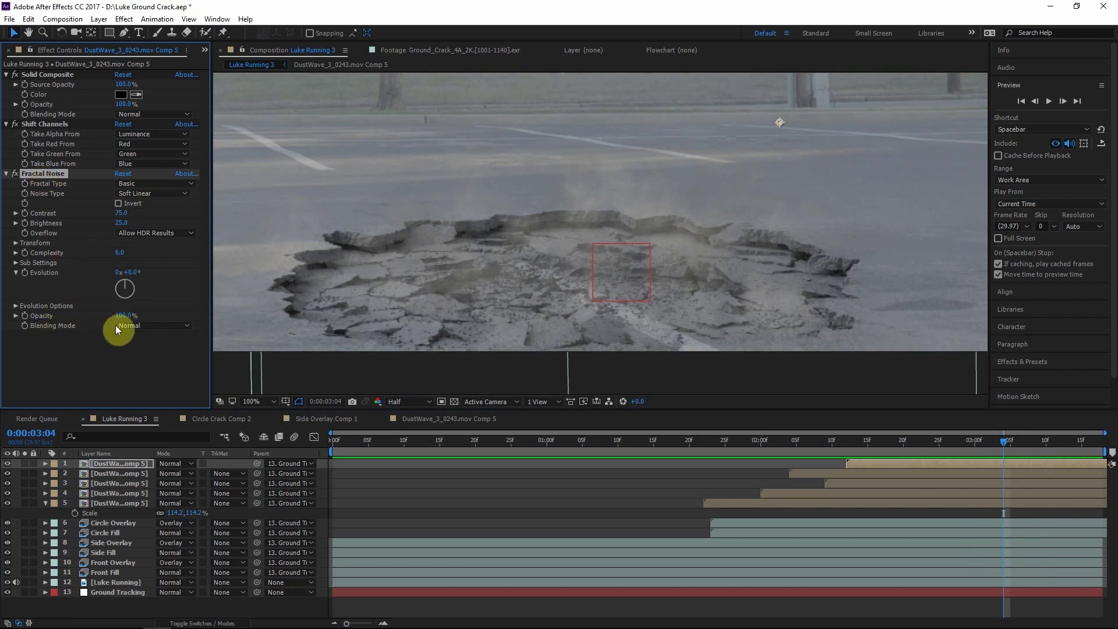
{"action": "left_click", "coordinate": [155, 326]}
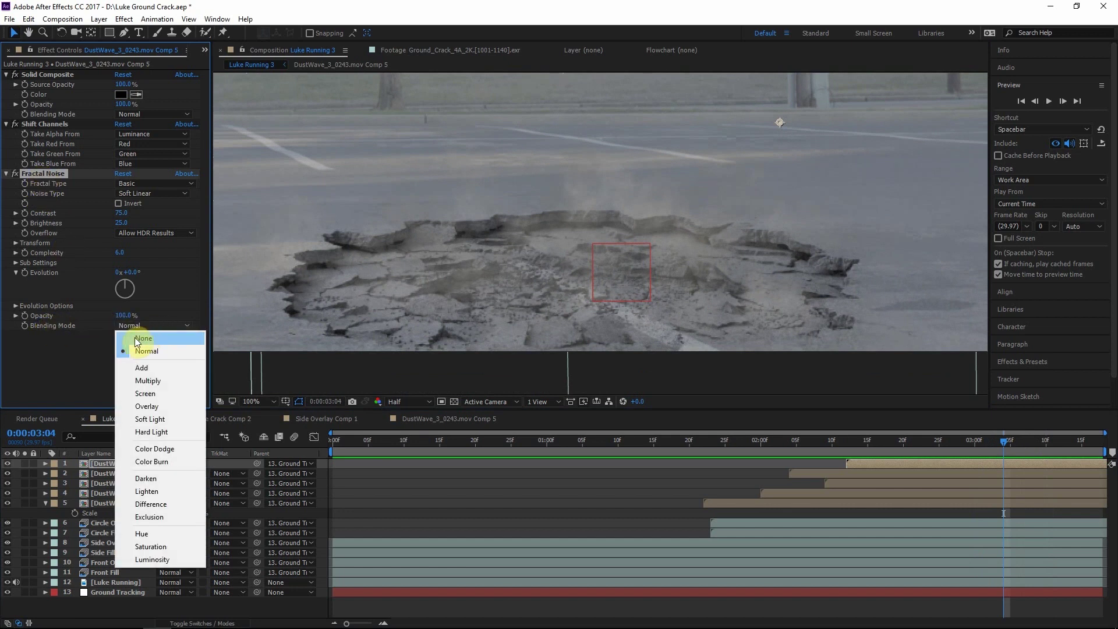
{"action": "left_click", "coordinate": [142, 338]}
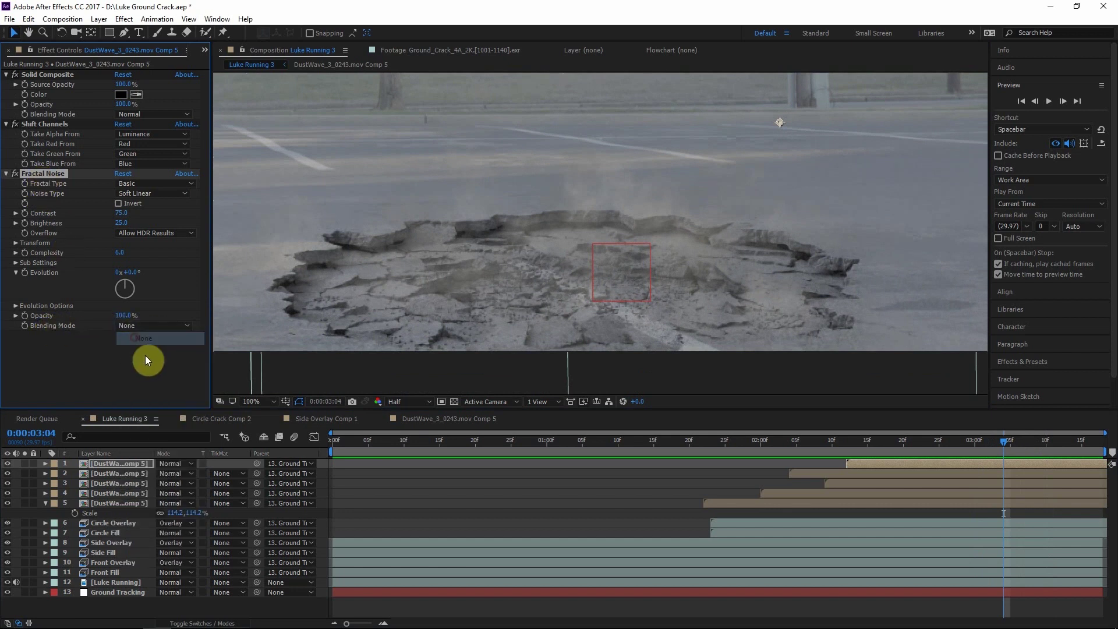
Solo the topmost dust wave layer and compare the Normal and None blending modes of its Fractal Noise
{"action": "left_click", "coordinate": [25, 463]}
{"action": "left_click", "coordinate": [171, 325]}
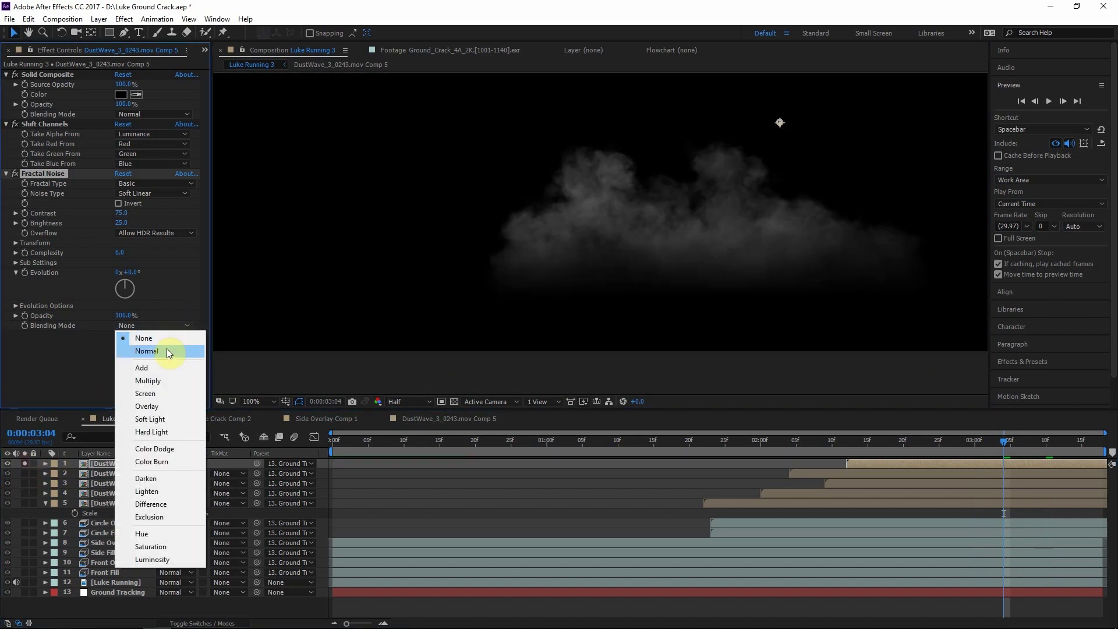
{"action": "left_click", "coordinate": [166, 349]}
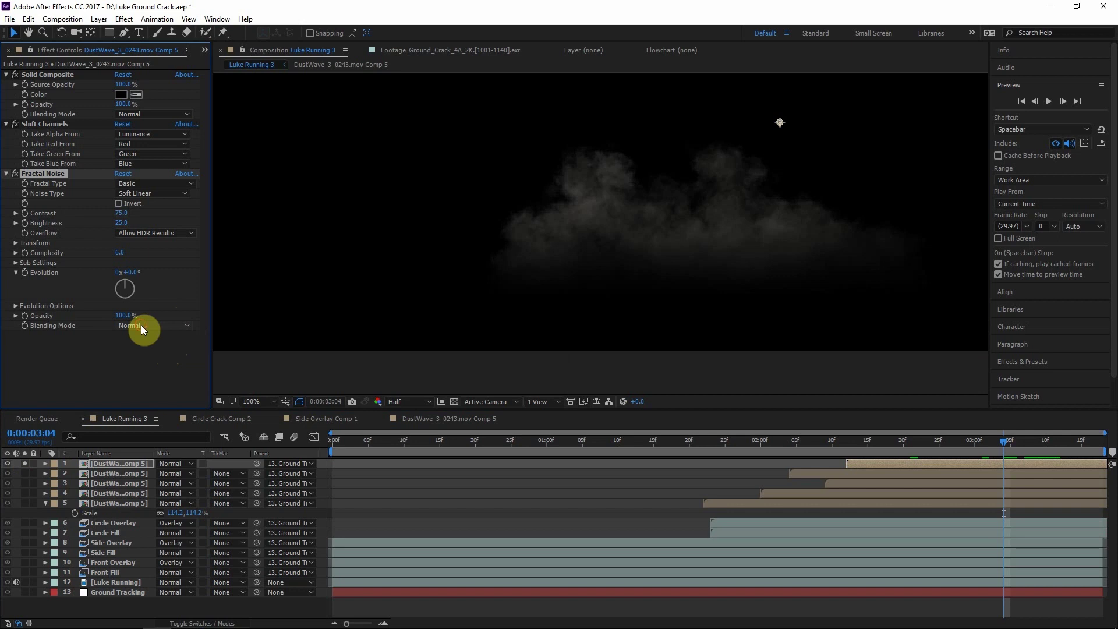
{"action": "left_click", "coordinate": [140, 325]}
{"action": "left_click", "coordinate": [159, 342]}
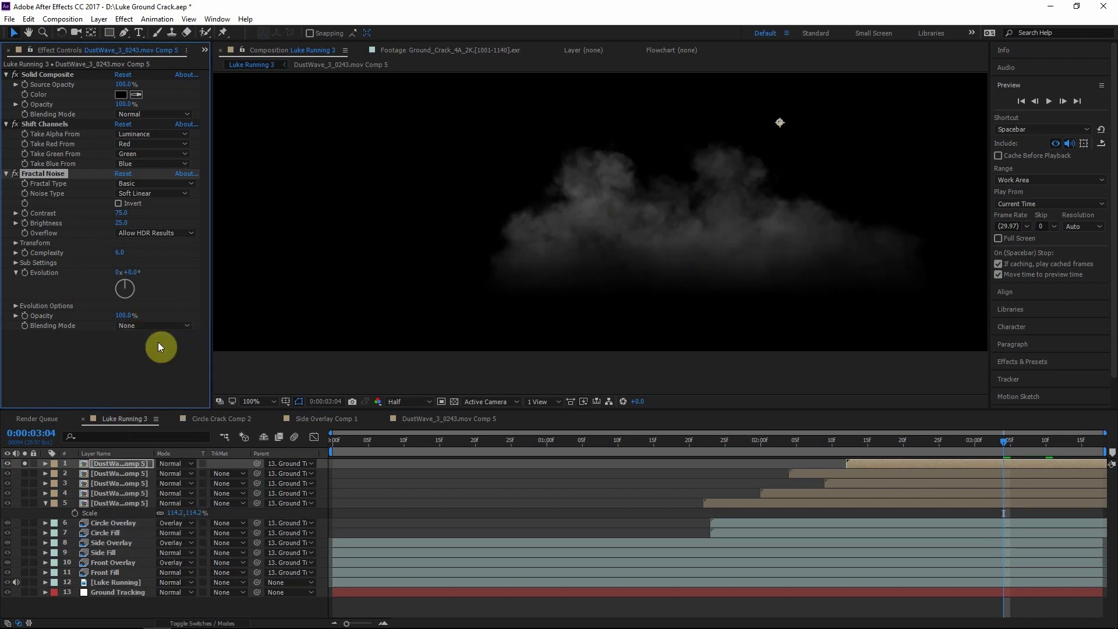
{"action": "left_click", "coordinate": [24, 463]}
Set the Fractal Noise blending mode to None on further dust wave copies below the topmost one
{"action": "left_click", "coordinate": [121, 474]}
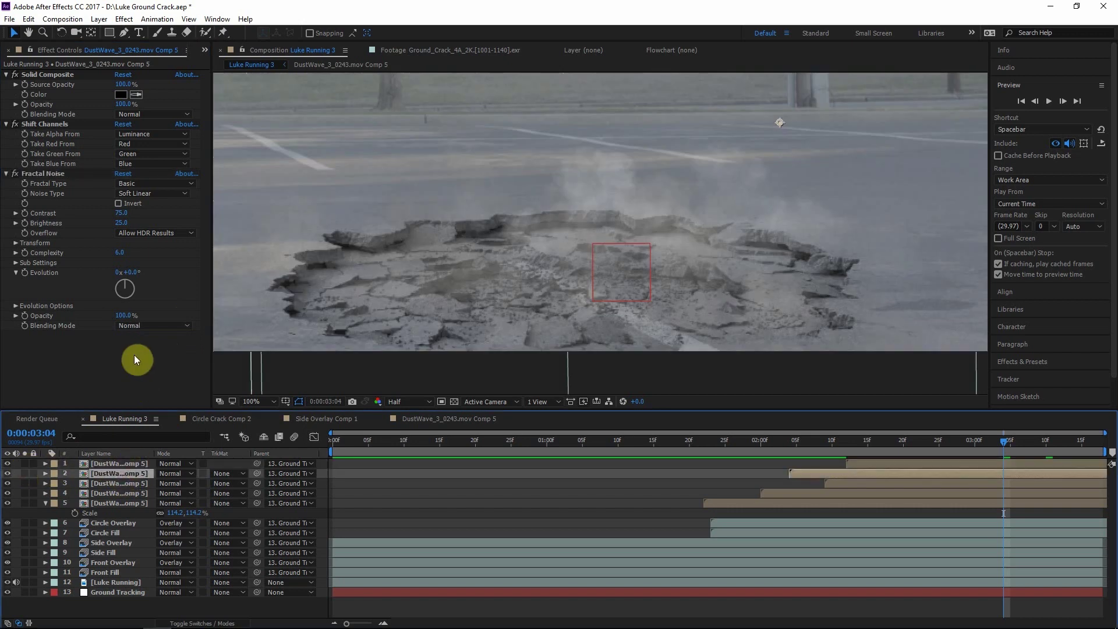
{"action": "left_click", "coordinate": [146, 323]}
{"action": "left_click", "coordinate": [158, 341]}
{"action": "left_click", "coordinate": [105, 483]}
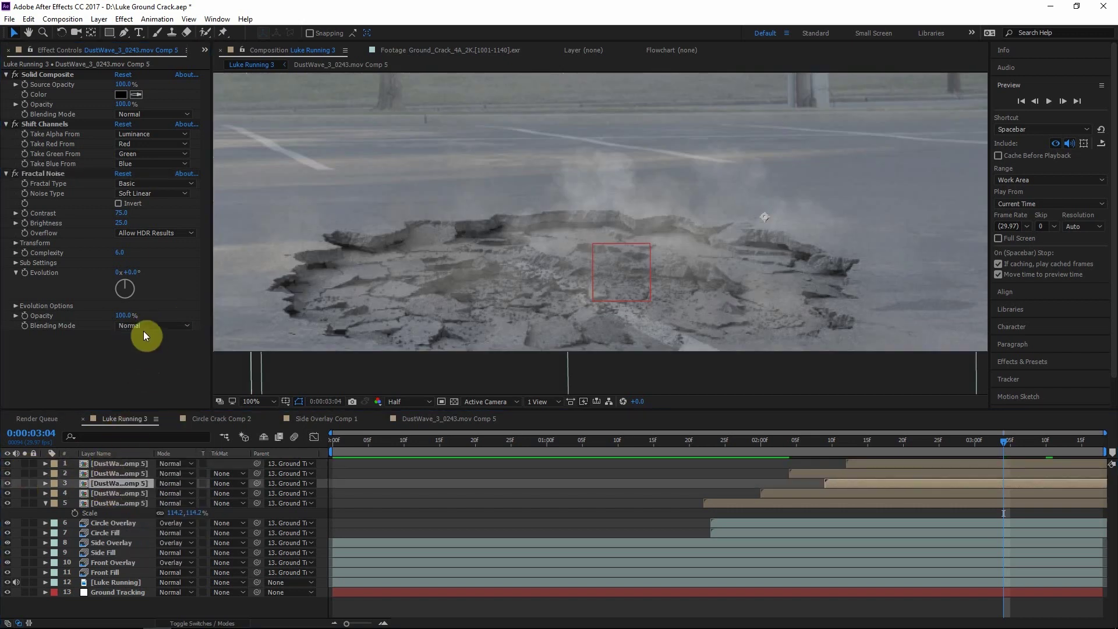
{"action": "left_click", "coordinate": [126, 493]}
{"action": "left_click", "coordinate": [145, 325]}
{"action": "left_click", "coordinate": [161, 166]}
Lower the Fractal Noise brightness to 0 on dust wave layer 3, 16 on layer 2 and -5 on the lowest dust layer
{"action": "left_click", "coordinate": [117, 469]}
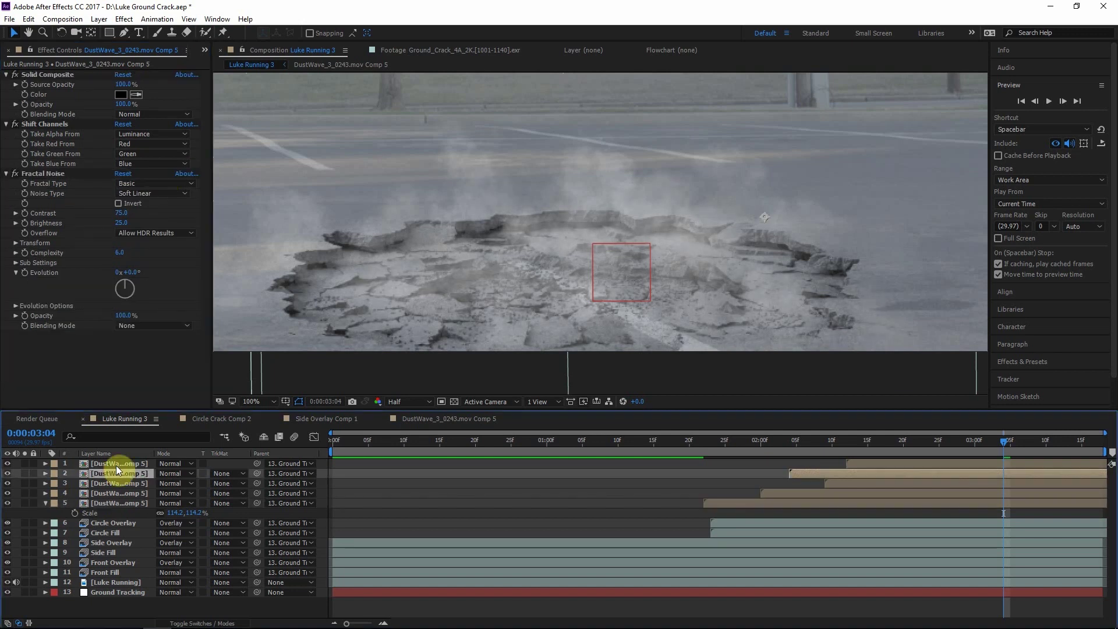
{"action": "left_click", "coordinate": [117, 483]}
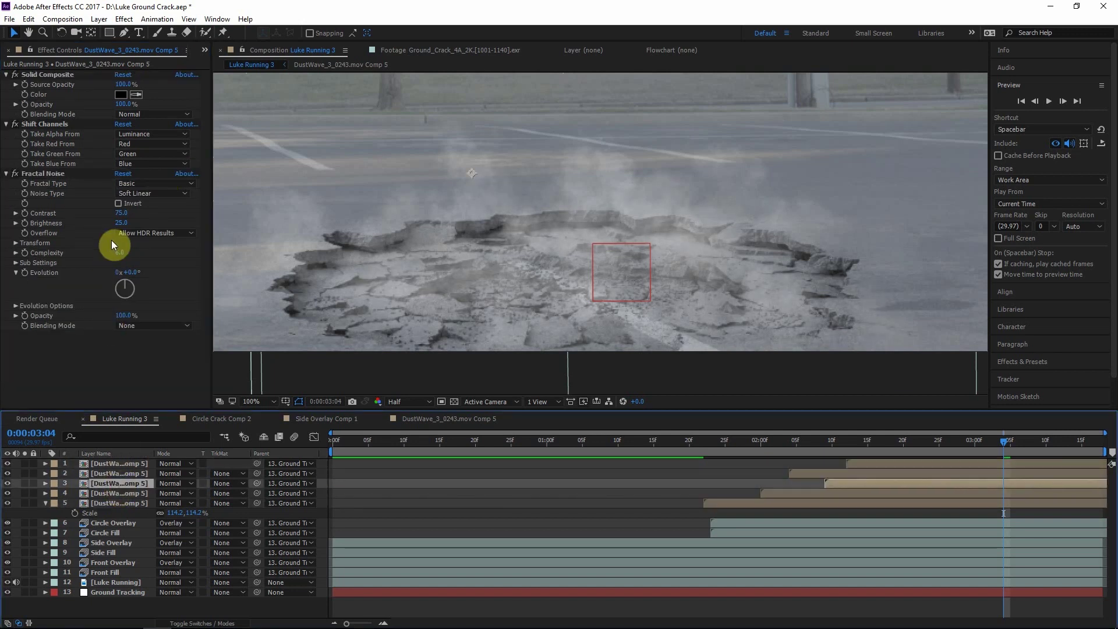
{"action": "left_click", "coordinate": [124, 222]}
{"action": "type", "text": "0"}
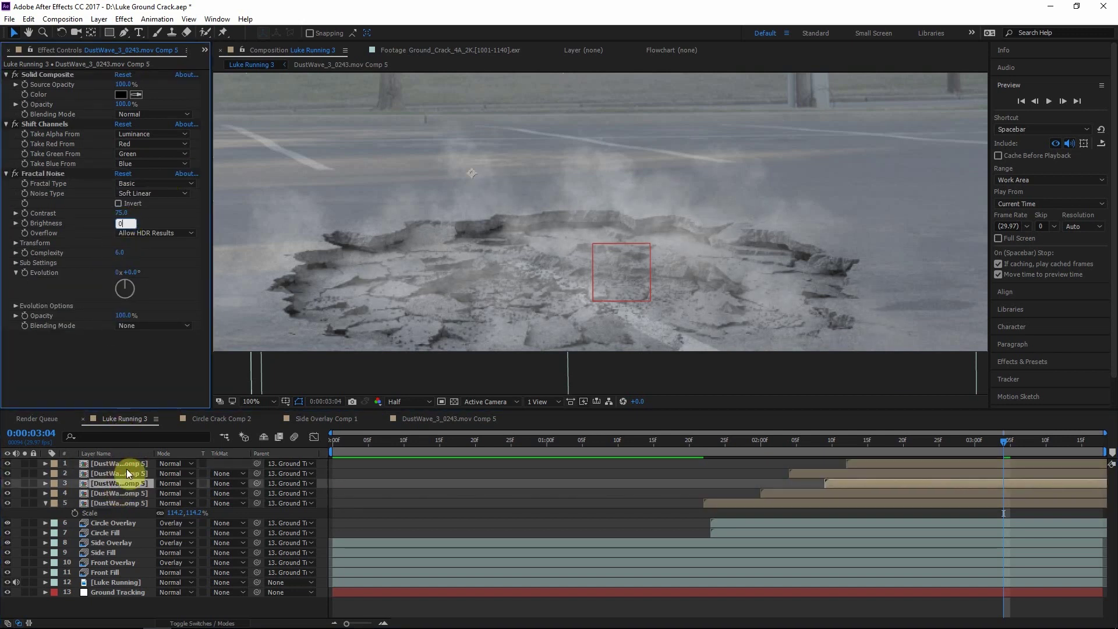
{"action": "left_click", "coordinate": [126, 469]}
{"action": "left_click", "coordinate": [120, 222]}
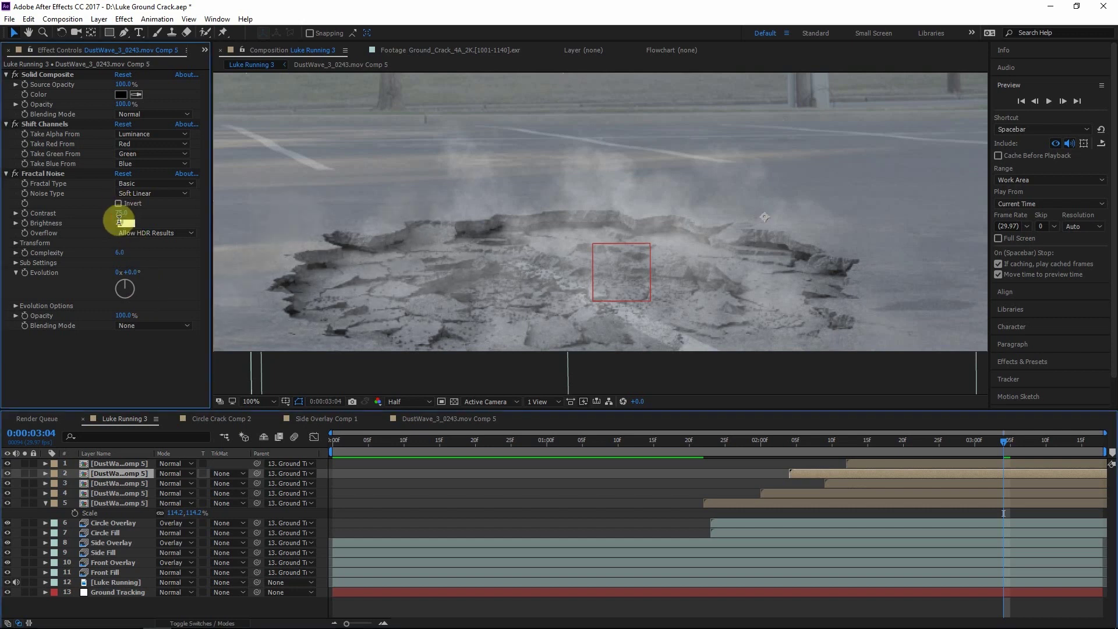
{"action": "type", "text": "16"}
{"action": "type", "text": "-5"}
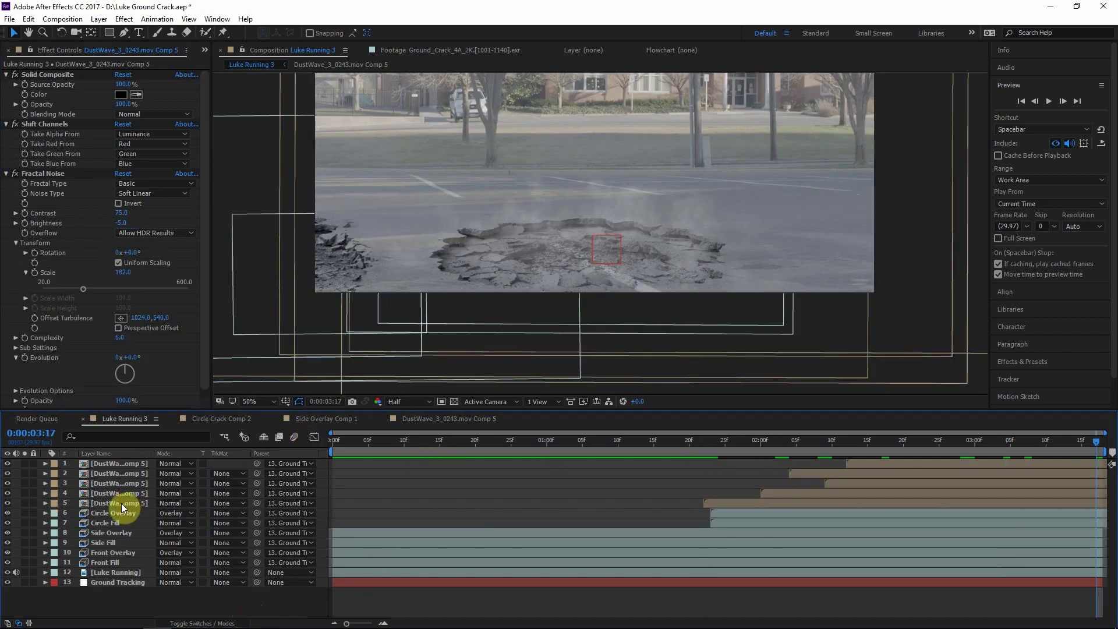
Select all five dust wave layers and set their opacity to 66%
{"action": "left_click", "coordinate": [120, 502]}
{"action": "left_click", "coordinate": [124, 465], "text": "shift"}
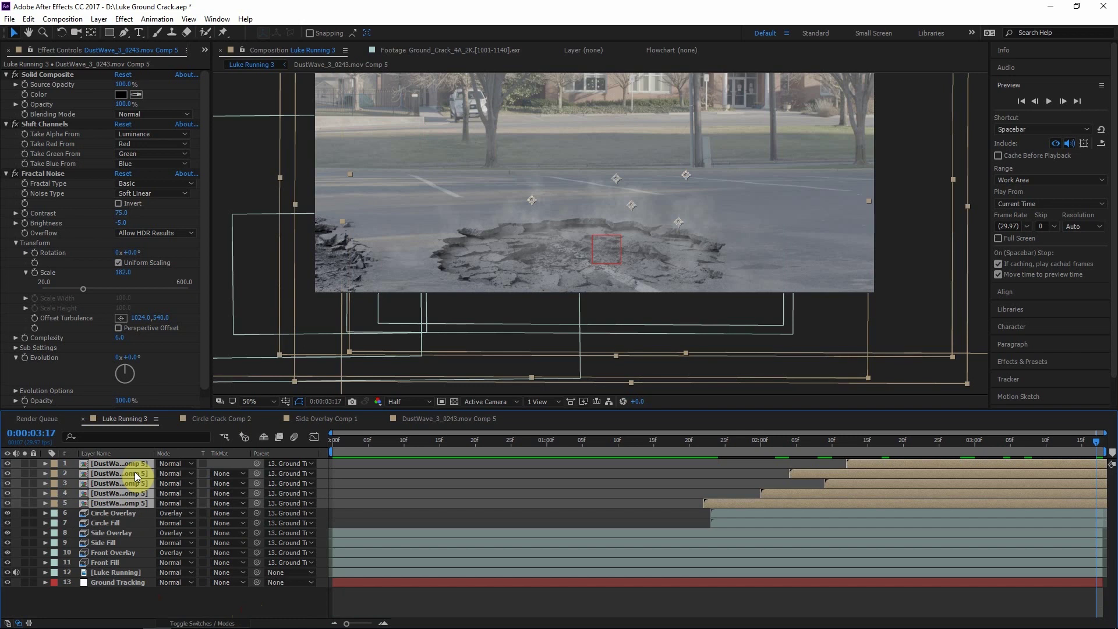
{"action": "key", "text": "t"}
{"action": "mouse_move", "coordinate": [163, 474]}
{"action": "left_mouse_down"}
{"action": "mouse_move", "coordinate": [133, 477]}
{"action": "mouse_move", "coordinate": [145, 476]}
{"action": "left_mouse_up"}
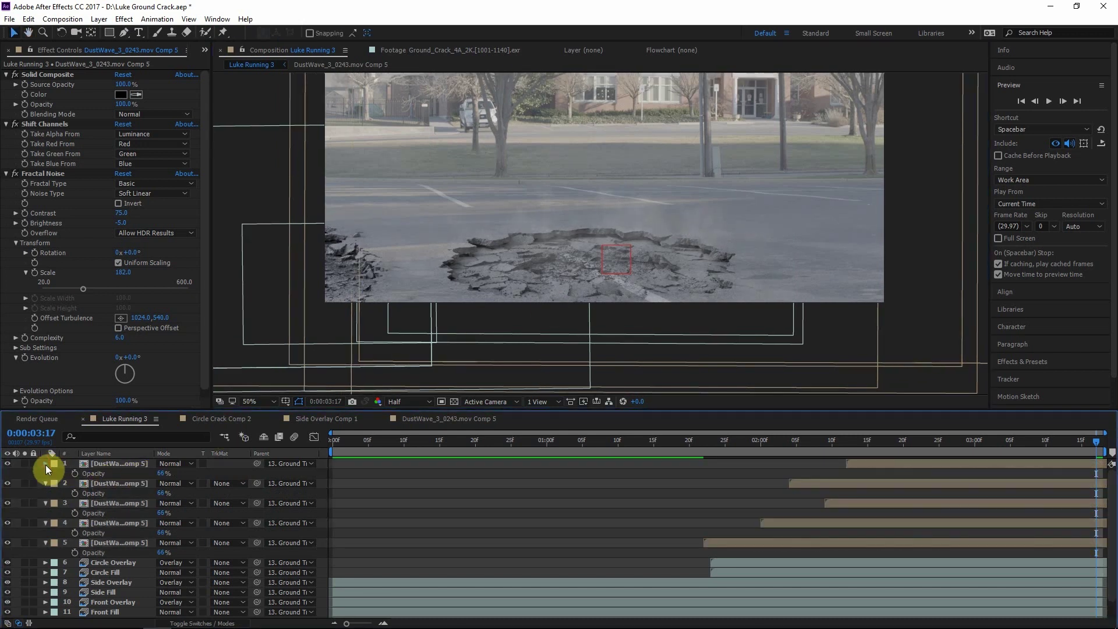
Collapse the opacity properties of the five dust wave layers and preview the dust around the circular crack near 0:00:02:18
{"action": "left_click", "coordinate": [45, 464]}
{"action": "left_click", "coordinate": [46, 472]}
{"action": "left_click", "coordinate": [46, 483]}
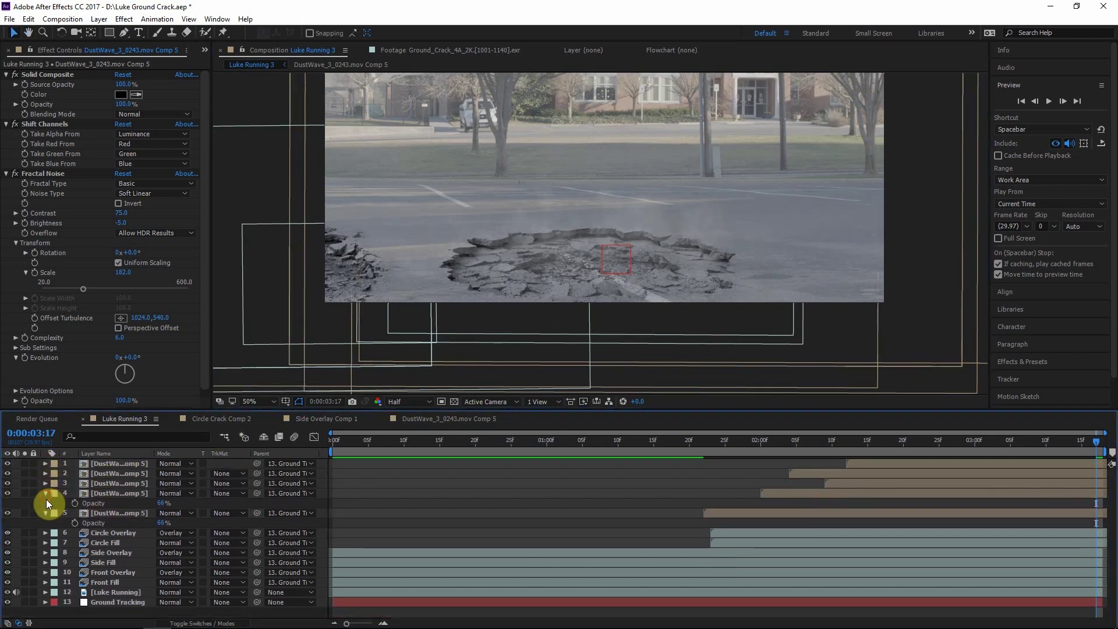
{"action": "left_click", "coordinate": [46, 493]}
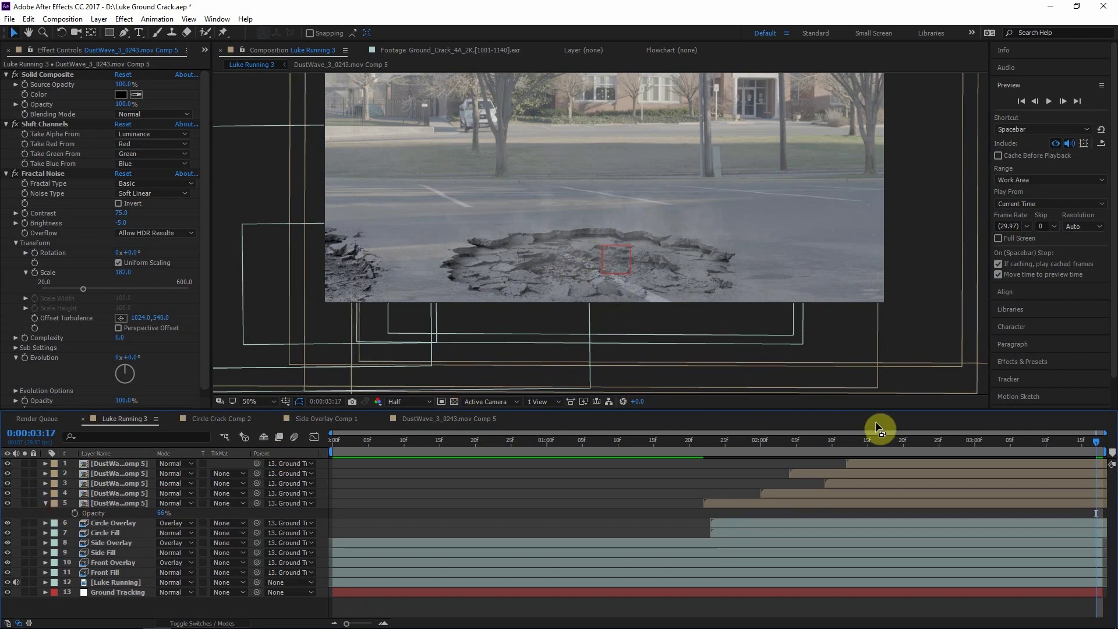
{"action": "left_click", "coordinate": [844, 444]}
{"action": "key", "text": "space"}
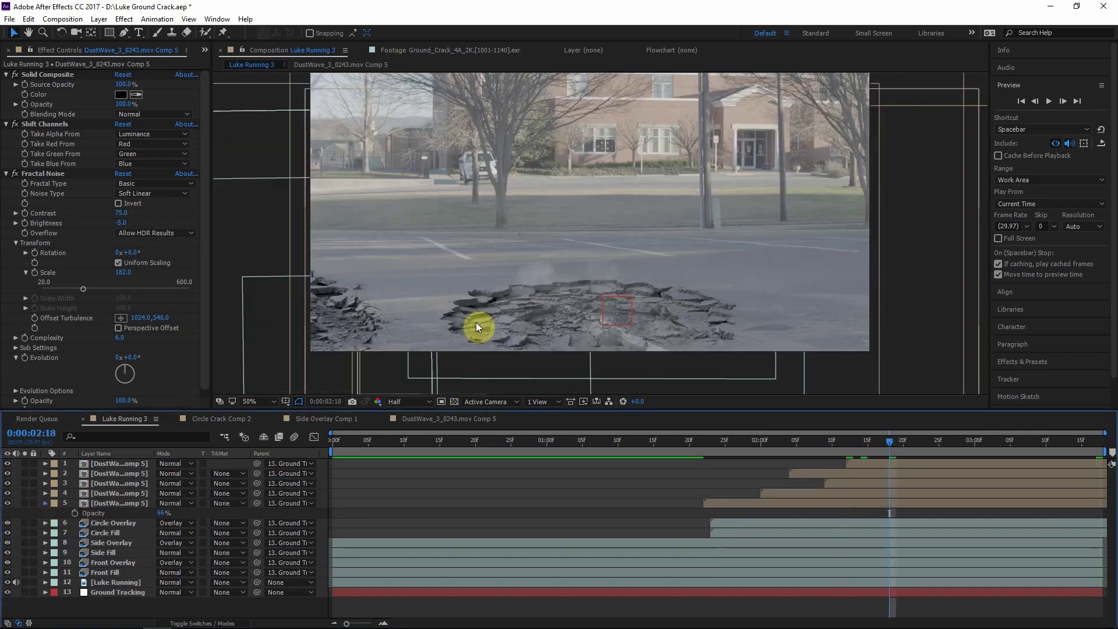
{"action": "left_click_drag", "start_coordinate": [506, 287], "coordinate": [498, 312]}
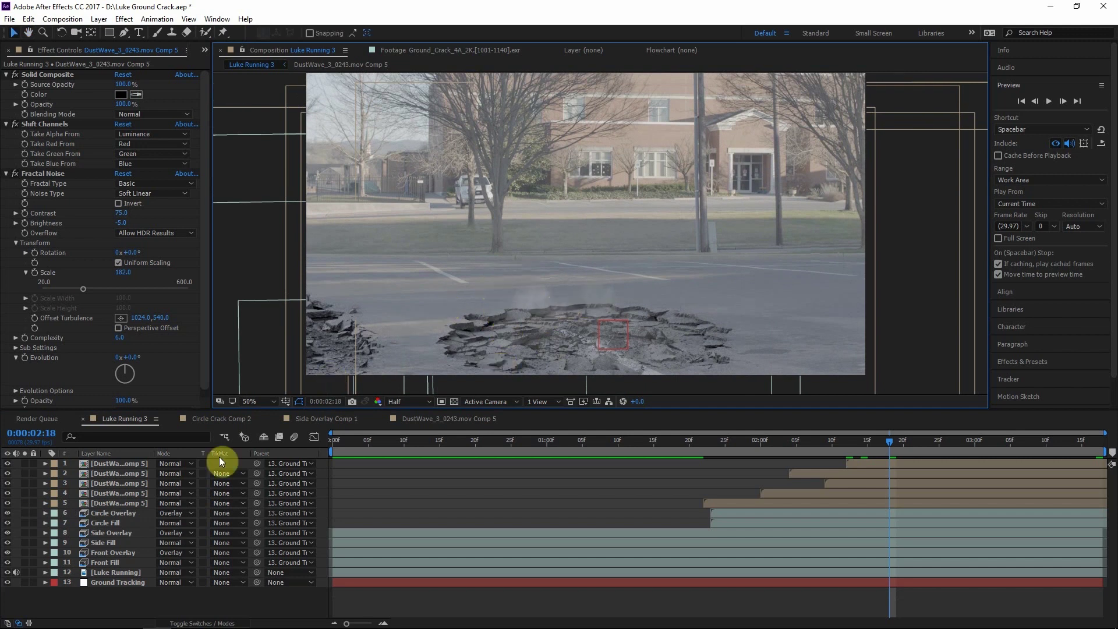
Enable motion blur on the six Circle, Side and Front Overlay and Fill crack layers and for the whole composition
{"action": "left_click", "coordinate": [210, 622]}
{"action": "left_click", "coordinate": [209, 622]}
{"action": "left_click", "coordinate": [211, 621]}
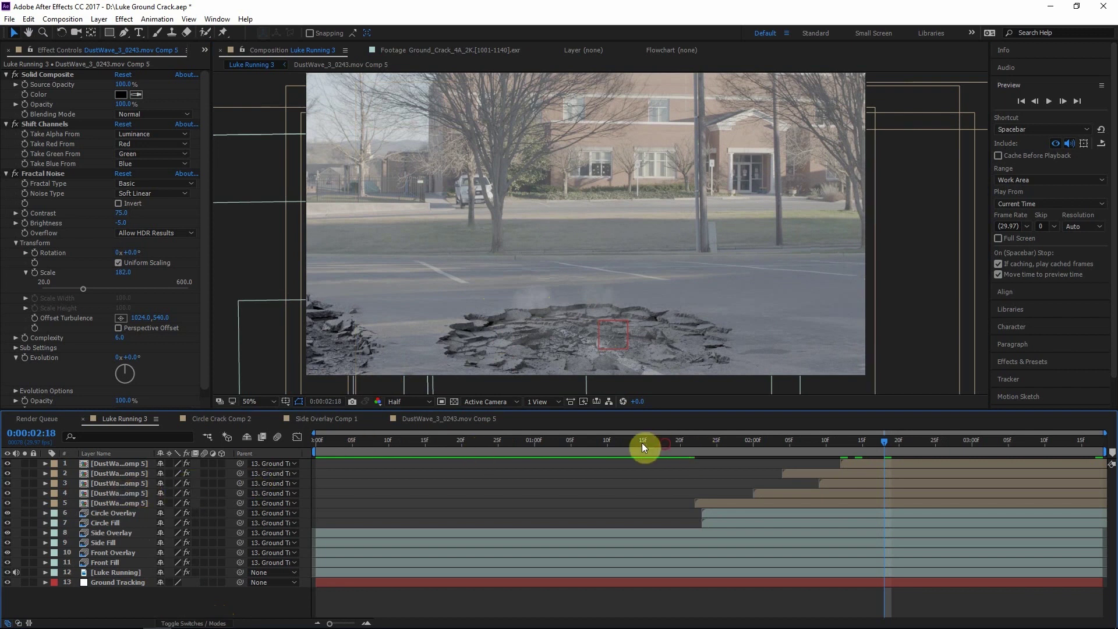
{"action": "left_click_drag", "start_coordinate": [641, 442], "coordinate": [497, 410]}
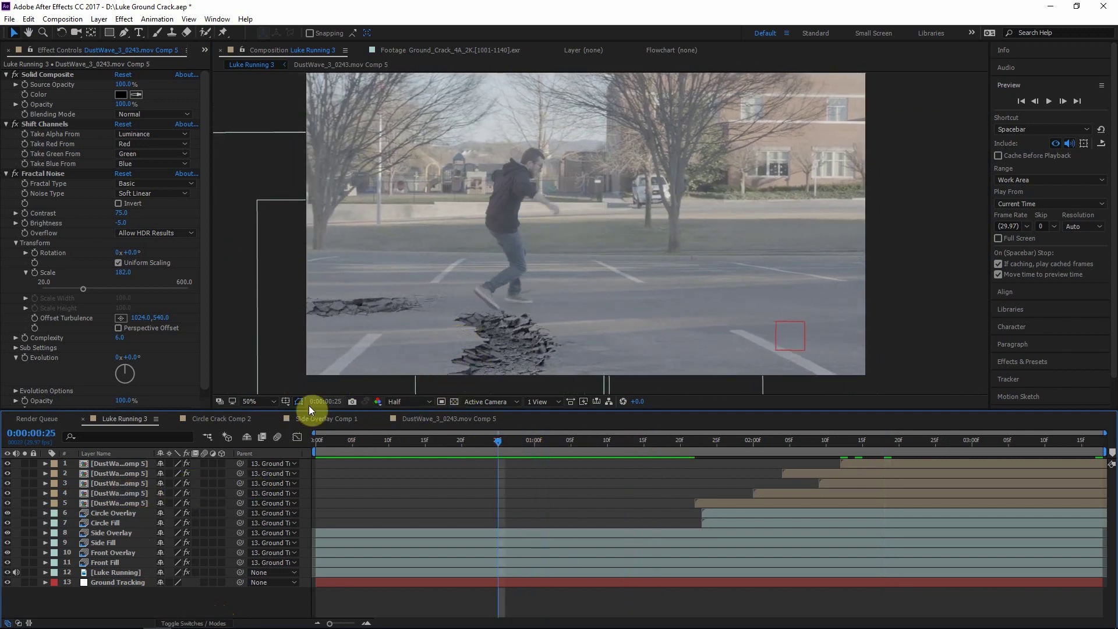
{"action": "left_click", "coordinate": [117, 516]}
{"action": "left_click", "coordinate": [117, 562], "text": "shift"}
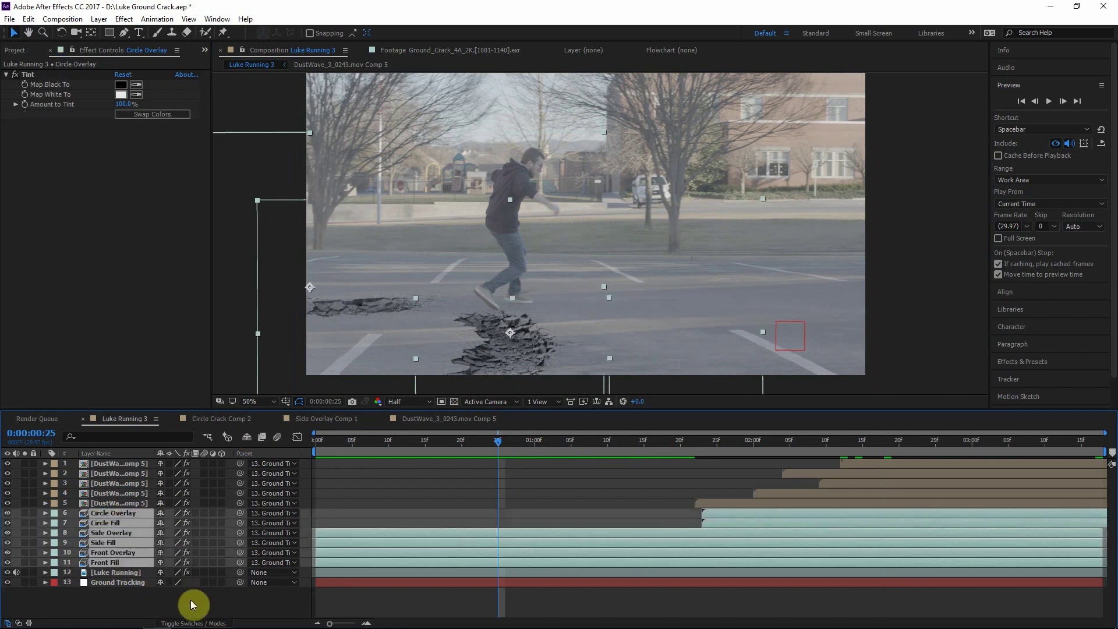
{"action": "left_click", "coordinate": [191, 623]}
{"action": "left_click", "coordinate": [194, 620]}
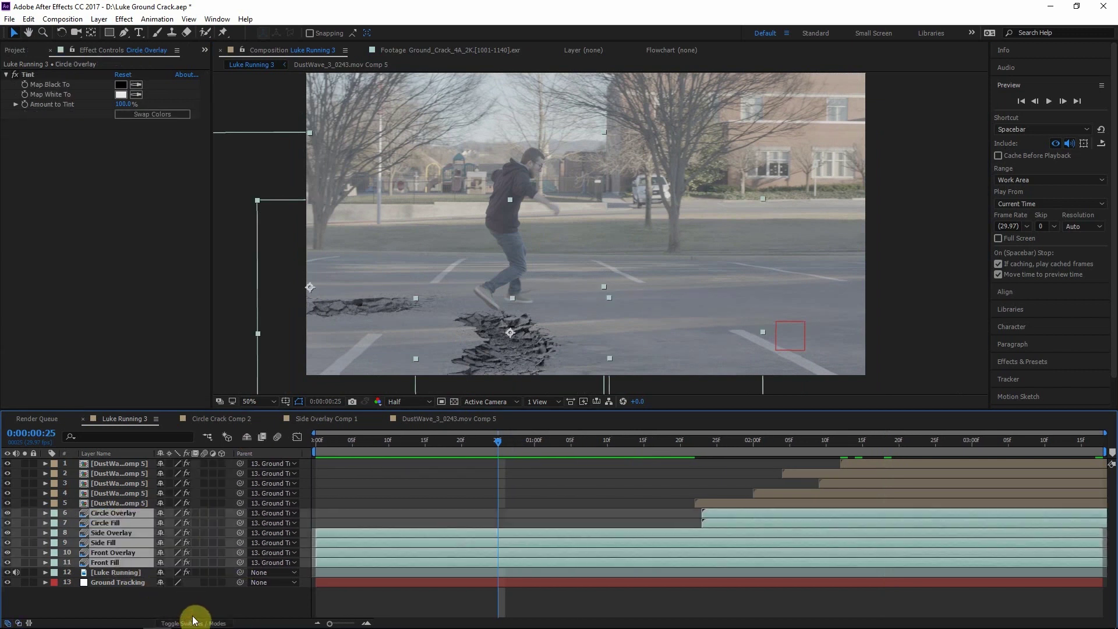
{"action": "left_click", "coordinate": [204, 512]}
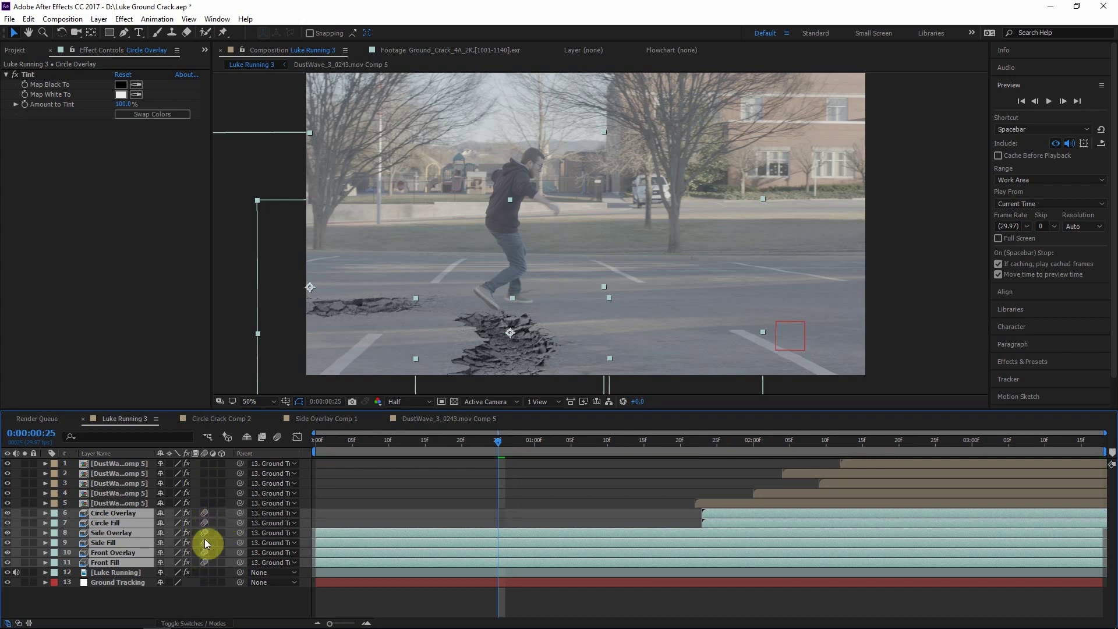
{"action": "left_click", "coordinate": [276, 436]}
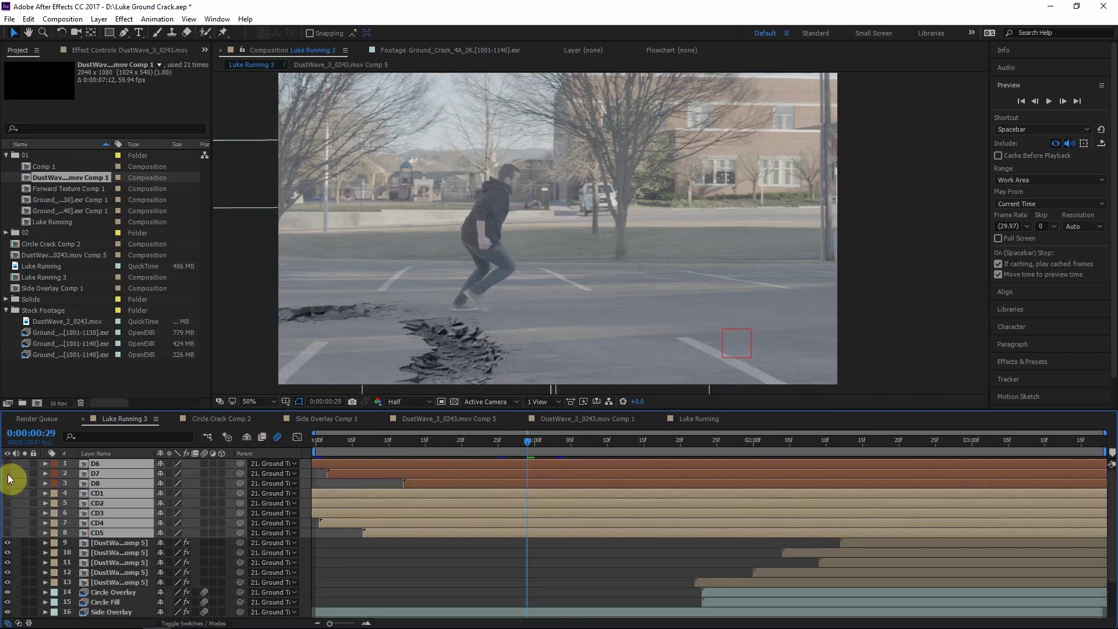
Make the dust layers D6 to D8 and CD1 to CD5 visible and clear the layer selection
{"action": "left_click_drag", "start_coordinate": [8, 477], "coordinate": [8, 532]}
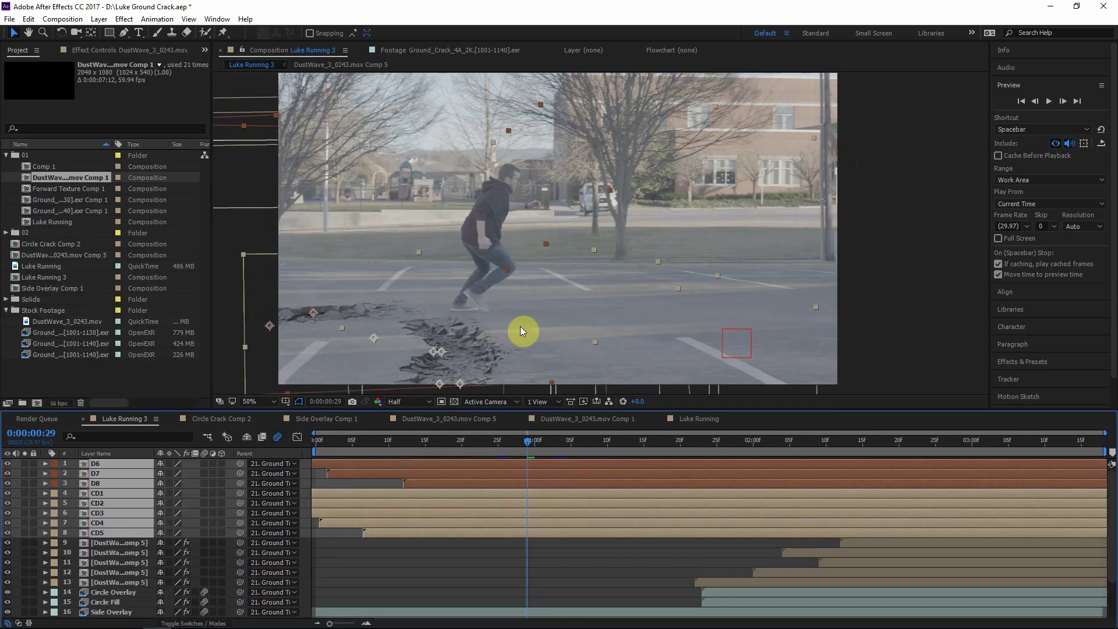
{"action": "key", "text": "F2"}
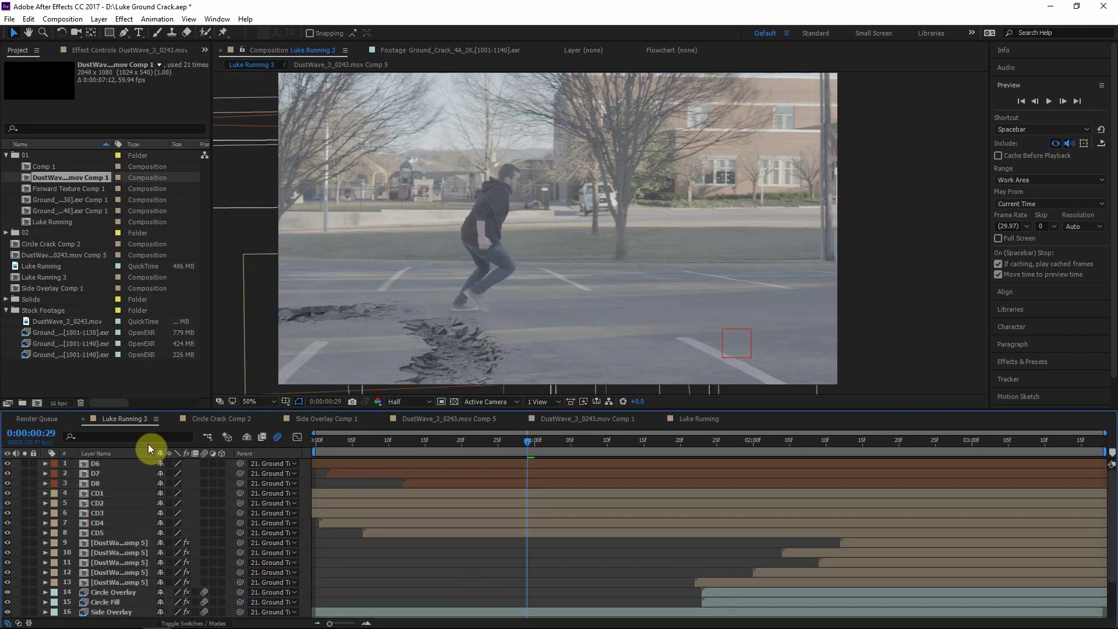
Paste the Grade, Saturation and Camera Shake adjustment layers above layer D6 and view a frame shortly after one second
{"action": "left_click", "coordinate": [142, 464]}
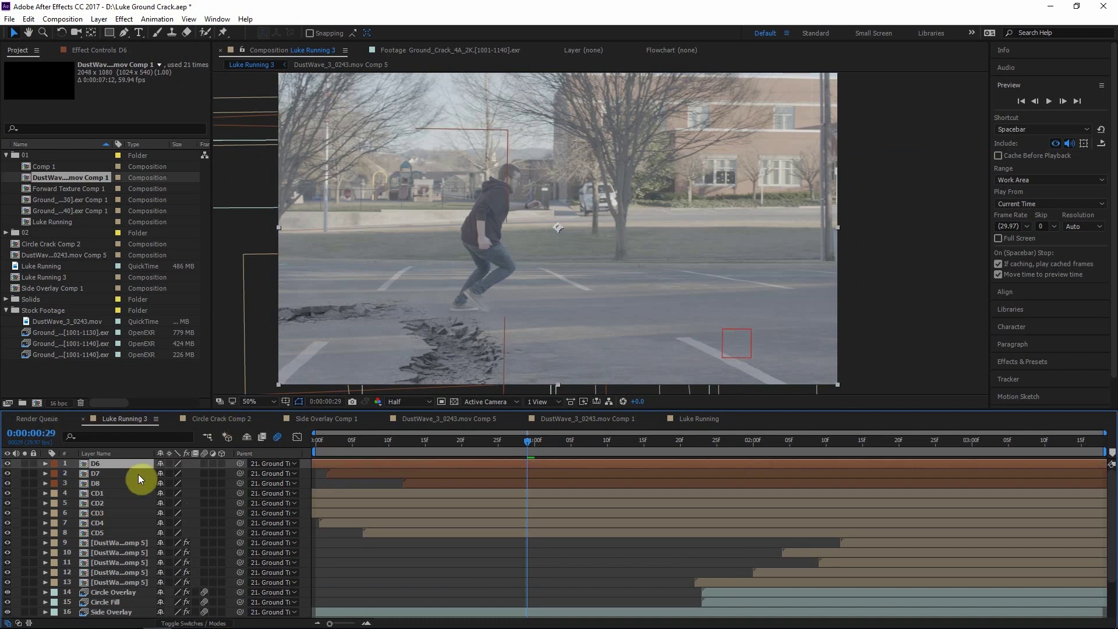
{"action": "key", "text": "ctrl+v"}
{"action": "left_click", "coordinate": [430, 583]}
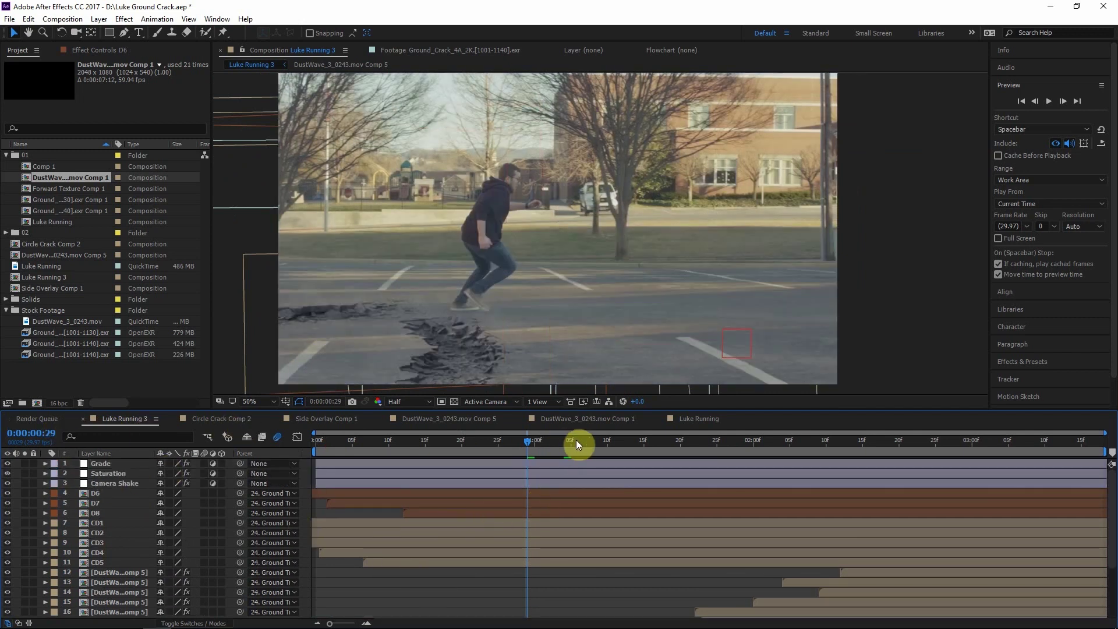
{"action": "left_click", "coordinate": [583, 442]}
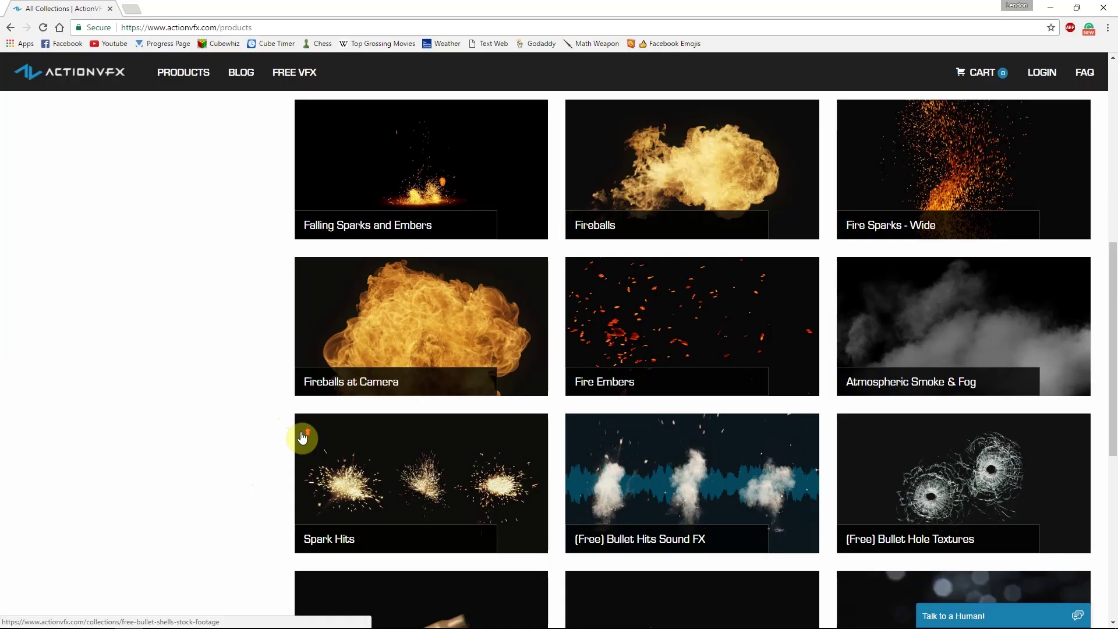
In the browser, look through the ActionVFX product collections down to the free ones and return to the start of the page
{"action": "scroll", "coordinate": [300, 437], "scroll_direction": "down", "scroll_amount": 5}
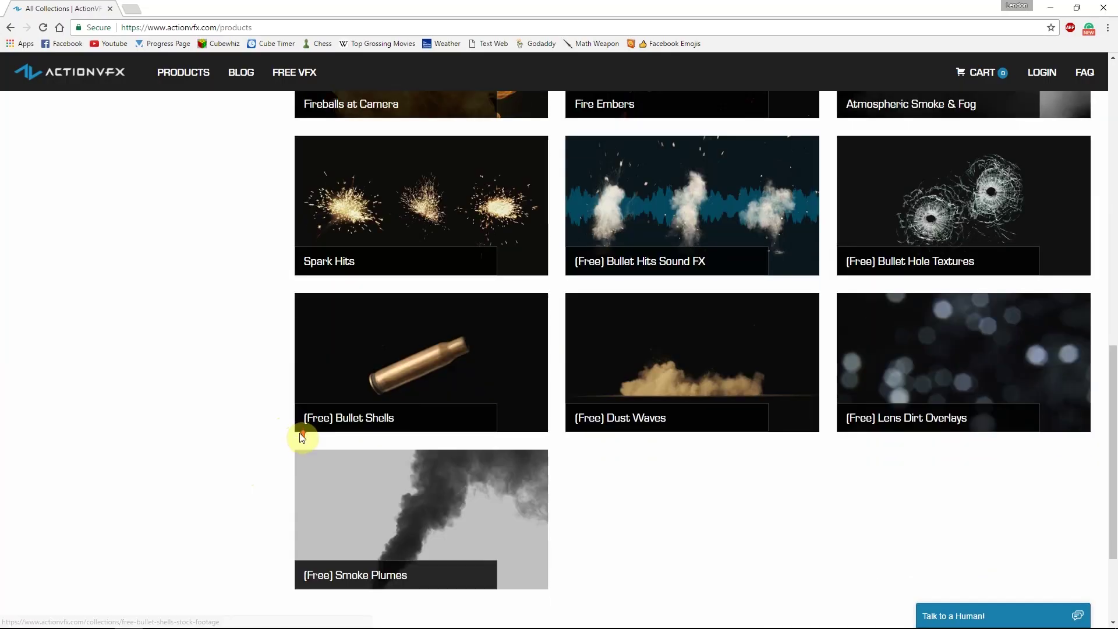
{"action": "scroll", "coordinate": [384, 434], "scroll_direction": "up", "scroll_amount": 5}
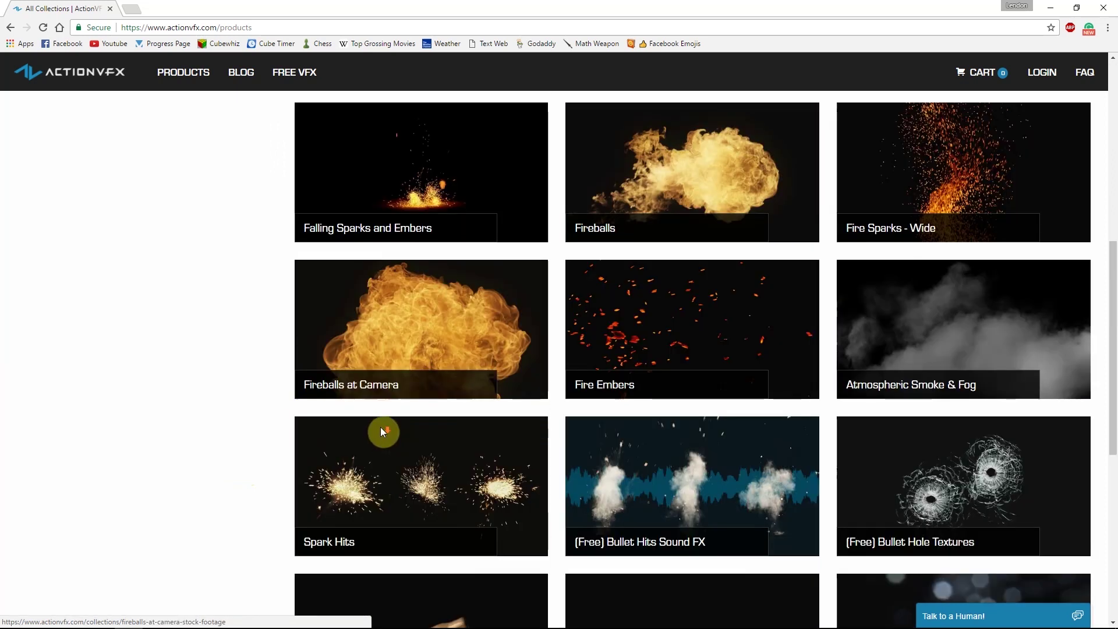
{"action": "scroll", "coordinate": [383, 431], "scroll_direction": "up", "scroll_amount": 7}
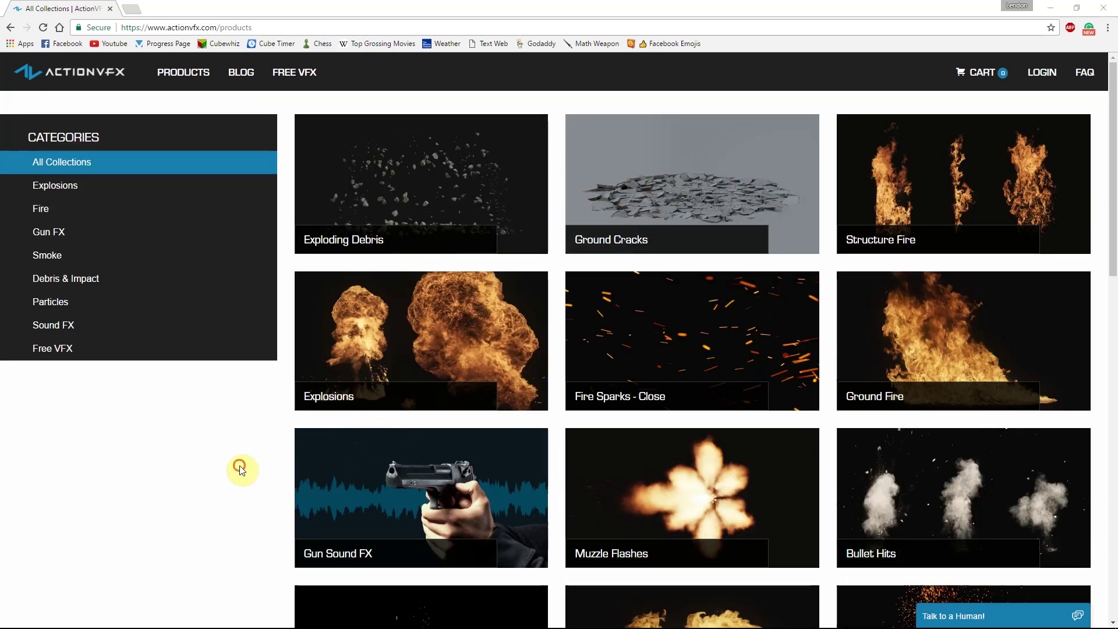